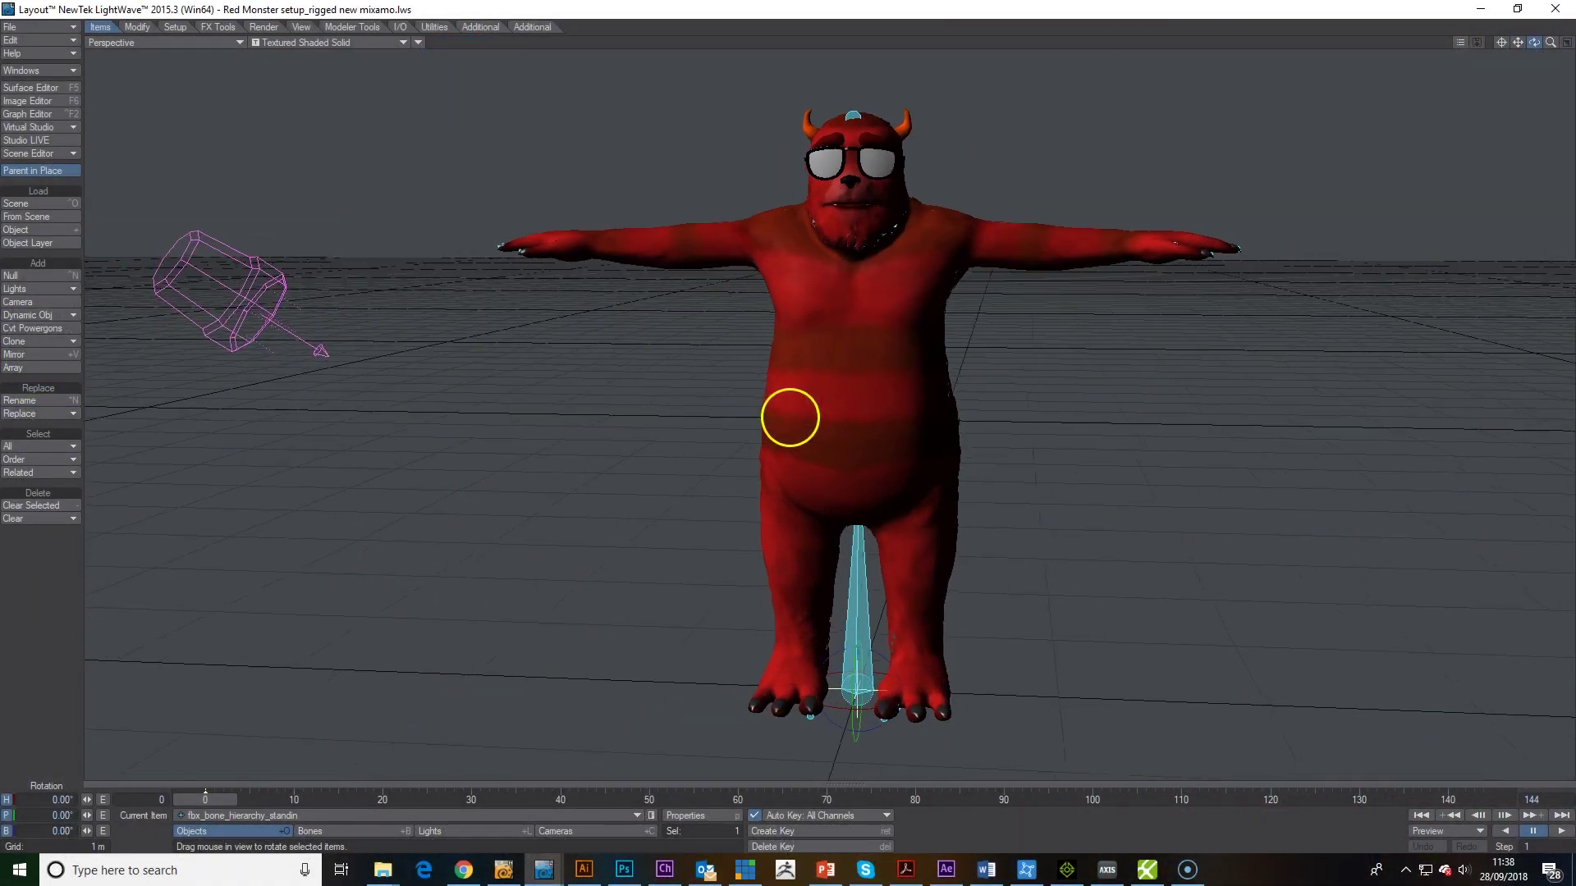
pyautogui.moveTo(791, 418); pyautogui.dragTo(788, 417)
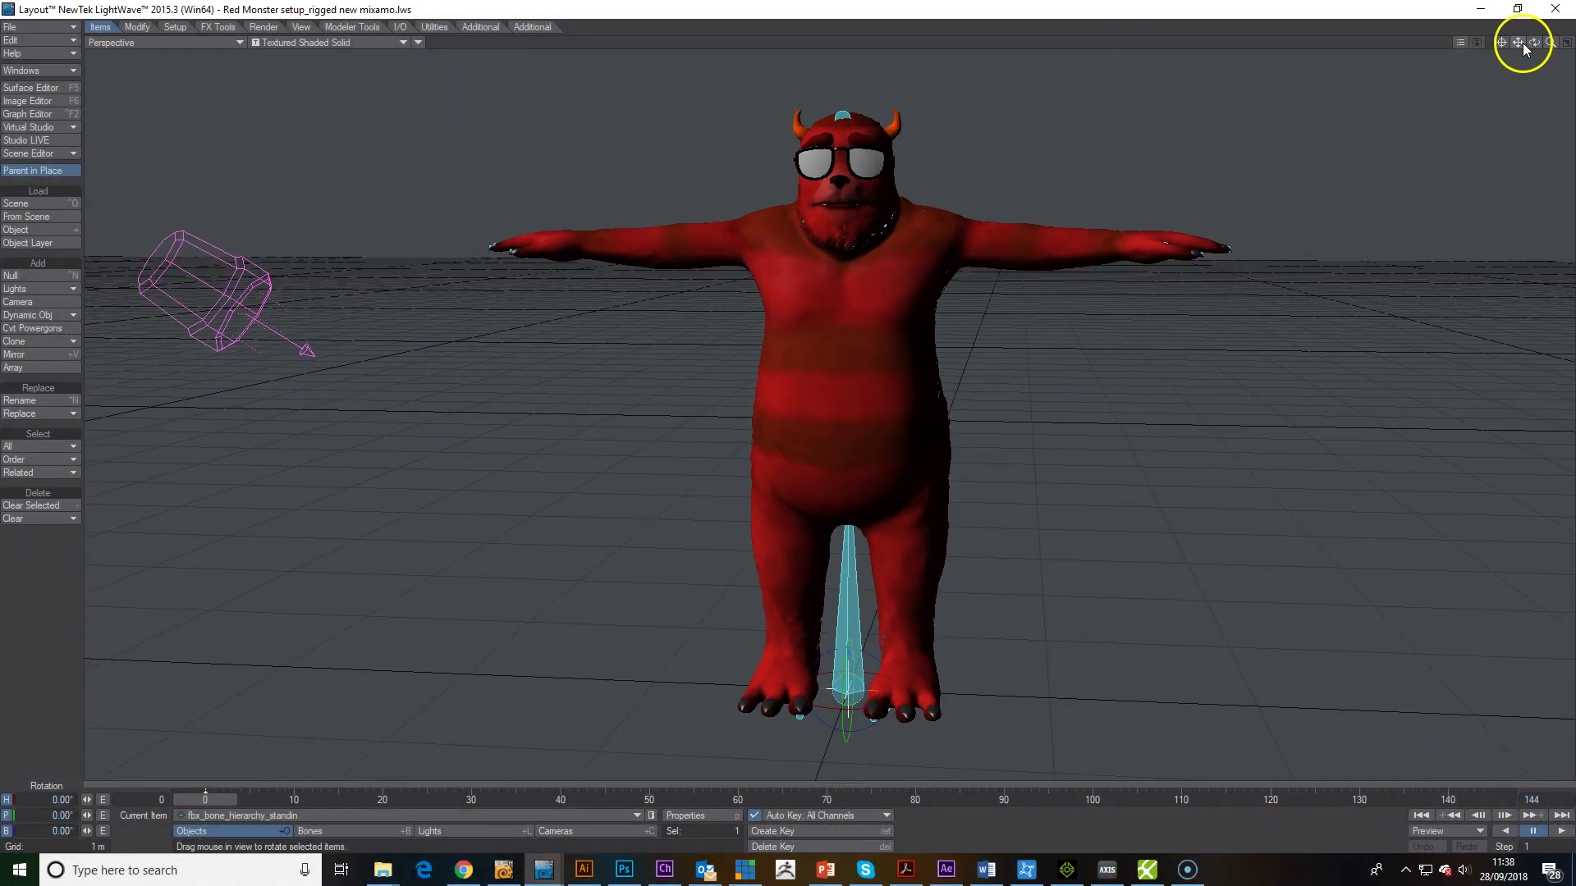
pyautogui.moveTo(1522, 43); pyautogui.dragTo(789, 418)
pyautogui.moveTo(1528, 43); pyautogui.dragTo(787, 416)
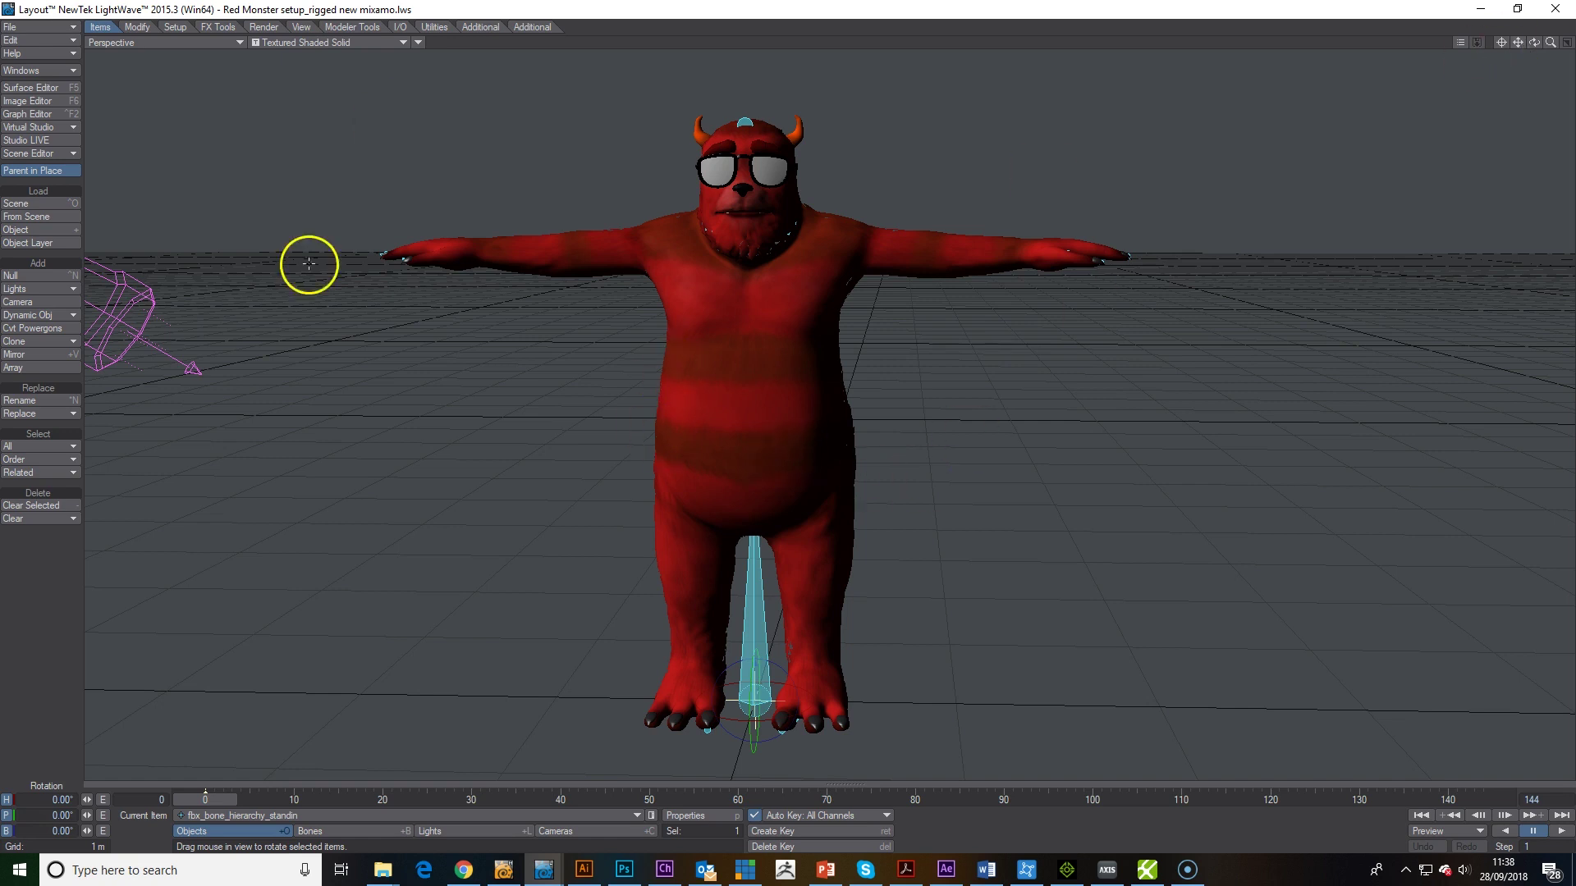
# Review the FBX export options for the monster scene and close them without exporting.
pyautogui.click(43, 28)
pyautogui.moveTo(43, 32)
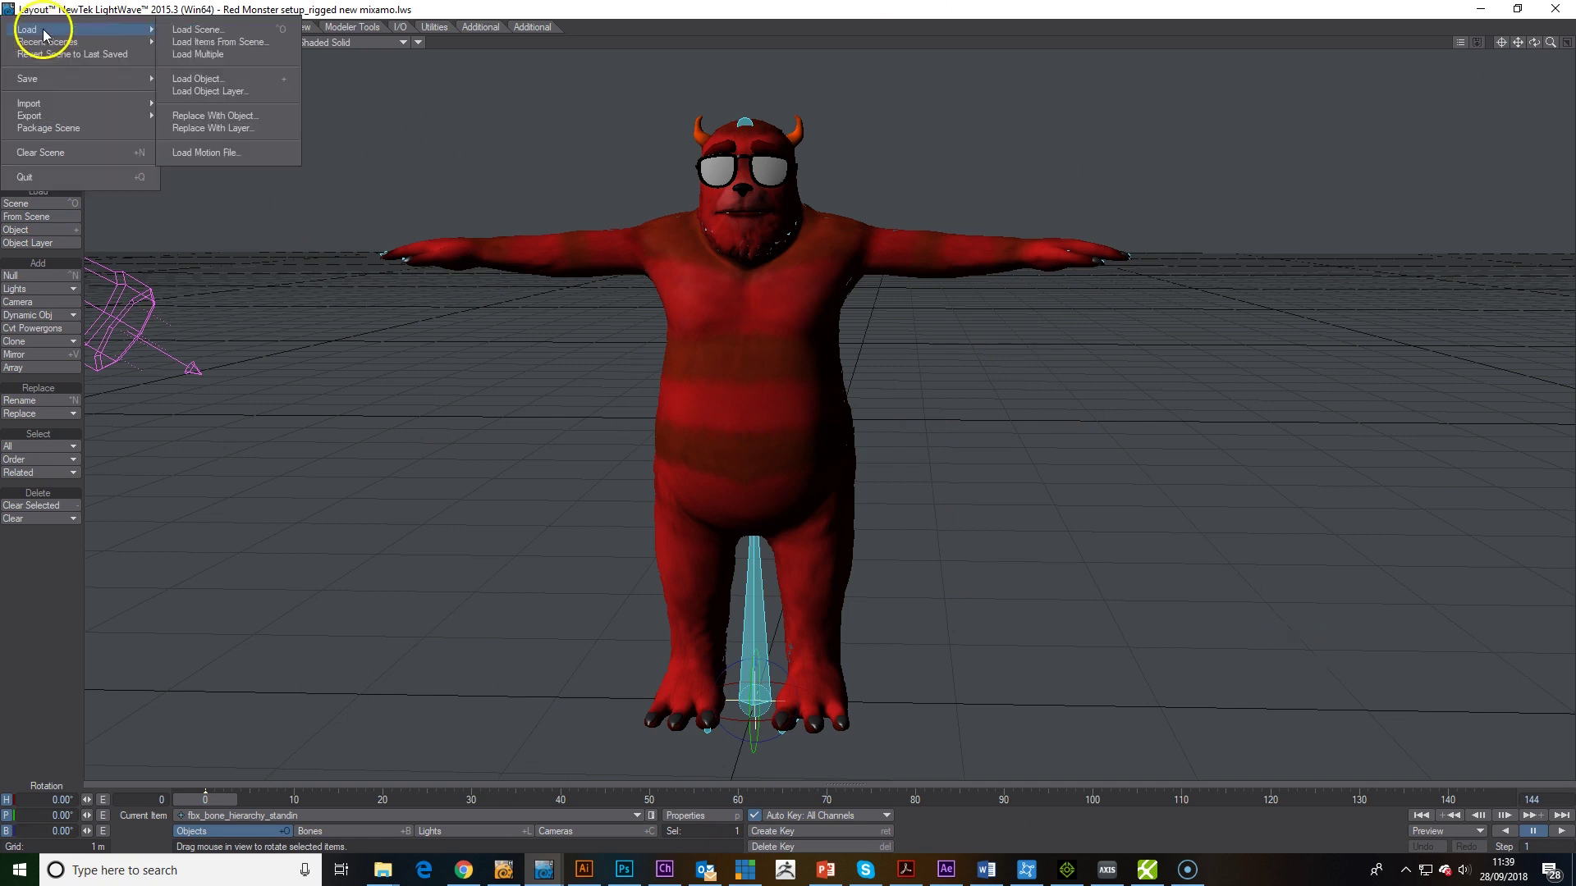
pyautogui.moveTo(53, 106)
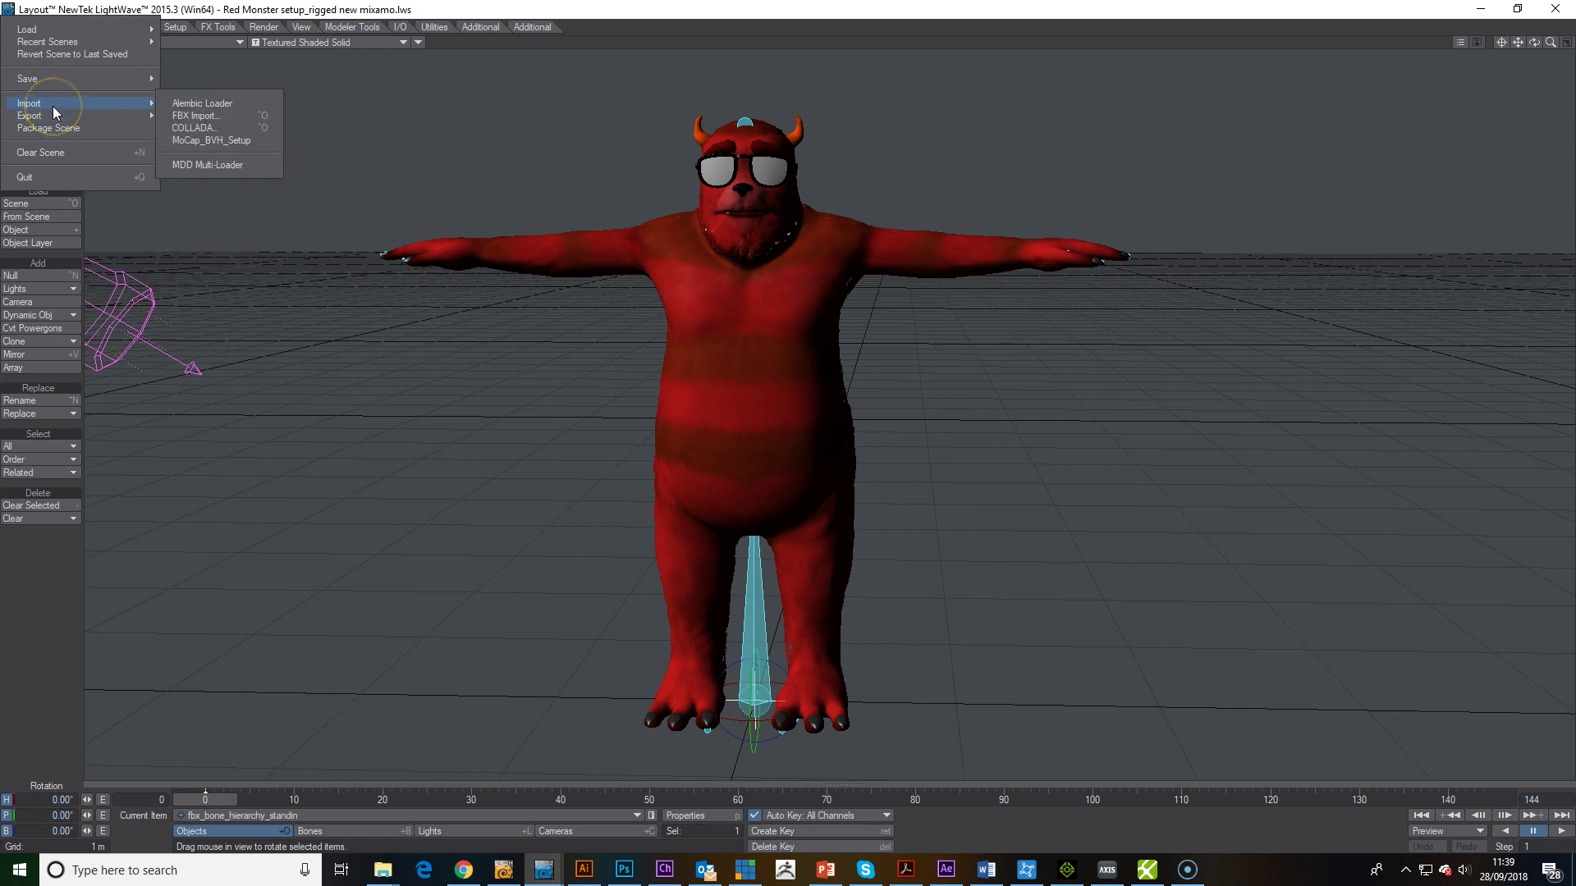
pyautogui.click(480, 27)
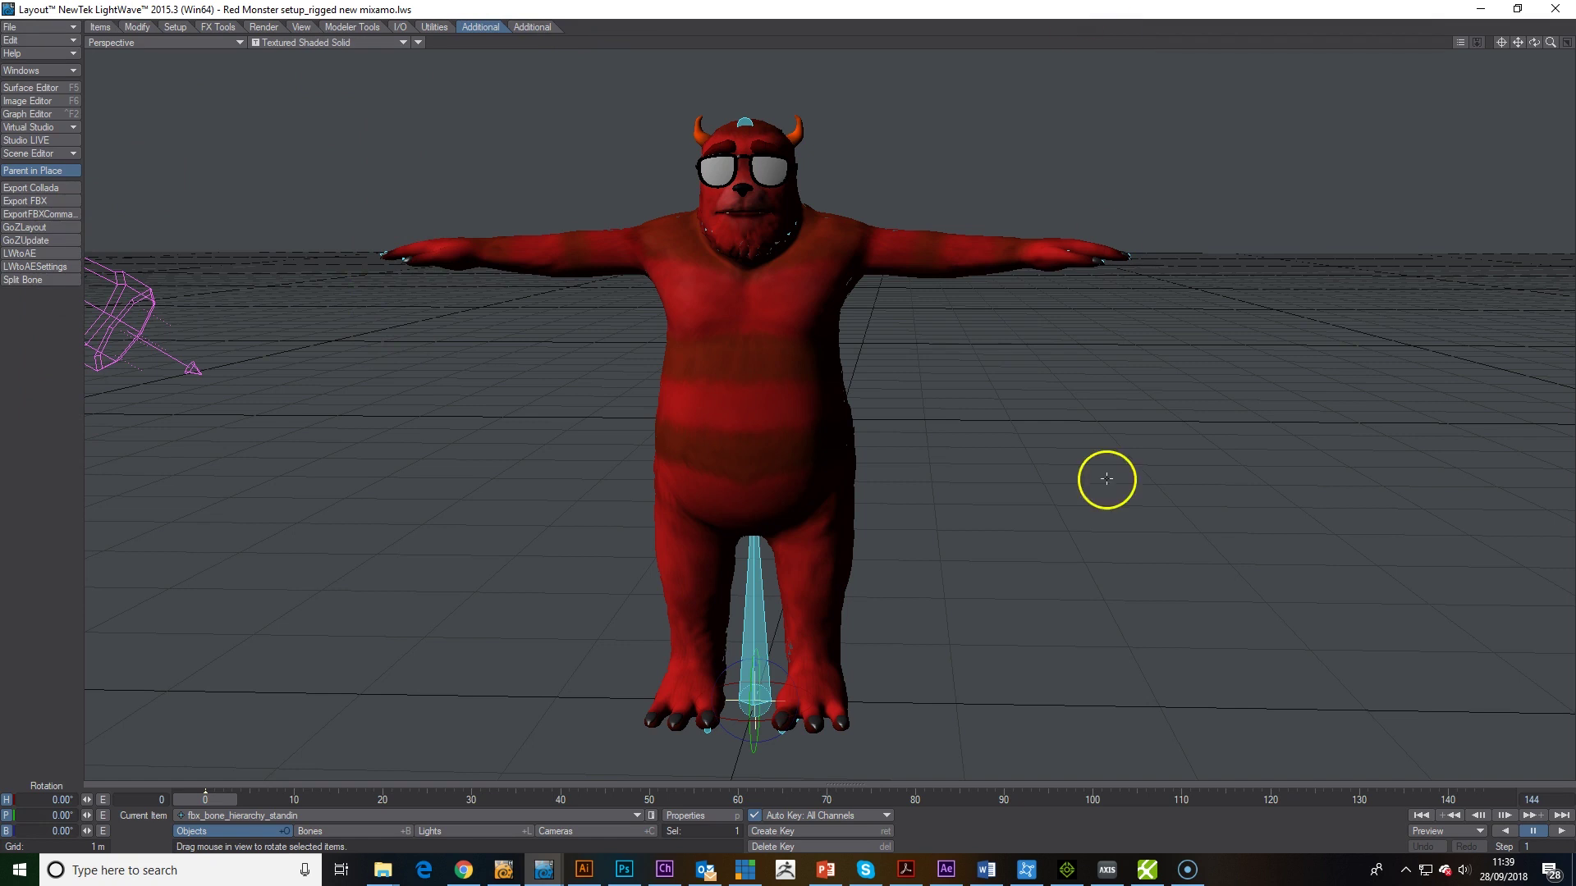
pyautogui.click(48, 201)
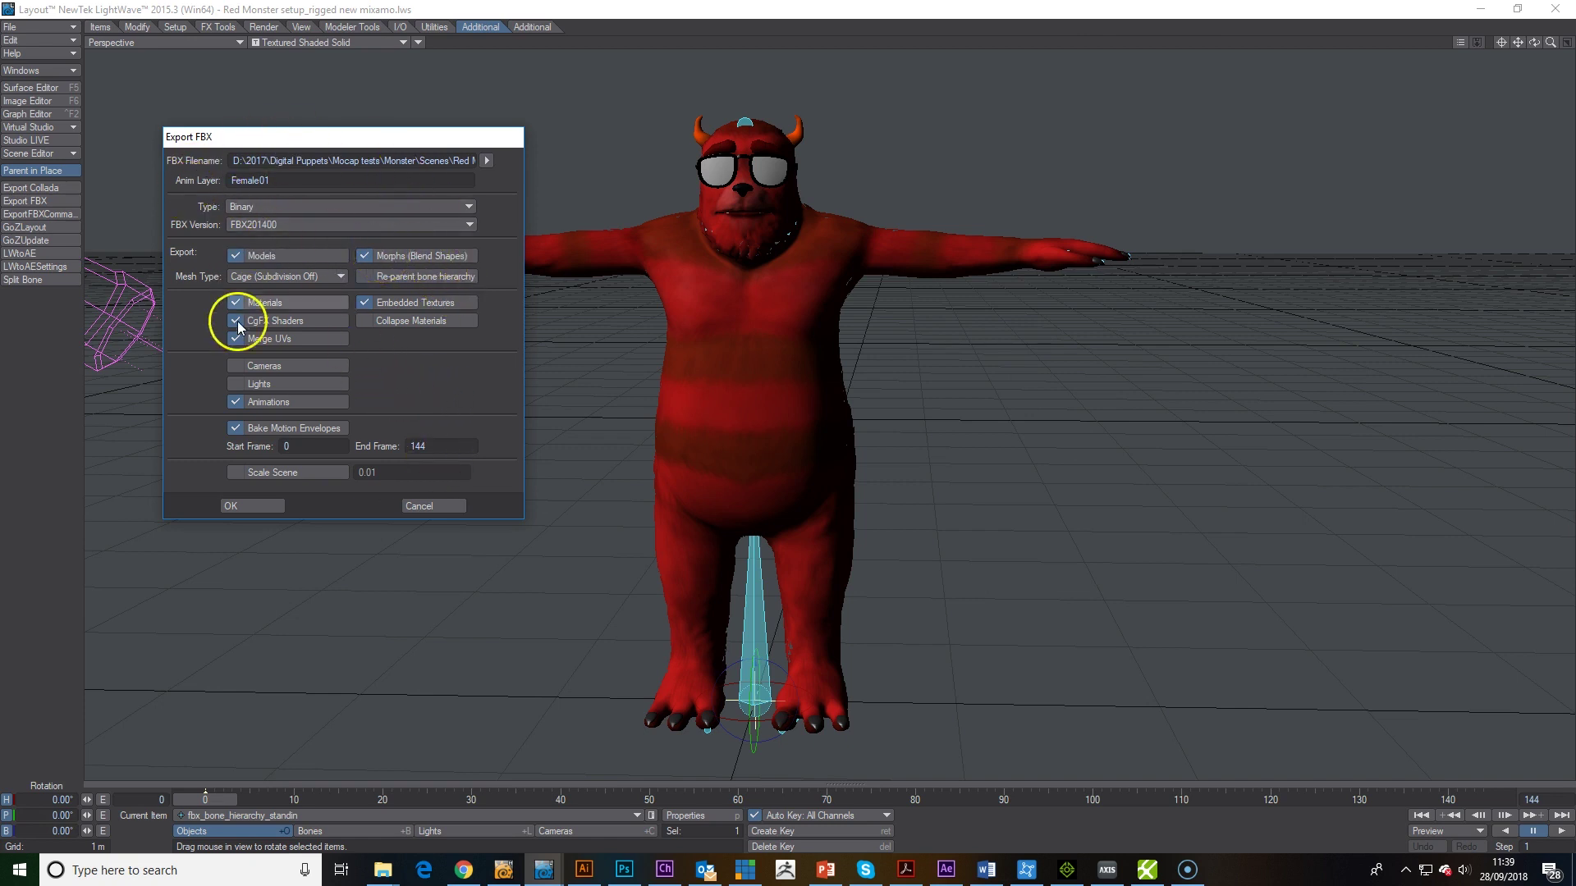
pyautogui.click(441, 509)
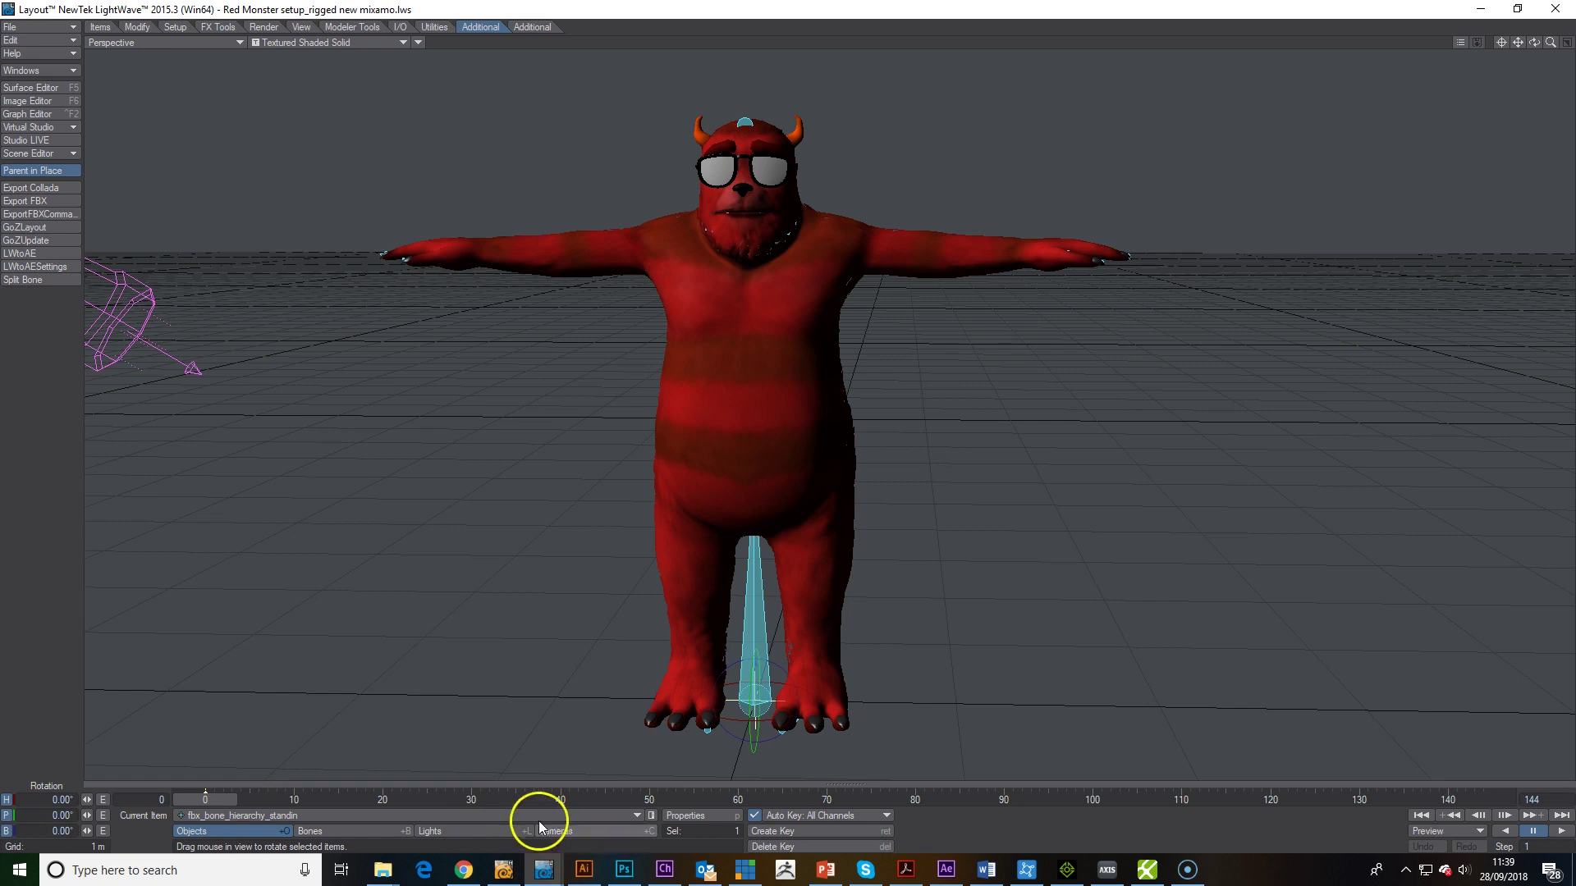
# Switch to Mixamo in Chrome and upload the character file "Mon new" from the Monster Export folder.
pyautogui.click(463, 872)
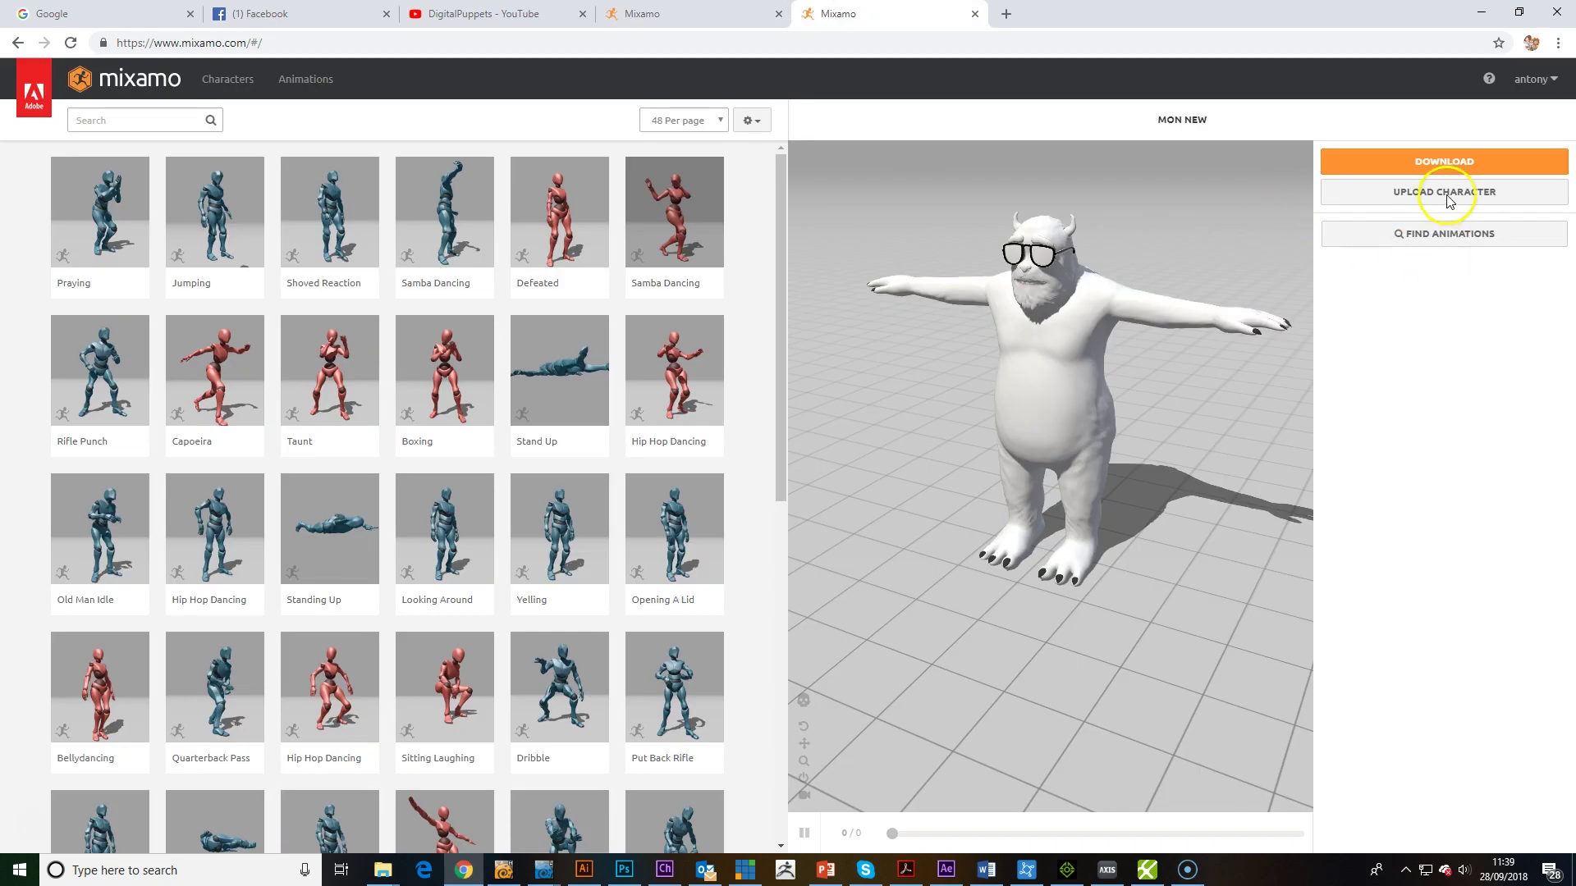
pyautogui.click(1447, 199)
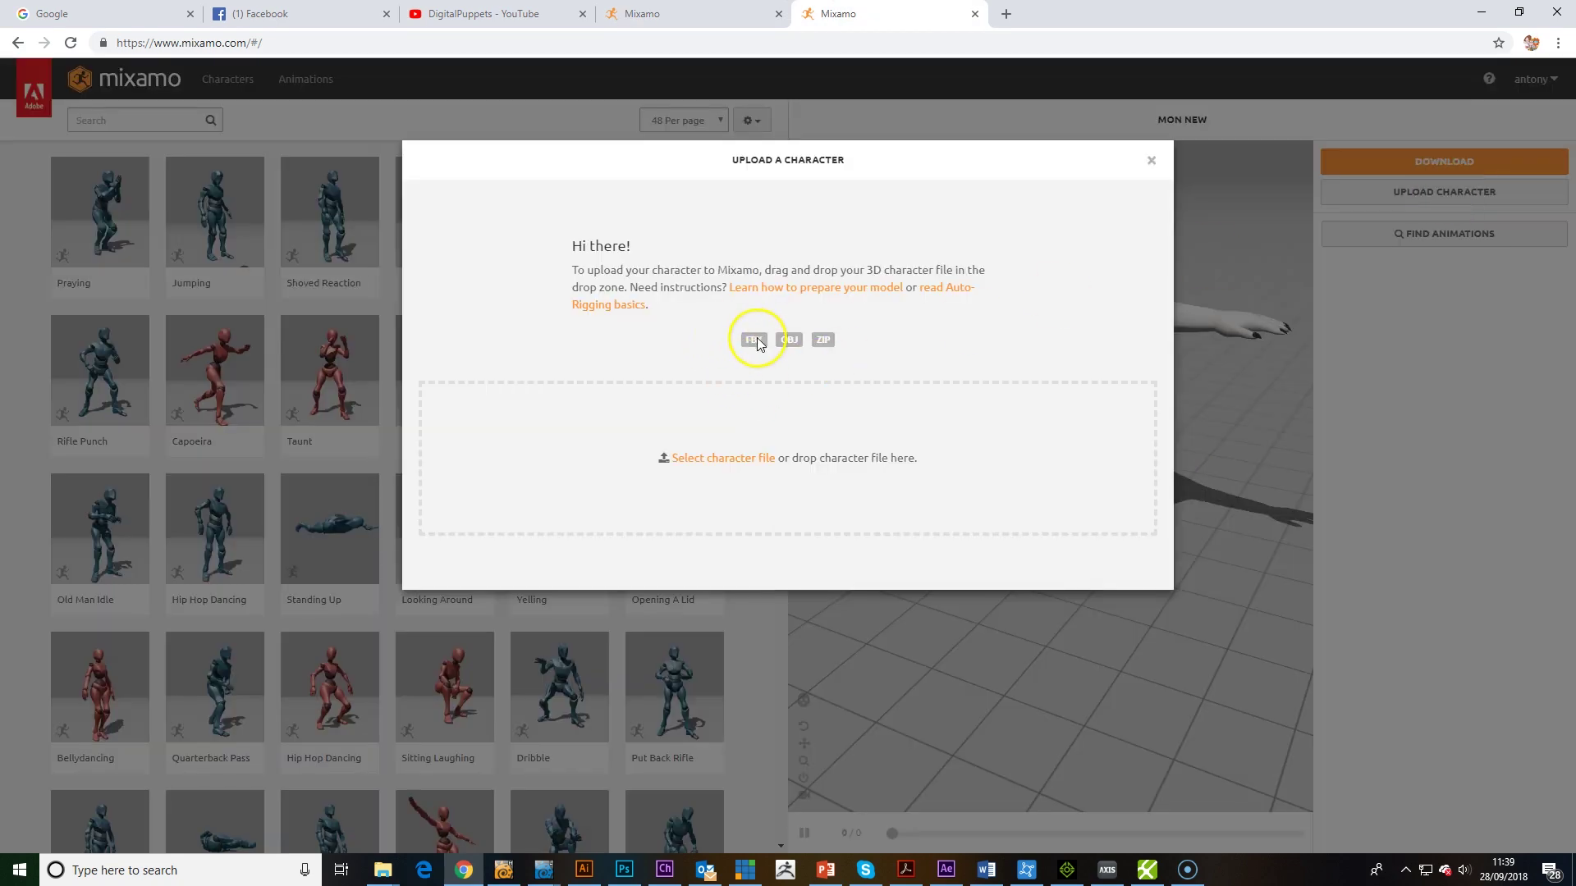
pyautogui.click(716, 464)
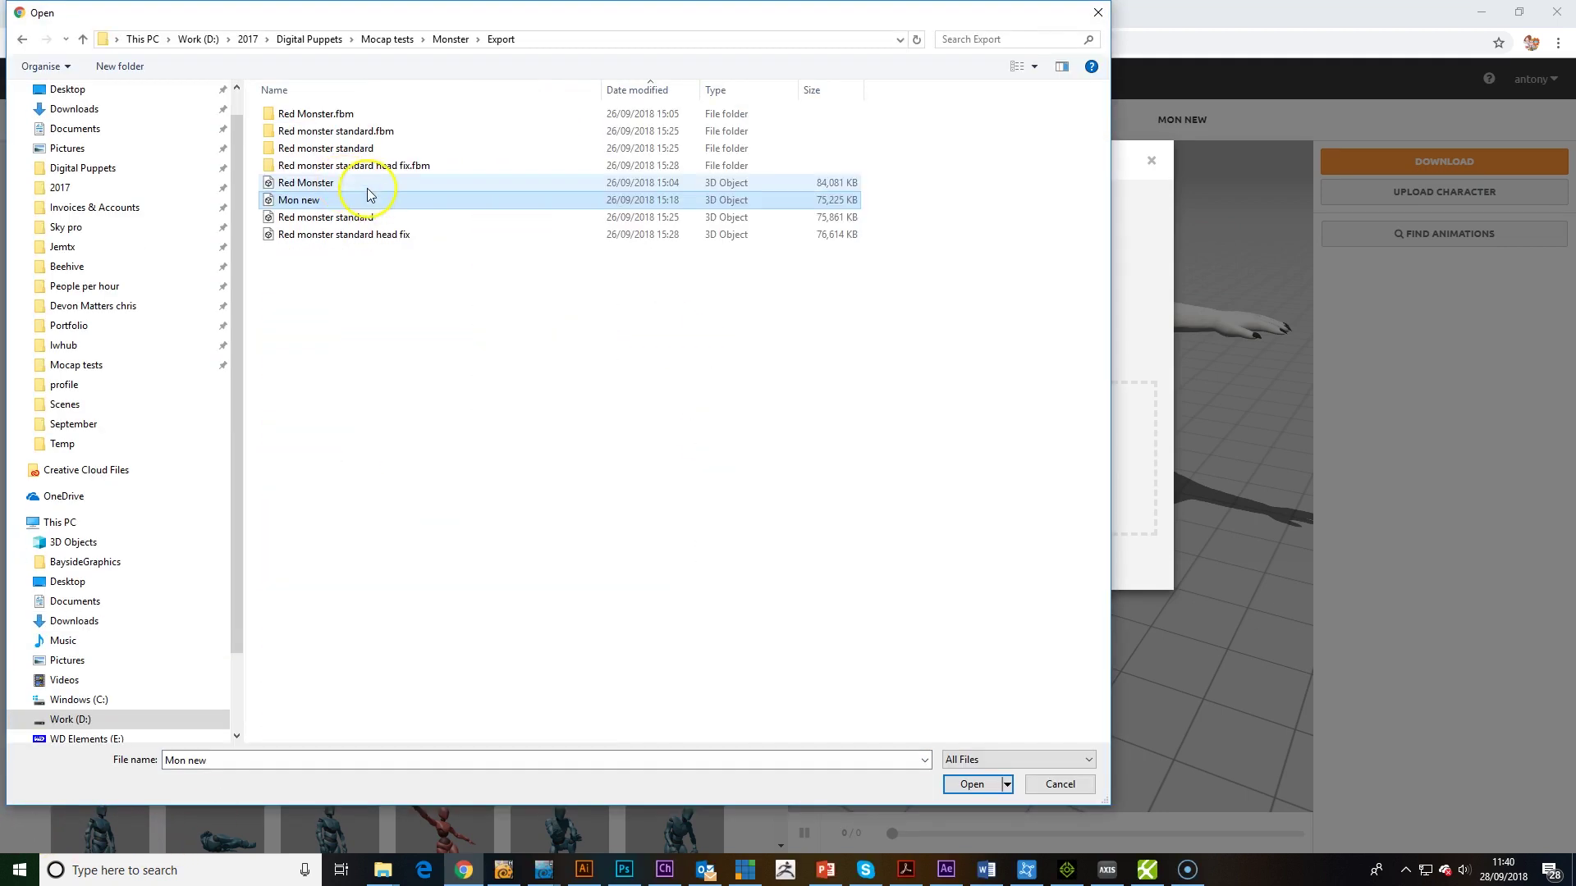
pyautogui.click(370, 182)
pyautogui.click(394, 199)
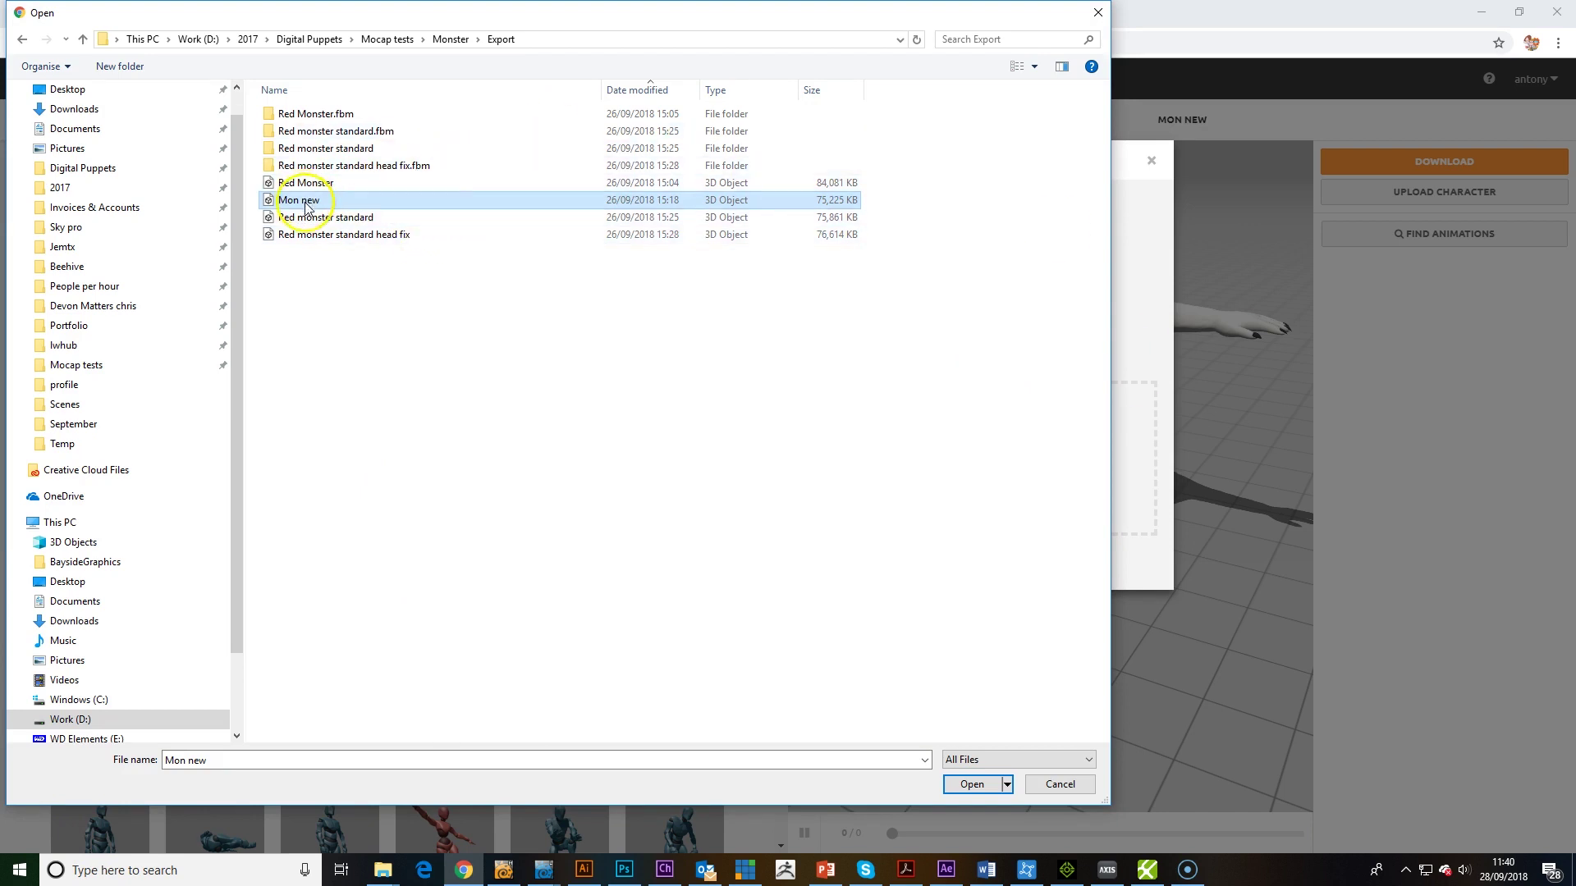
pyautogui.click(985, 783)
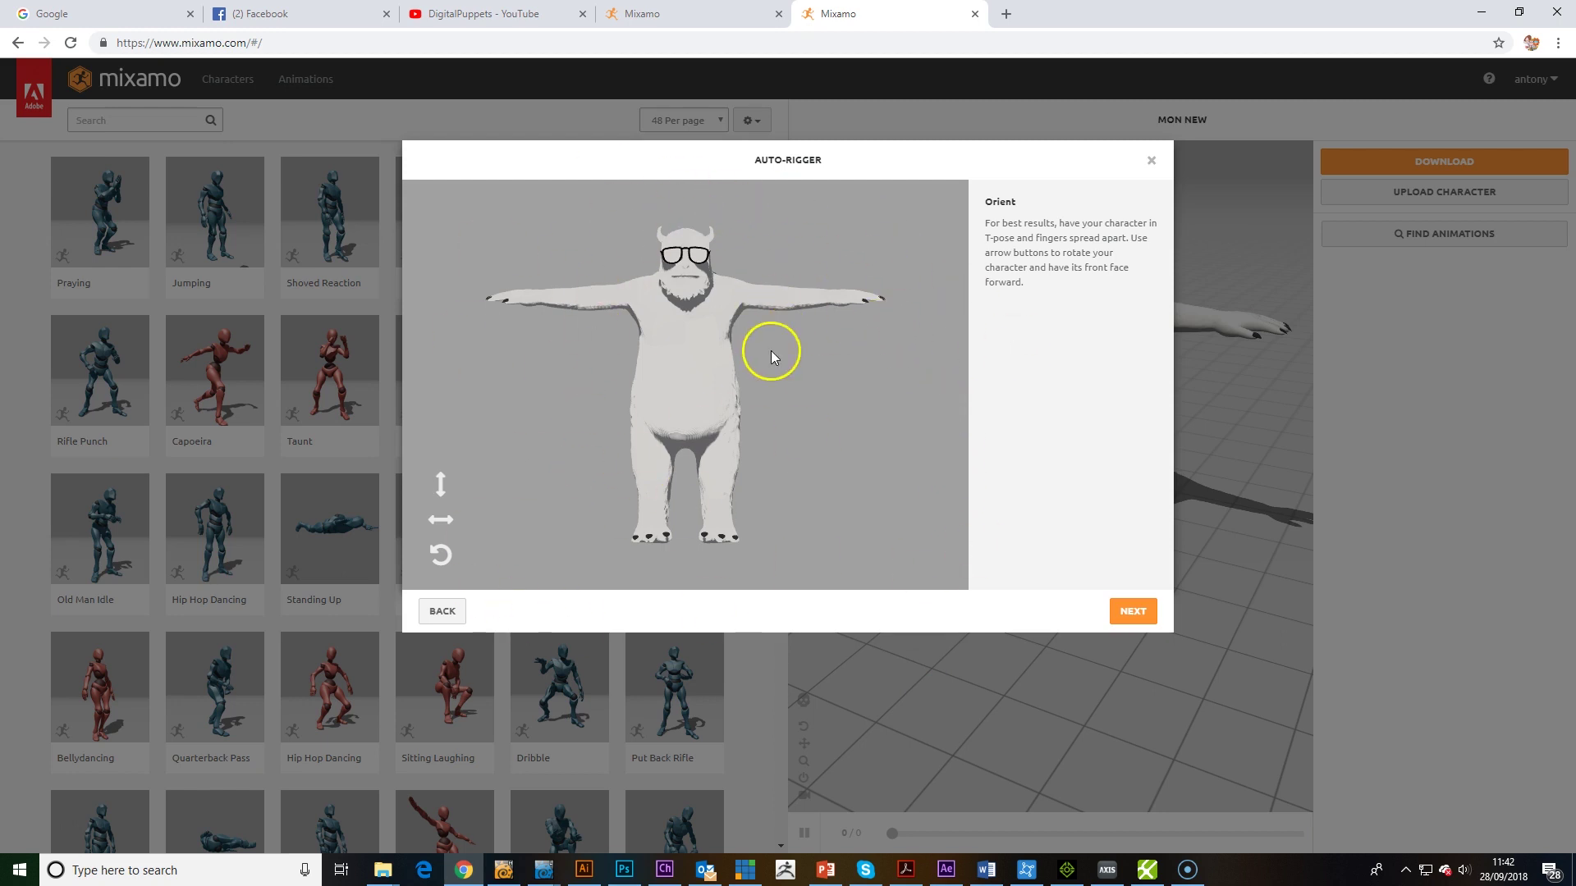
# Accept the character's orientation in the Auto-Rigger and place the chin and wrist markers on the monster.
pyautogui.click(1146, 617)
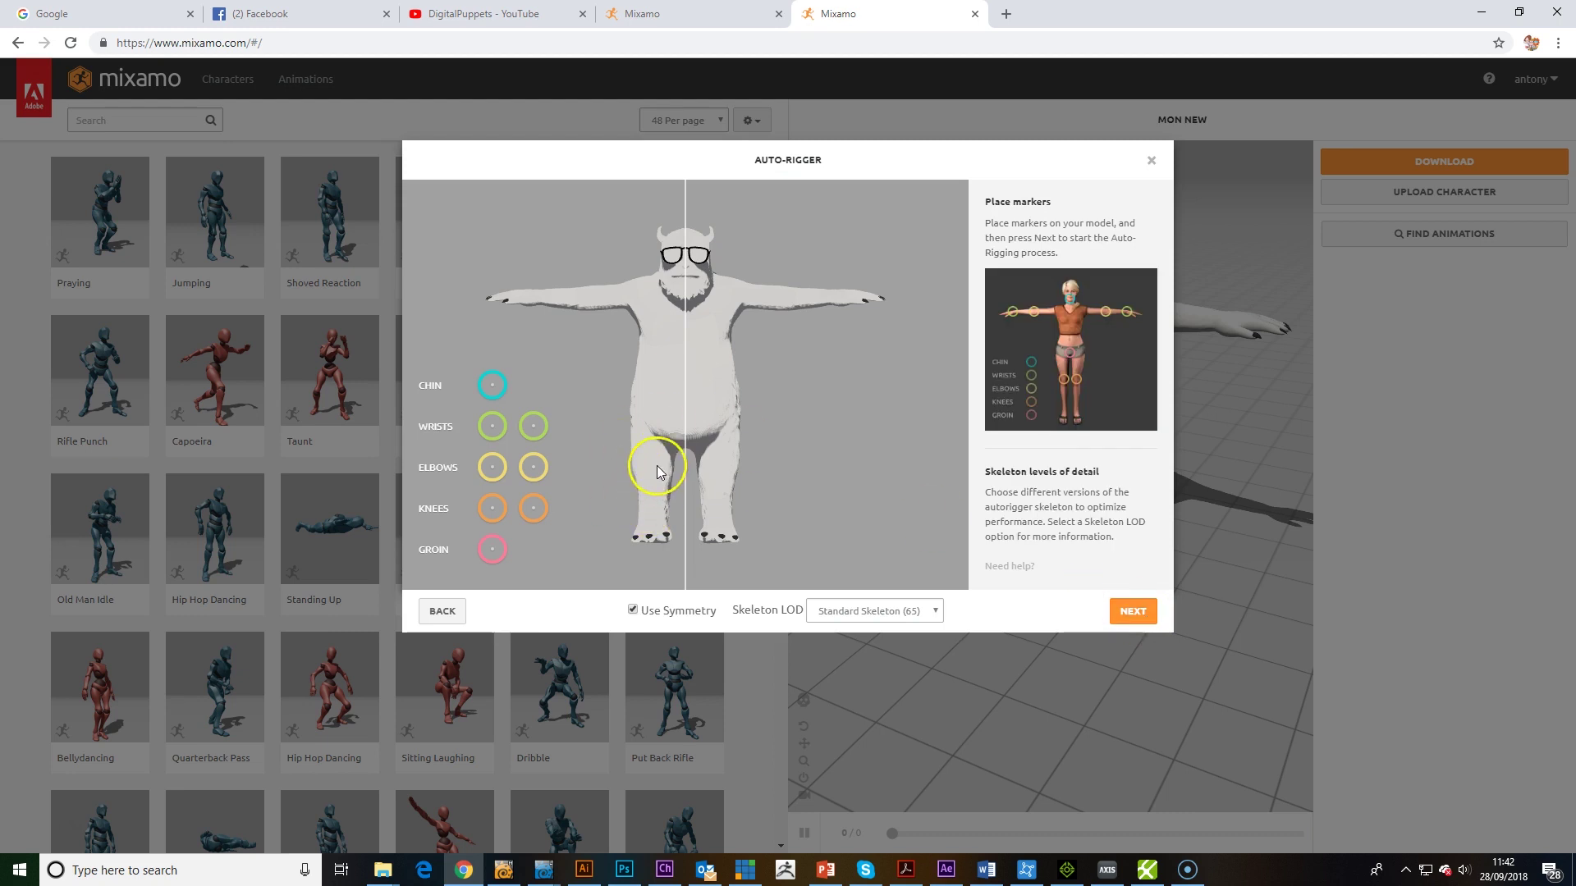
pyautogui.moveTo(492, 386); pyautogui.dragTo(548, 357)
pyautogui.click(680, 304)
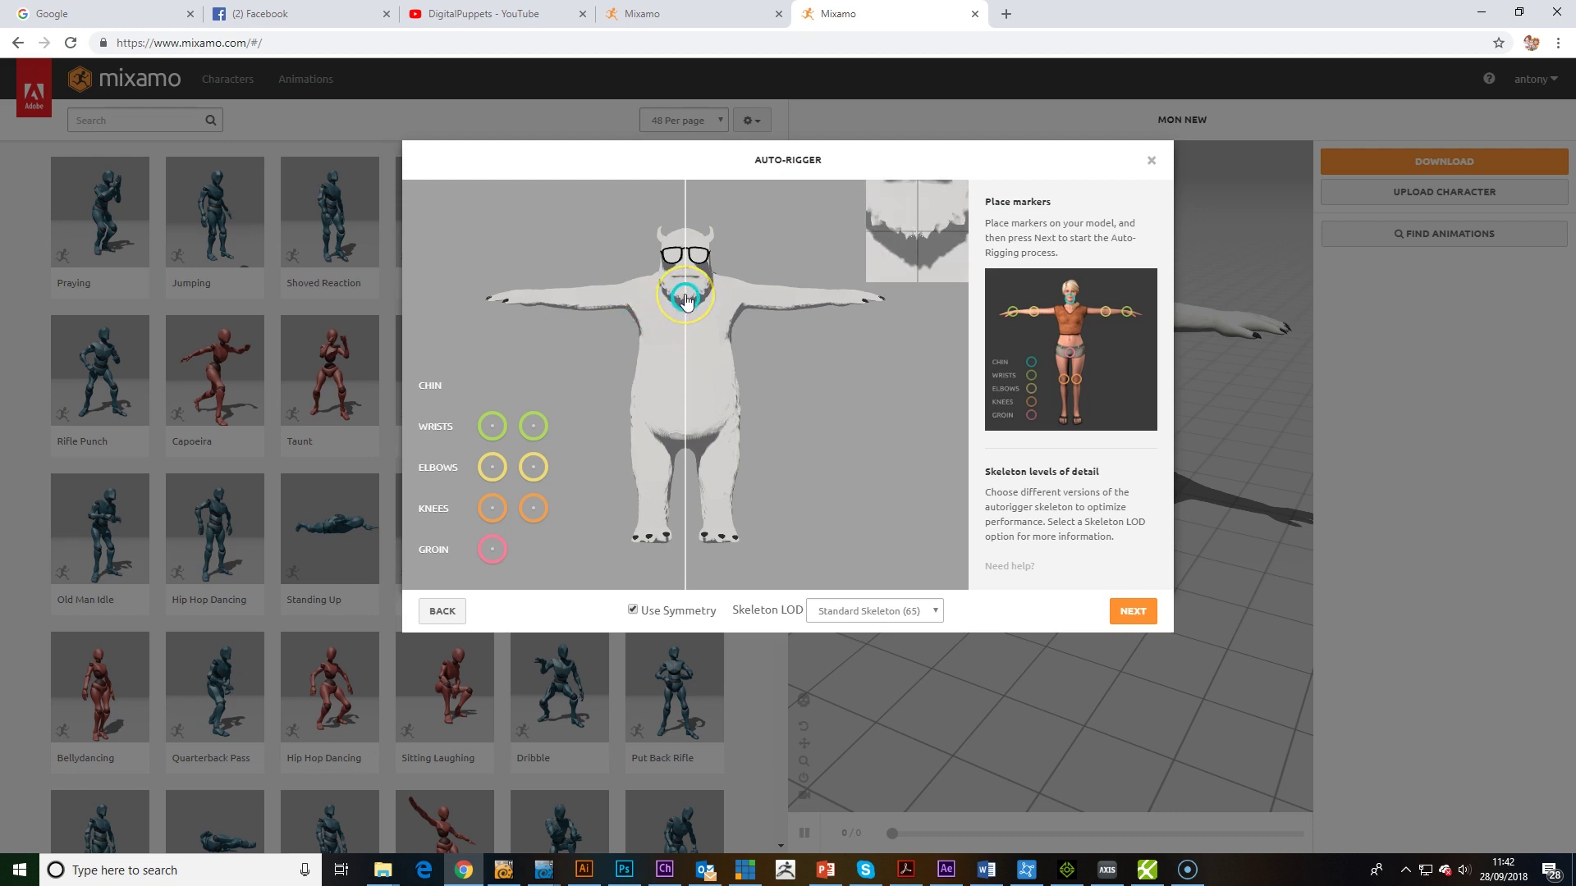
pyautogui.moveTo(492, 426); pyautogui.dragTo(538, 305)
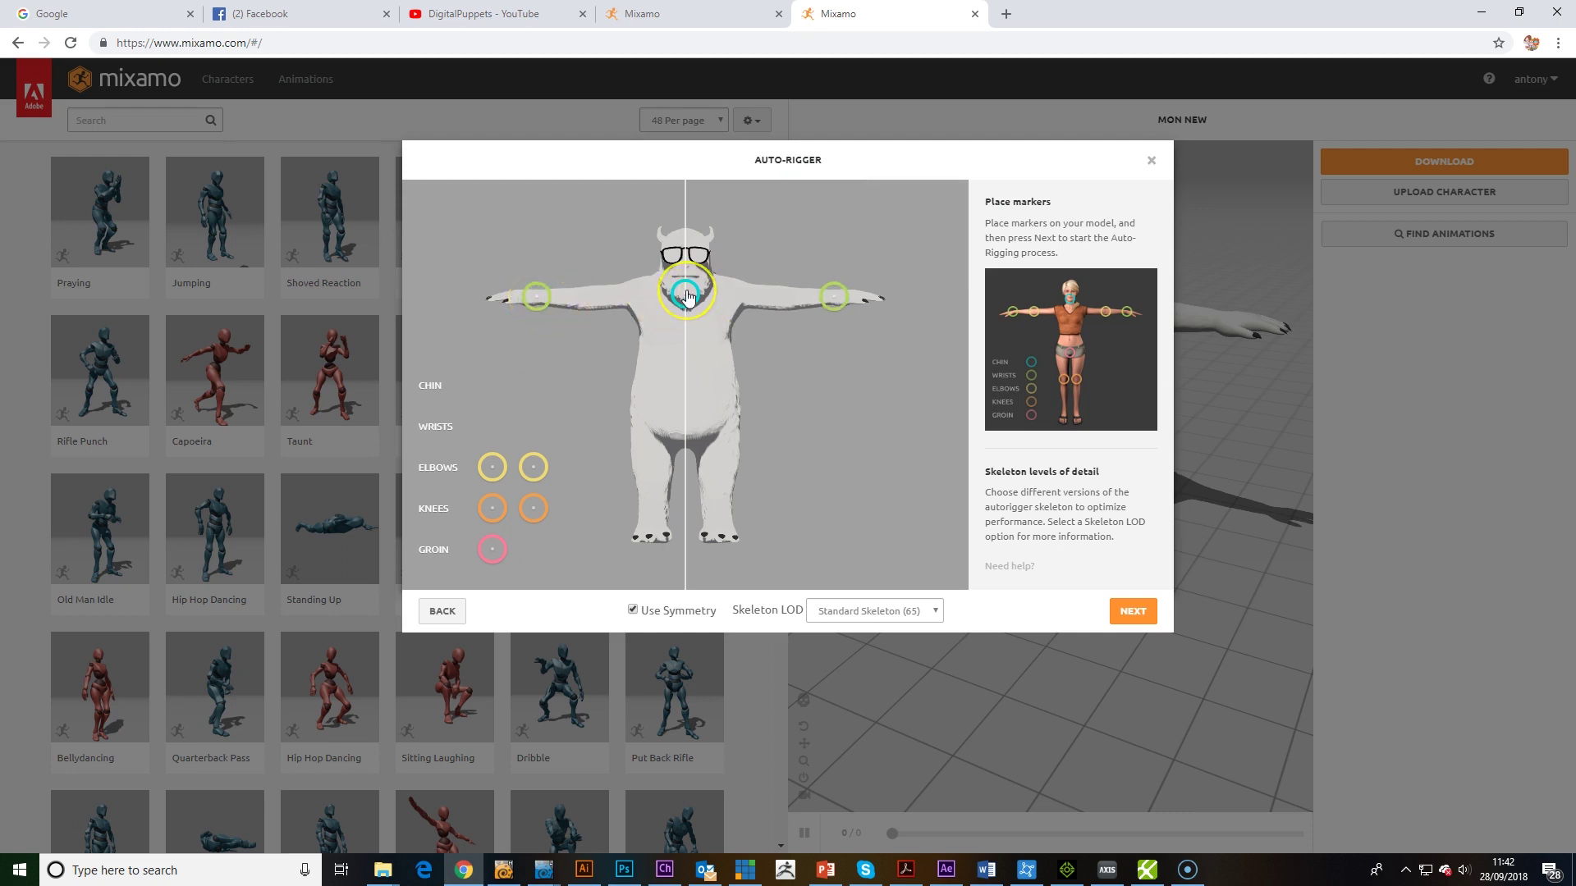
pyautogui.moveTo(688, 297); pyautogui.dragTo(688, 297)
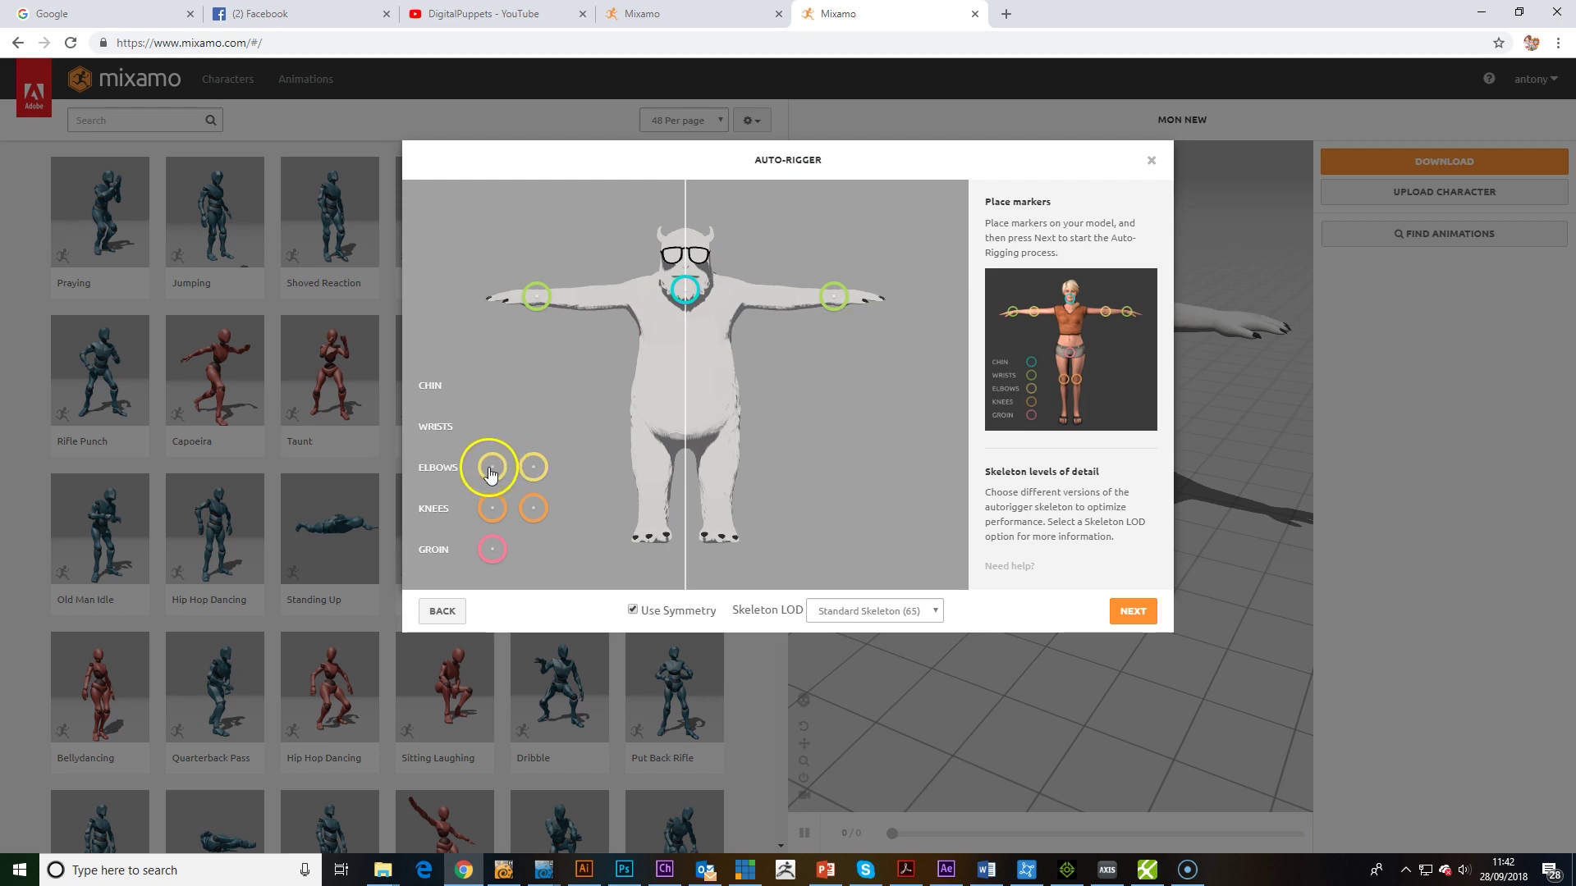
# Place the elbow, knee and groin markers, then auto-rig the monster with the Standard Skeleton (65) and accept the rig.
pyautogui.moveTo(490, 473); pyautogui.dragTo(589, 302)
pyautogui.moveTo(493, 508)
pyautogui.mouseDown()
pyautogui.moveTo(650, 488)
pyautogui.moveTo(643, 536)
pyautogui.moveTo(698, 438)
pyautogui.moveTo(688, 446)
pyautogui.mouseUp()
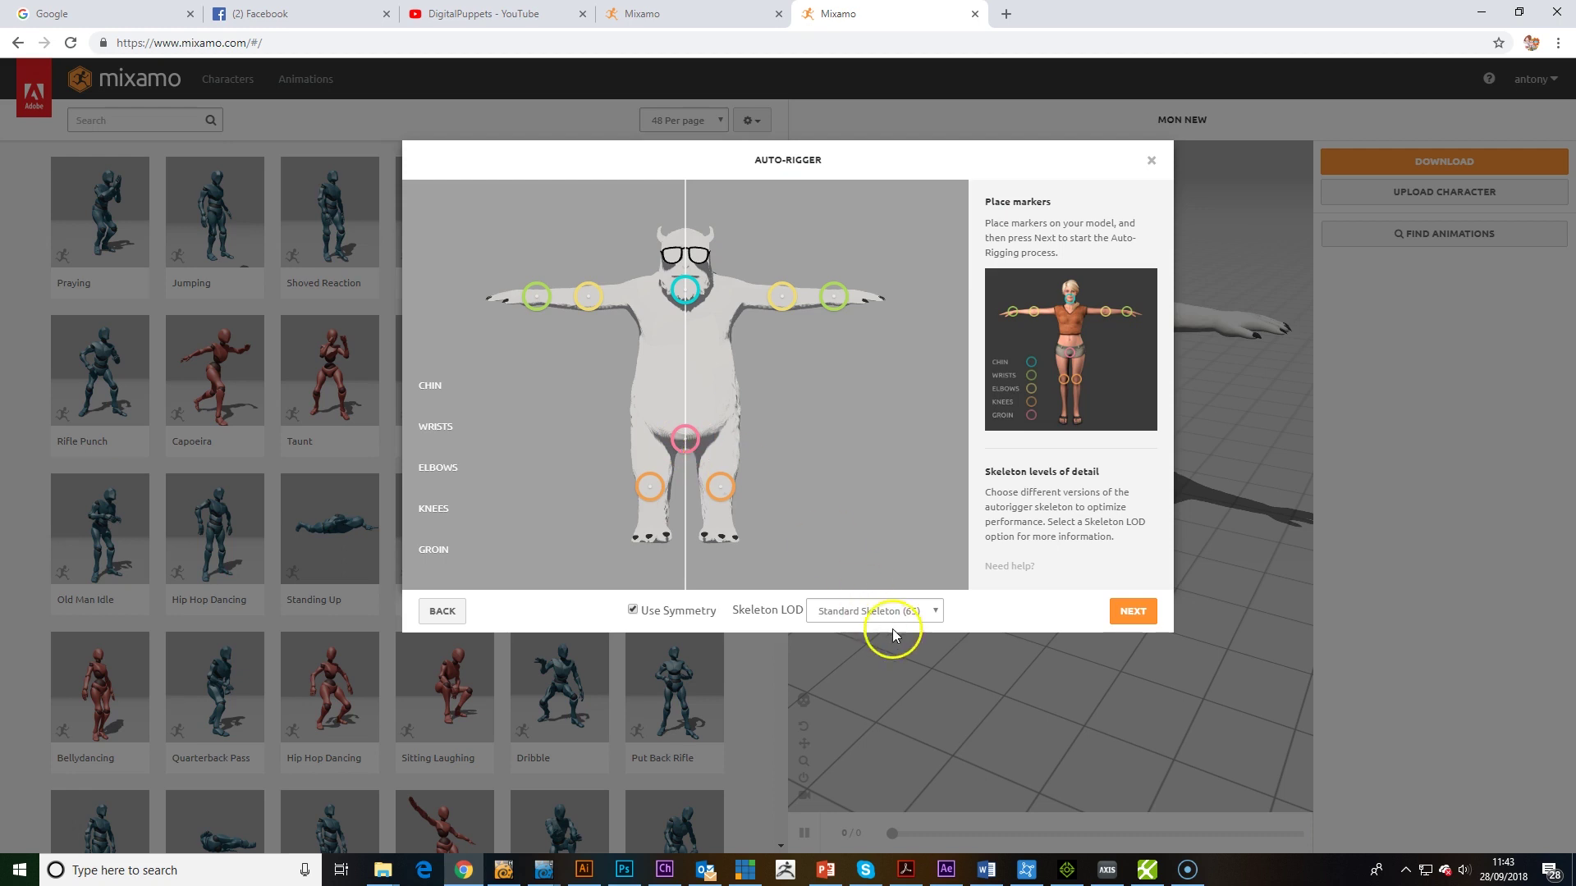
pyautogui.click(1133, 616)
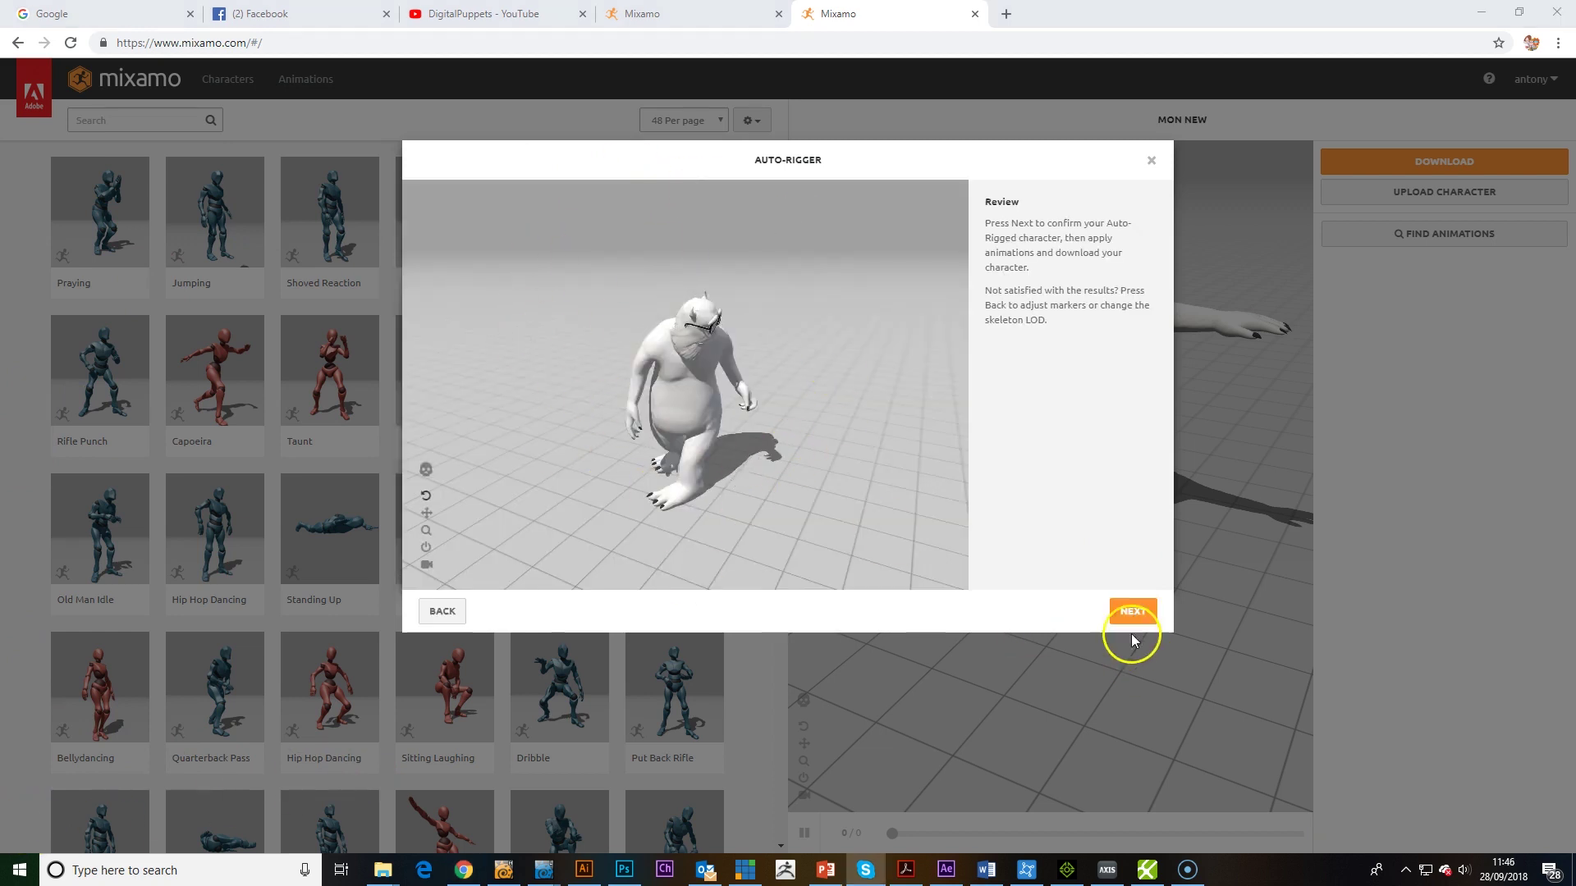
pyautogui.click(1127, 622)
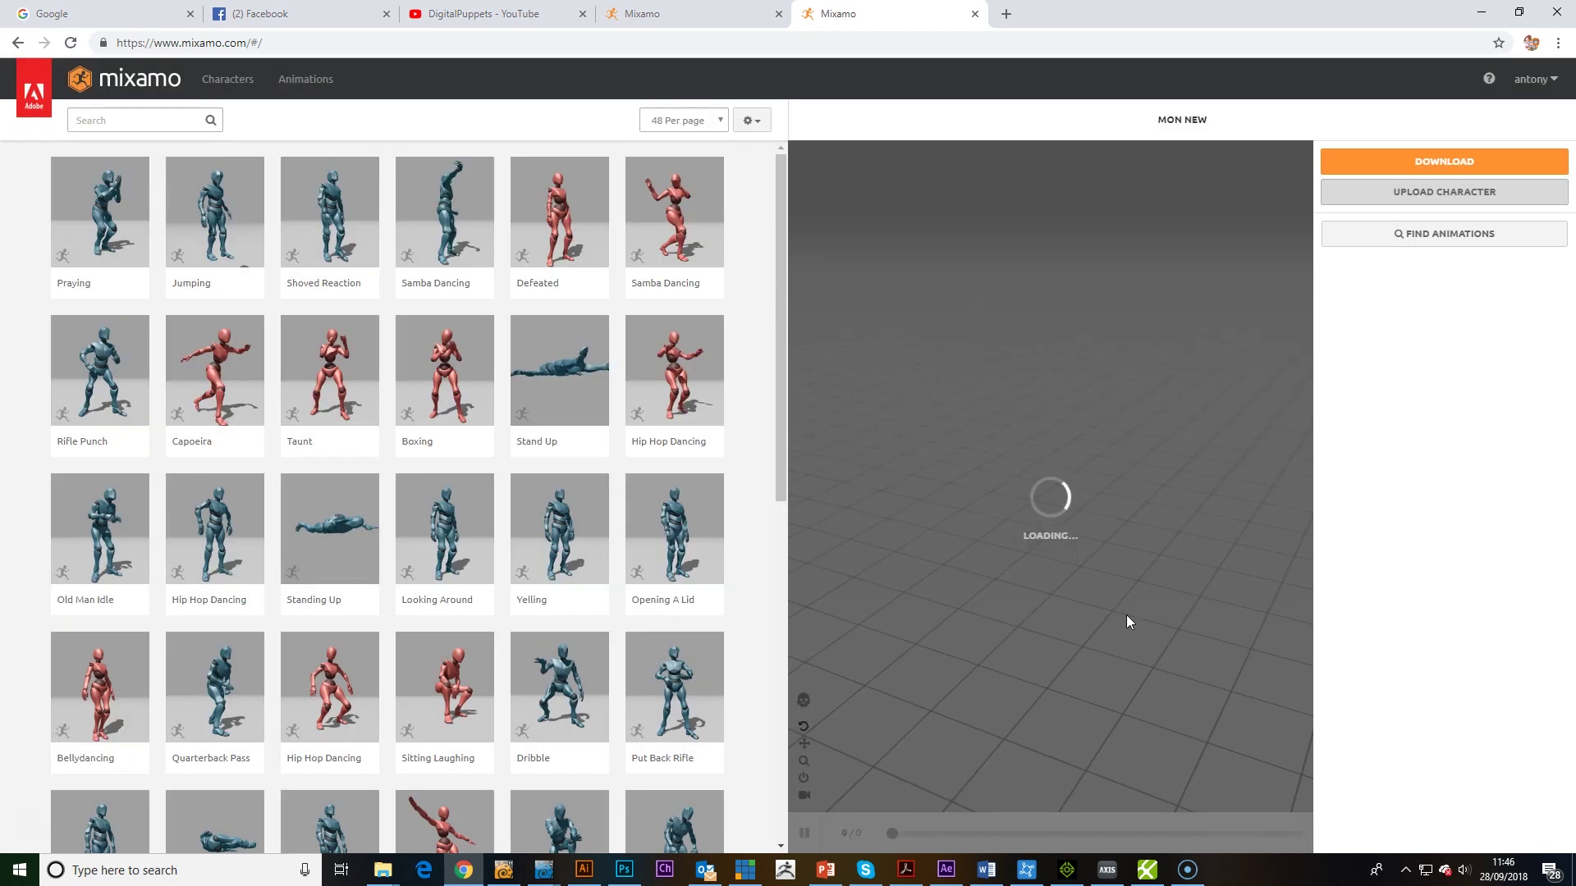
pyautogui.click(1110, 634)
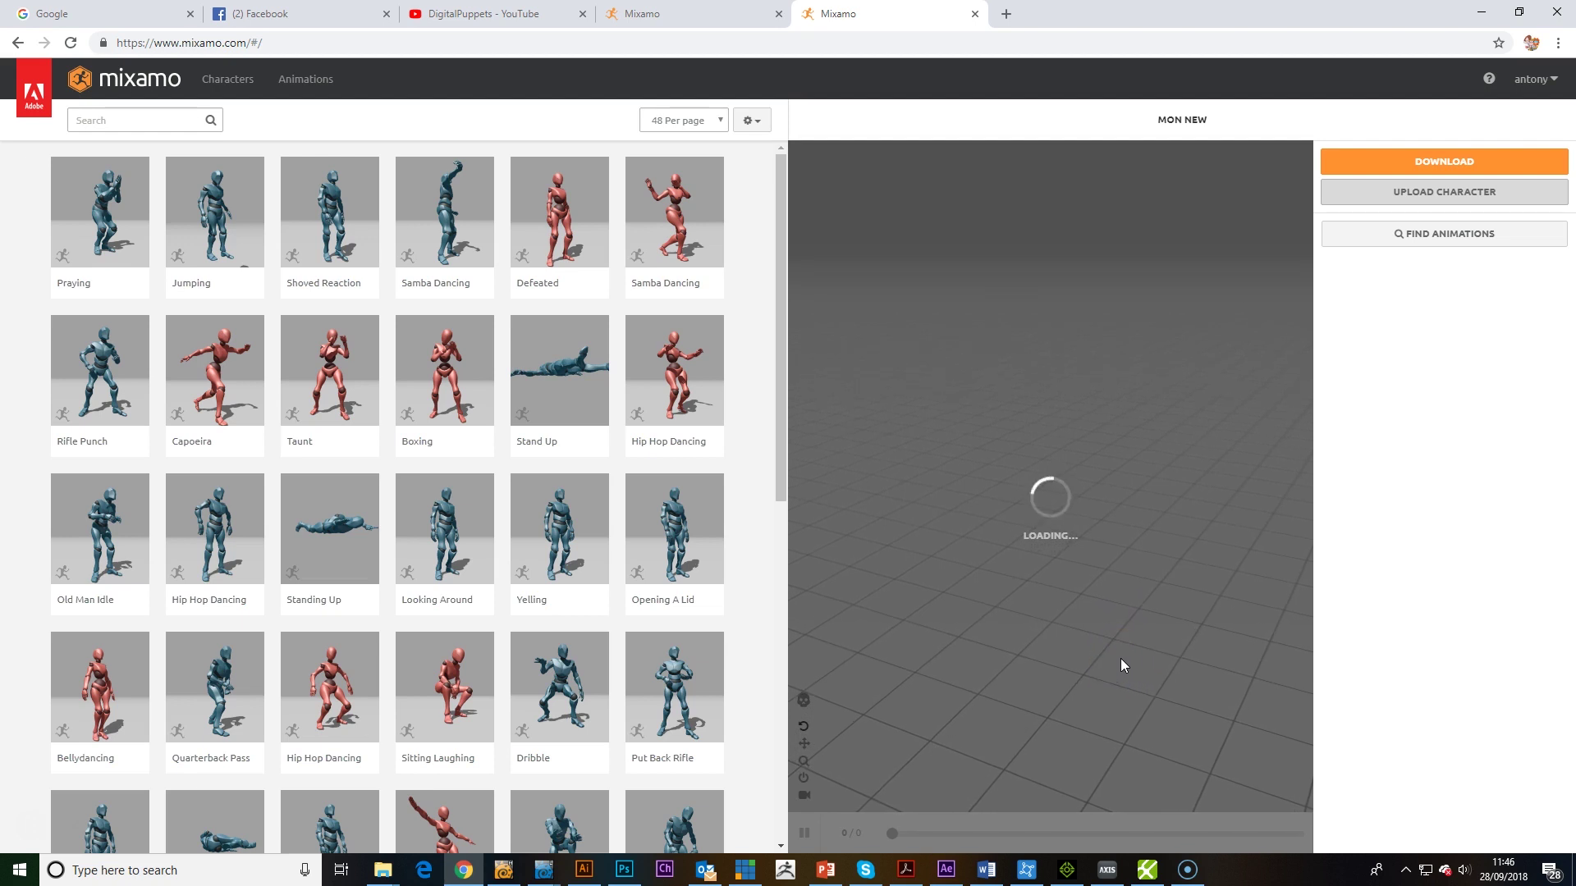
pyautogui.click(1124, 689)
pyautogui.click(1101, 475)
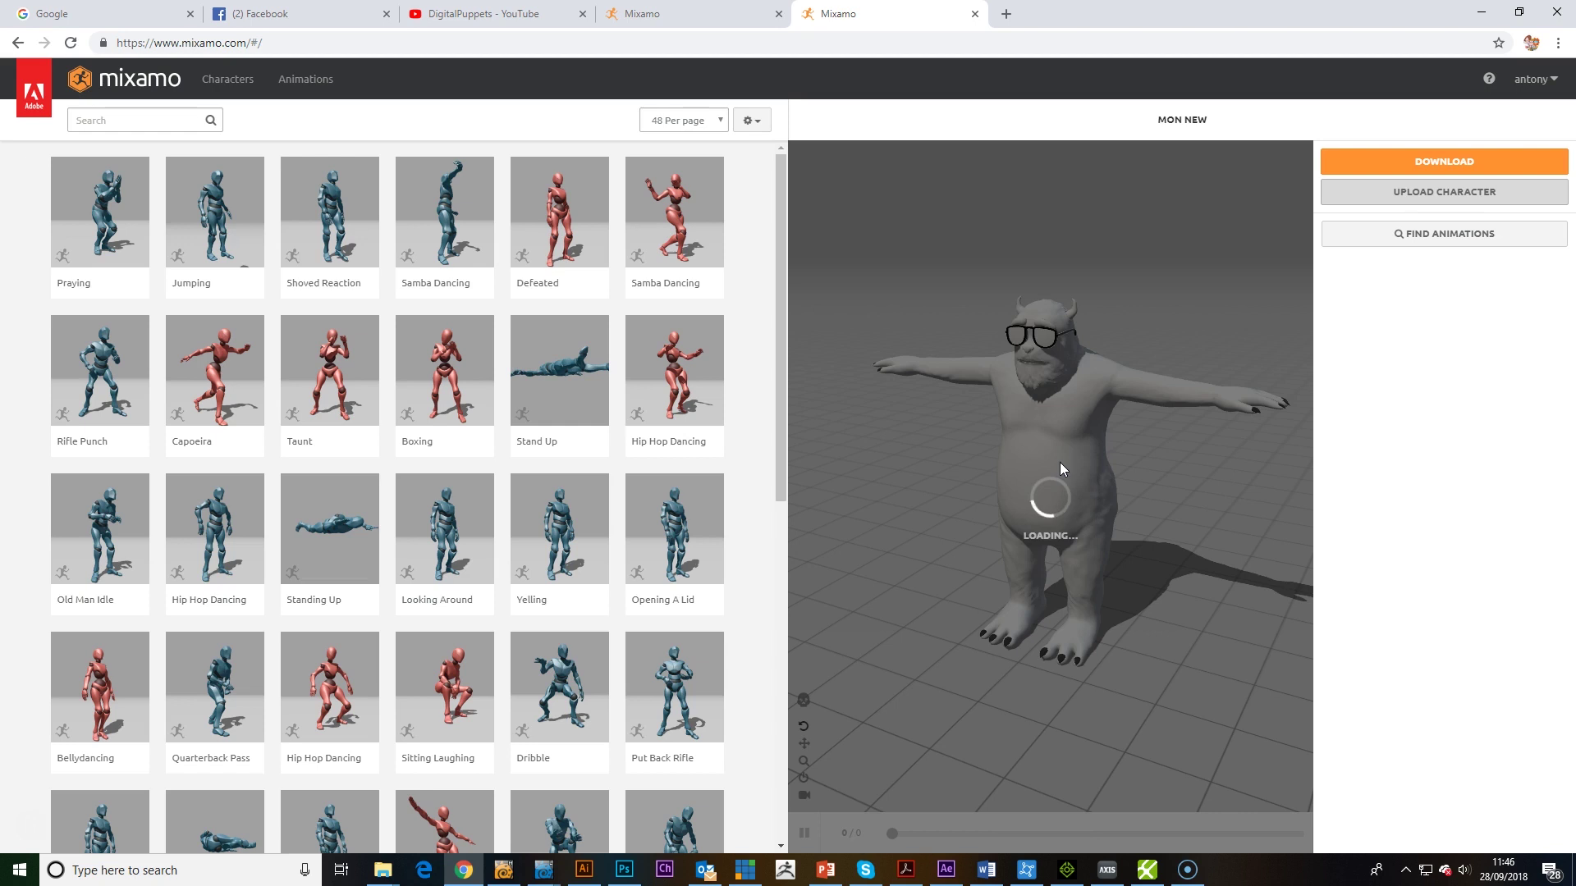
pyautogui.click(1069, 417)
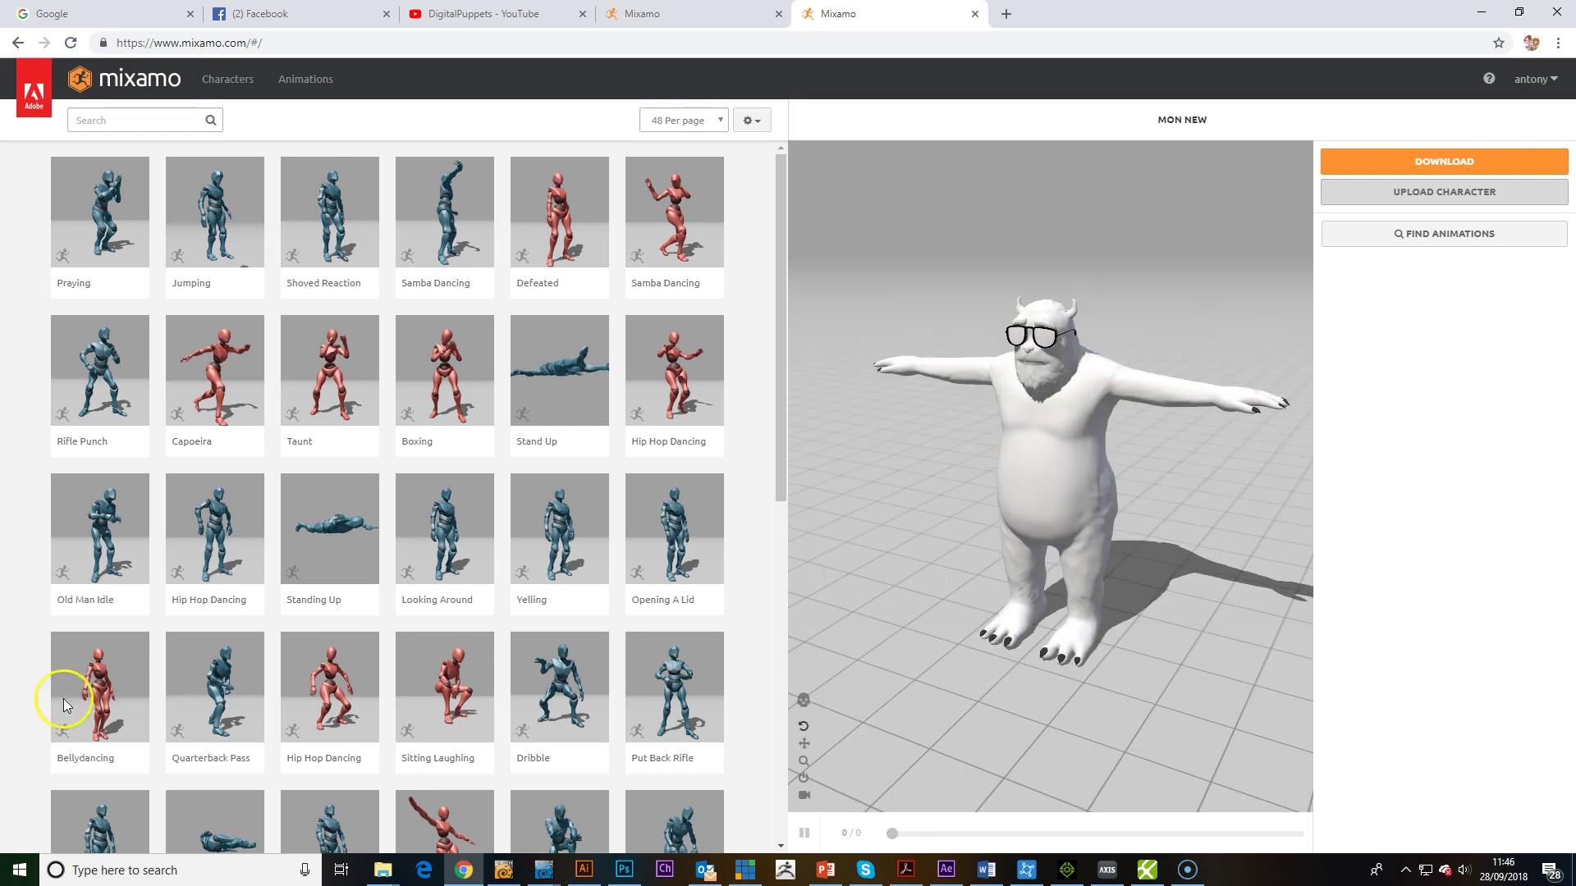
# Show the rigged monster's skeleton and download the character in FBX format with the T-pose.
pyautogui.click(804, 702)
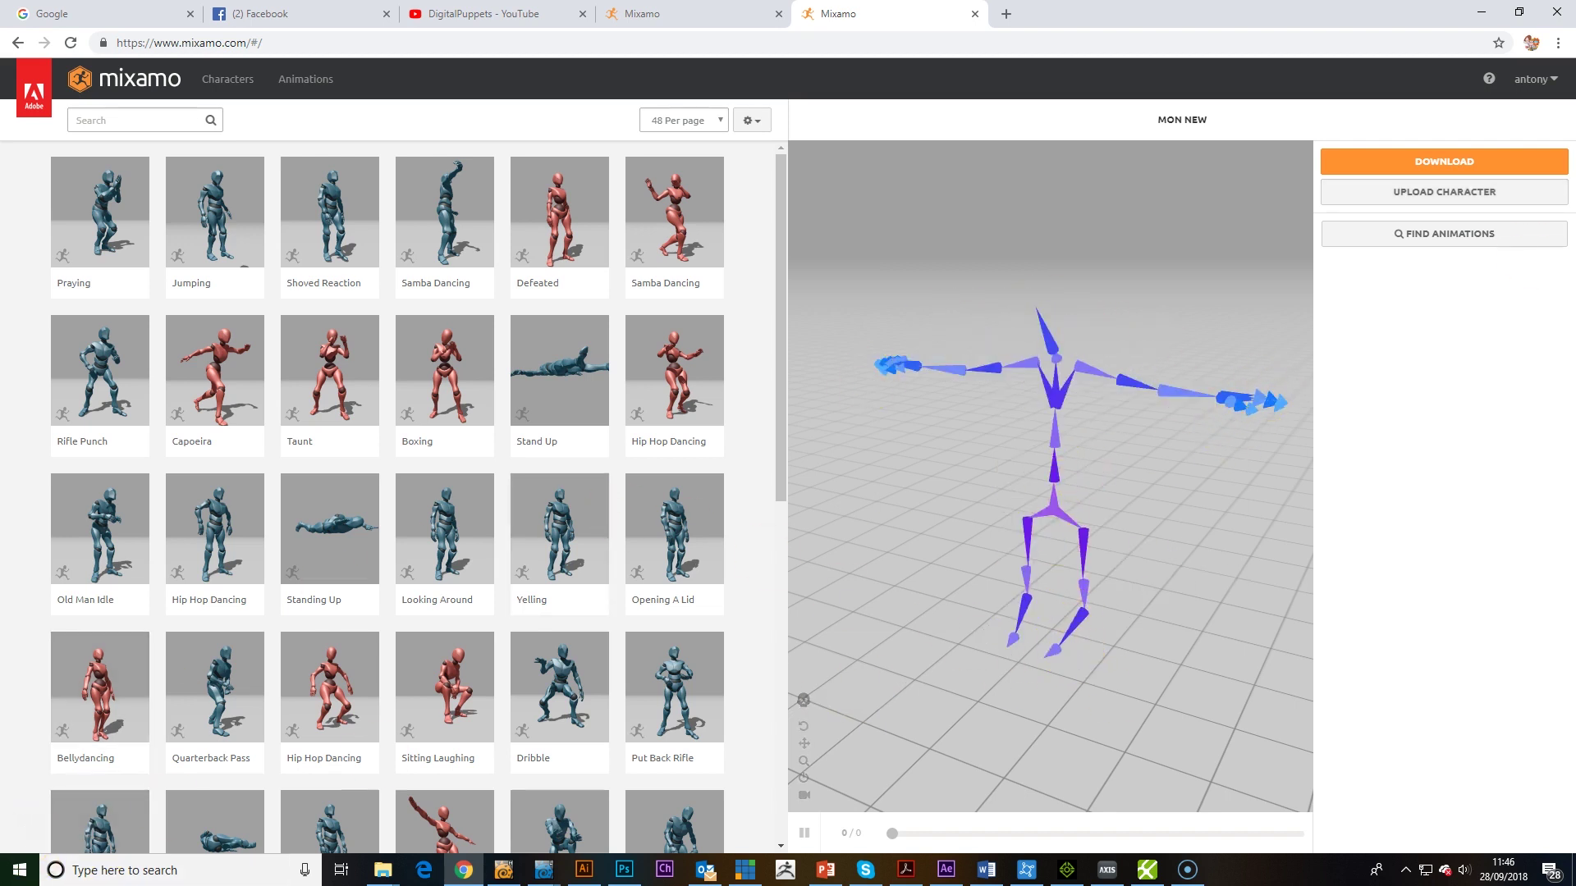
pyautogui.click(1459, 163)
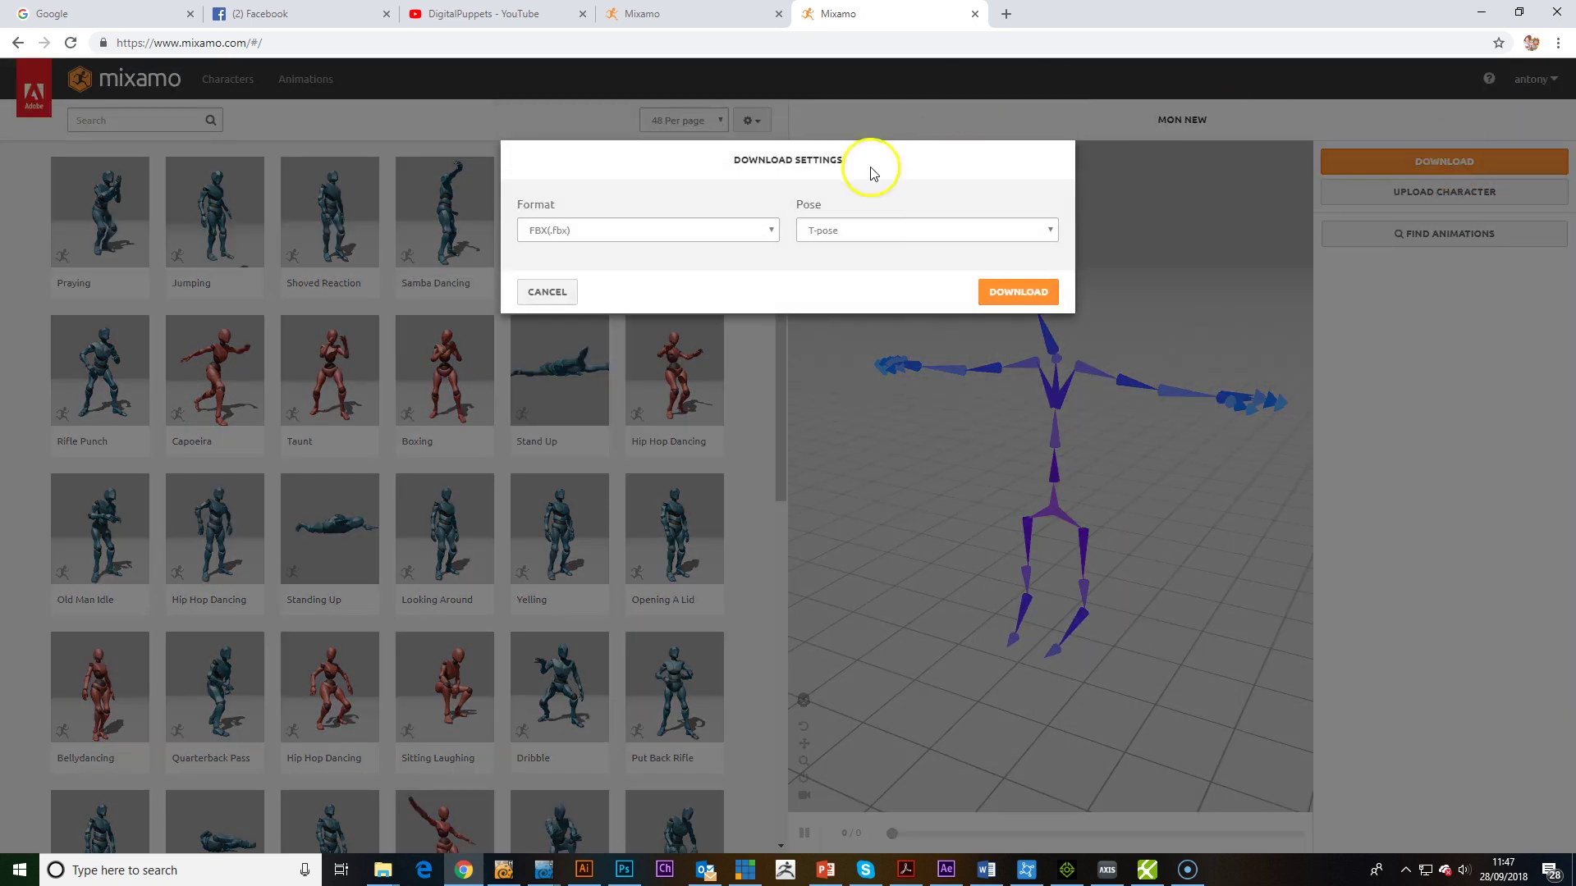
pyautogui.click(903, 234)
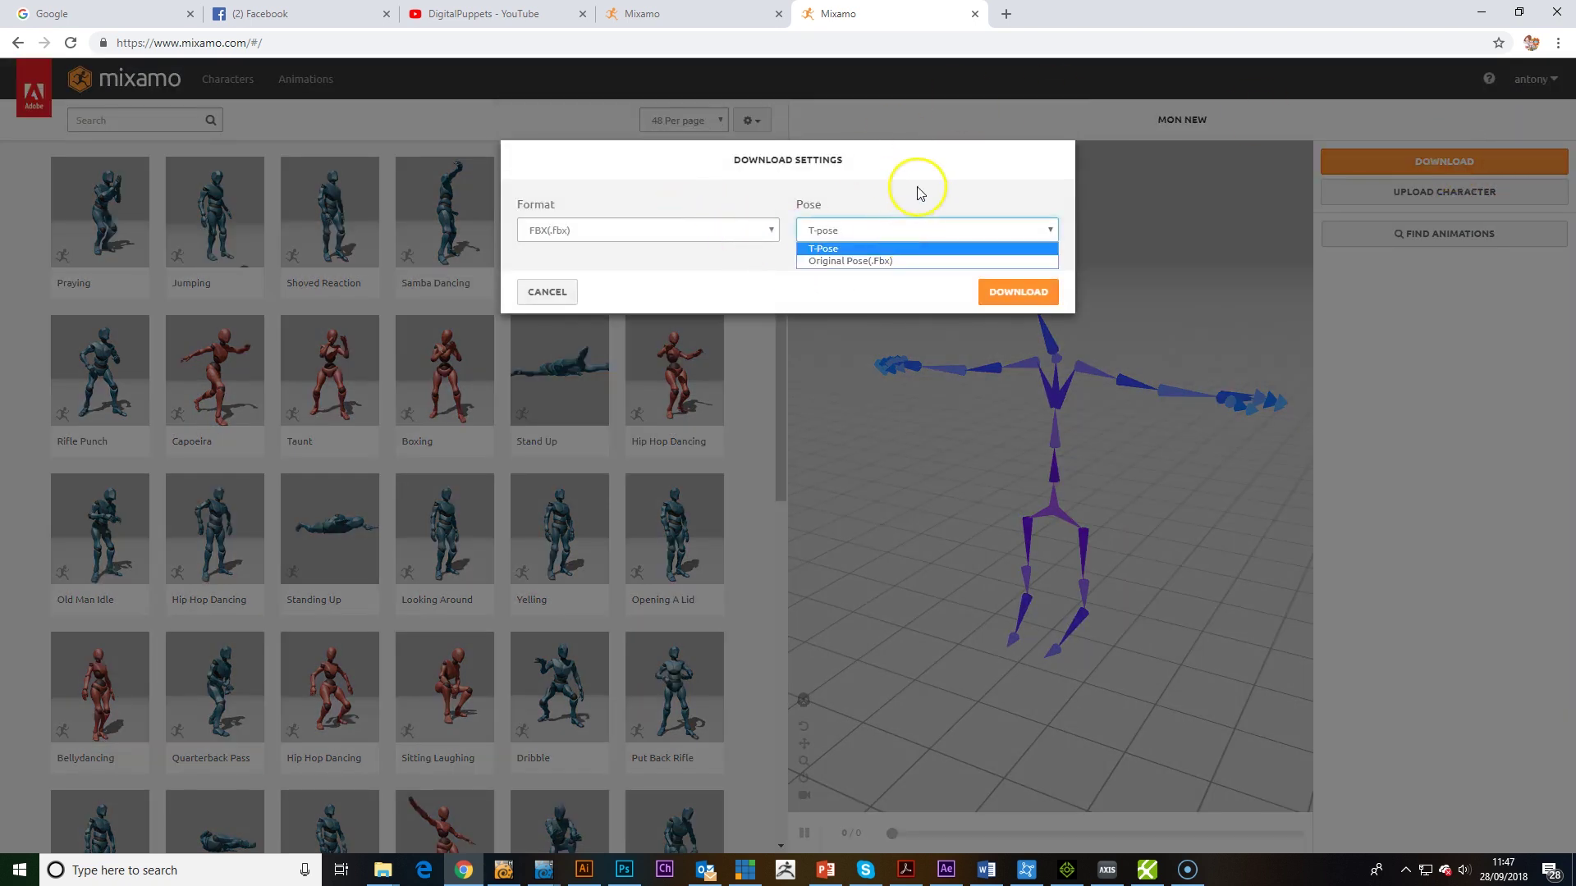
pyautogui.click(920, 194)
pyautogui.click(1017, 292)
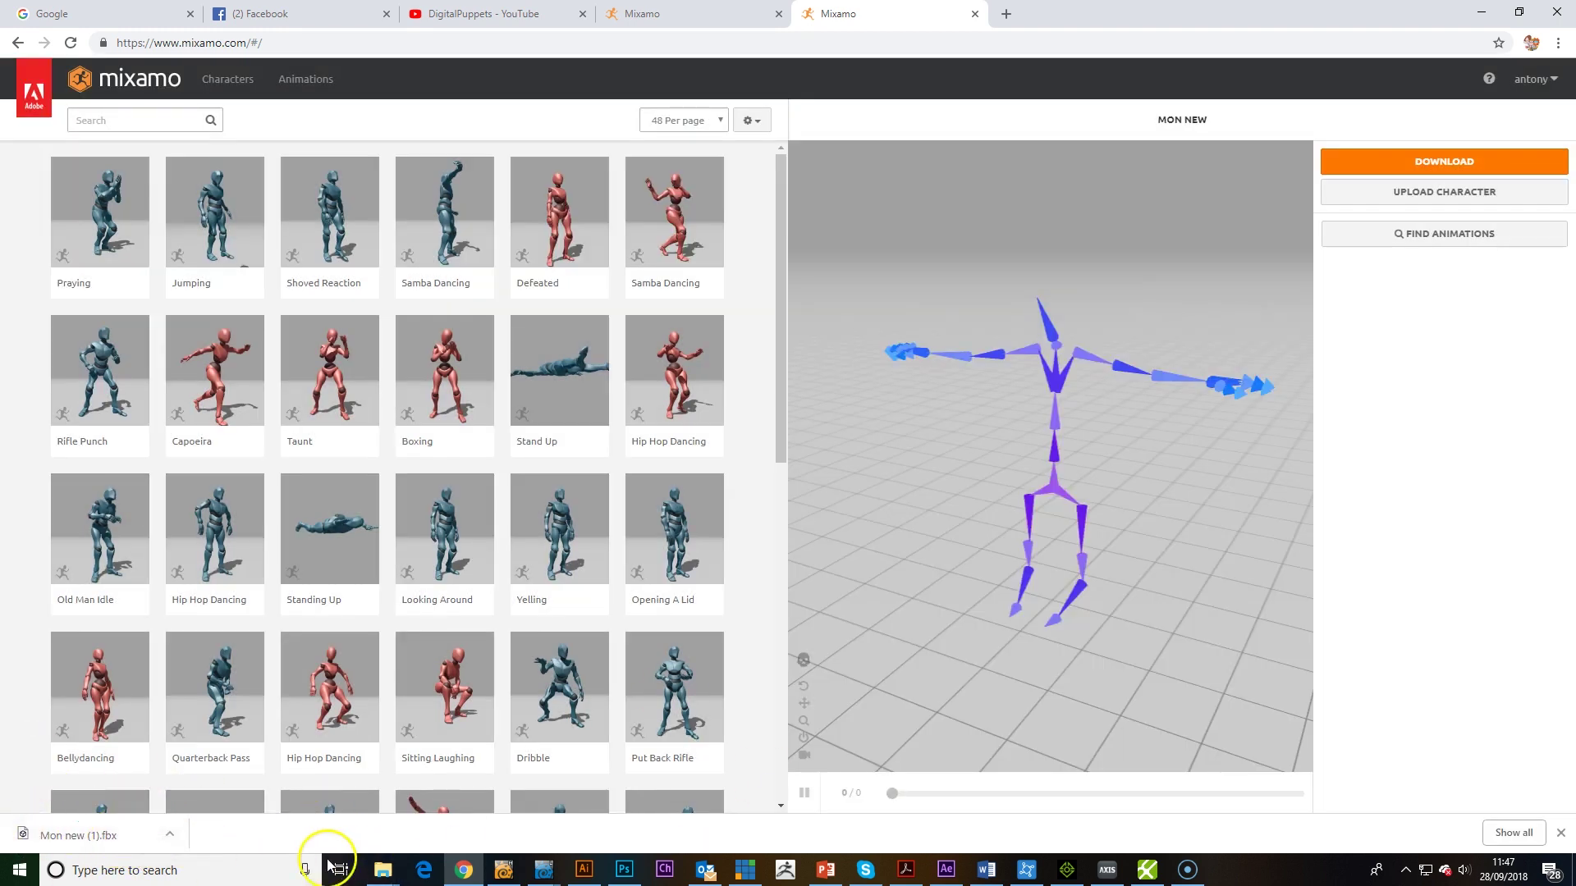
# Open the Downloads folder in File Explorer, sort it newest first and select the "Mon new (1)" file.
pyautogui.moveTo(382, 870)
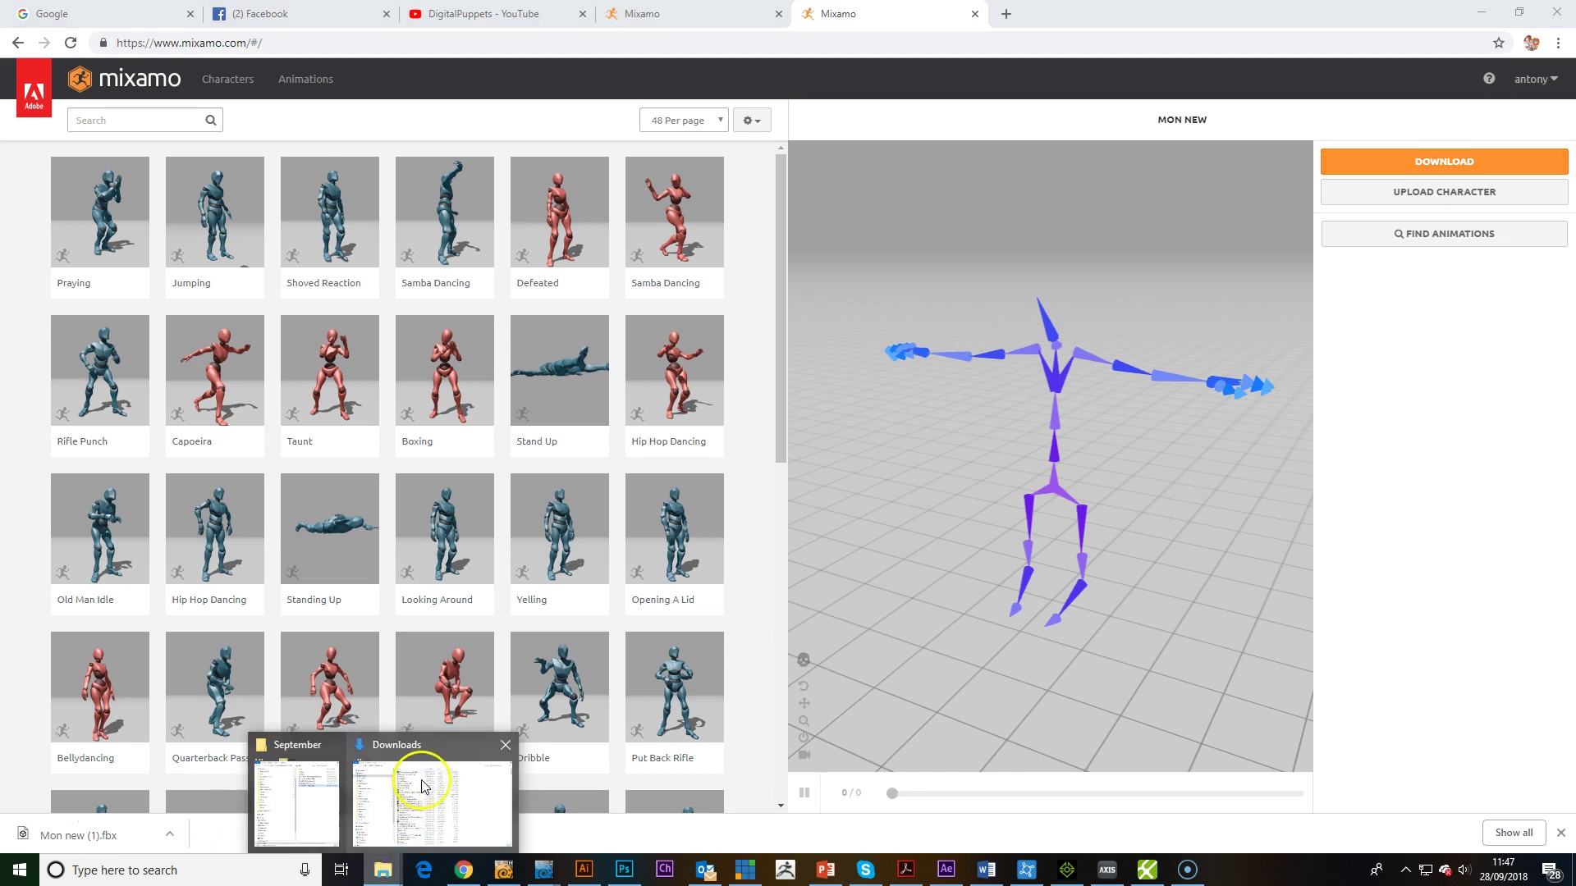
pyautogui.click(458, 792)
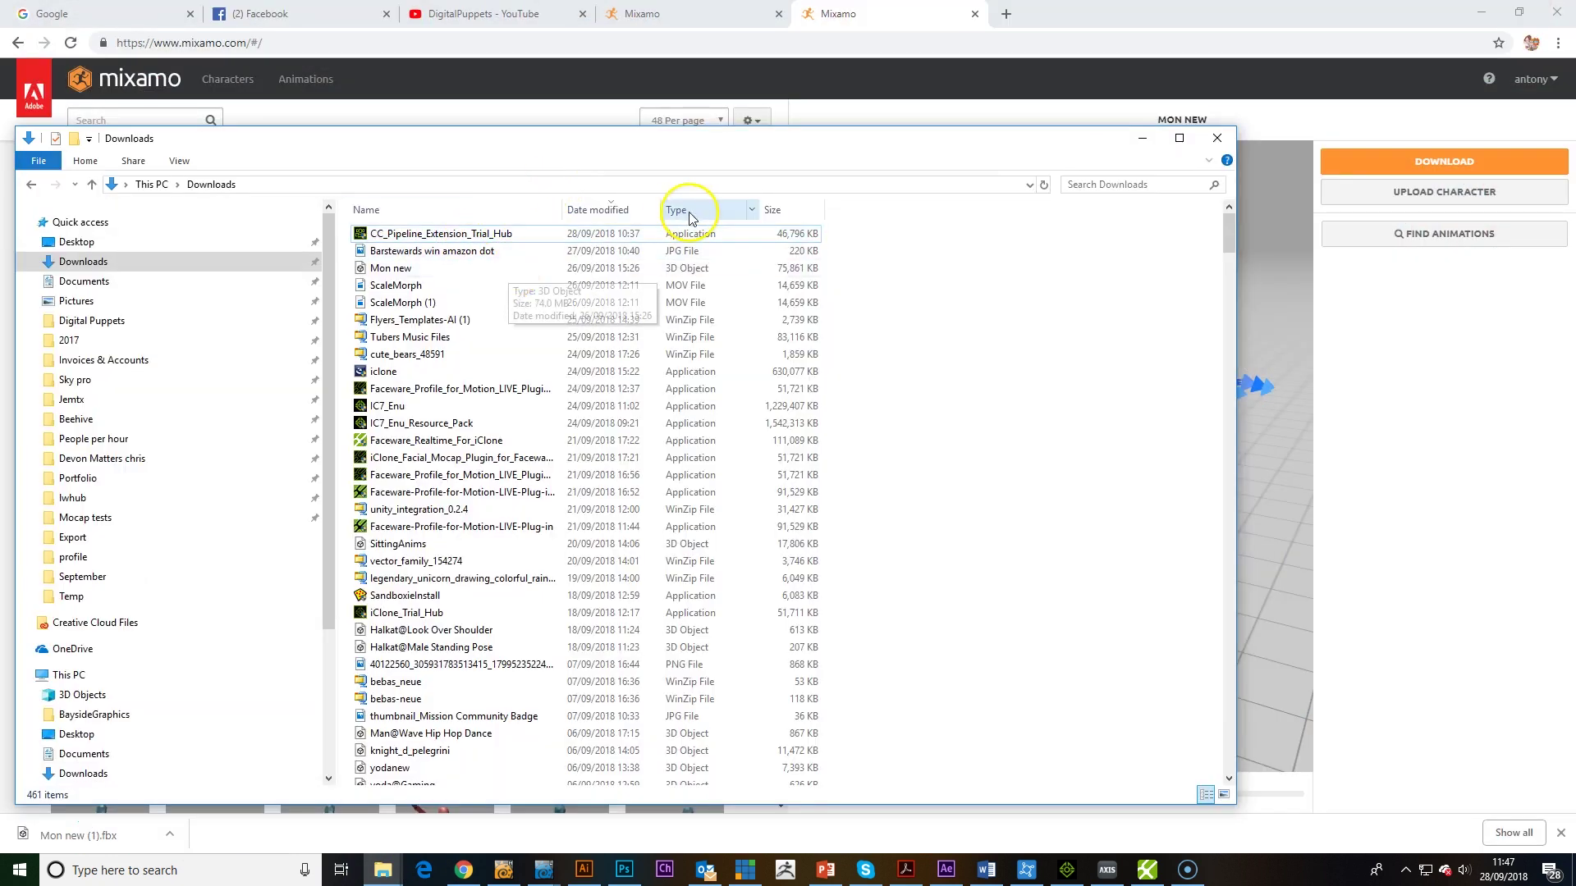
pyautogui.click(613, 215)
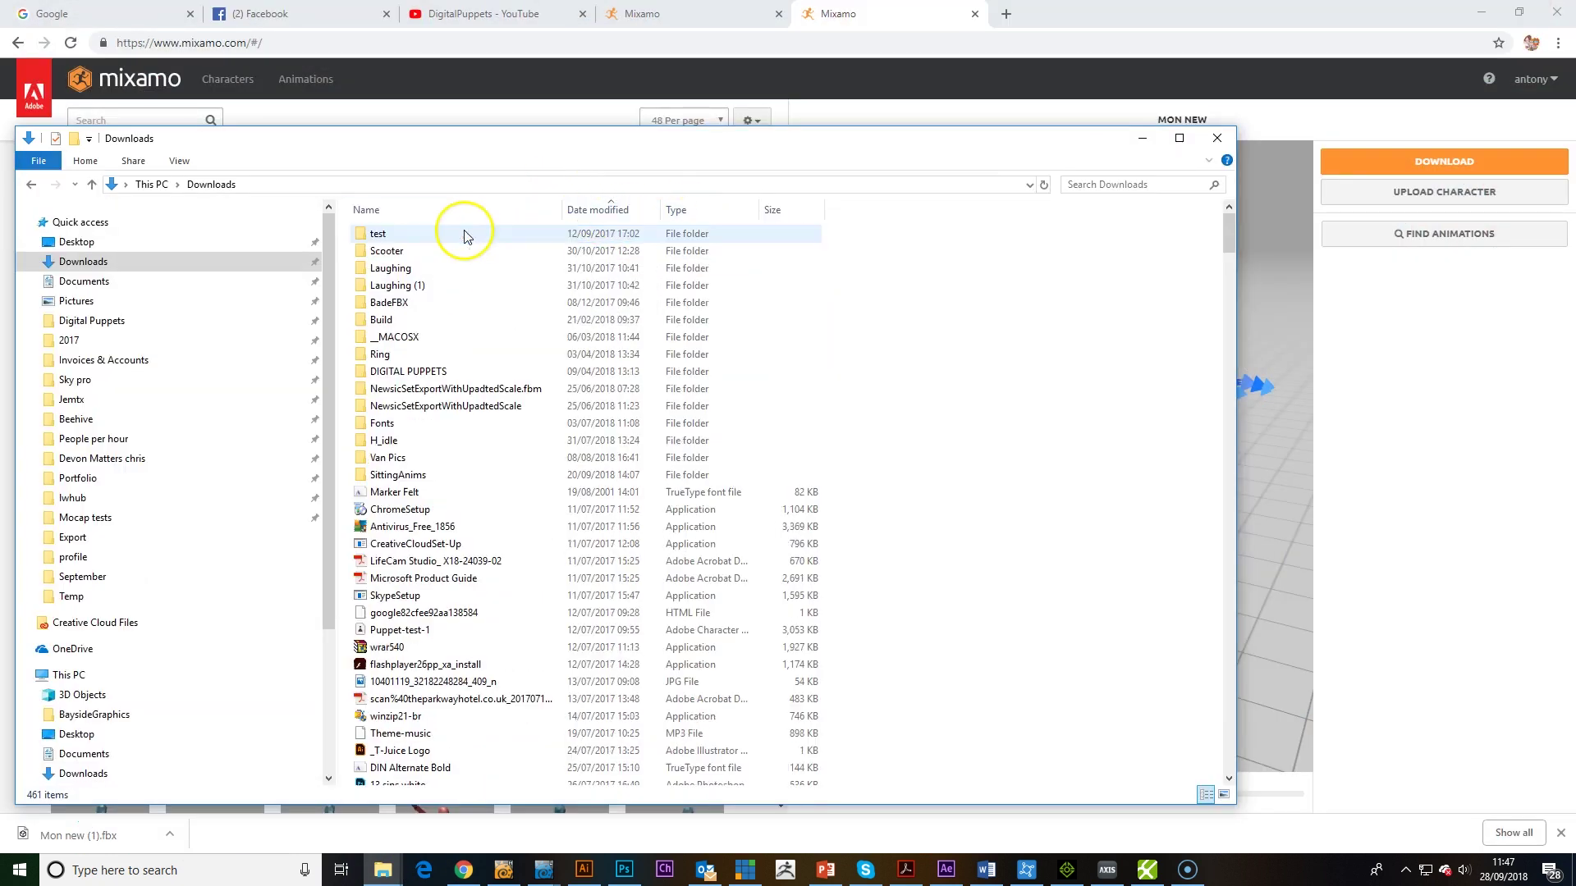
pyautogui.click(612, 215)
pyautogui.click(465, 233)
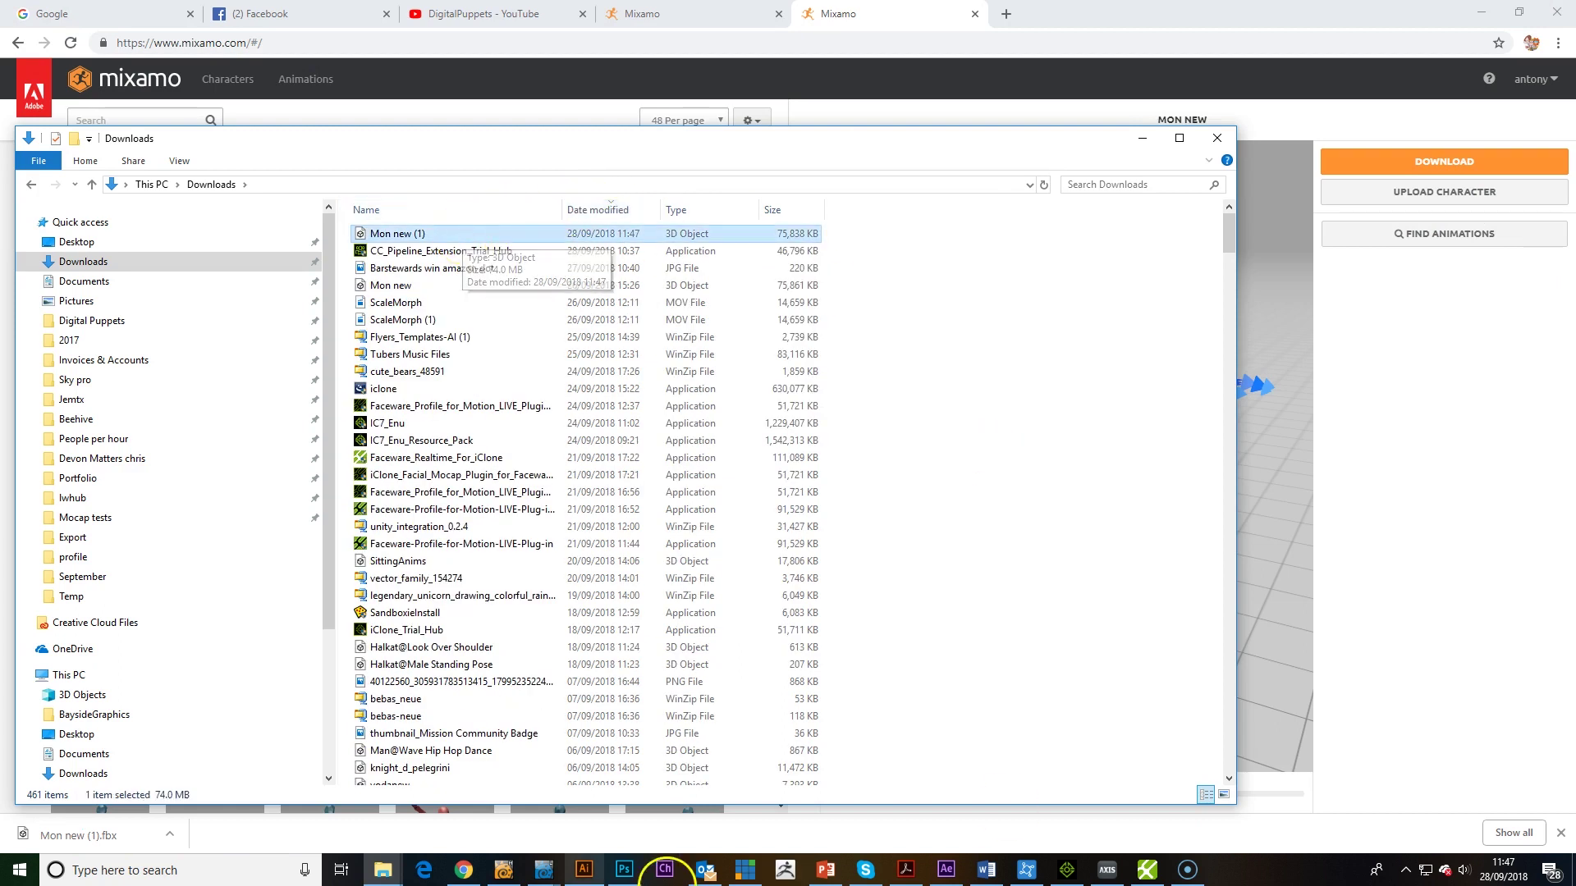
# Switch to LightWave Layout and load "Mon new (1)" from Downloads as a scene, importing joints as LightWave Bones with Bake Rotations.
pyautogui.click(543, 870)
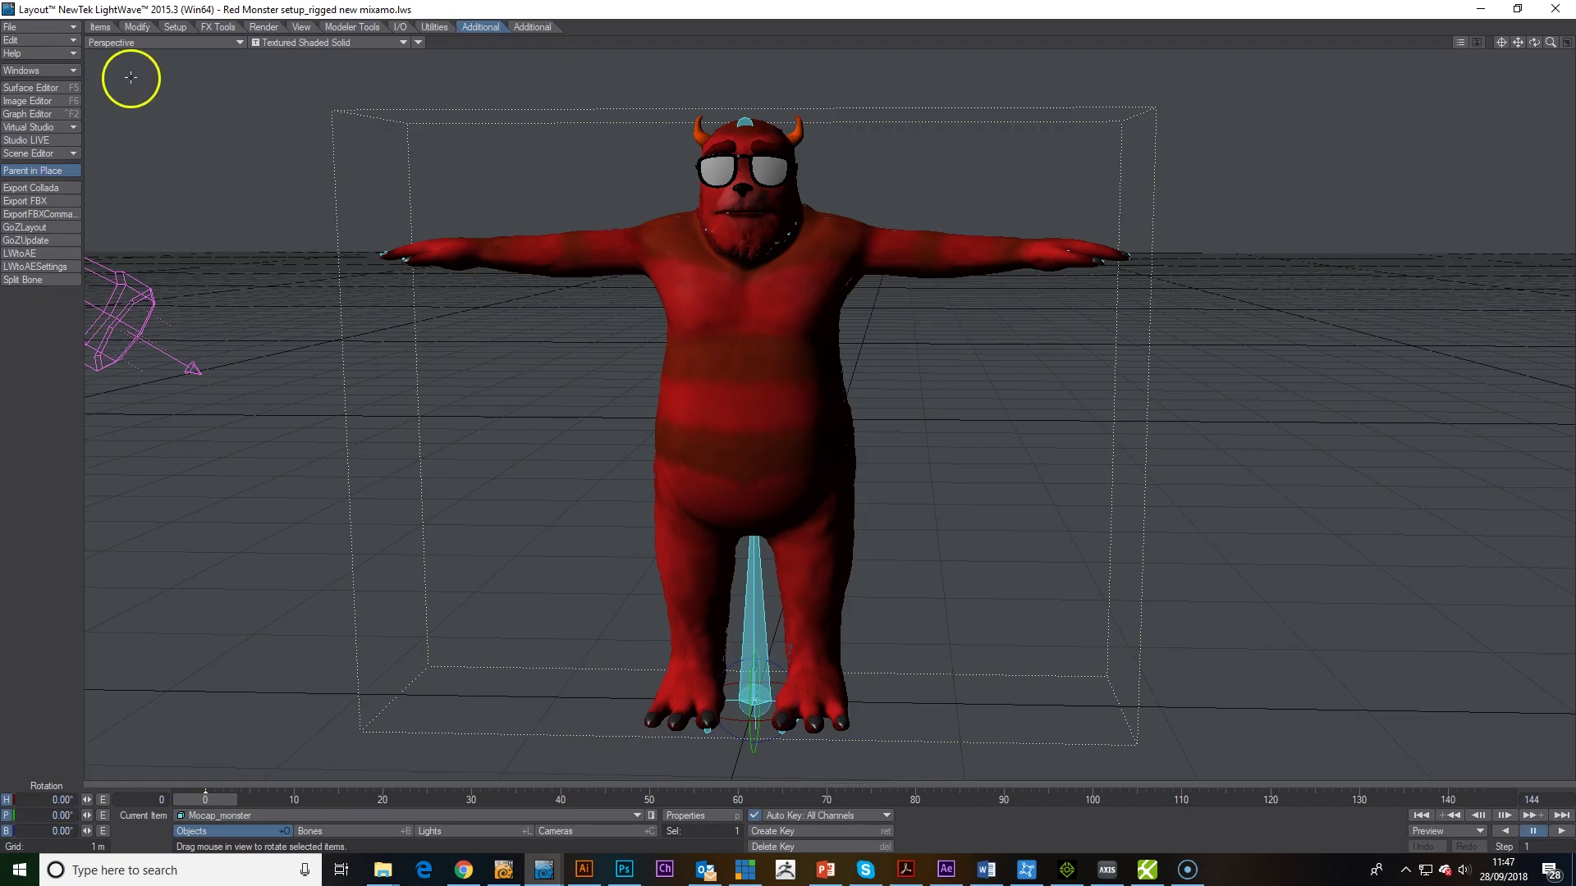
pyautogui.click(33, 28)
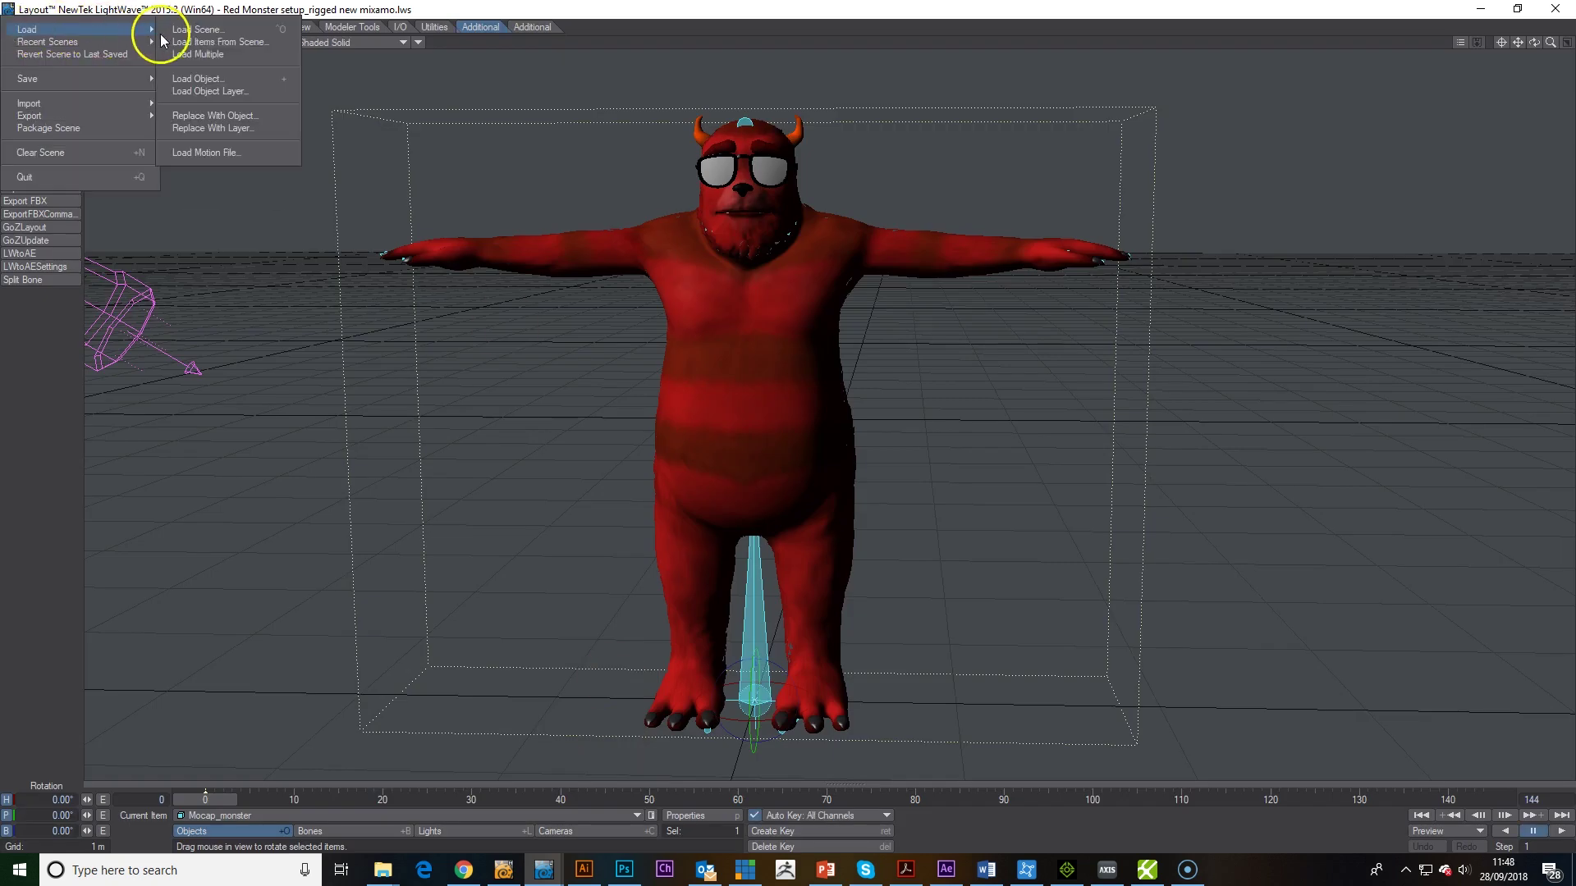
pyautogui.click(212, 37)
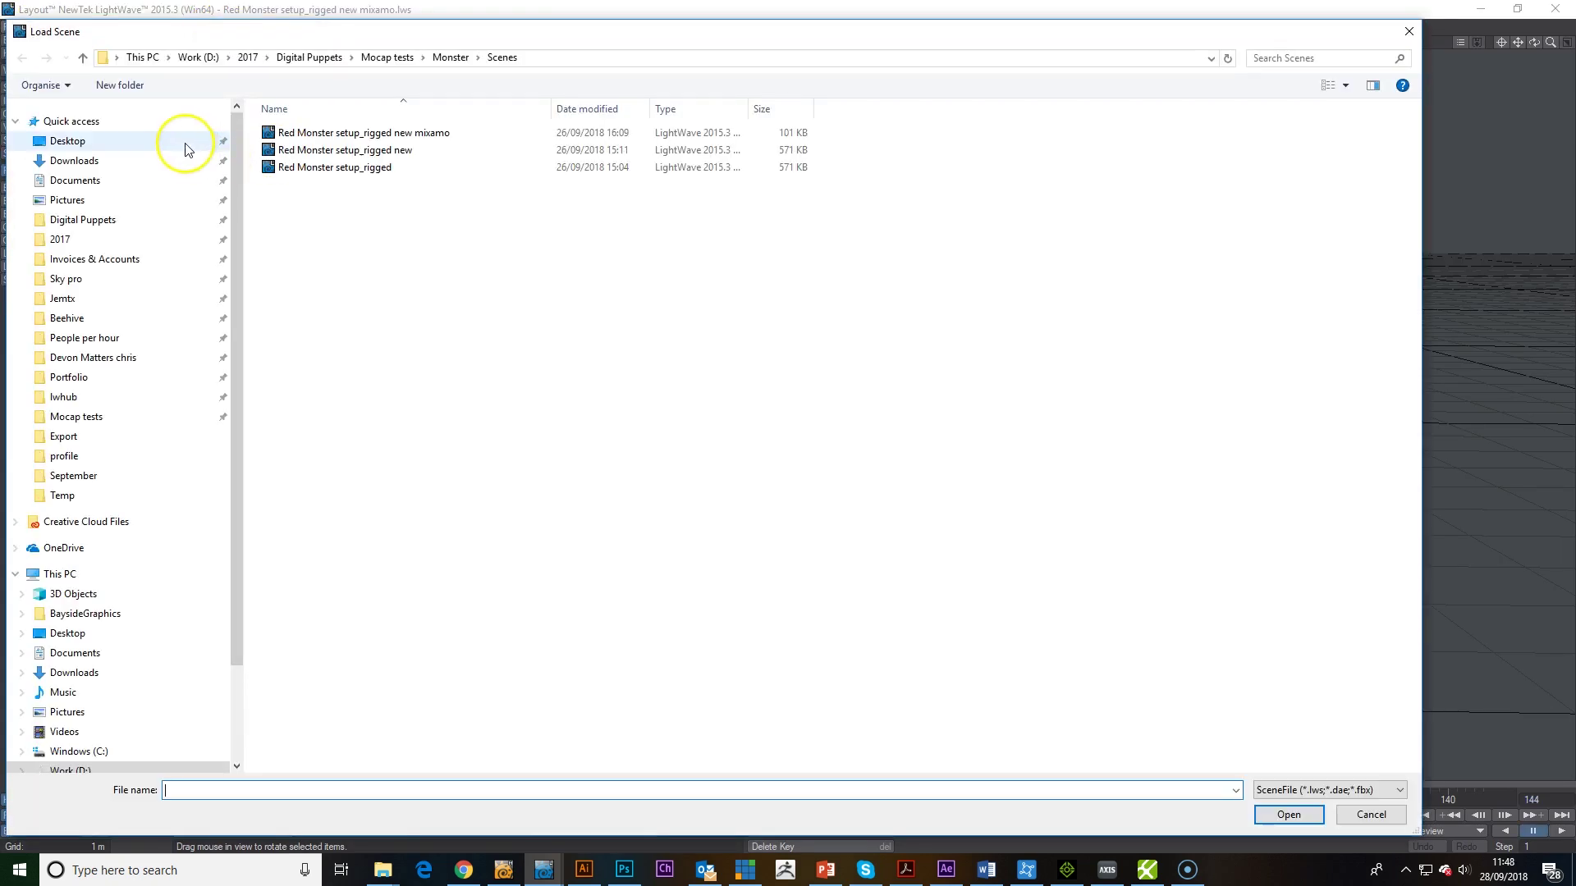
pyautogui.click(160, 160)
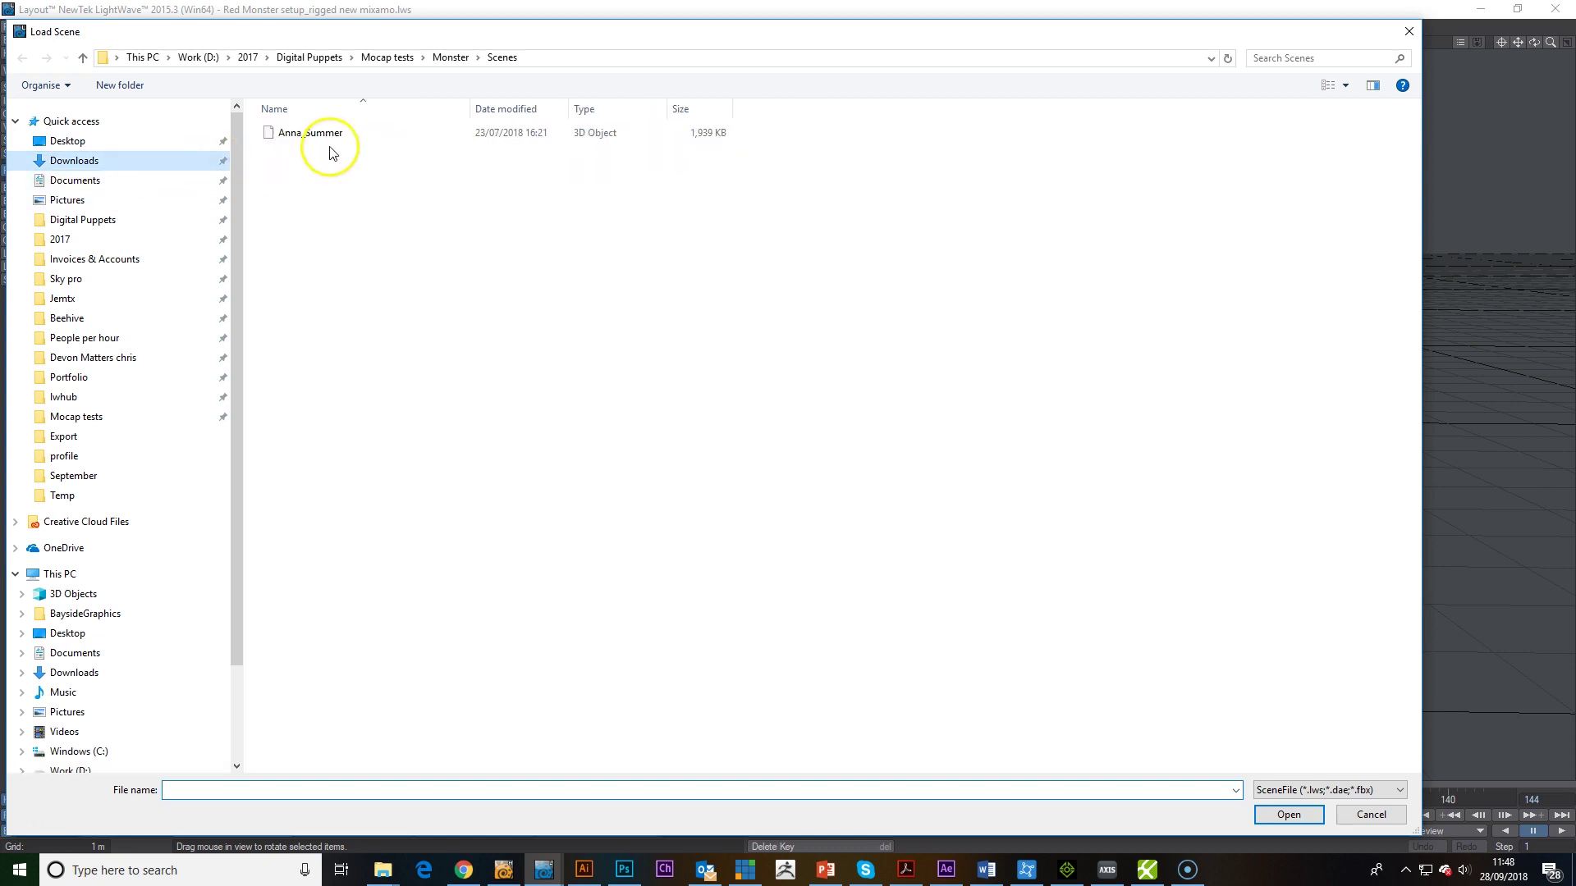
pyautogui.click(503, 109)
pyautogui.click(385, 132)
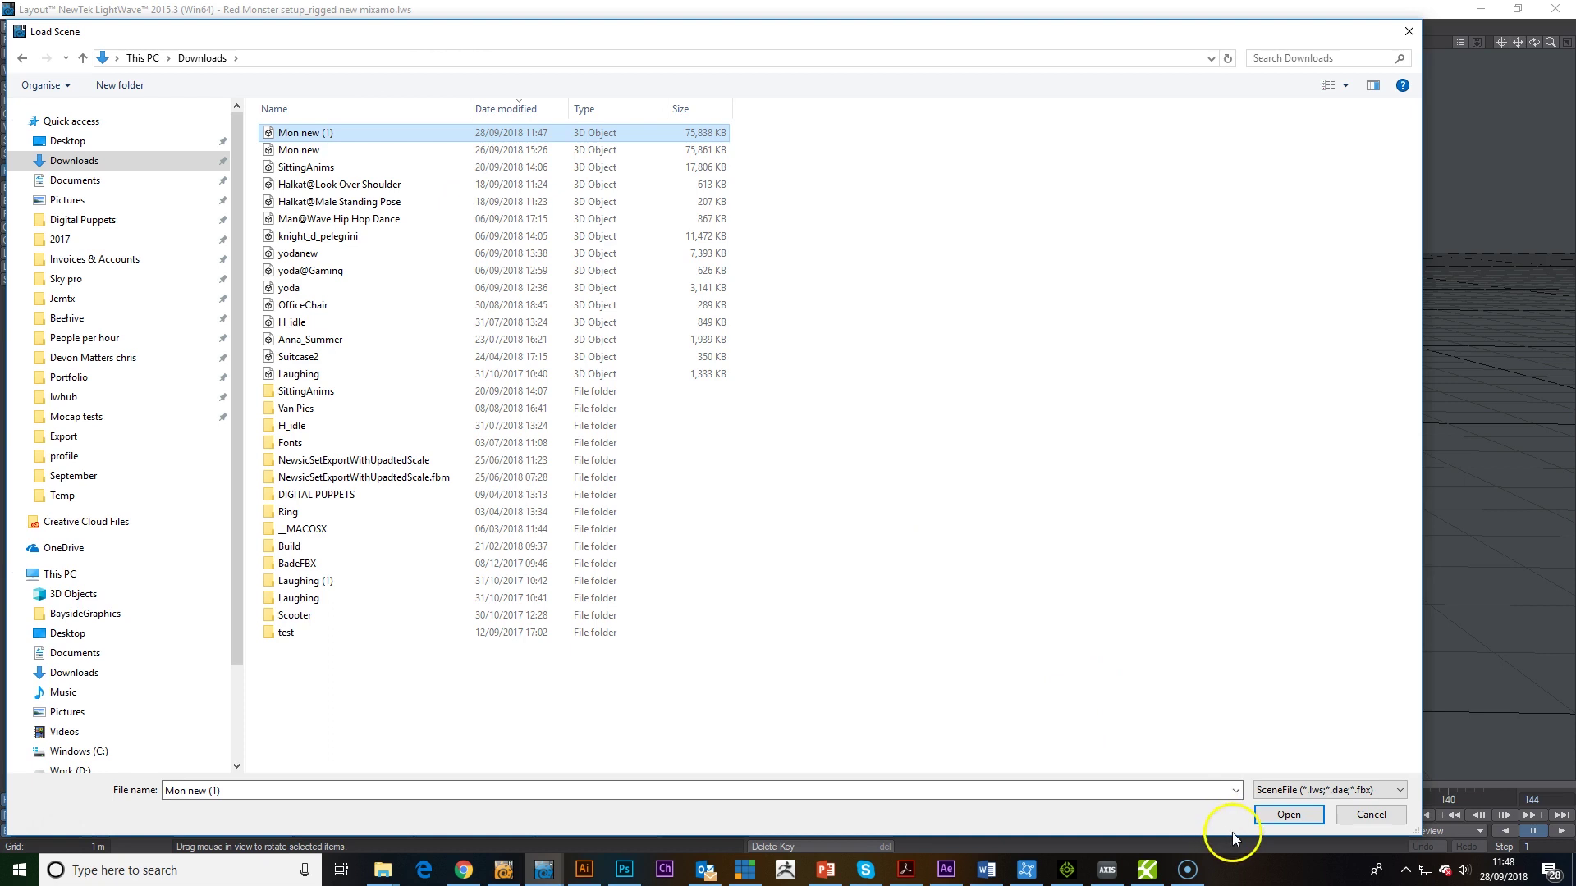
pyautogui.click(1288, 814)
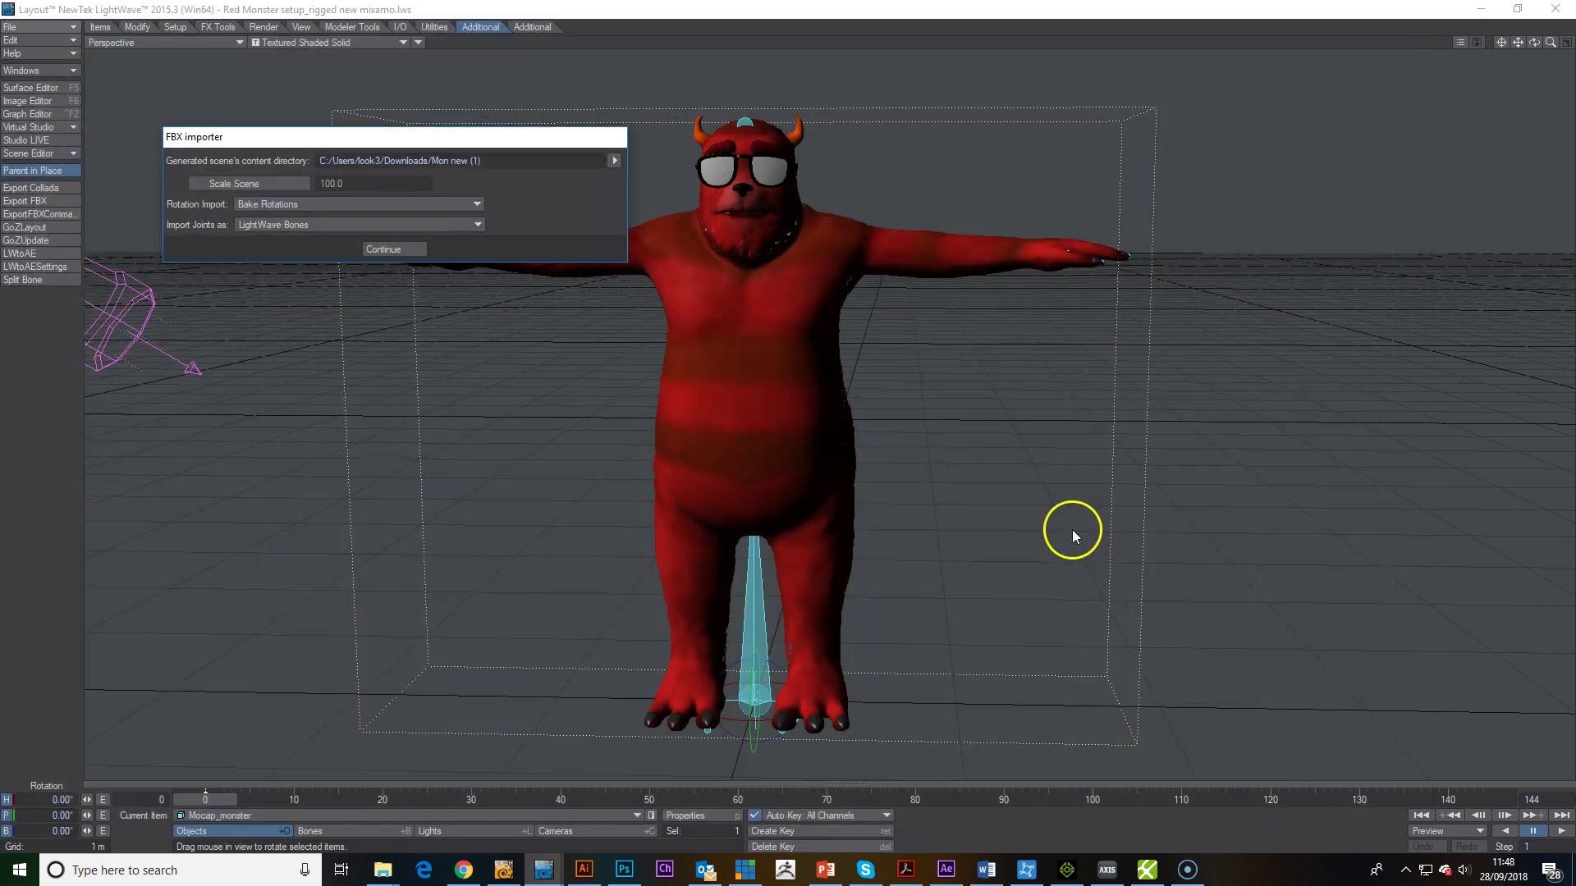
pyautogui.click(384, 249)
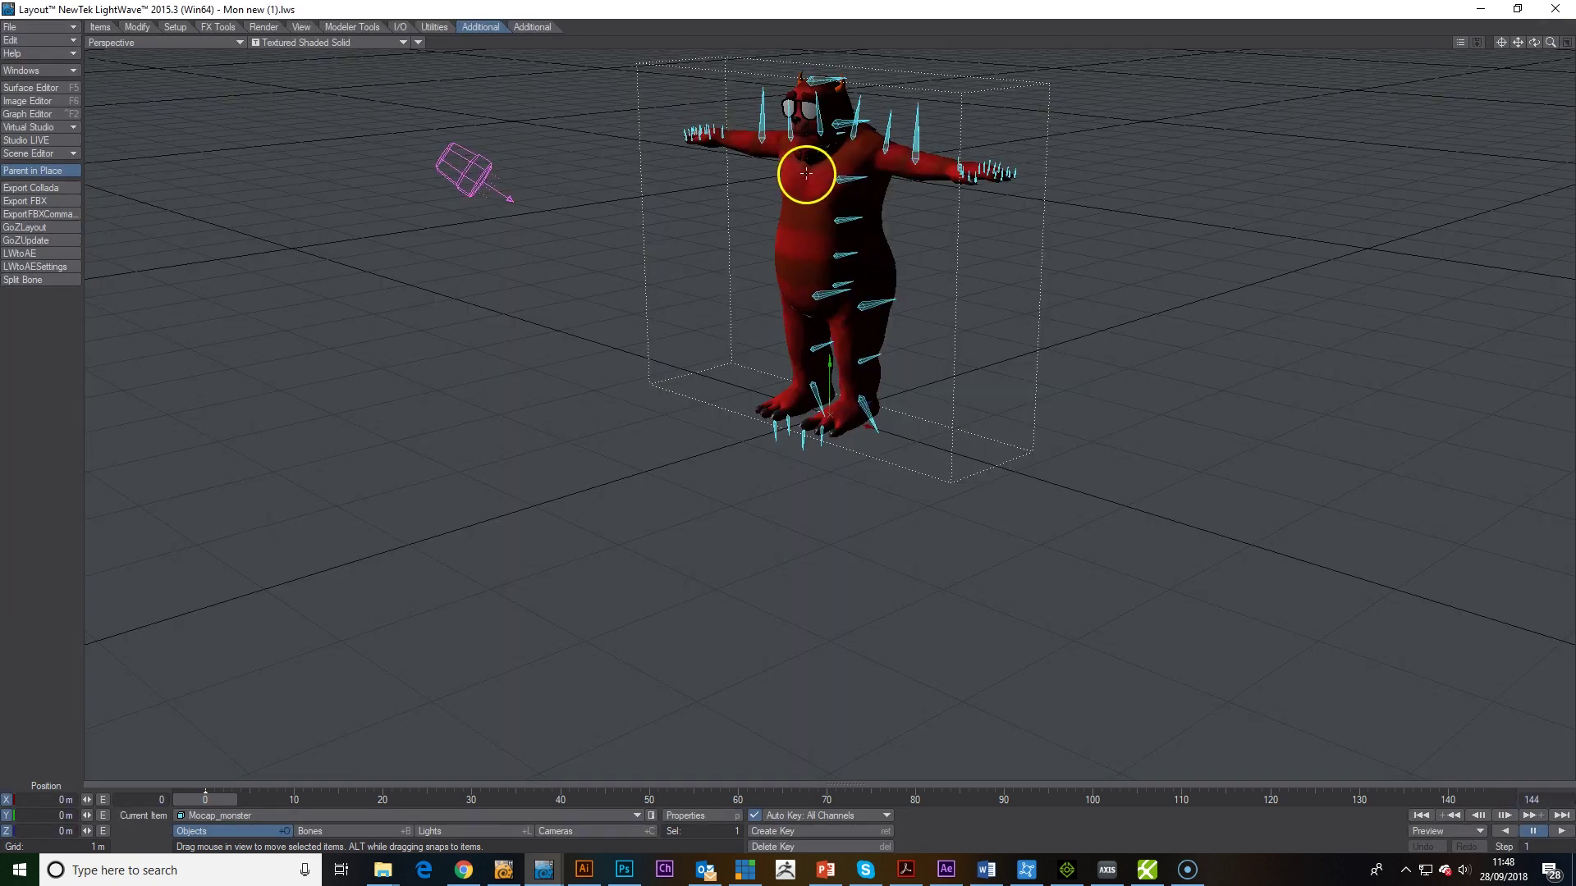
# Select all bones of the imported monster rig and turn on Maya Style Joints for them.
pyautogui.click(854, 177)
pyautogui.moveTo(1059, 469); pyautogui.dragTo(527, 51, button='right')
pyautogui.press('p')
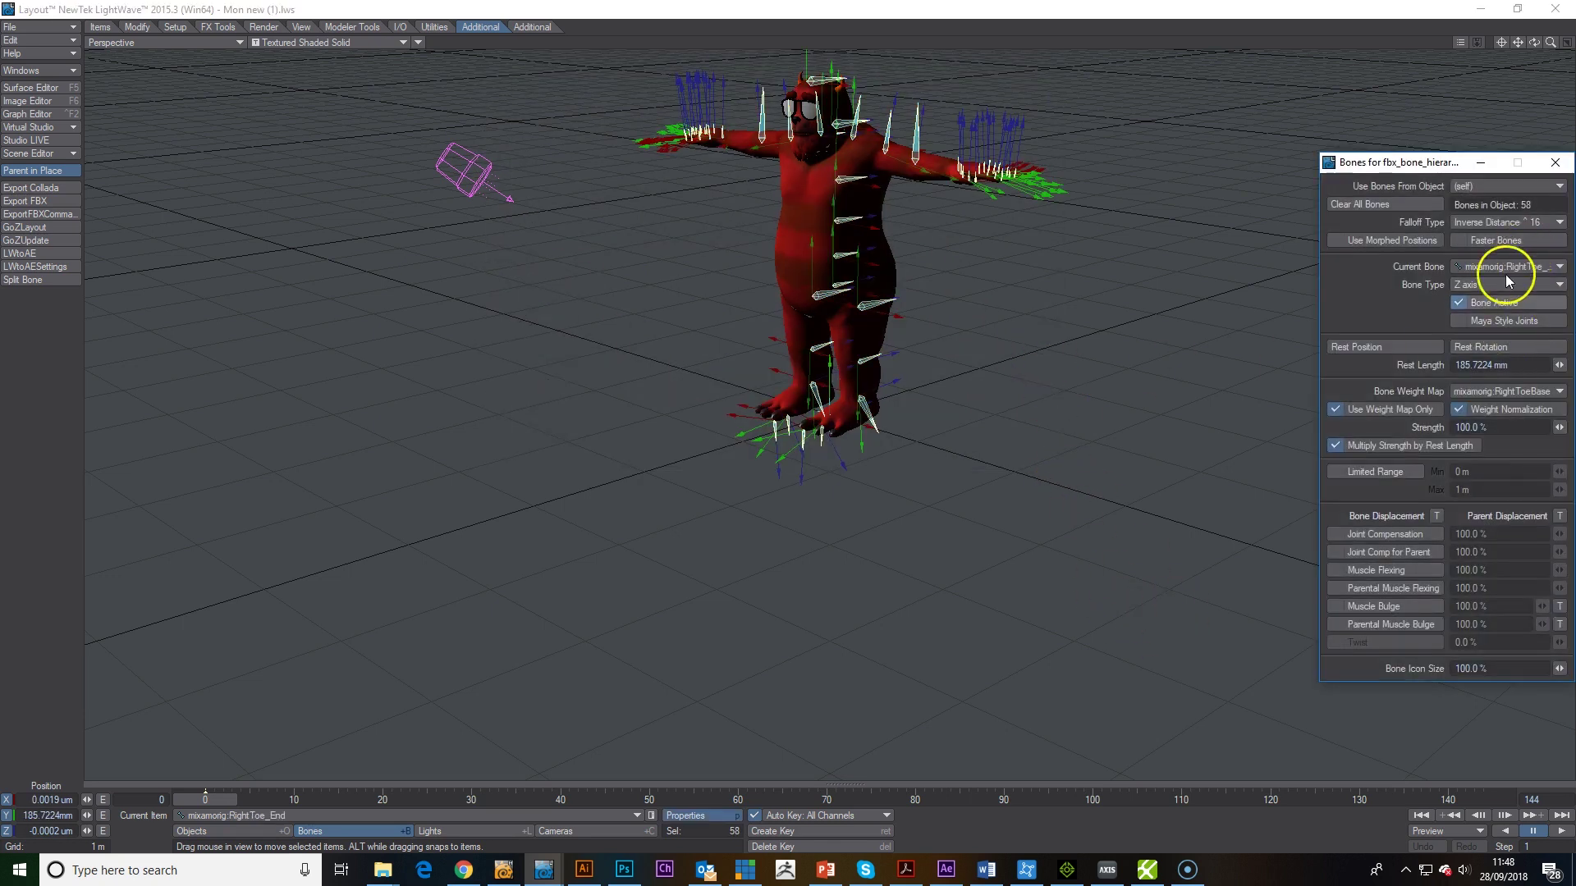
pyautogui.click(1459, 320)
pyautogui.click(1555, 163)
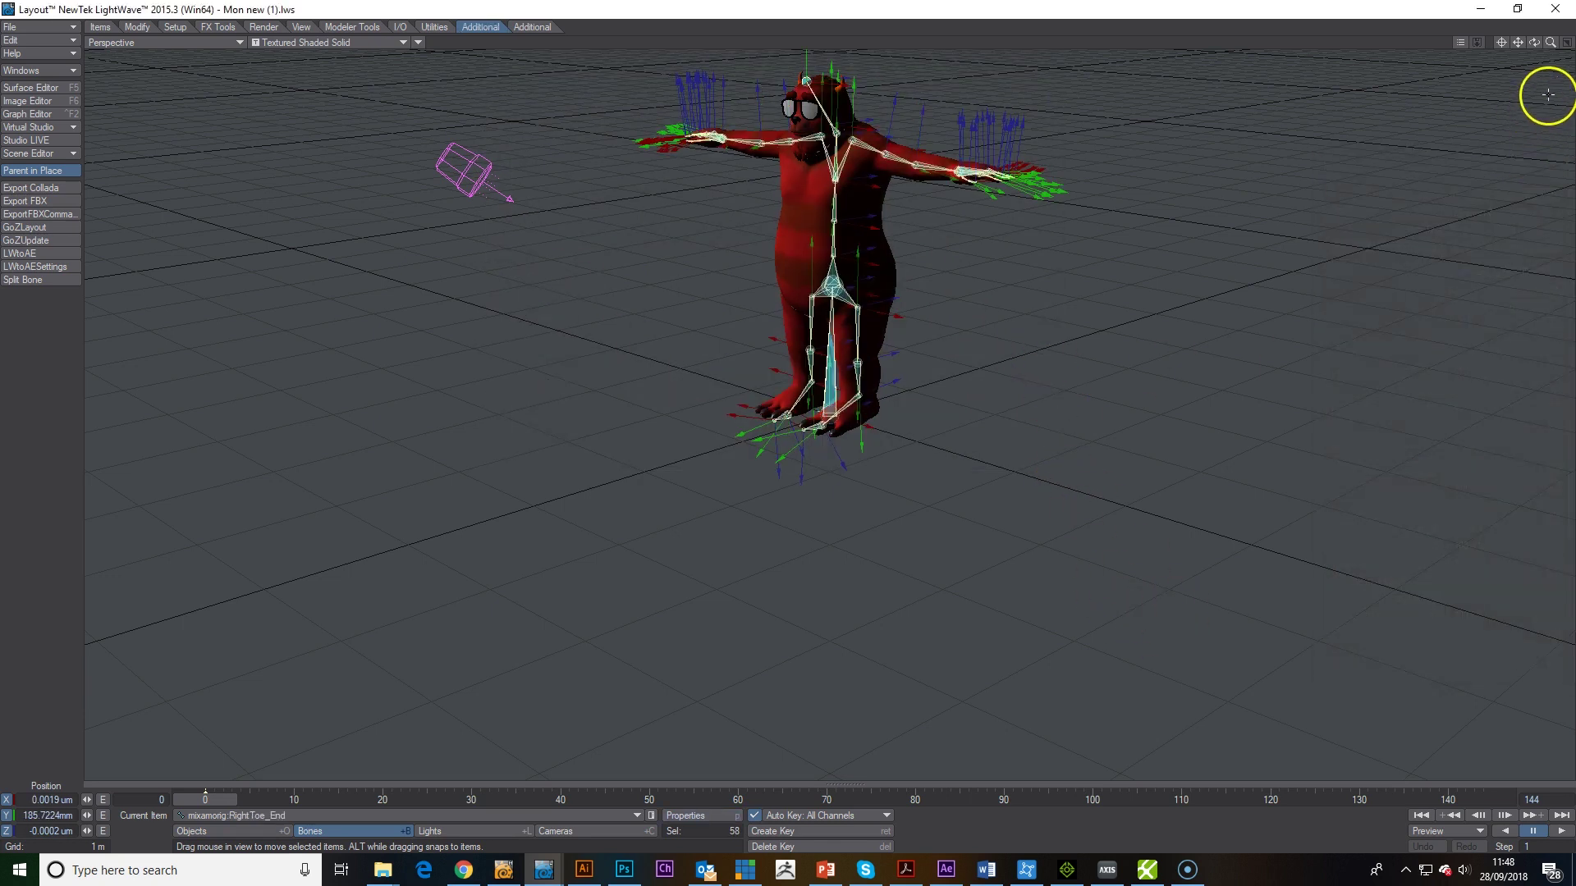
pyautogui.moveTo(1551, 44); pyautogui.dragTo(788, 418)
pyautogui.moveTo(1518, 43); pyautogui.dragTo(788, 411)
pyautogui.moveTo(1534, 45); pyautogui.dragTo(788, 411)
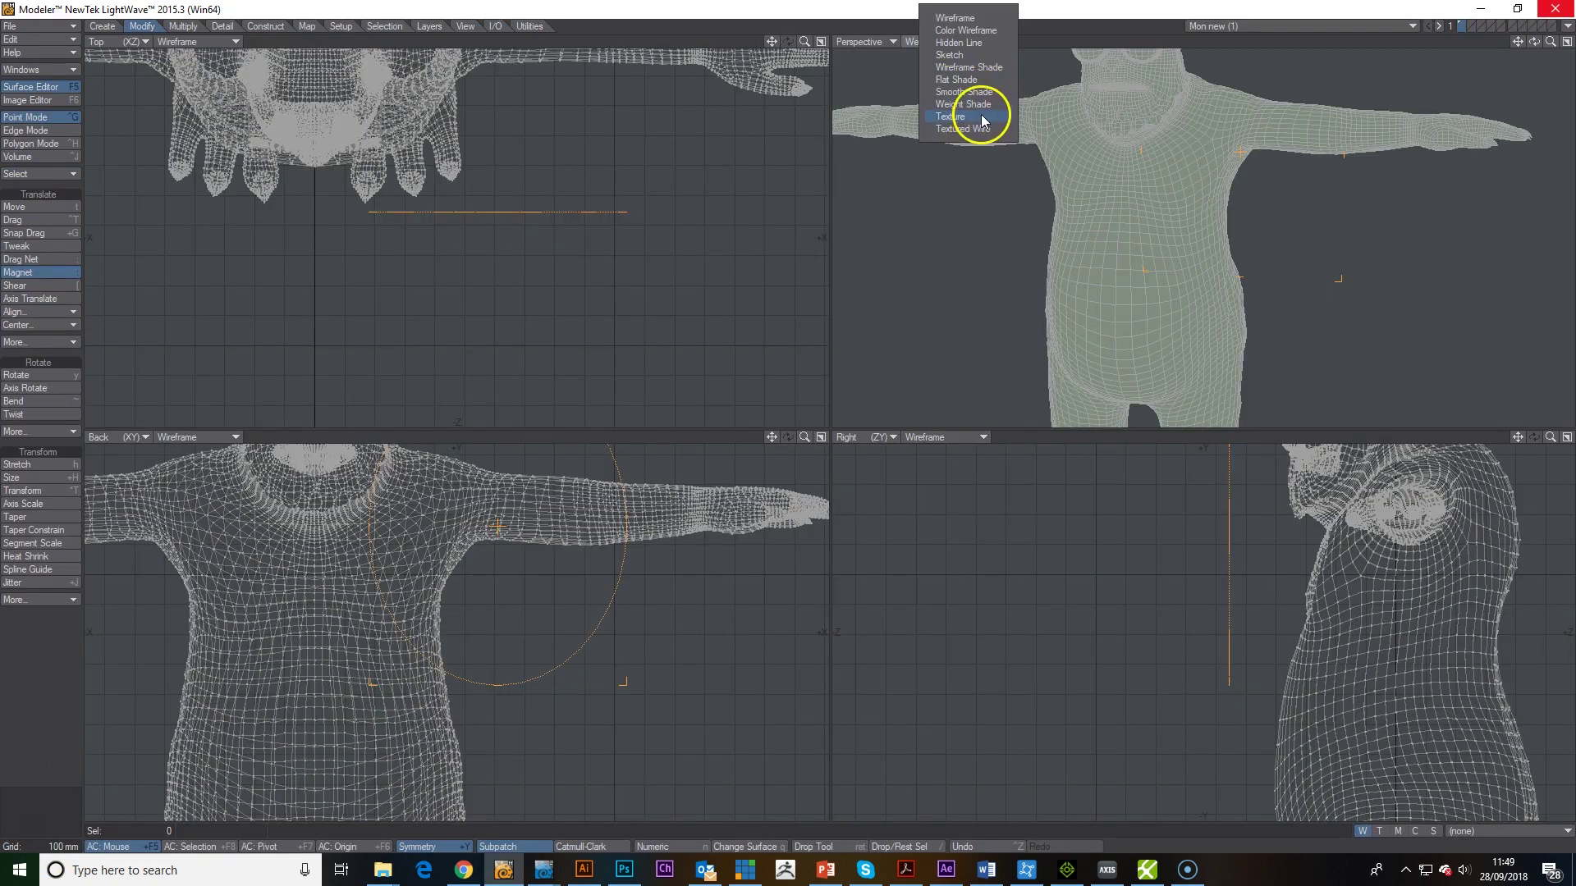
# In LightWave Modeler, show the monster in Weight Shade in the perspective view with the mixamorig:Head weight map.
pyautogui.click(982, 118)
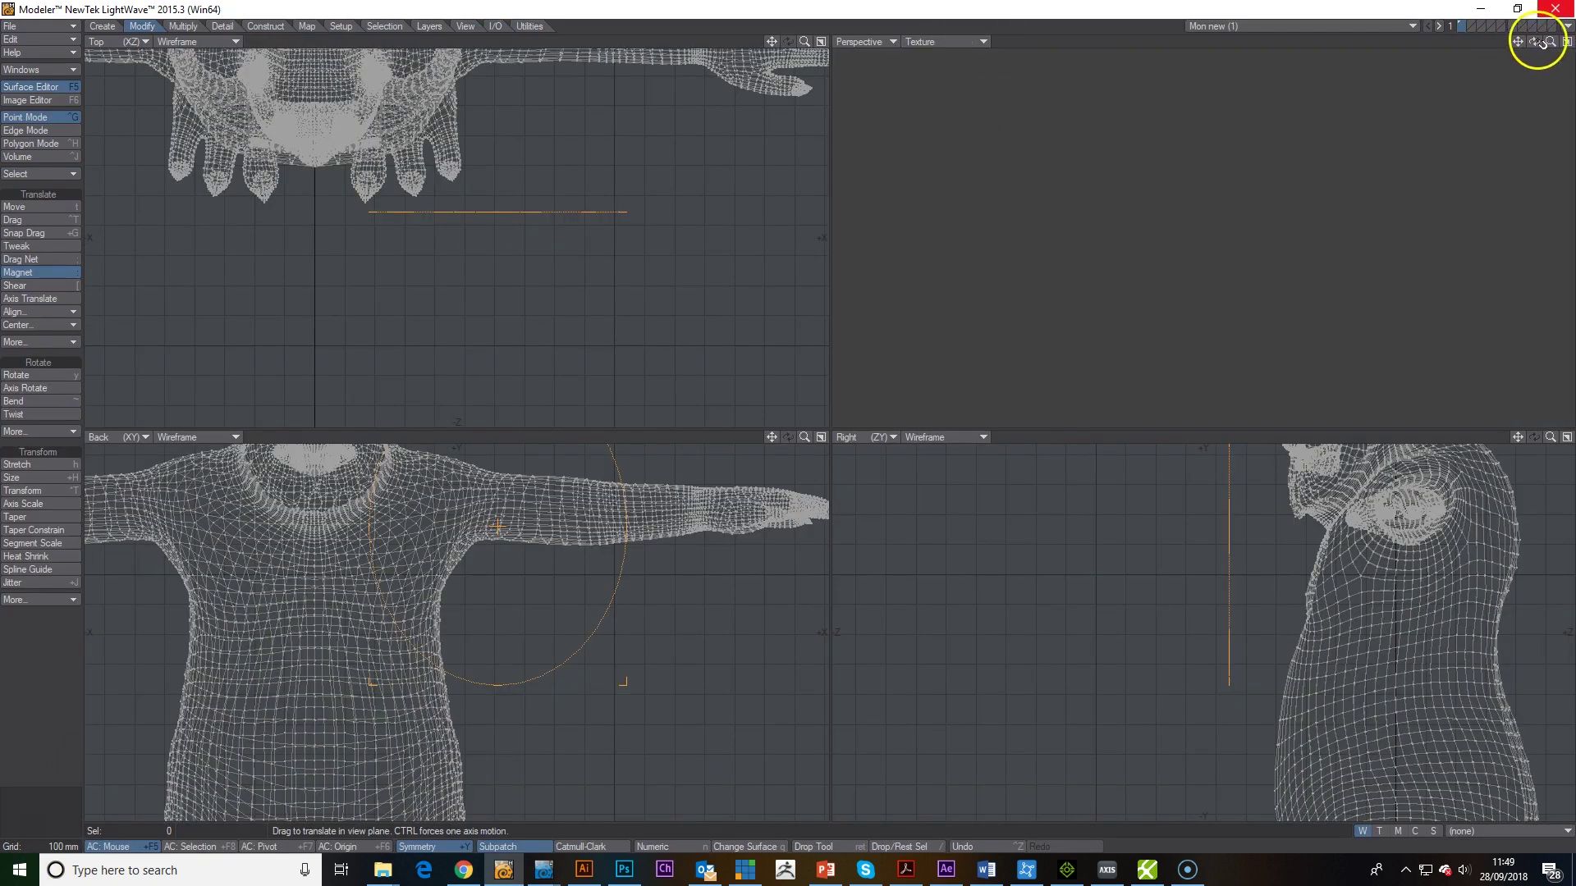
pyautogui.moveTo(1550, 42); pyautogui.dragTo(787, 418)
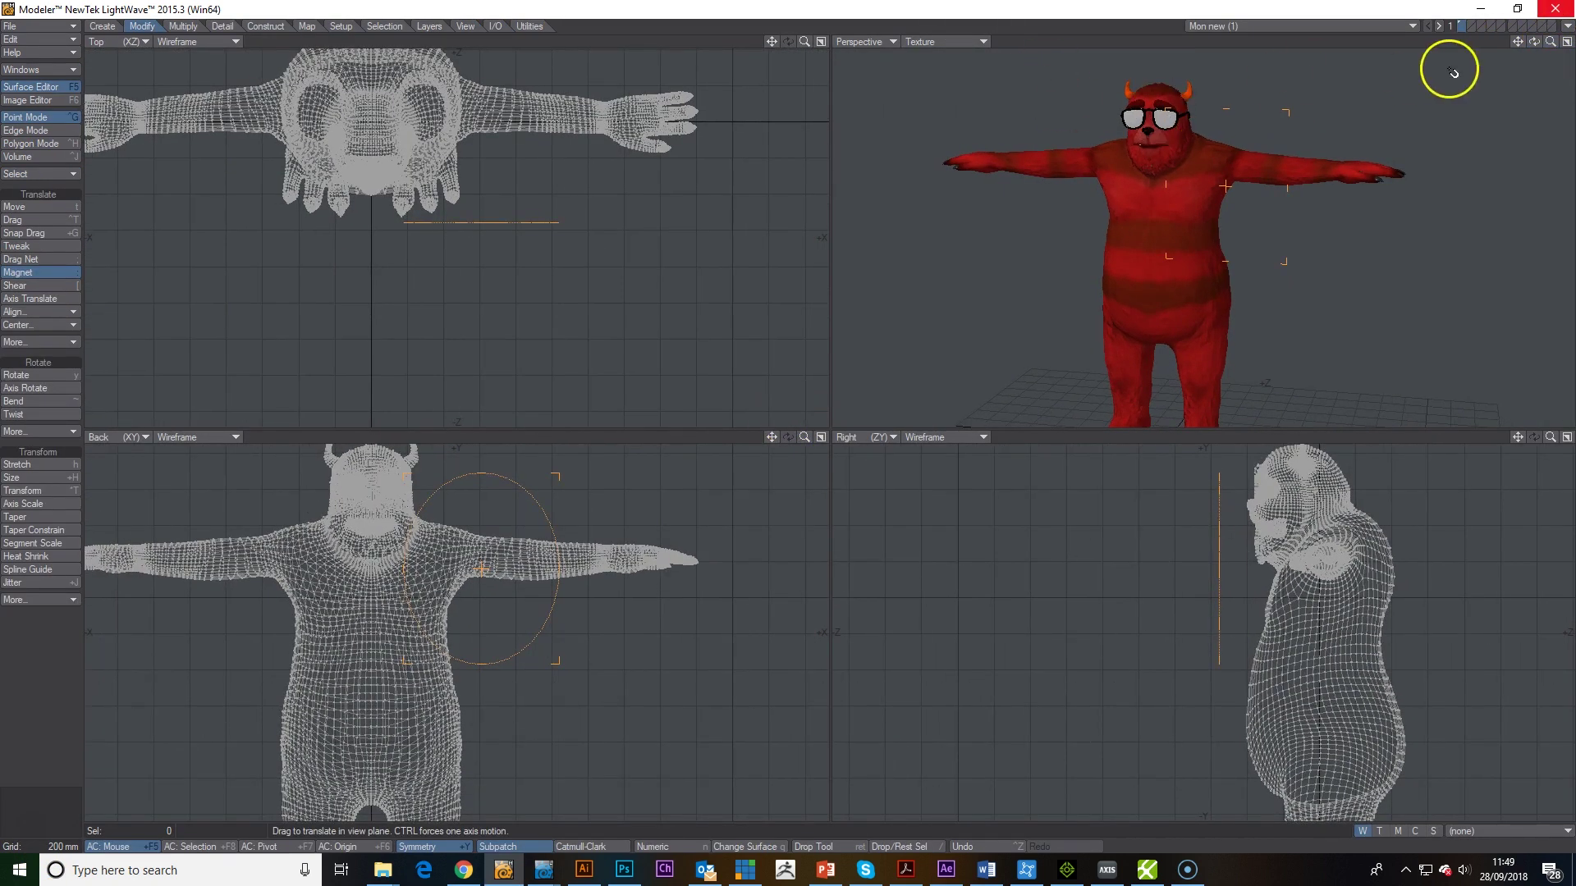
pyautogui.click(982, 41)
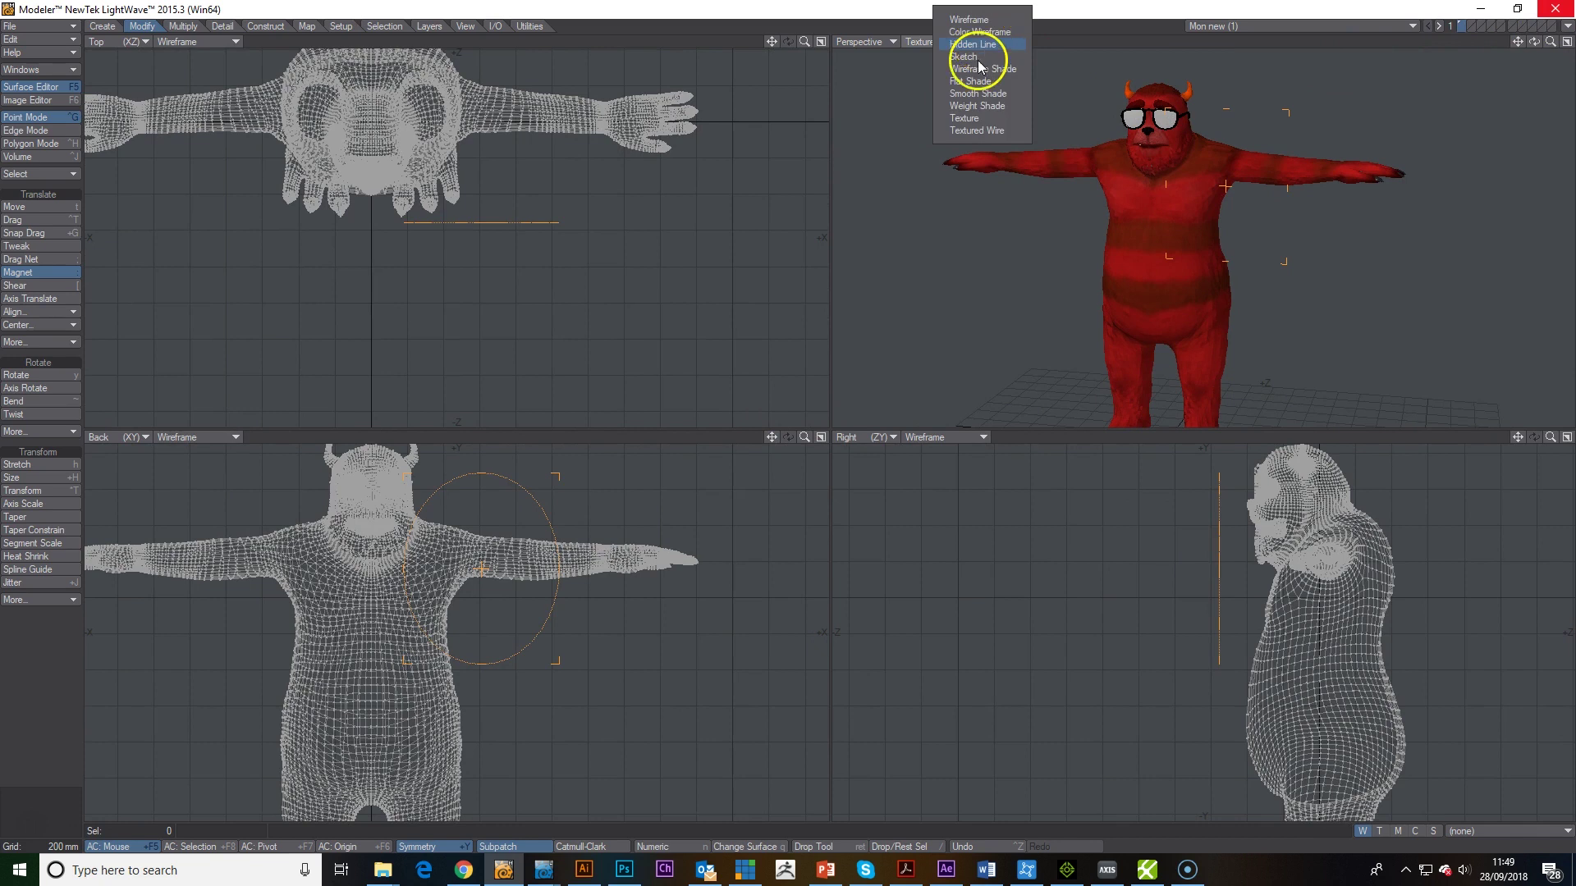
pyautogui.click(1006, 105)
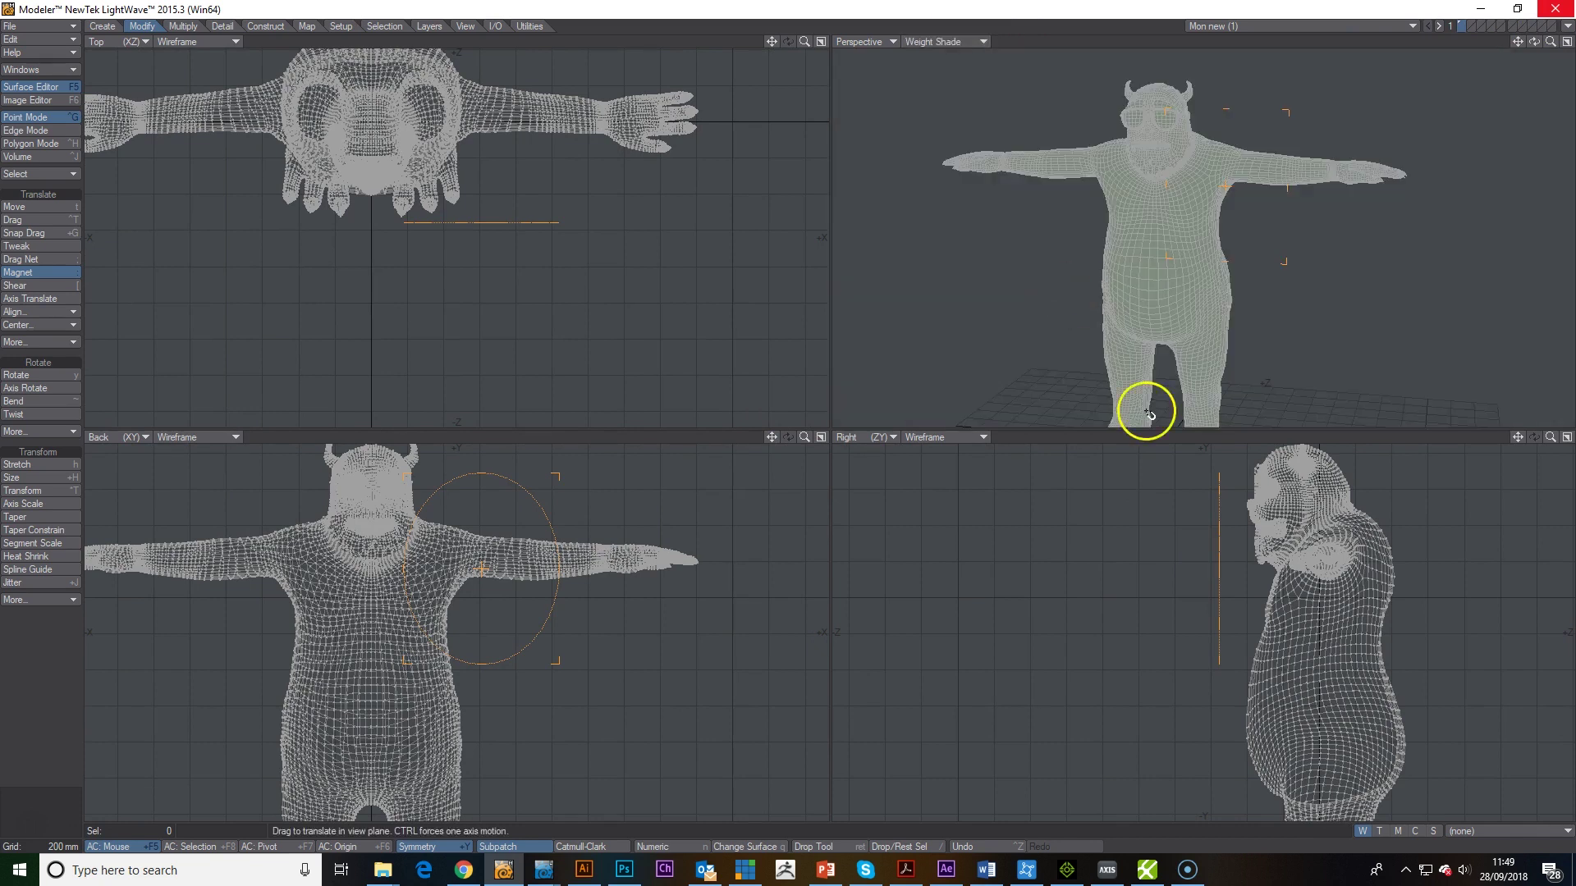
pyautogui.click(1494, 831)
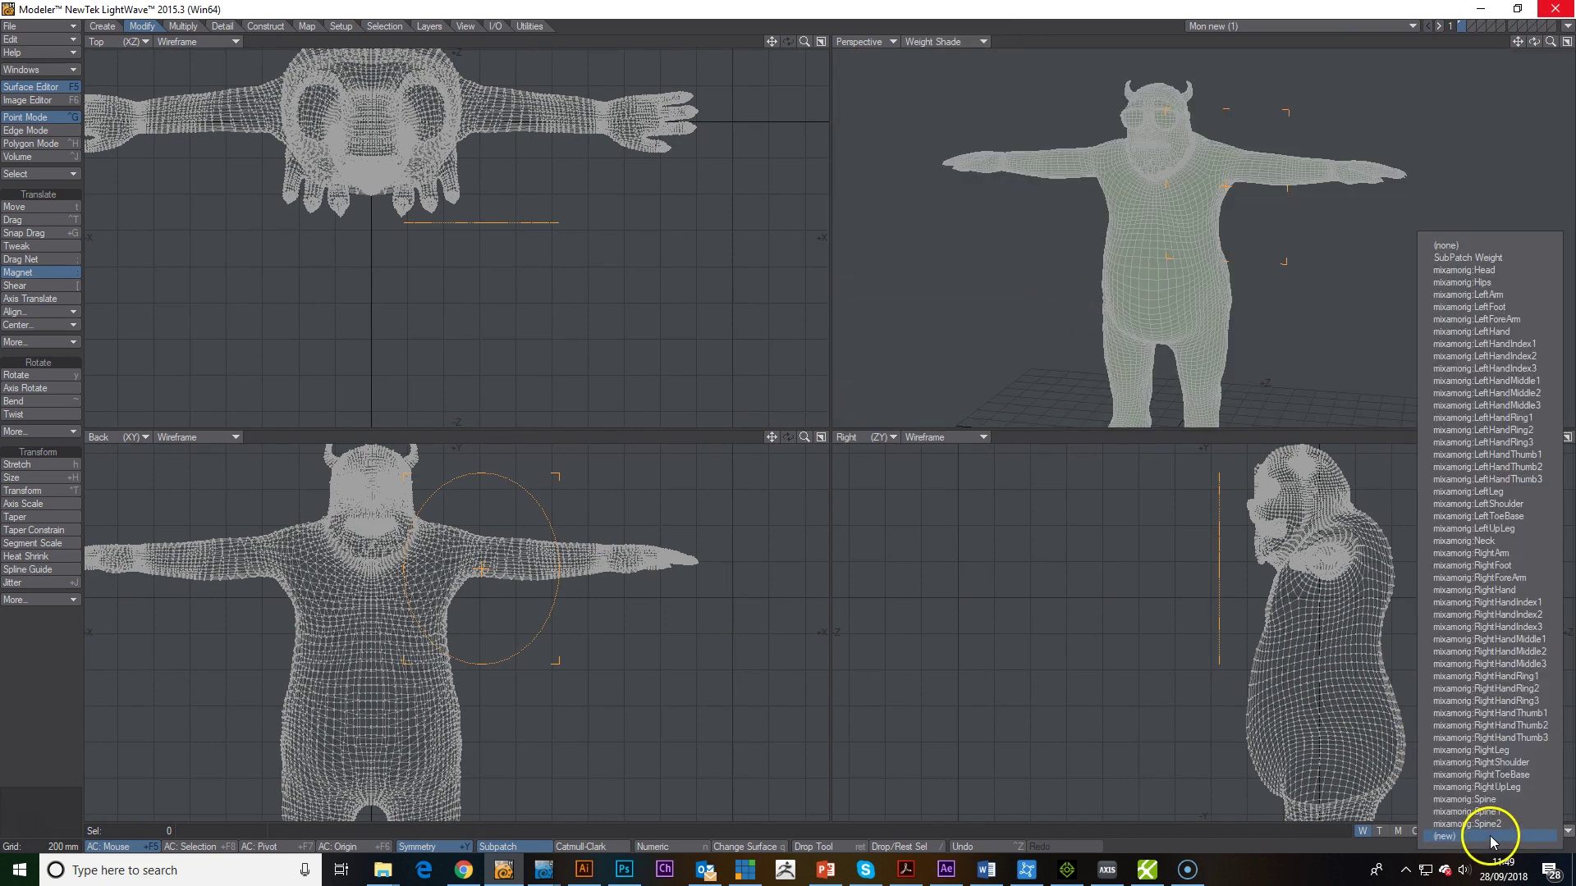
pyautogui.click(1508, 273)
pyautogui.moveTo(1548, 44); pyautogui.dragTo(794, 418)
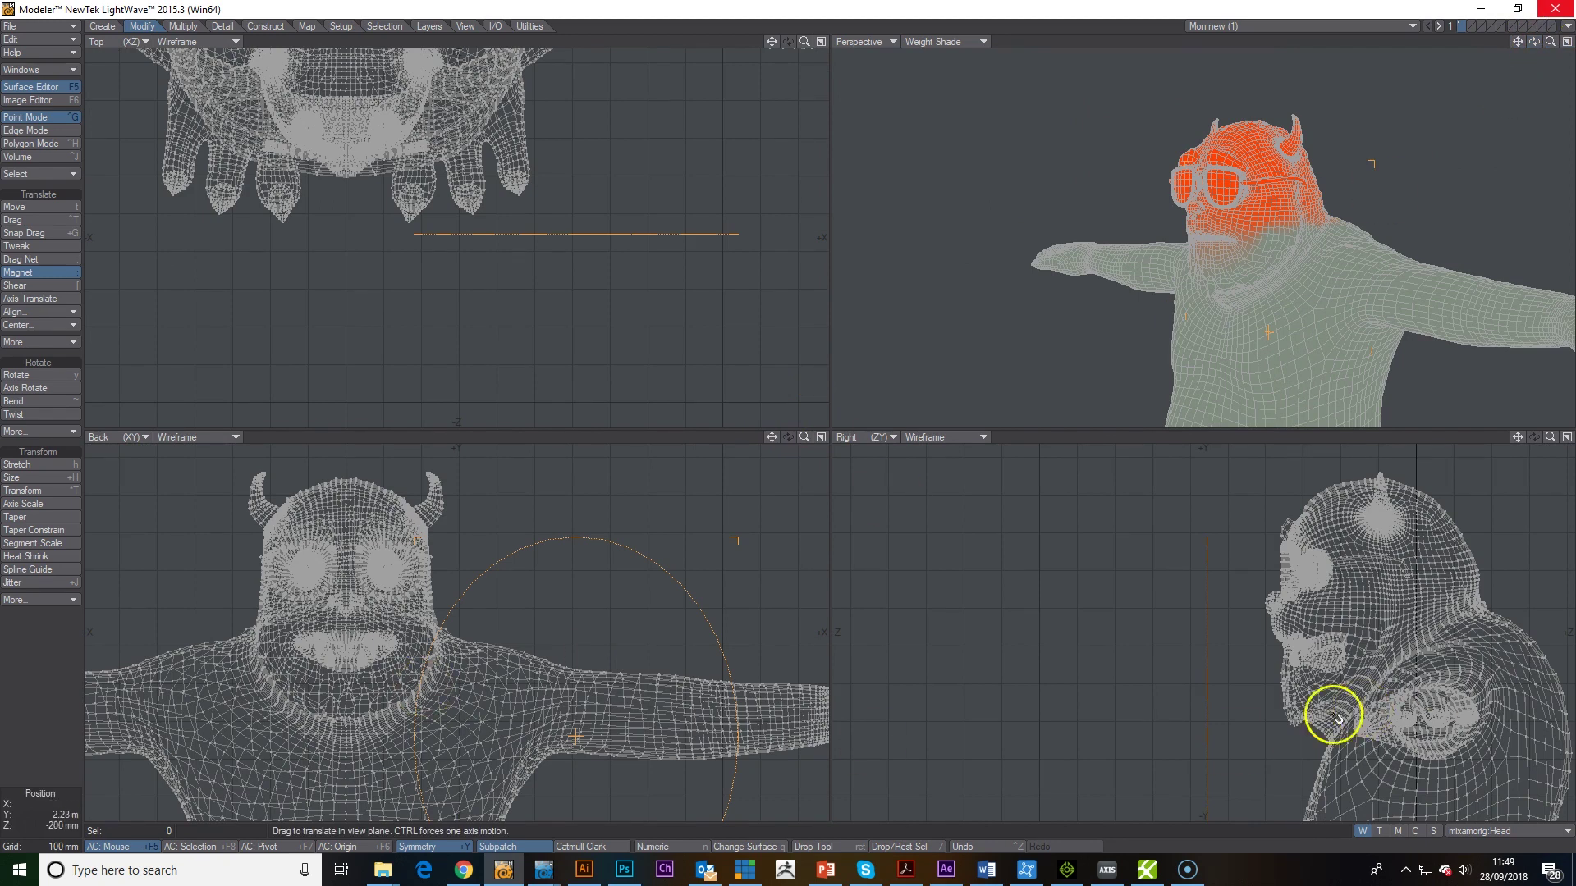
# Lasso the polygons of the whole head, including the beard, and set their mixamorig:Head map value to 100%.
pyautogui.press('space')
pyautogui.press('space')
pyautogui.press('space')
pyautogui.moveTo(1311, 747)
pyautogui.mouseDown(button='right')
pyautogui.moveTo(1351, 714)
pyautogui.moveTo(1386, 440)
pyautogui.moveTo(1077, 885)
pyautogui.mouseUp(button='right')
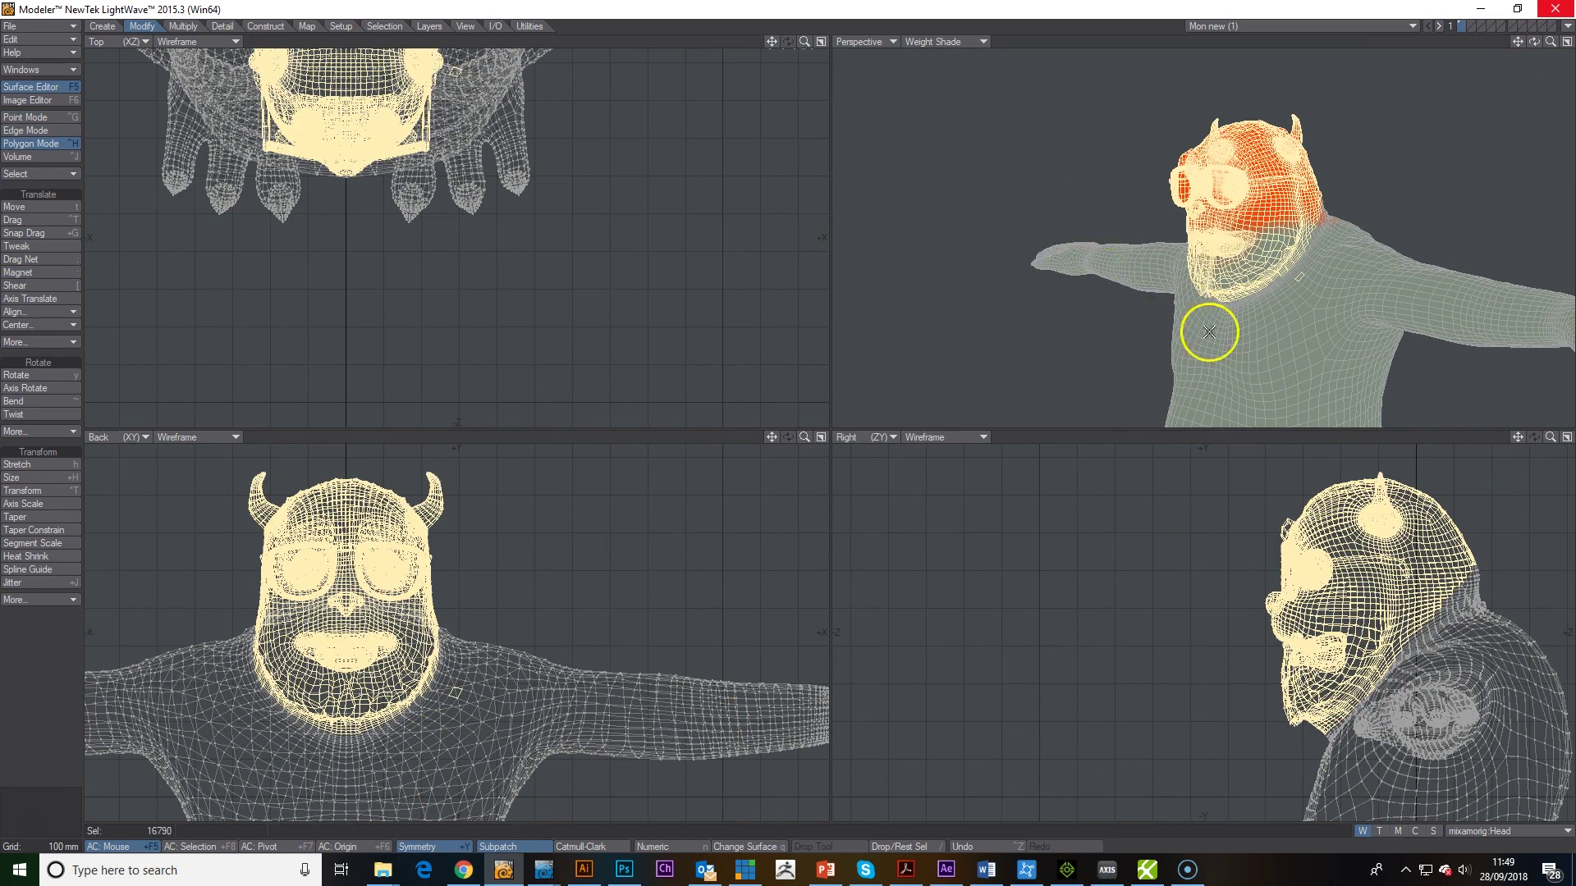
pyautogui.click(310, 26)
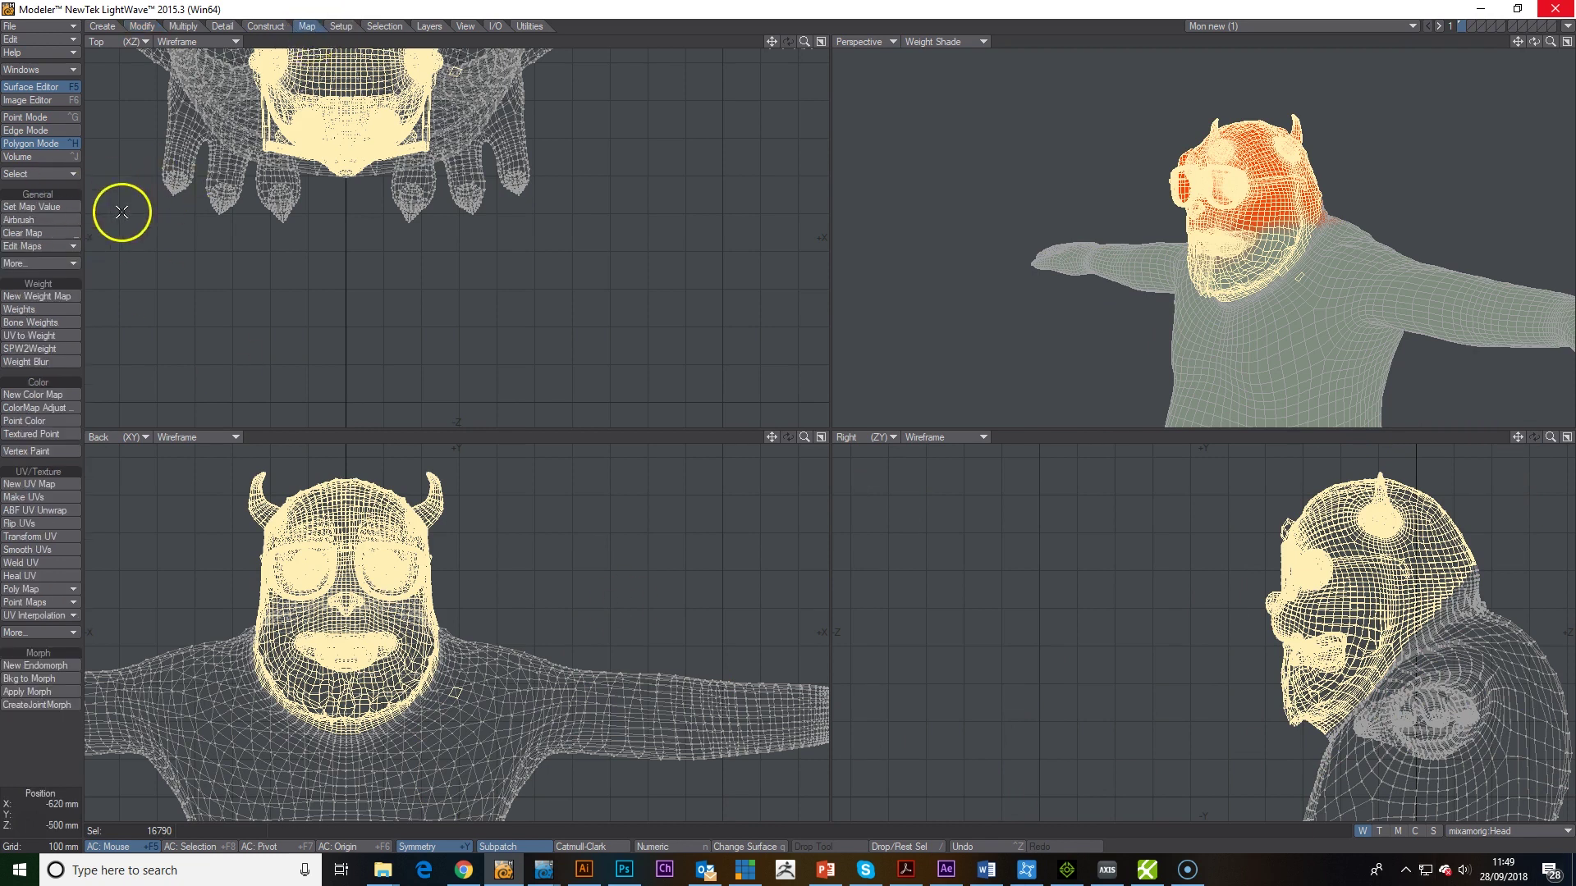
pyautogui.click(31, 206)
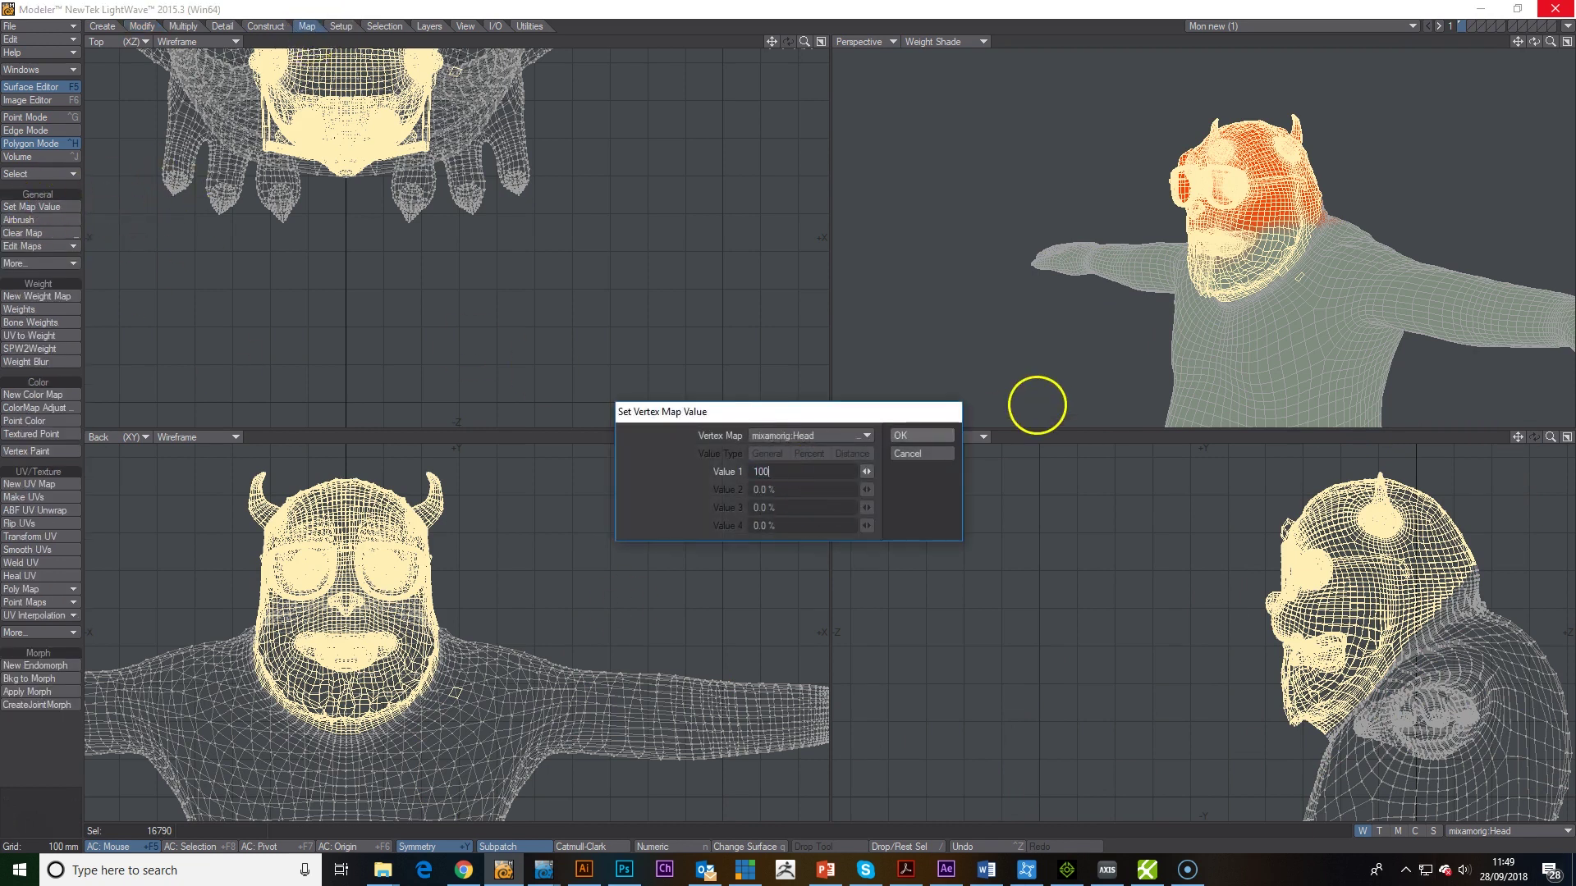
pyautogui.click(917, 436)
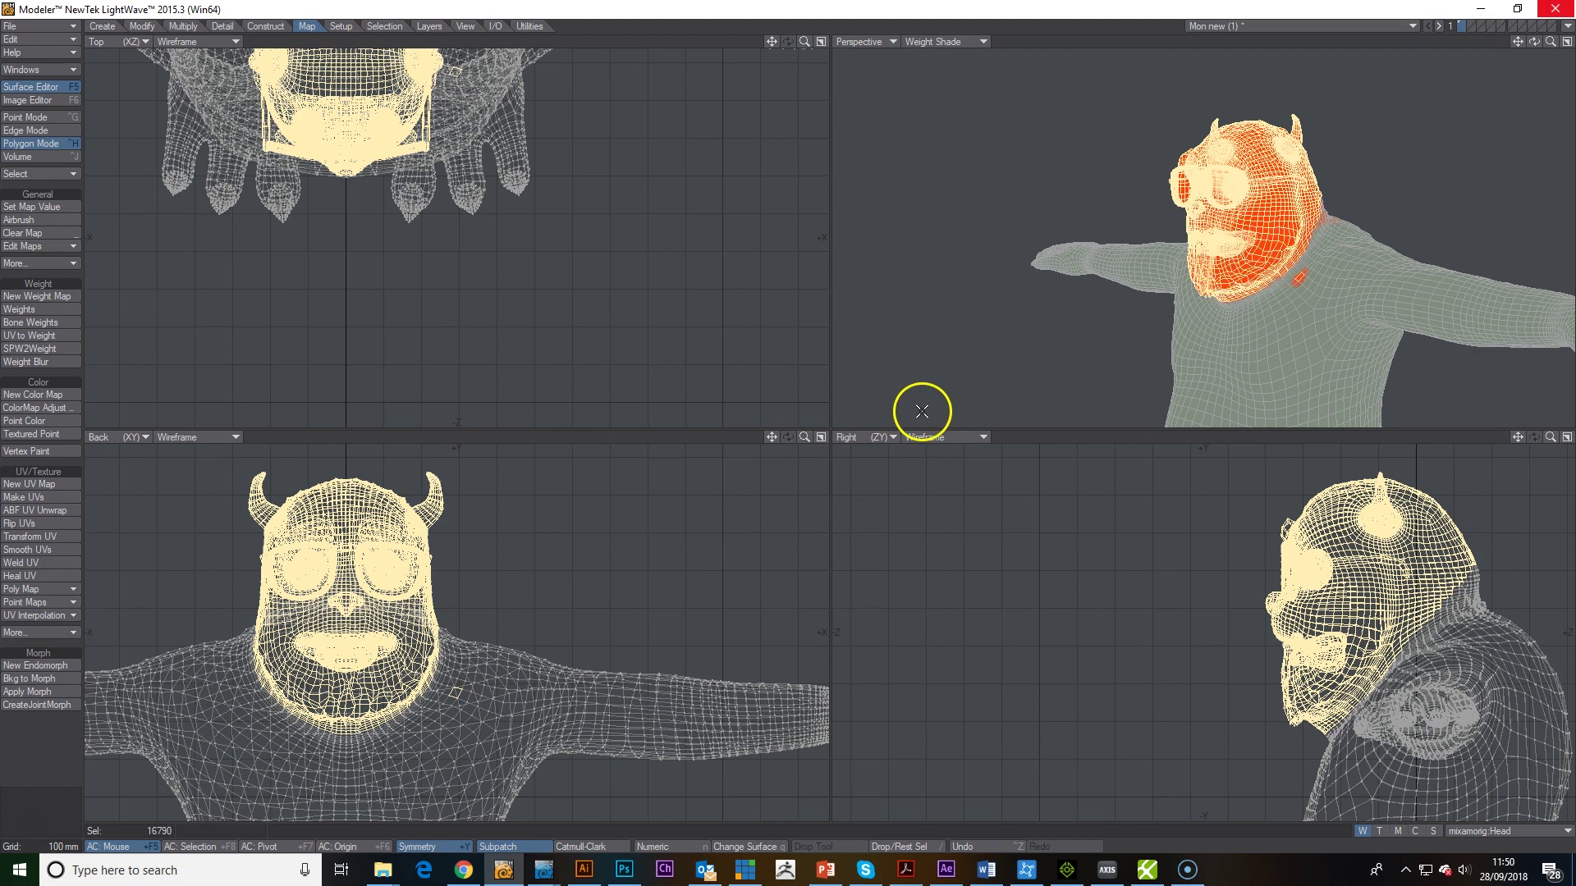
# Drop the head selection, lasso the stray polygons on the shoulder beside the beard and remove their mixamorig:Head weight.
pyautogui.hotkey('ctrl', 'g')
pyautogui.hotkey('ctrl', 'h')
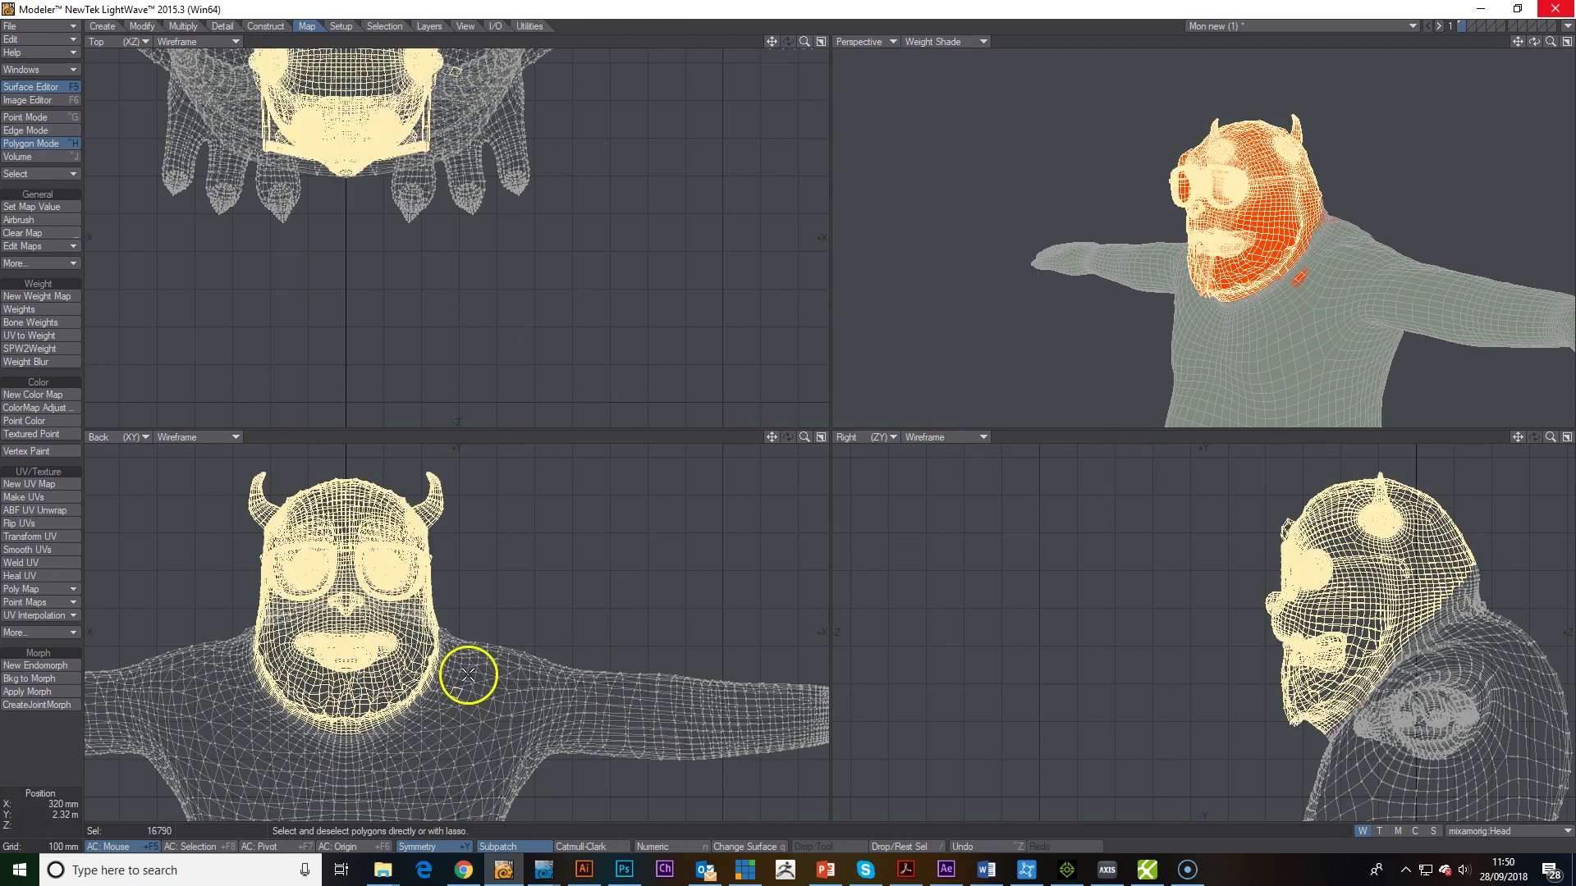
pyautogui.press('/')
pyautogui.moveTo(457, 713); pyautogui.dragTo(544, 708)
pyautogui.click(54, 211)
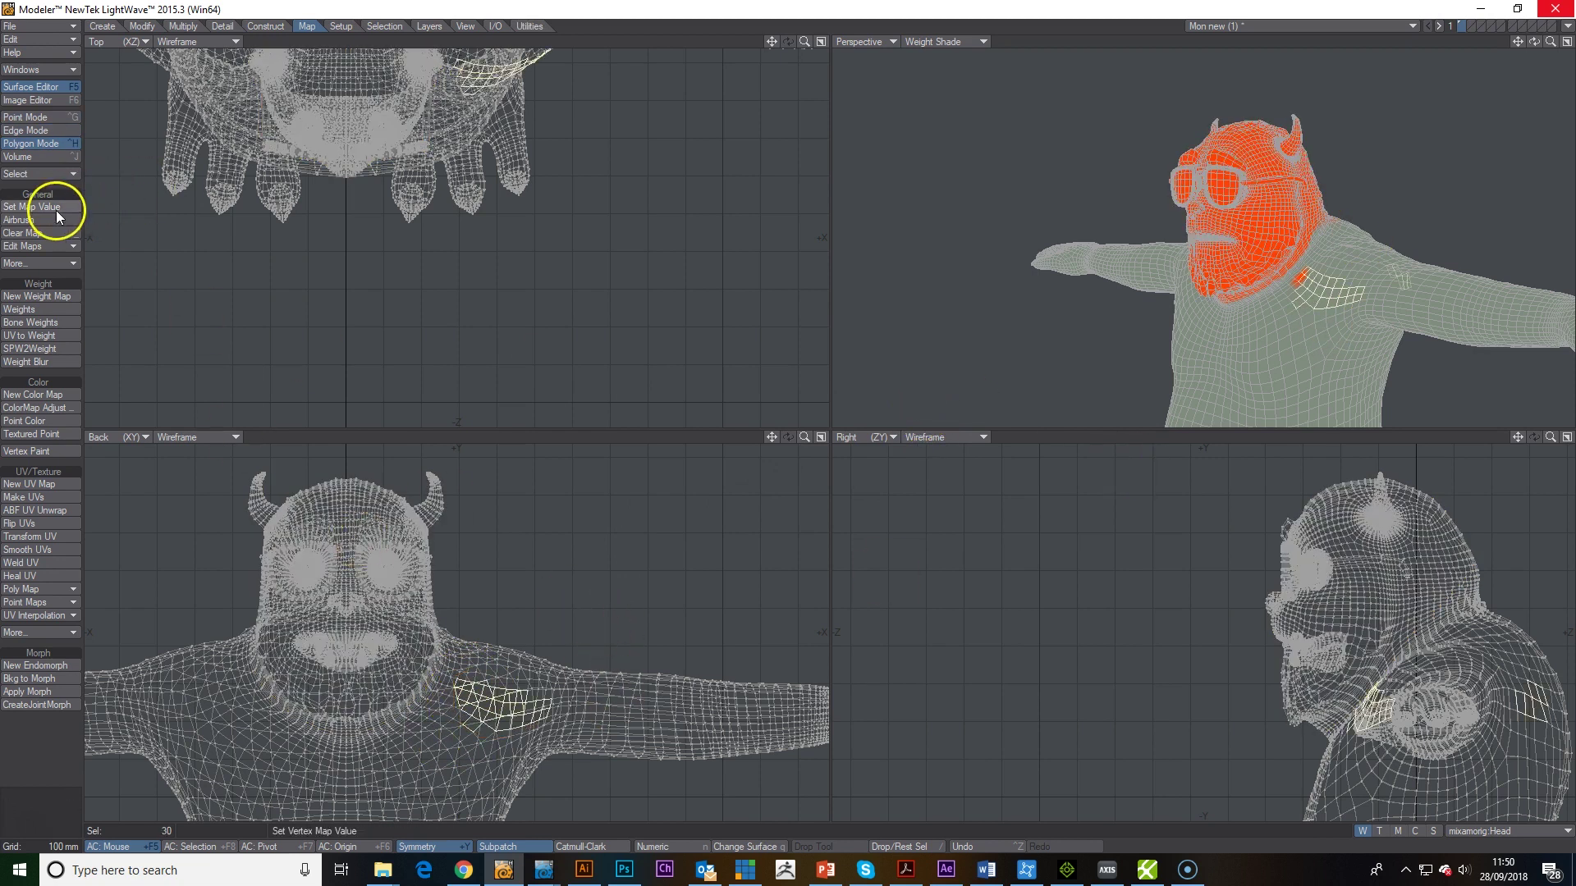
pyautogui.press('Return')
pyautogui.press('space')
pyautogui.press('space')
pyautogui.press('space')
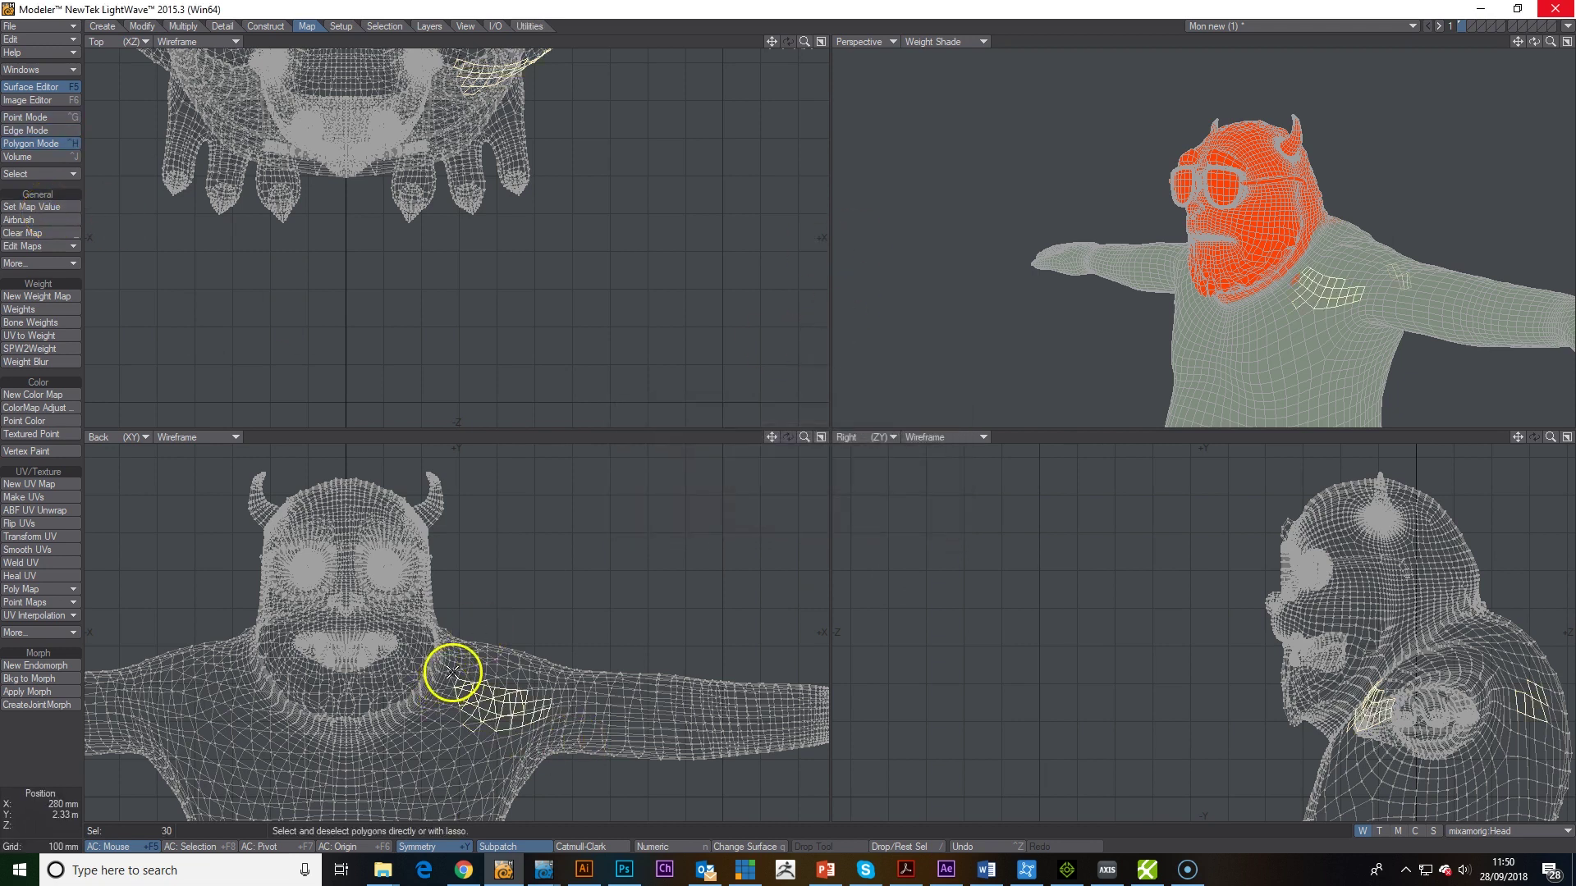
# Select the polygons between the beard and the shoulder, set their mixamorig:Head map value to 0% and drop the selection.
pyautogui.press('/')
pyautogui.moveTo(447, 687)
pyautogui.mouseDown()
pyautogui.moveTo(444, 765)
pyautogui.moveTo(464, 707)
pyautogui.mouseUp()
pyautogui.click(41, 210)
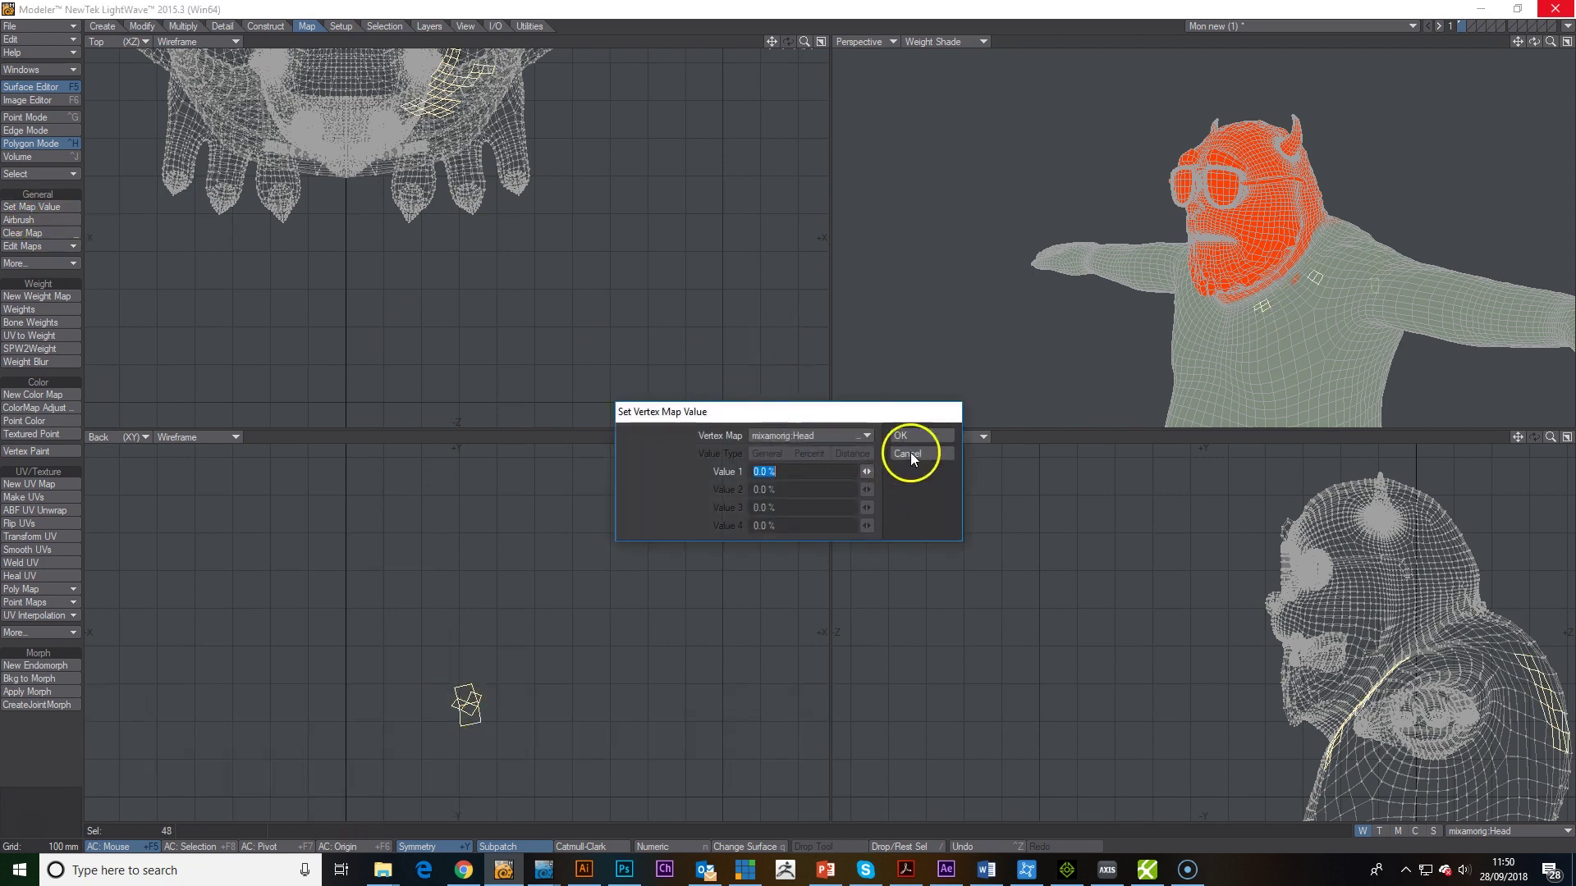
pyautogui.click(914, 435)
pyautogui.press('\\')
pyautogui.press('space')
pyautogui.press('/')
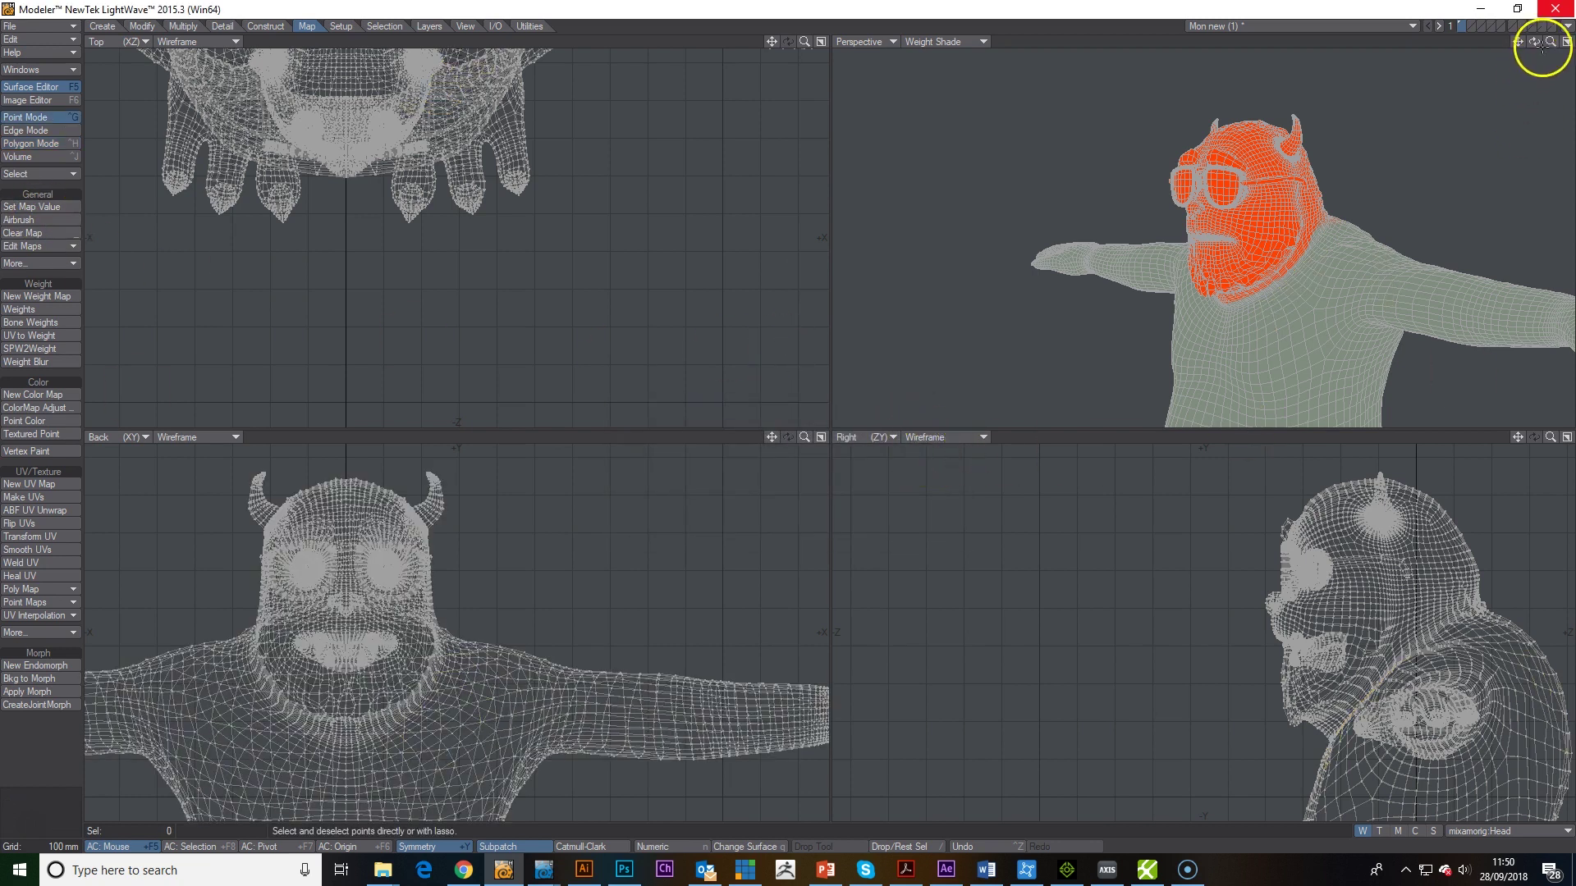
# Check the head weighting from both sides and the front, and set the perspective view back to Texture shading.
pyautogui.moveTo(770, 423); pyautogui.dragTo(788, 420)
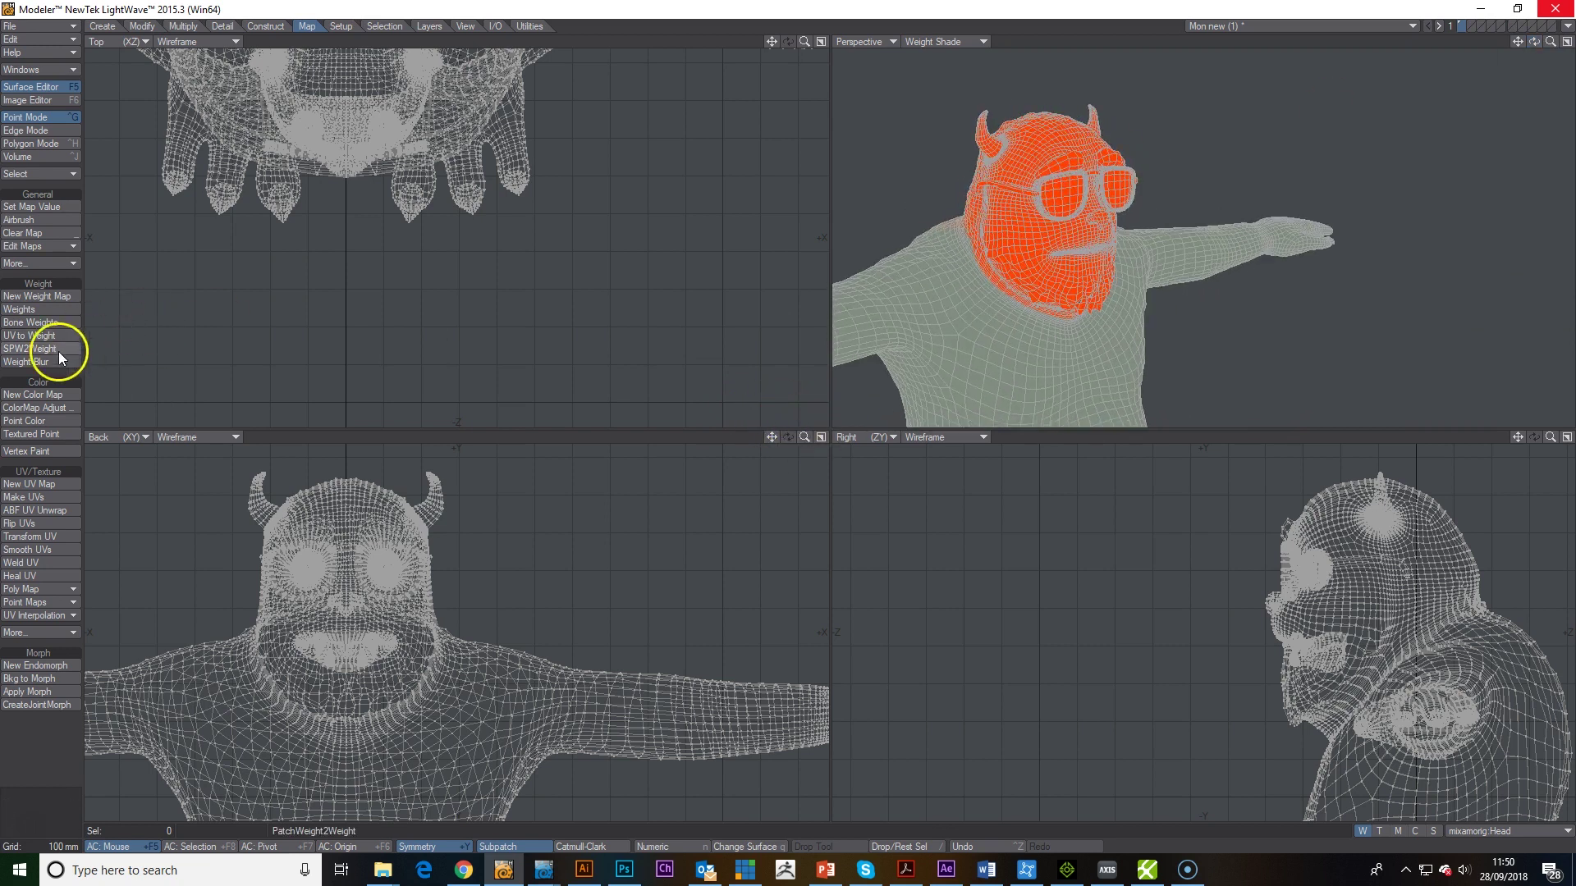
pyautogui.click(117, 106)
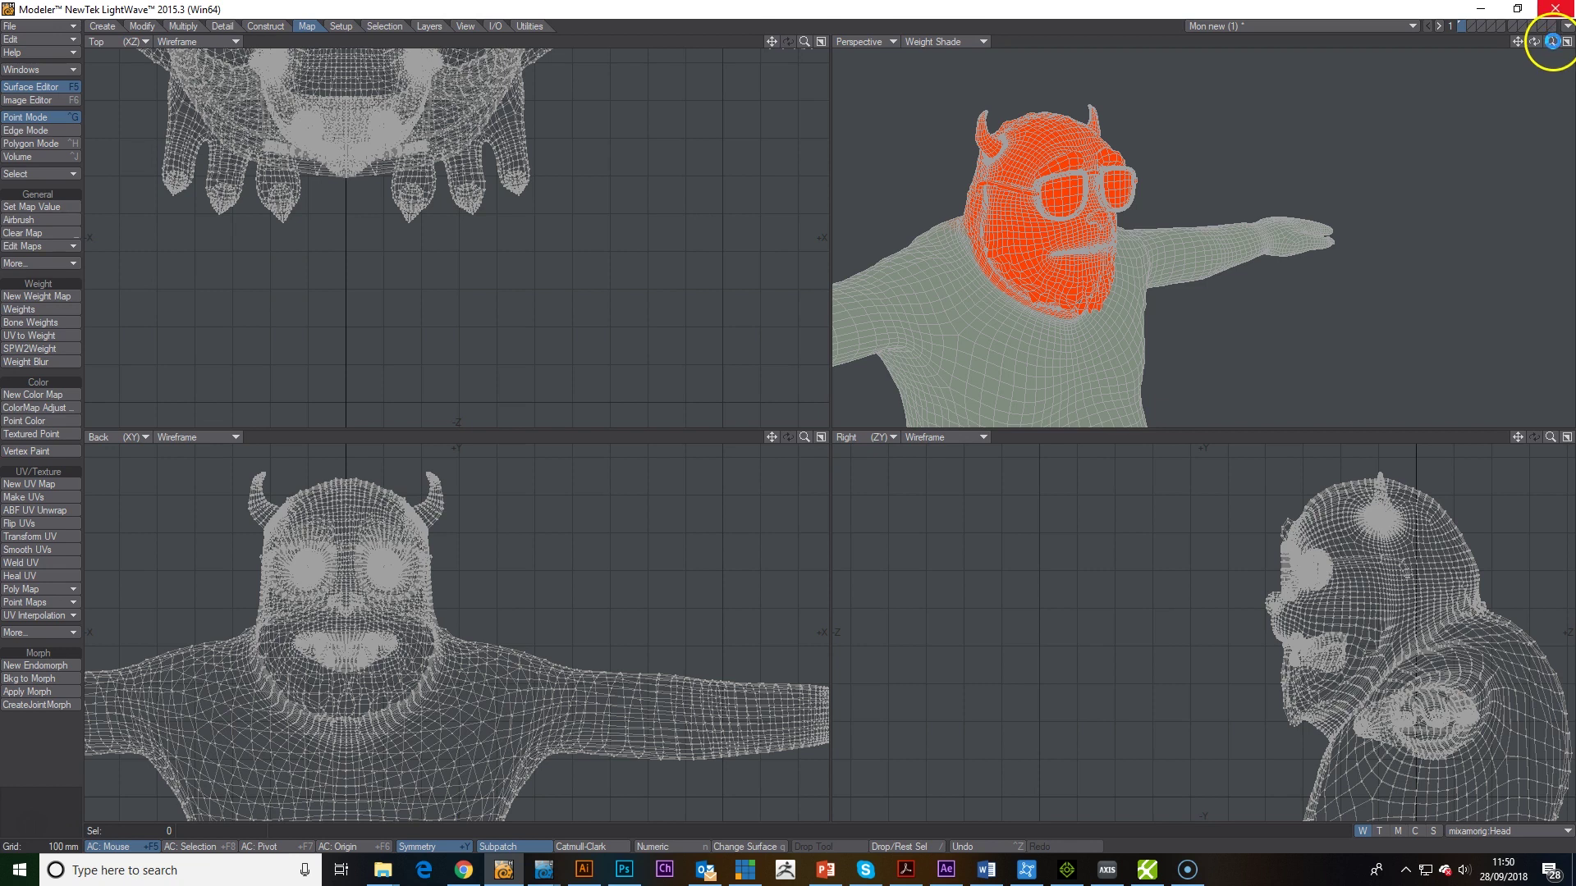
pyautogui.moveTo(1552, 41); pyautogui.dragTo(789, 417)
pyautogui.press('space')
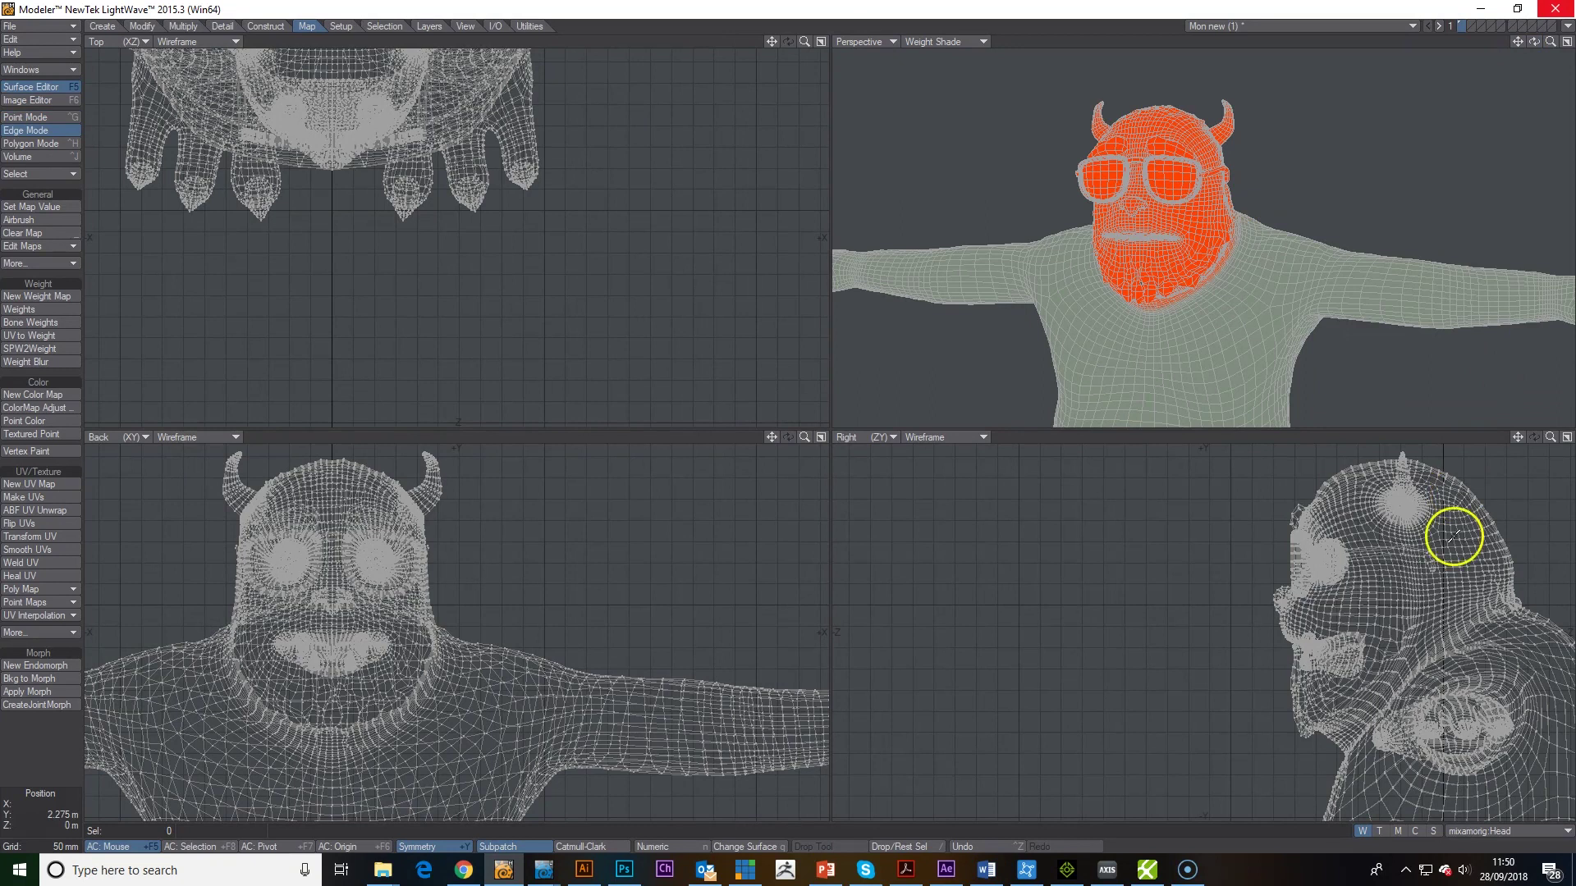
pyautogui.click(939, 43)
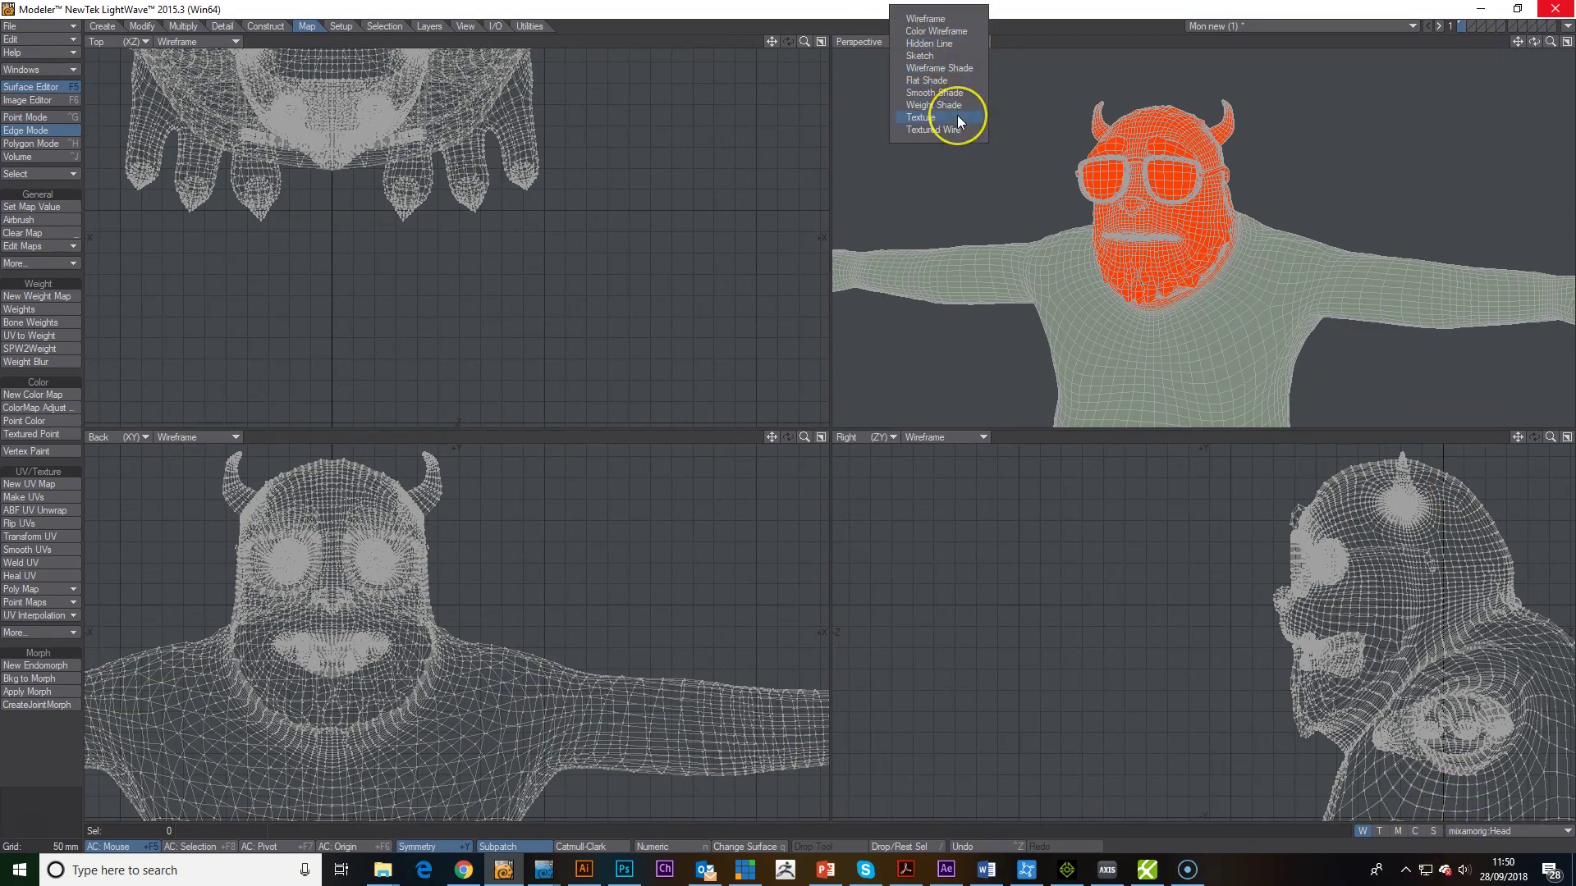
pyautogui.click(956, 118)
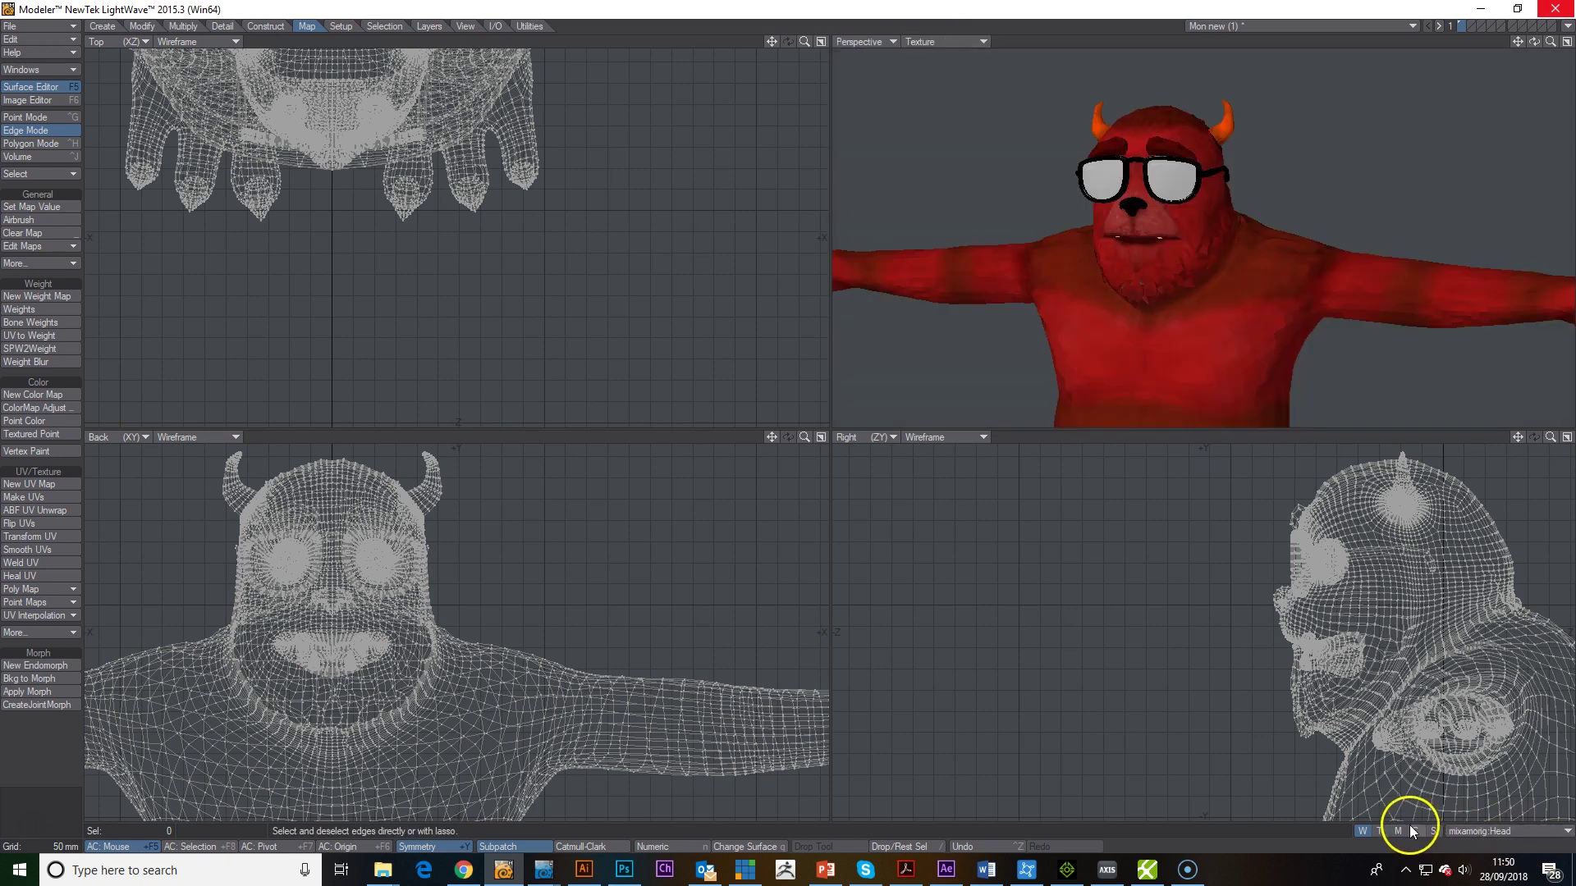
# Preview the R mouth morph on the monster's face and return to the base shape.
pyautogui.click(1497, 832)
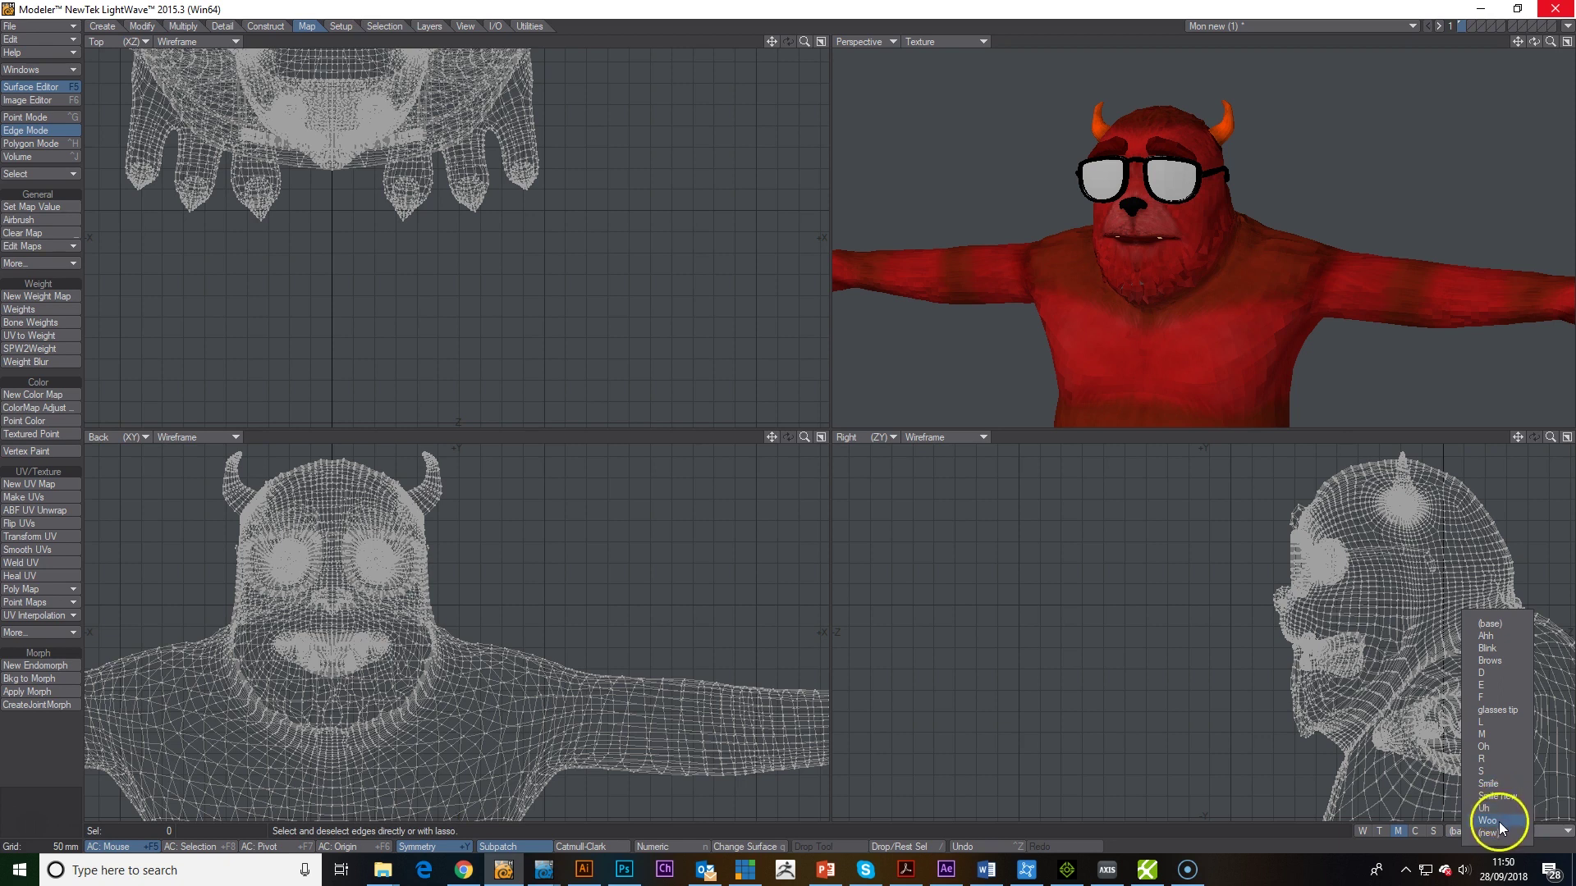
pyautogui.click(1510, 756)
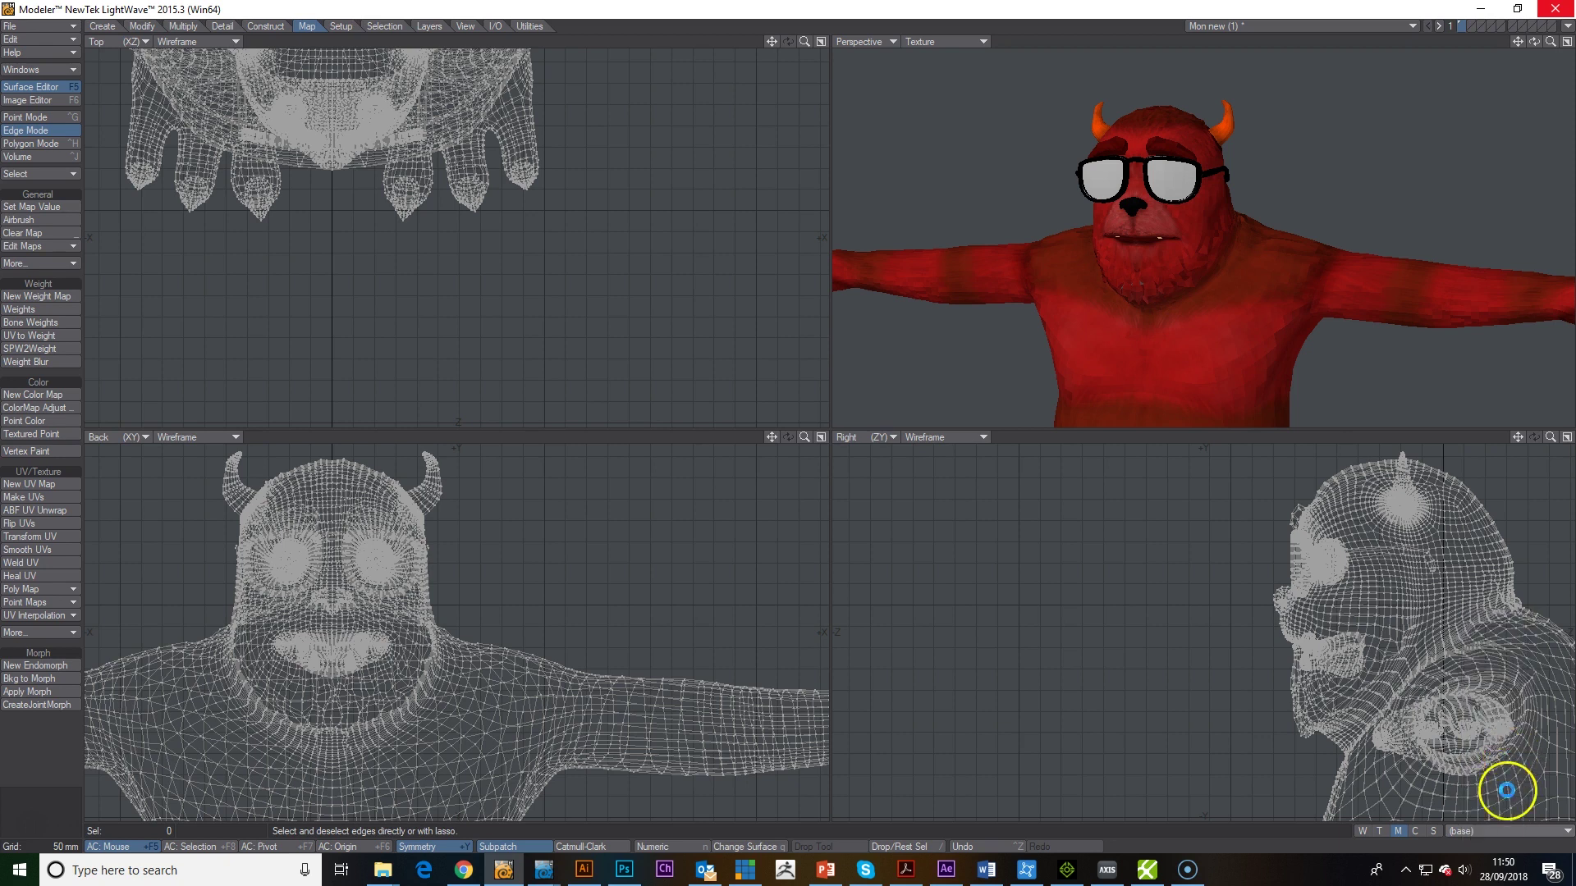
pyautogui.click(1504, 829)
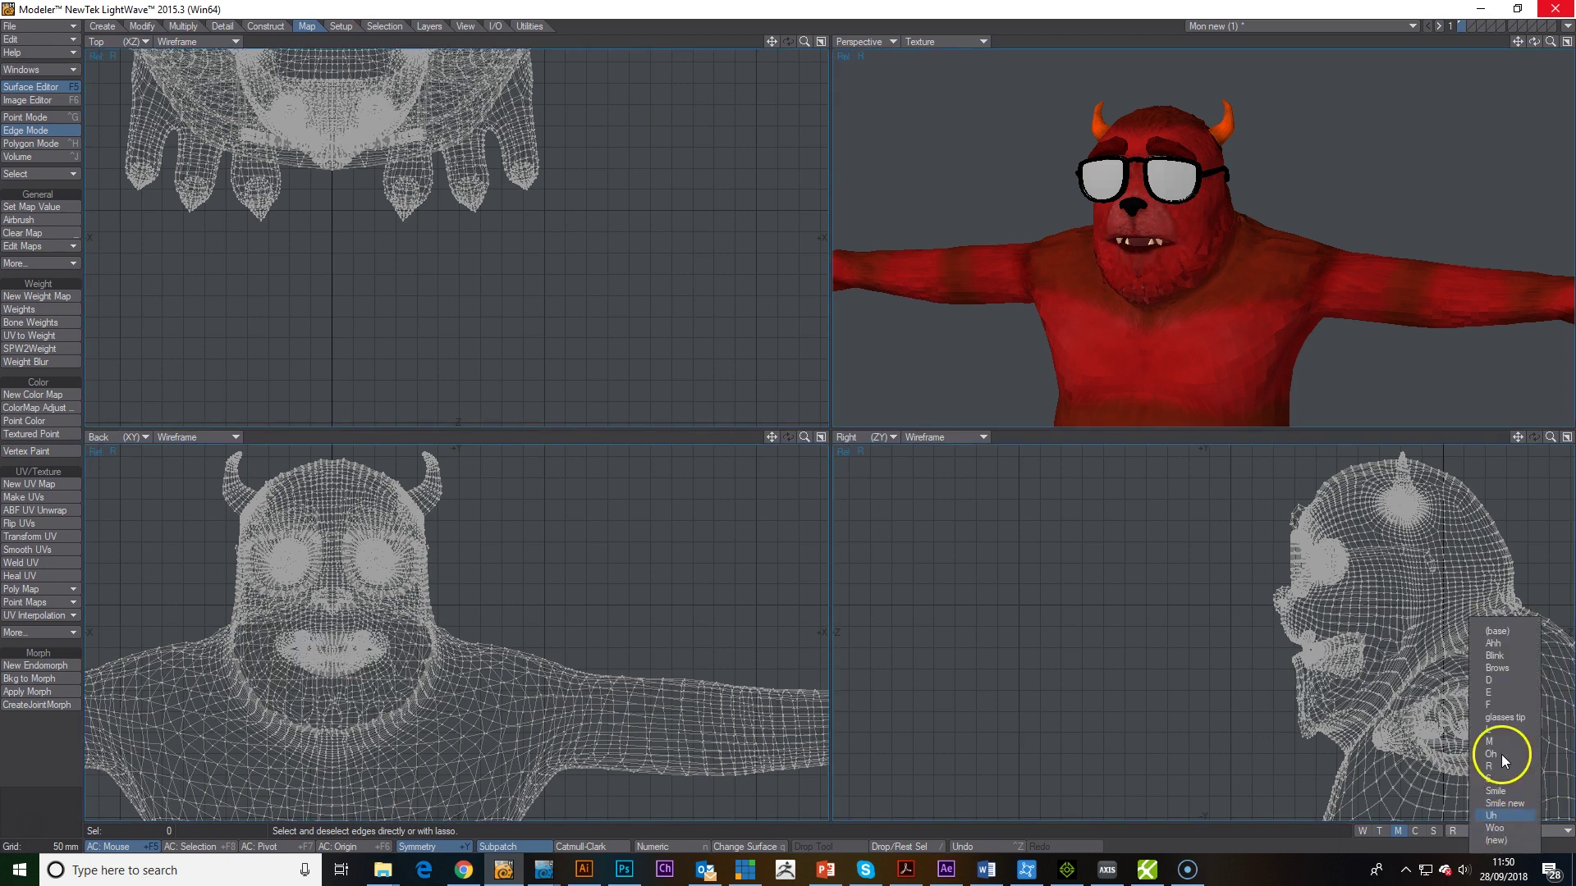
pyautogui.click(1524, 633)
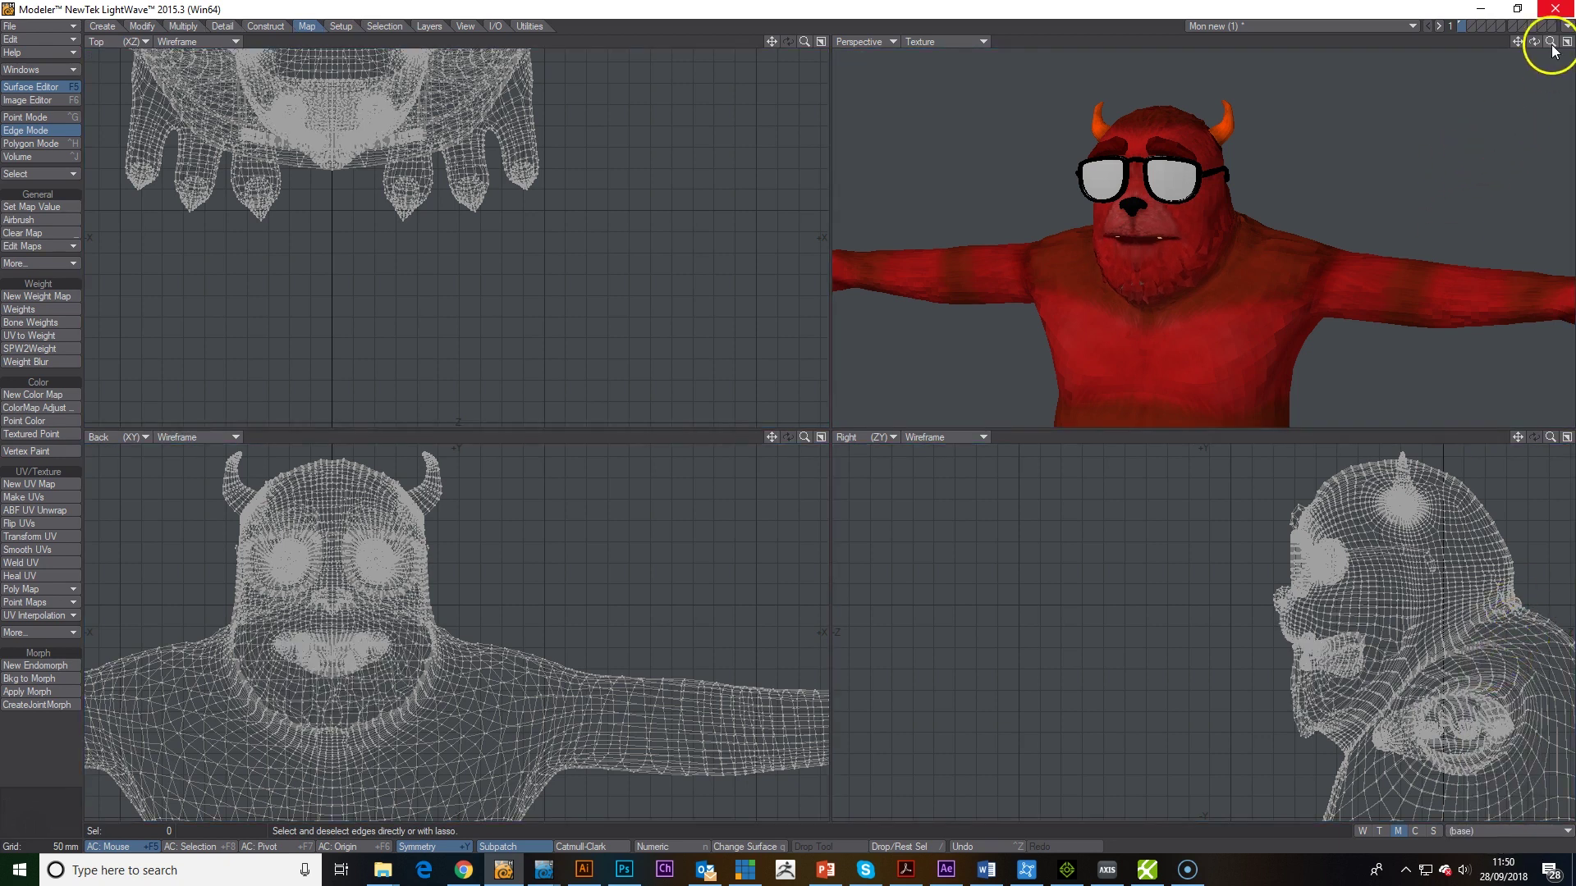
pyautogui.moveTo(1551, 45)
pyautogui.mouseDown()
pyautogui.moveTo(790, 417)
pyautogui.moveTo(1540, 47)
pyautogui.moveTo(785, 415)
pyautogui.moveTo(738, 408)
pyautogui.moveTo(797, 419)
pyautogui.moveTo(1534, 42)
pyautogui.mouseUp()
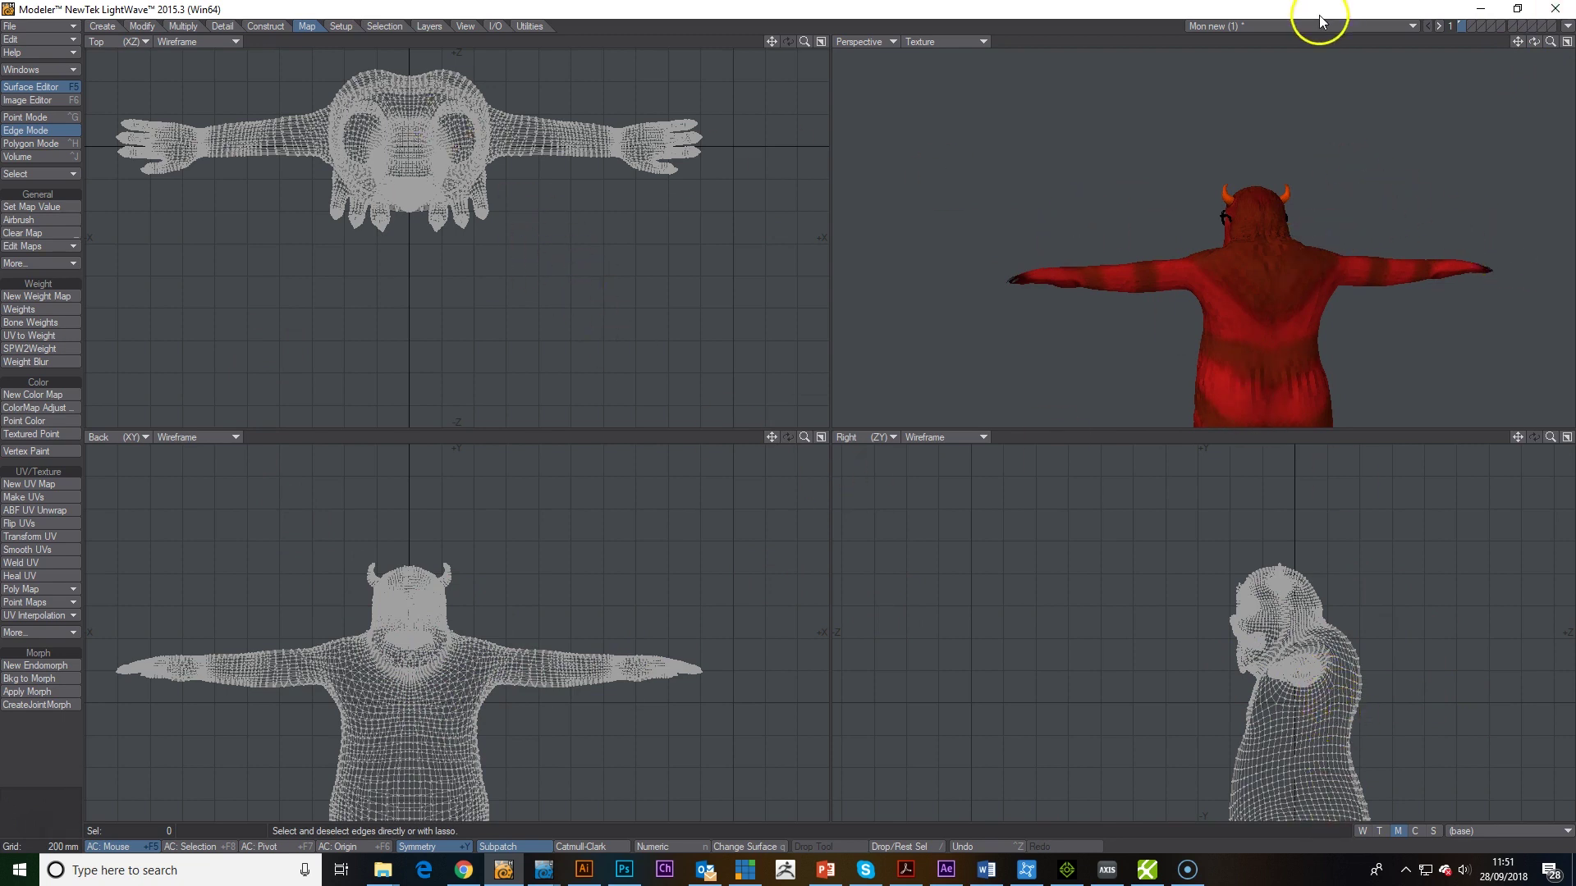
# Switch to iClone, bring up the Reallusion Hub and launch iClone 3DXchange 7 from it.
pyautogui.moveTo(1517, 42)
pyautogui.mouseDown()
pyautogui.moveTo(789, 417)
pyautogui.moveTo(1541, 42)
pyautogui.mouseUp()
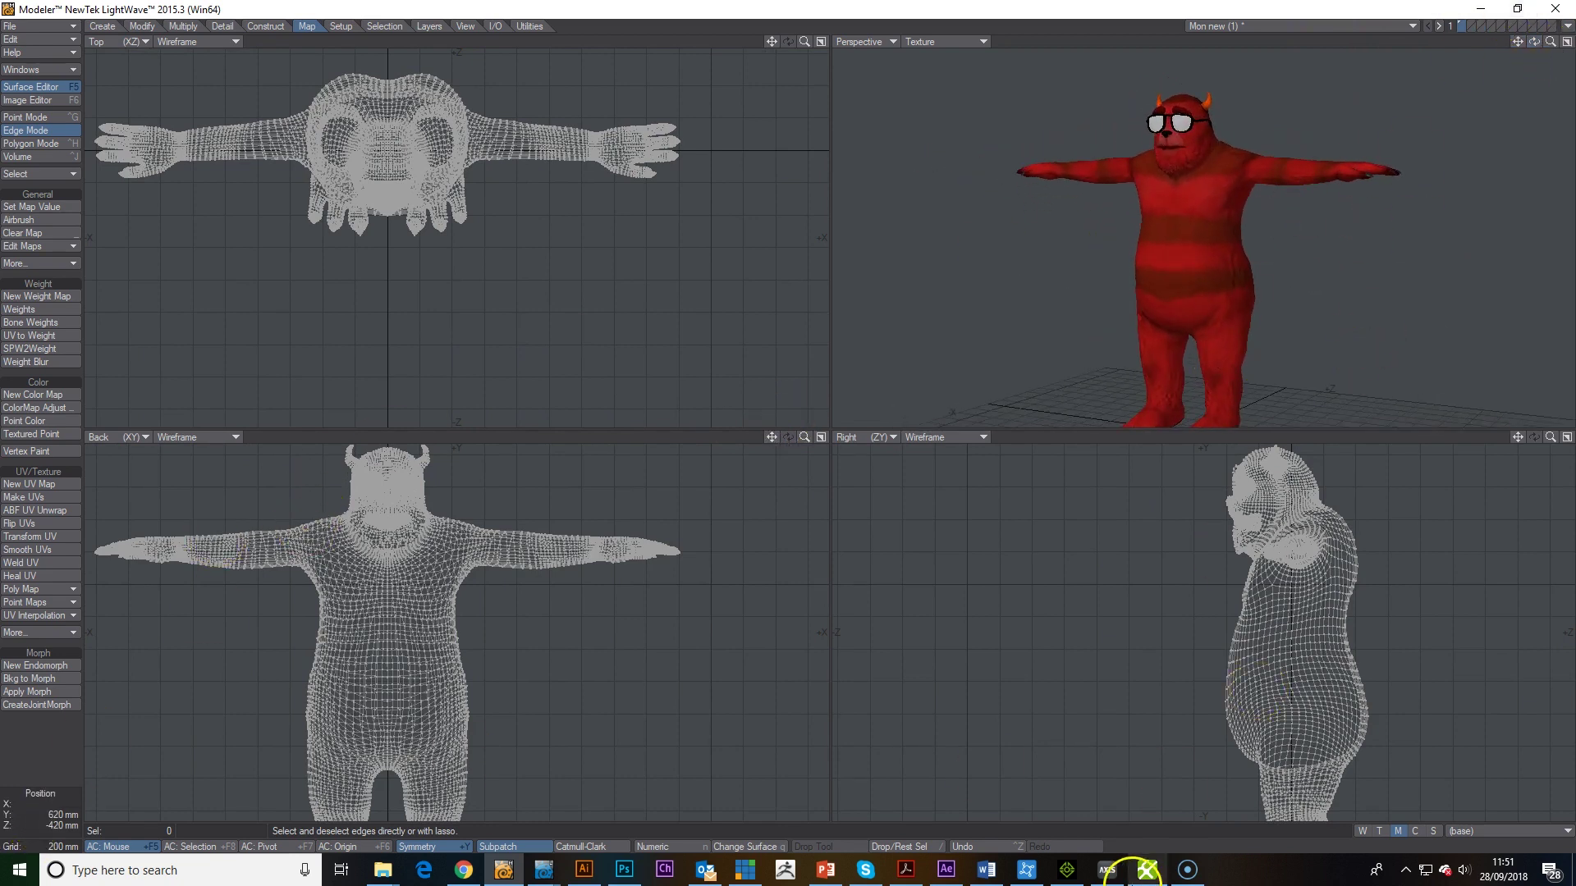
pyautogui.click(1067, 872)
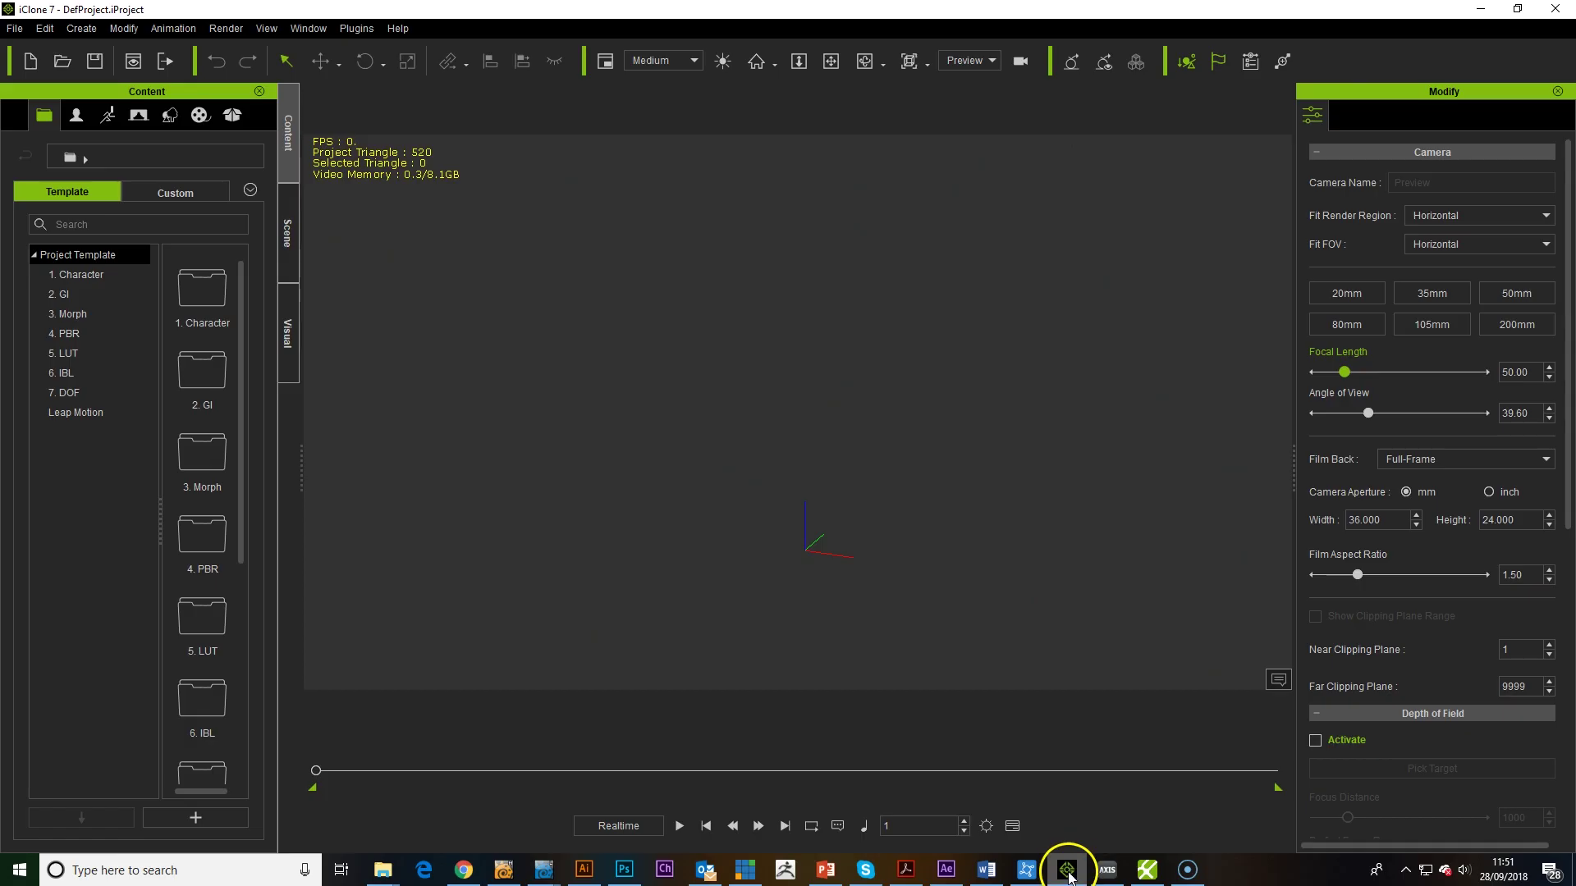
pyautogui.click(1187, 870)
pyautogui.click(1145, 139)
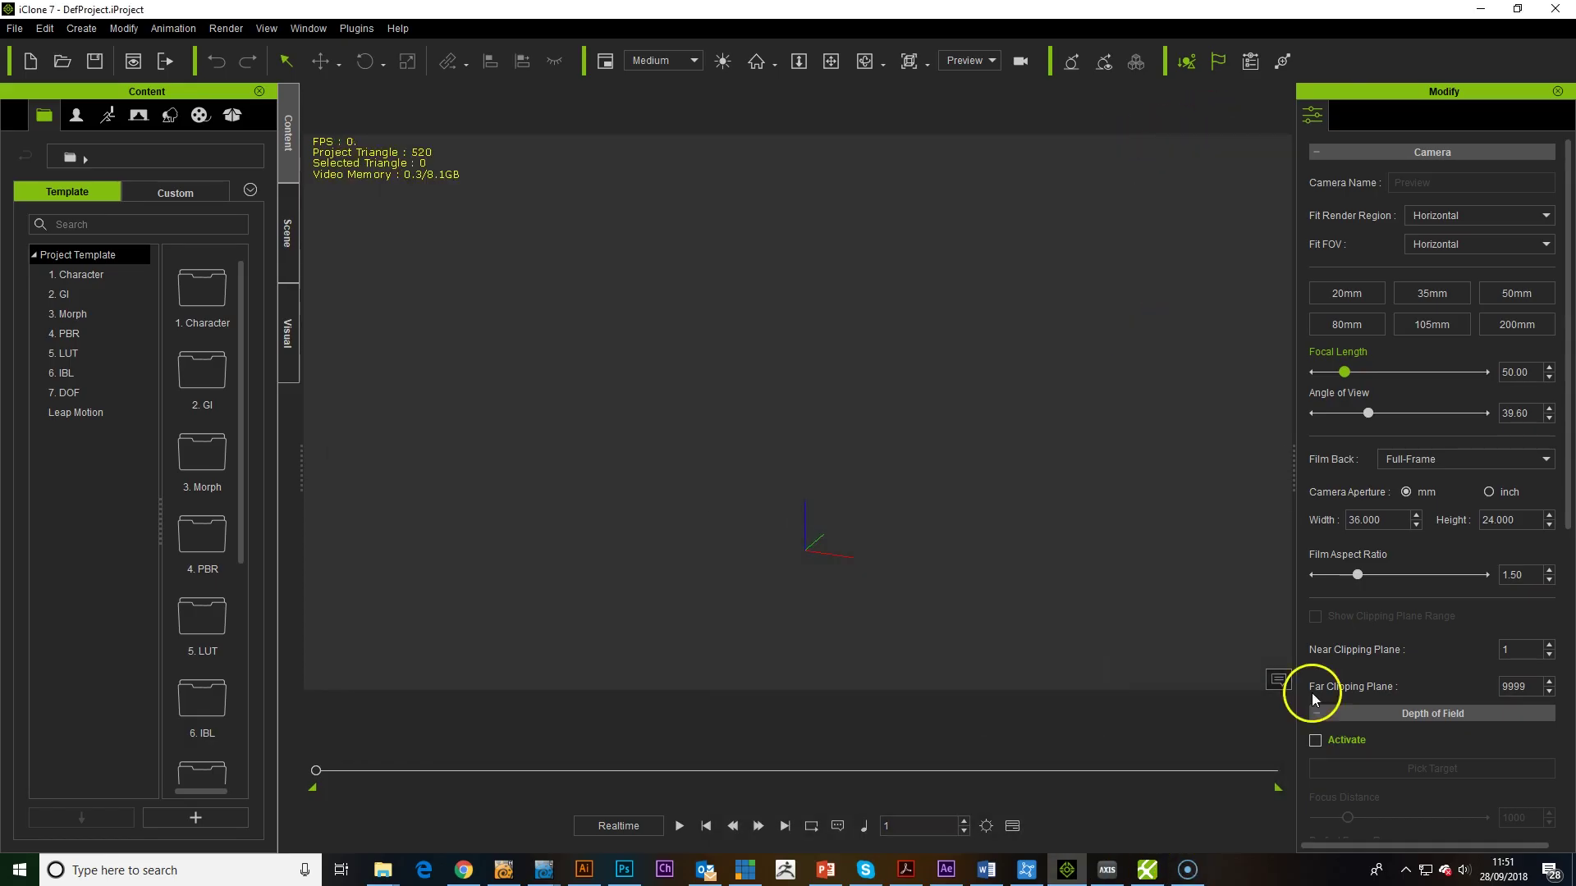
pyautogui.click(1405, 871)
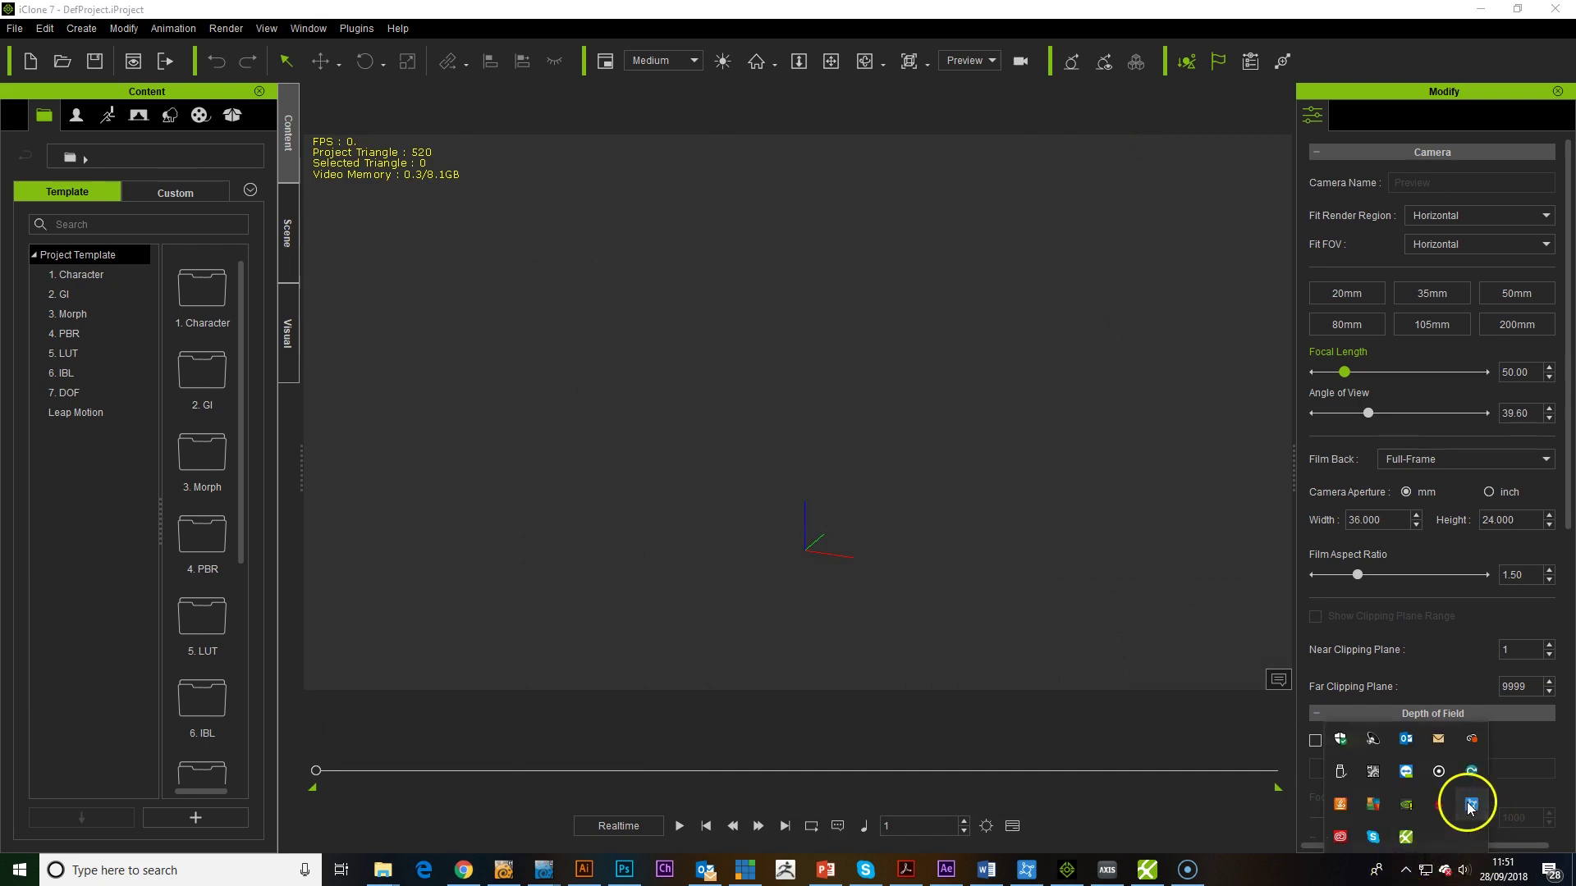
pyautogui.click(1472, 805)
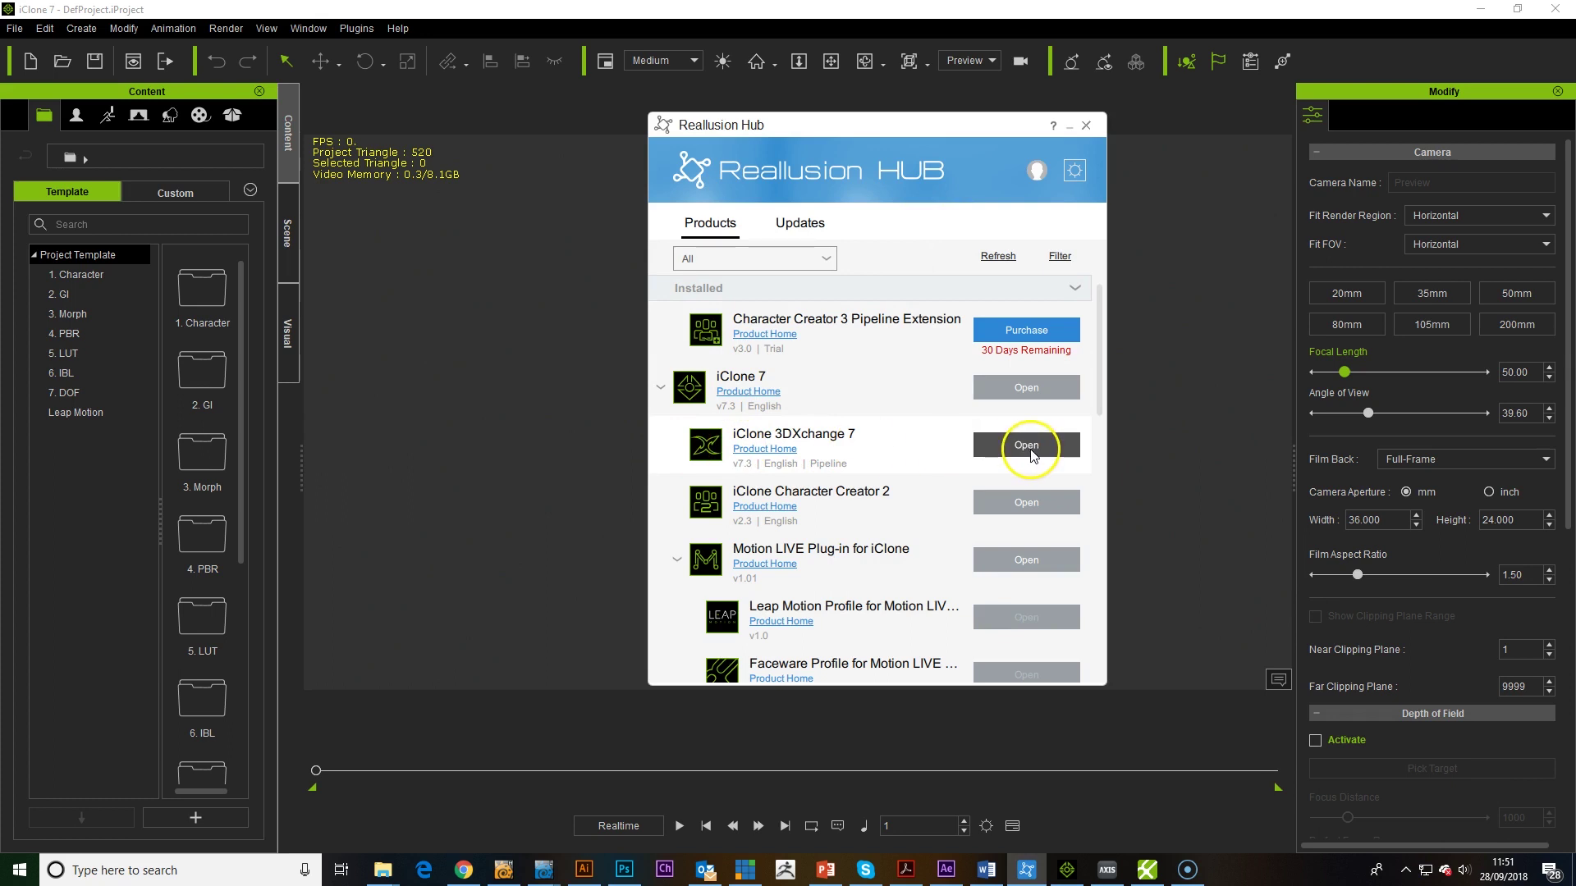
pyautogui.click(1026, 445)
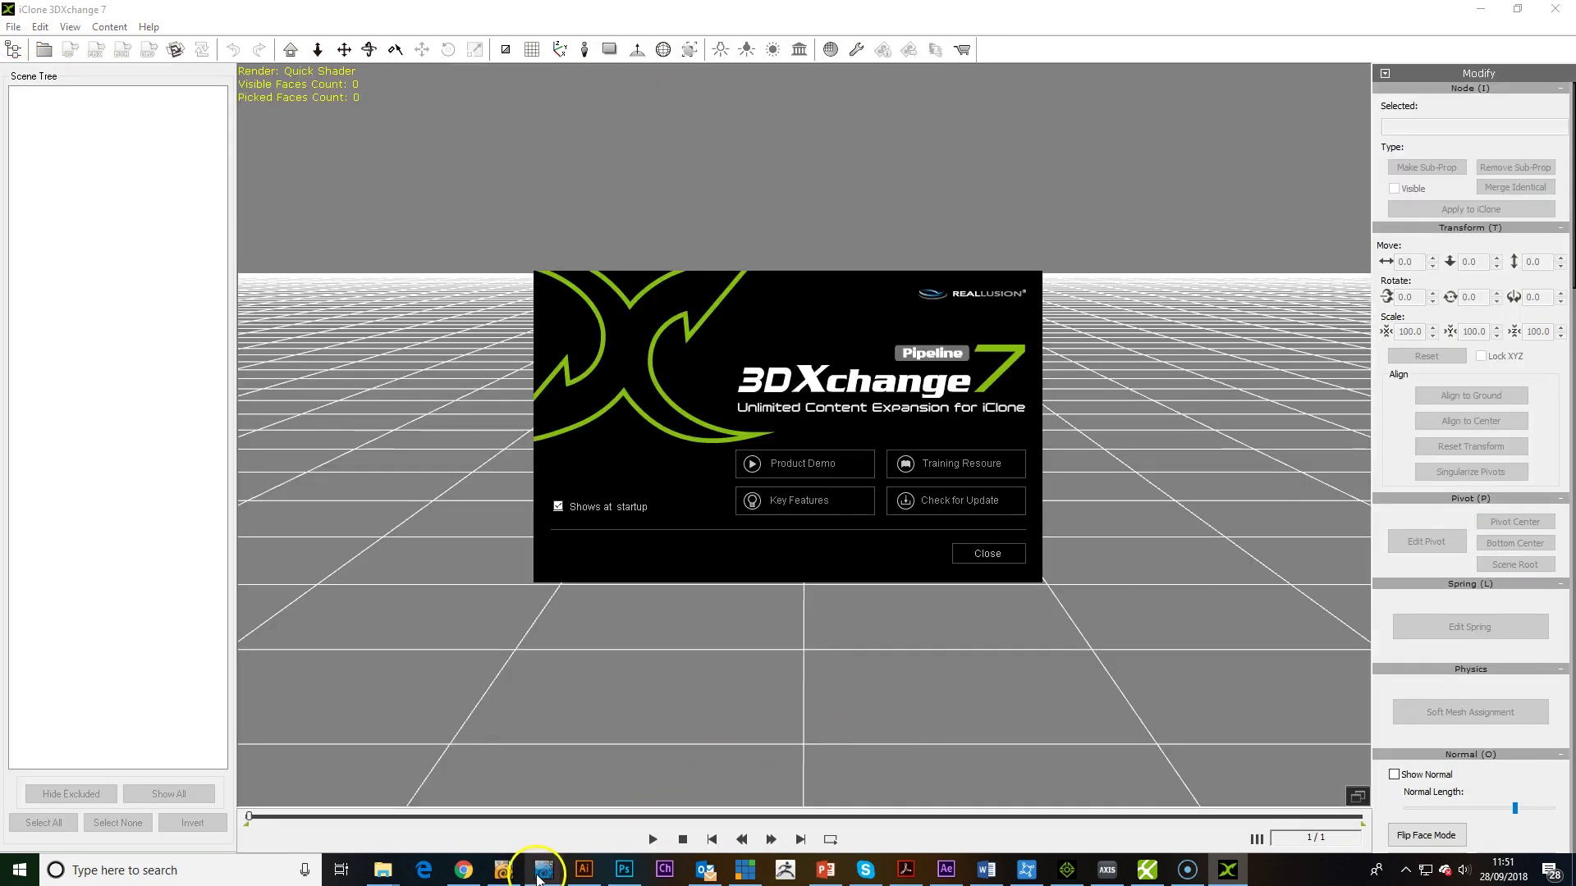
# Switch to LightWave Layout, review the Export FBX settings for the rigged monster, cancel without exporting and return to 3DXchange.
pyautogui.moveTo(541, 875)
pyautogui.click(609, 806)
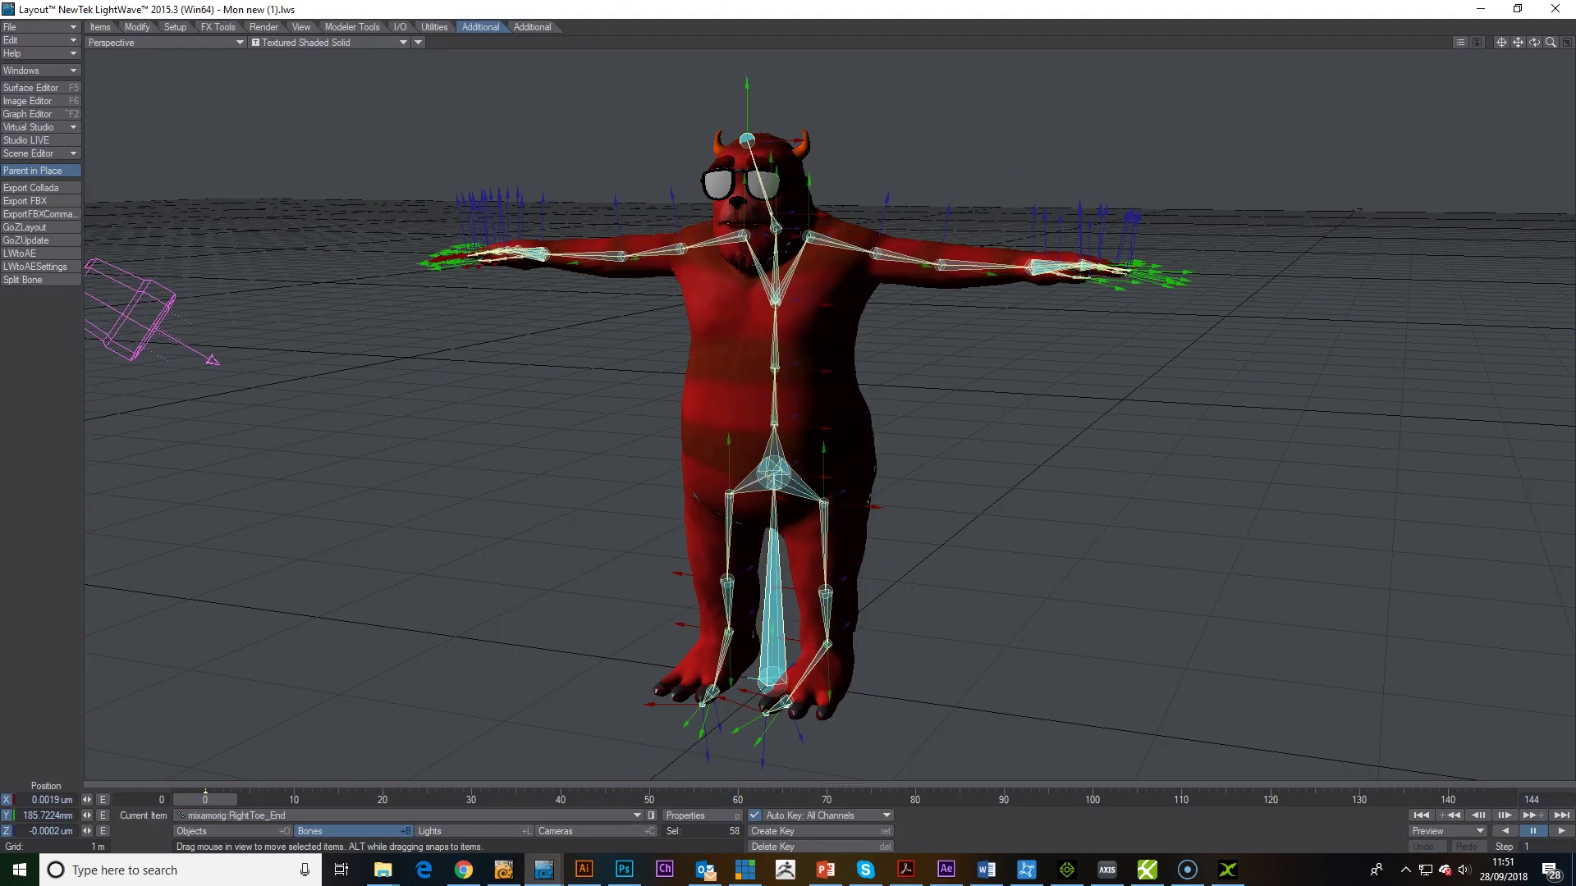
pyautogui.click(37, 28)
pyautogui.click(753, 23)
pyautogui.click(63, 201)
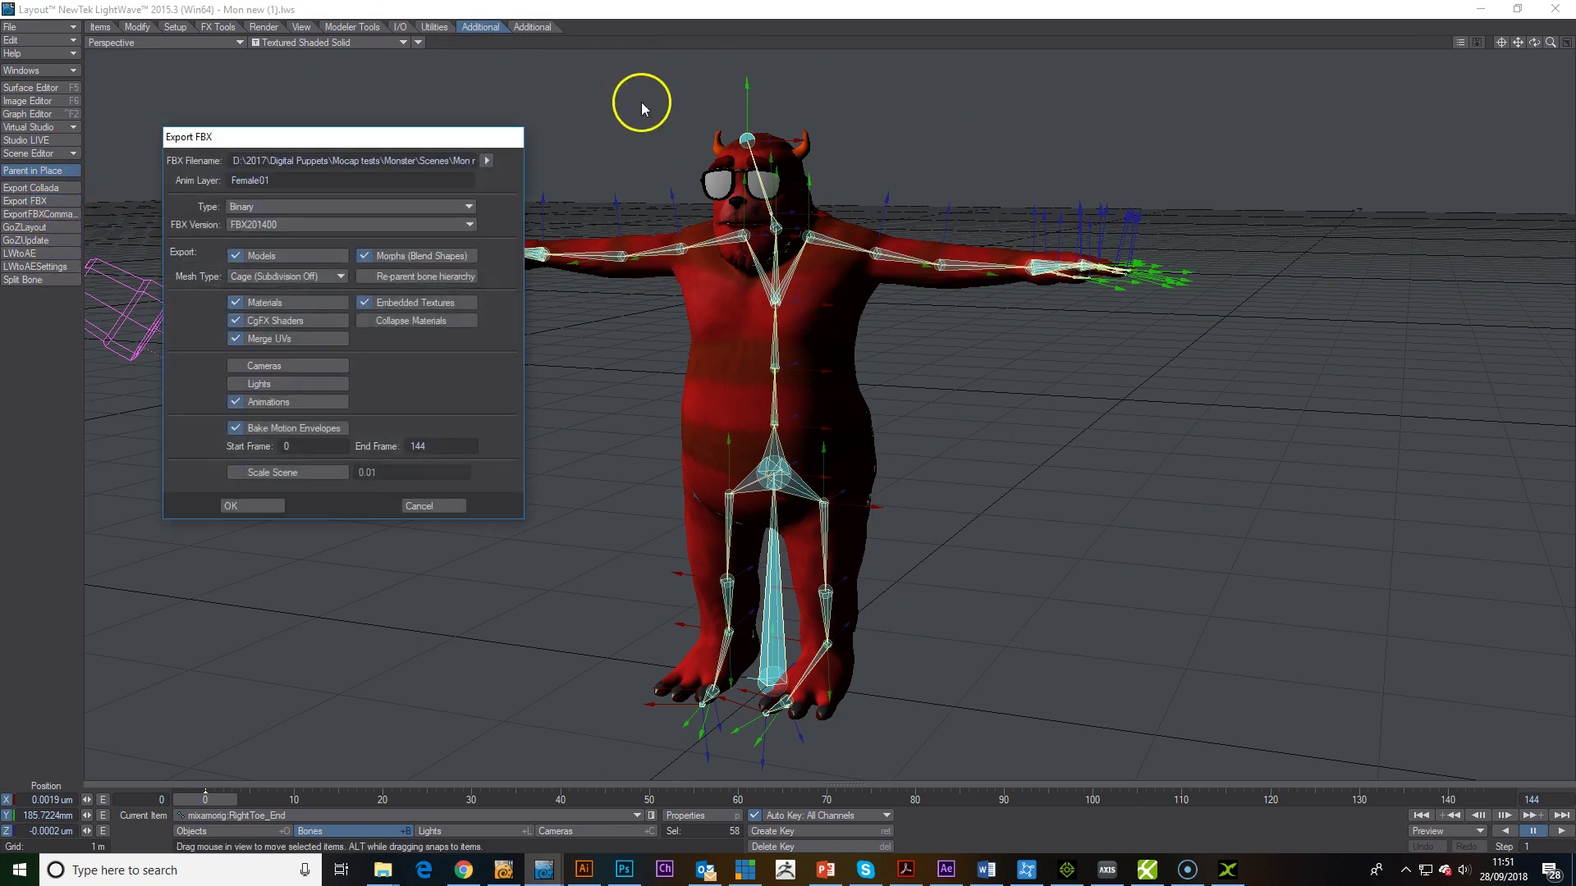
pyautogui.click(450, 507)
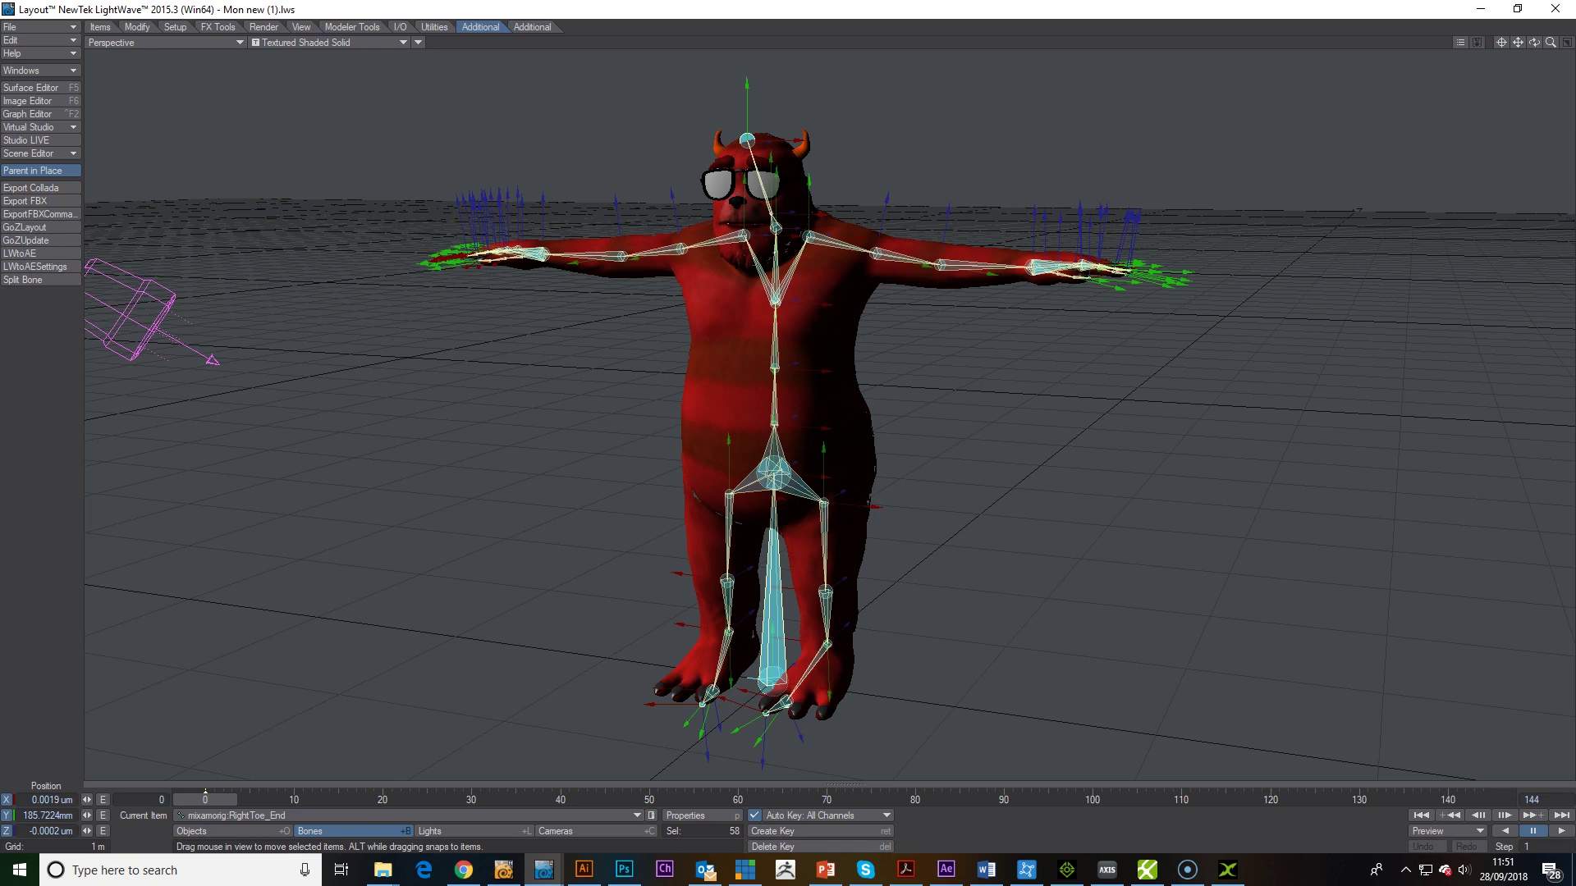
pyautogui.click(1481, 9)
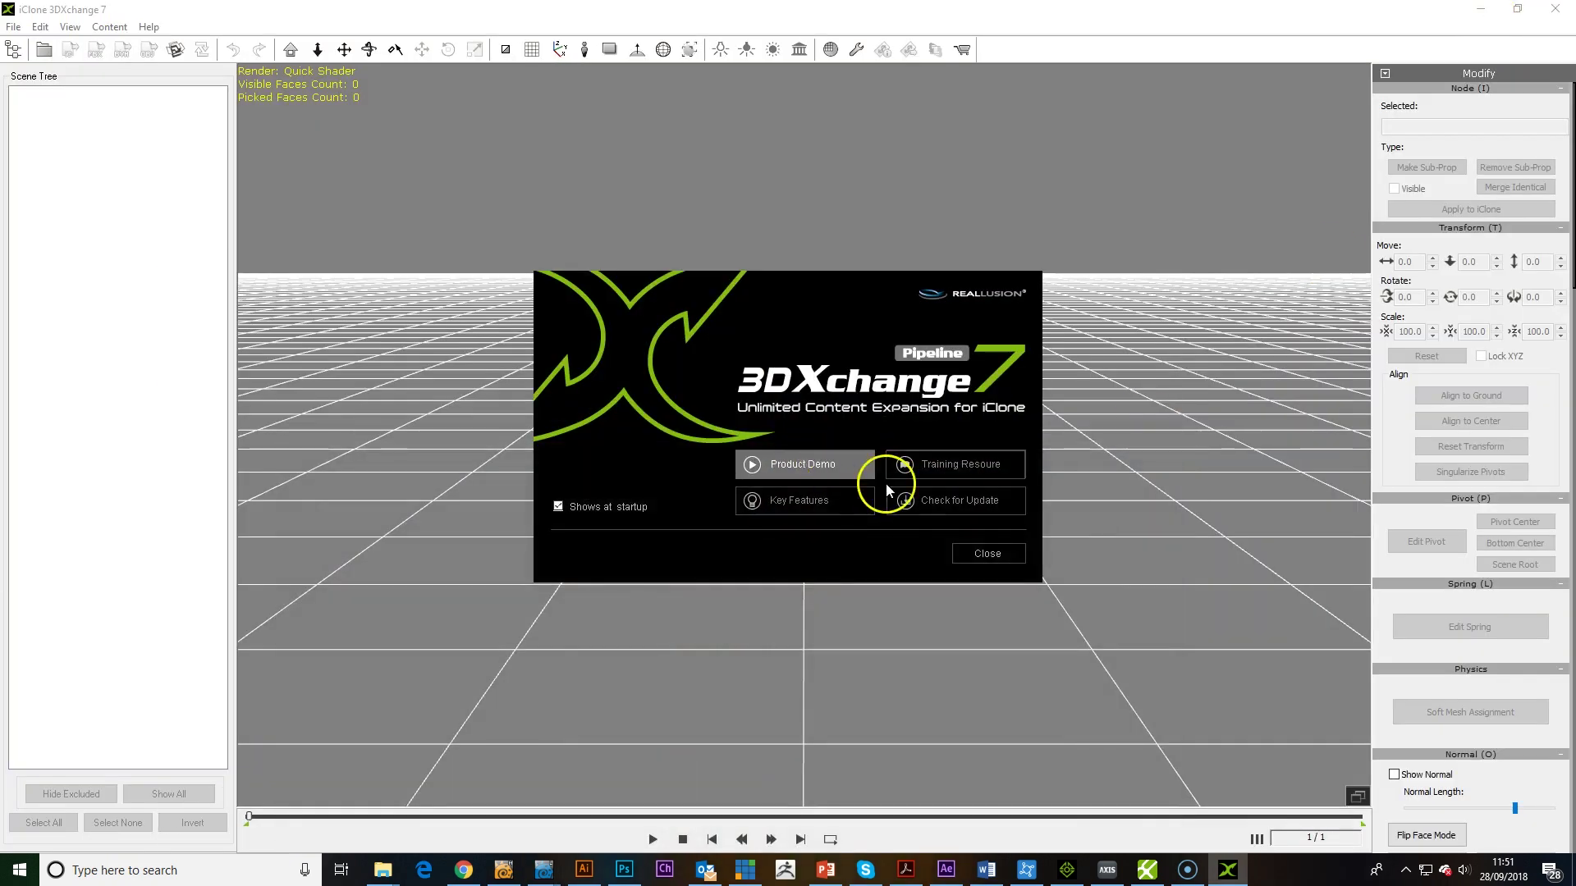
# Dismiss the 3DXchange welcome screen and import Red monster standard head fix.fbx with animation, curve smoothing and automatic material colour adjustment.
pyautogui.click(1003, 560)
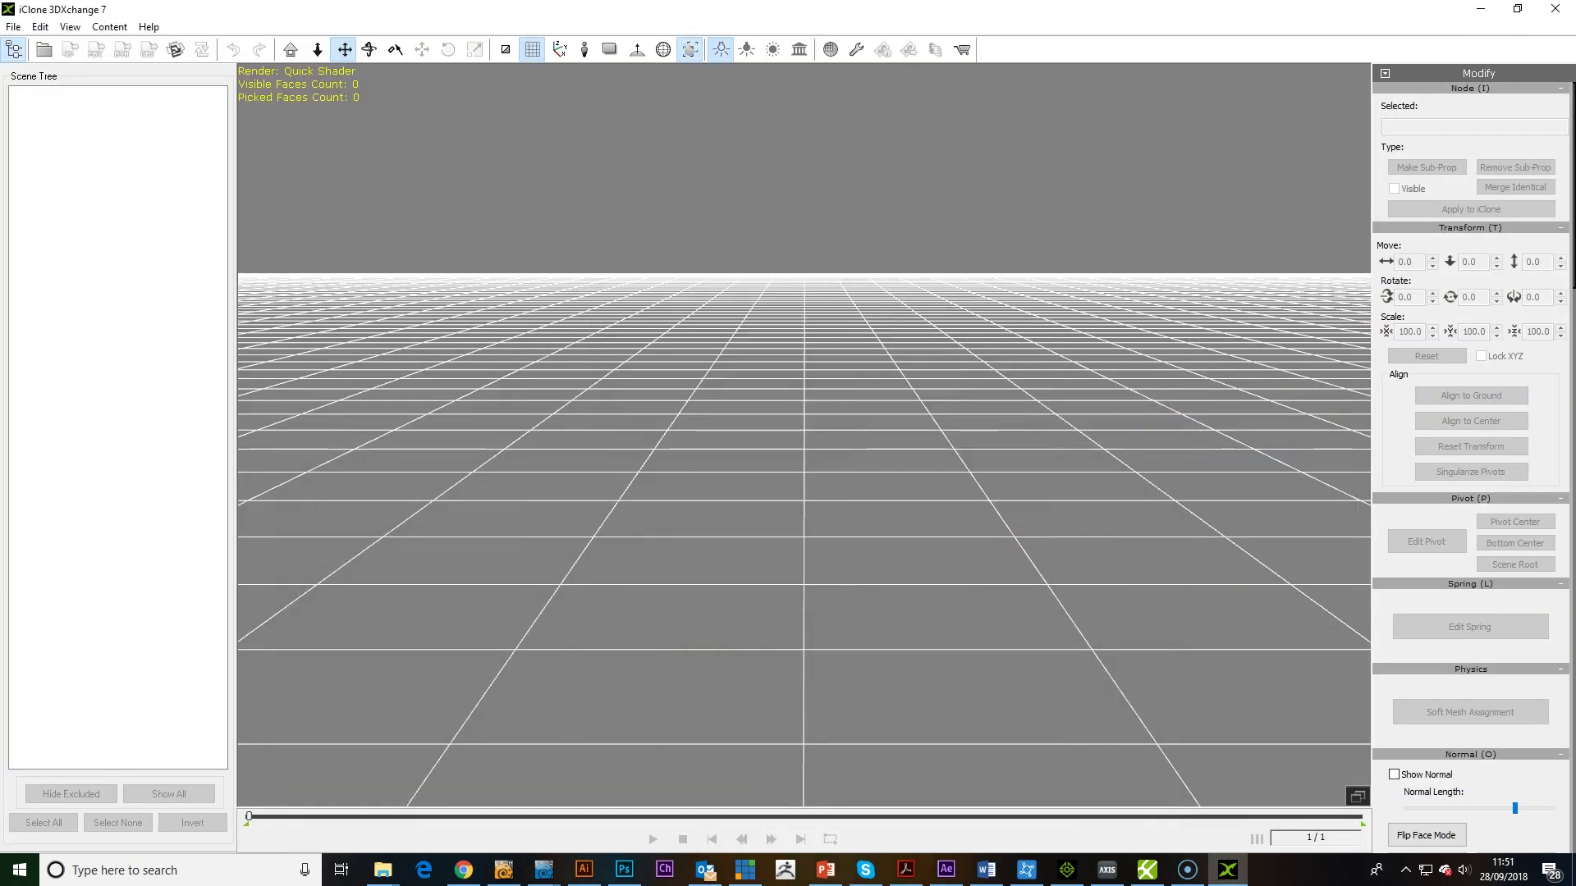
pyautogui.click(13, 27)
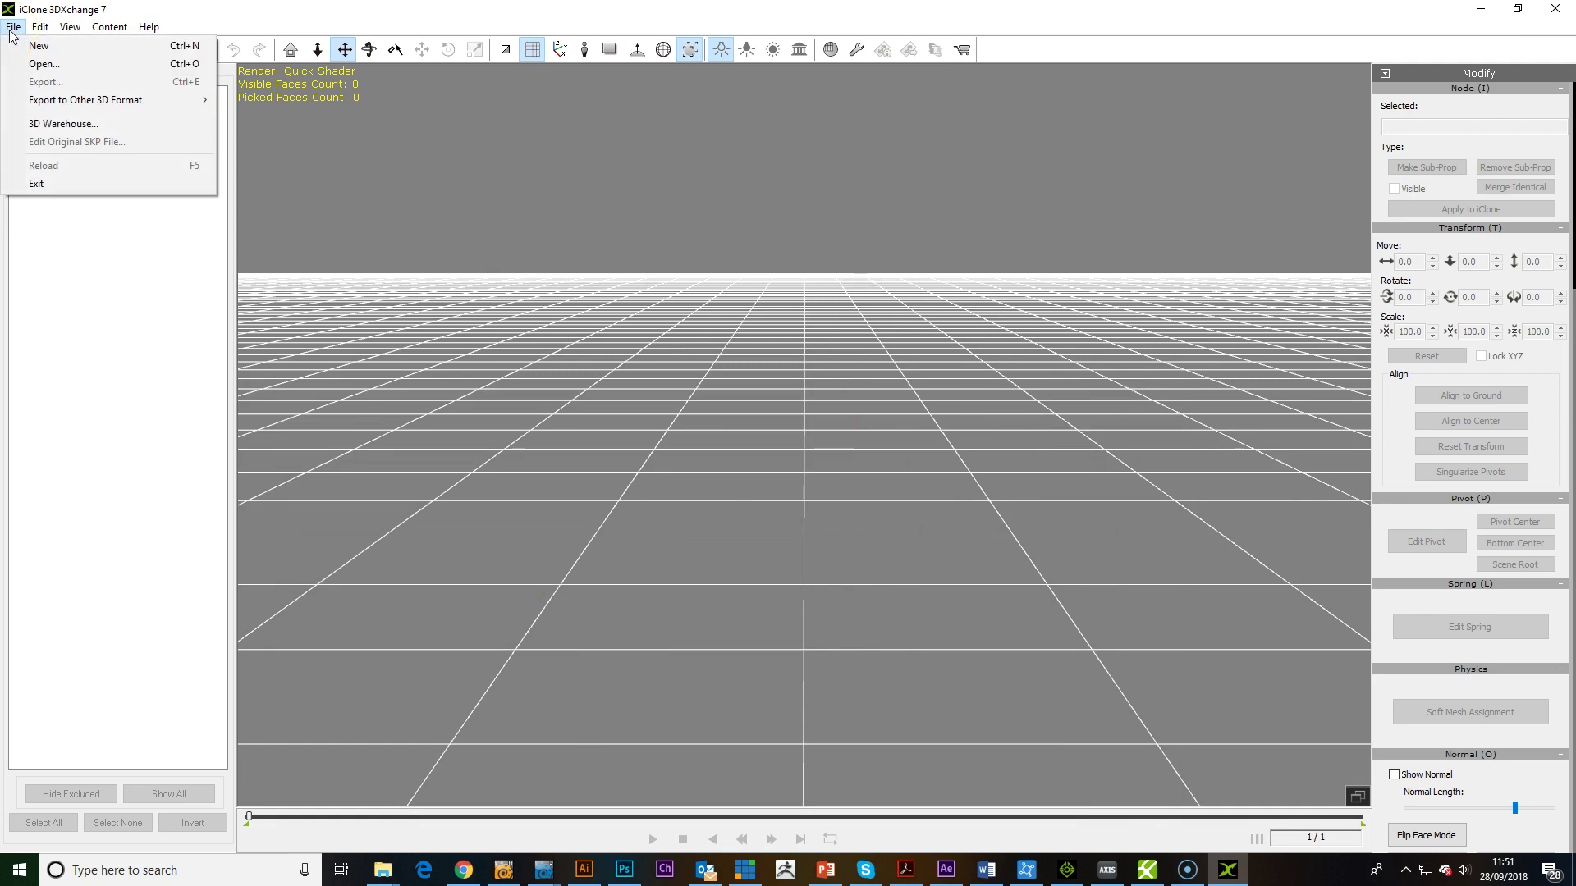
pyautogui.click(56, 59)
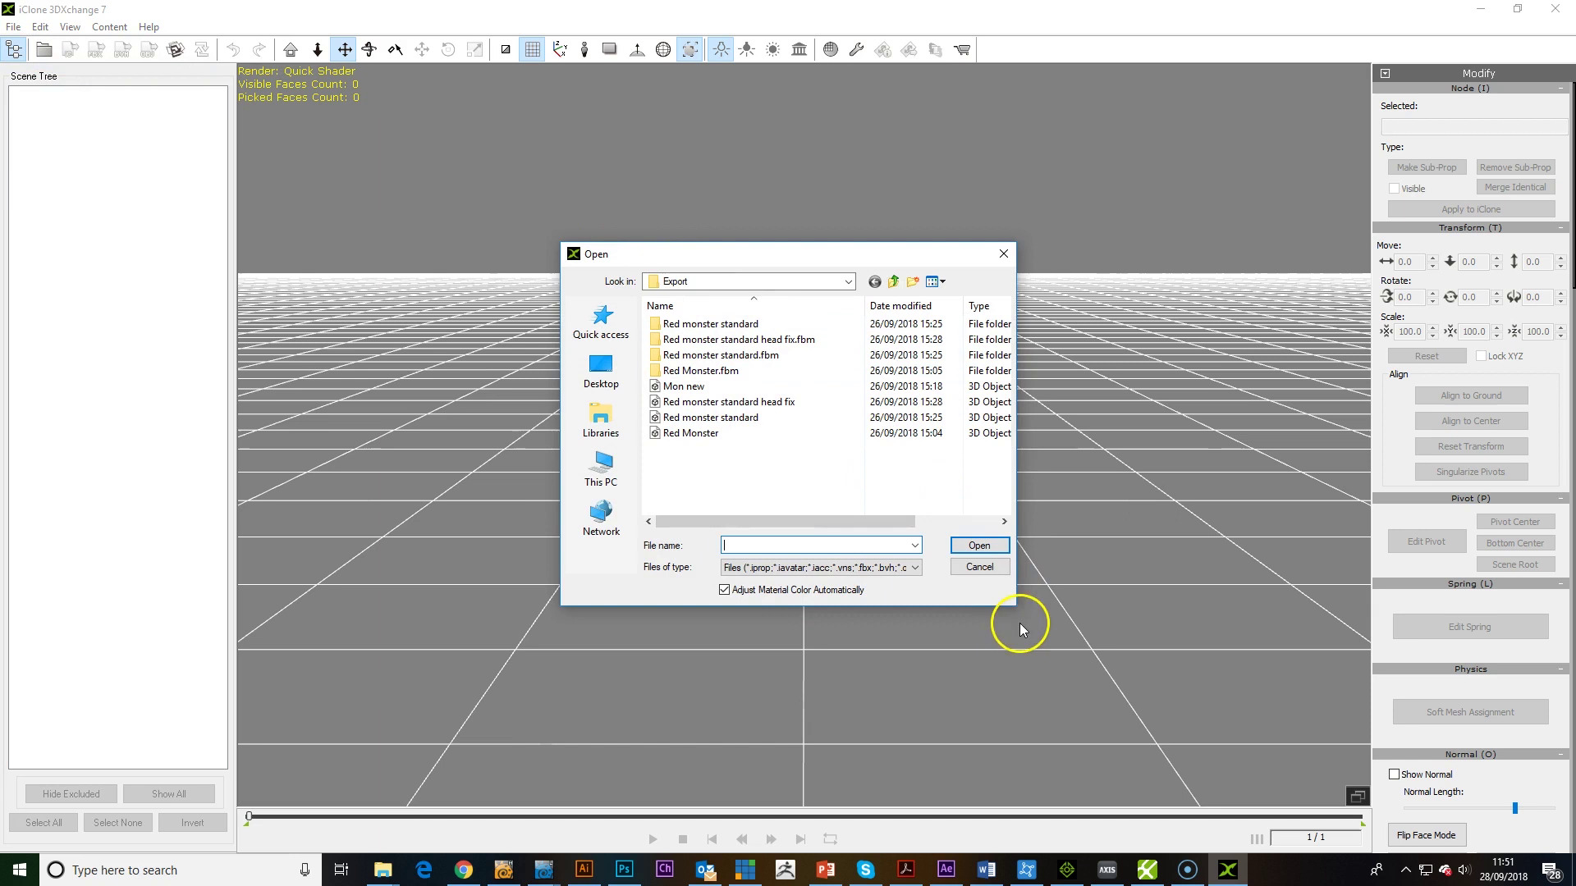
pyautogui.click(743, 401)
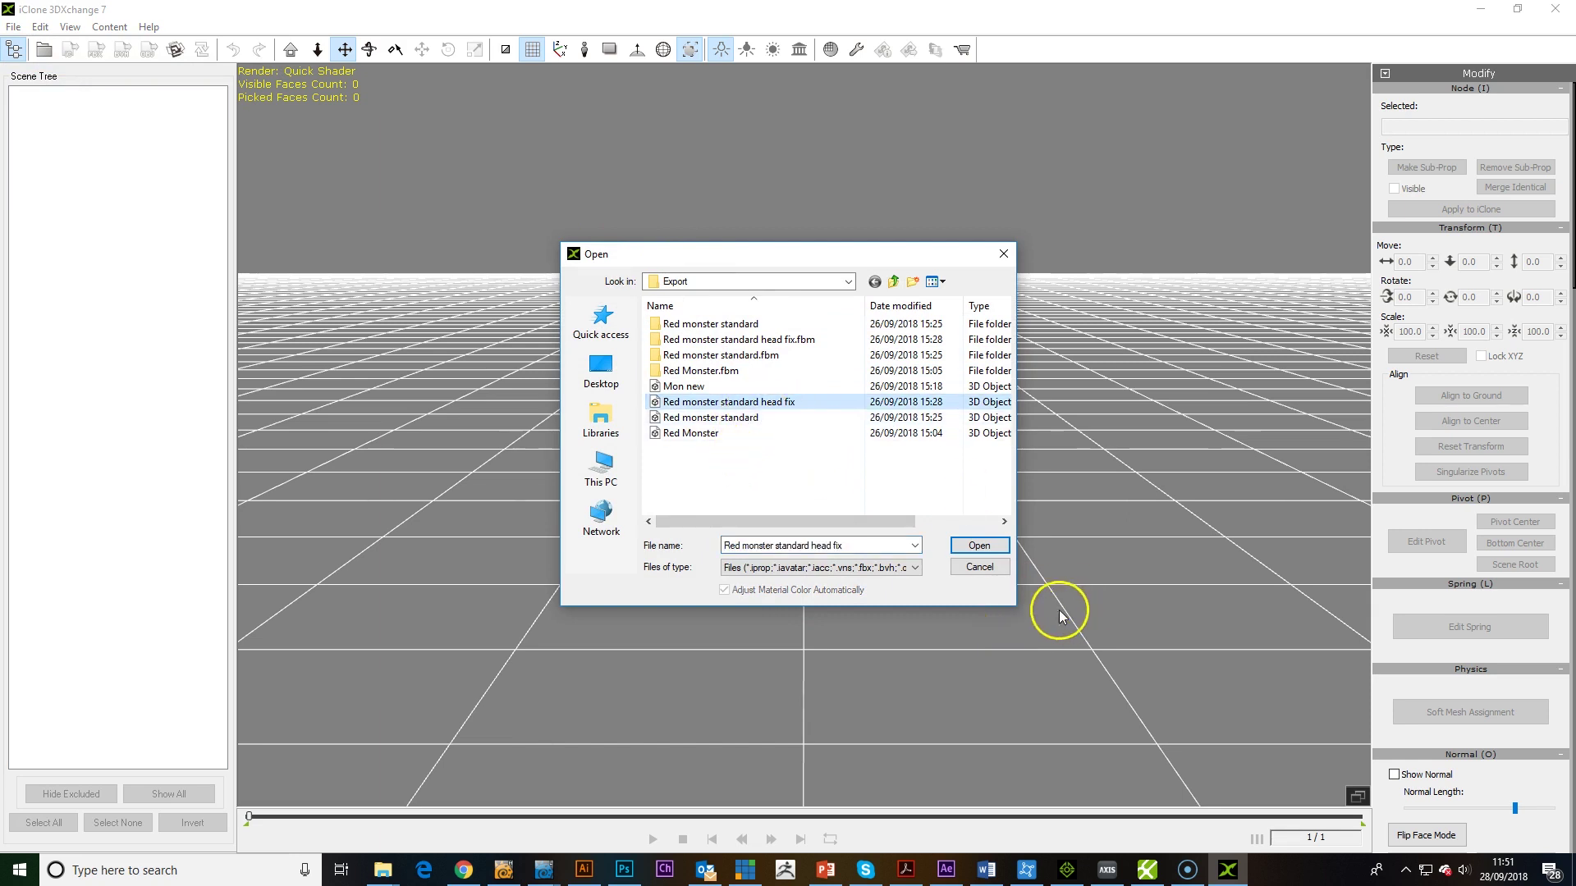
pyautogui.click(979, 546)
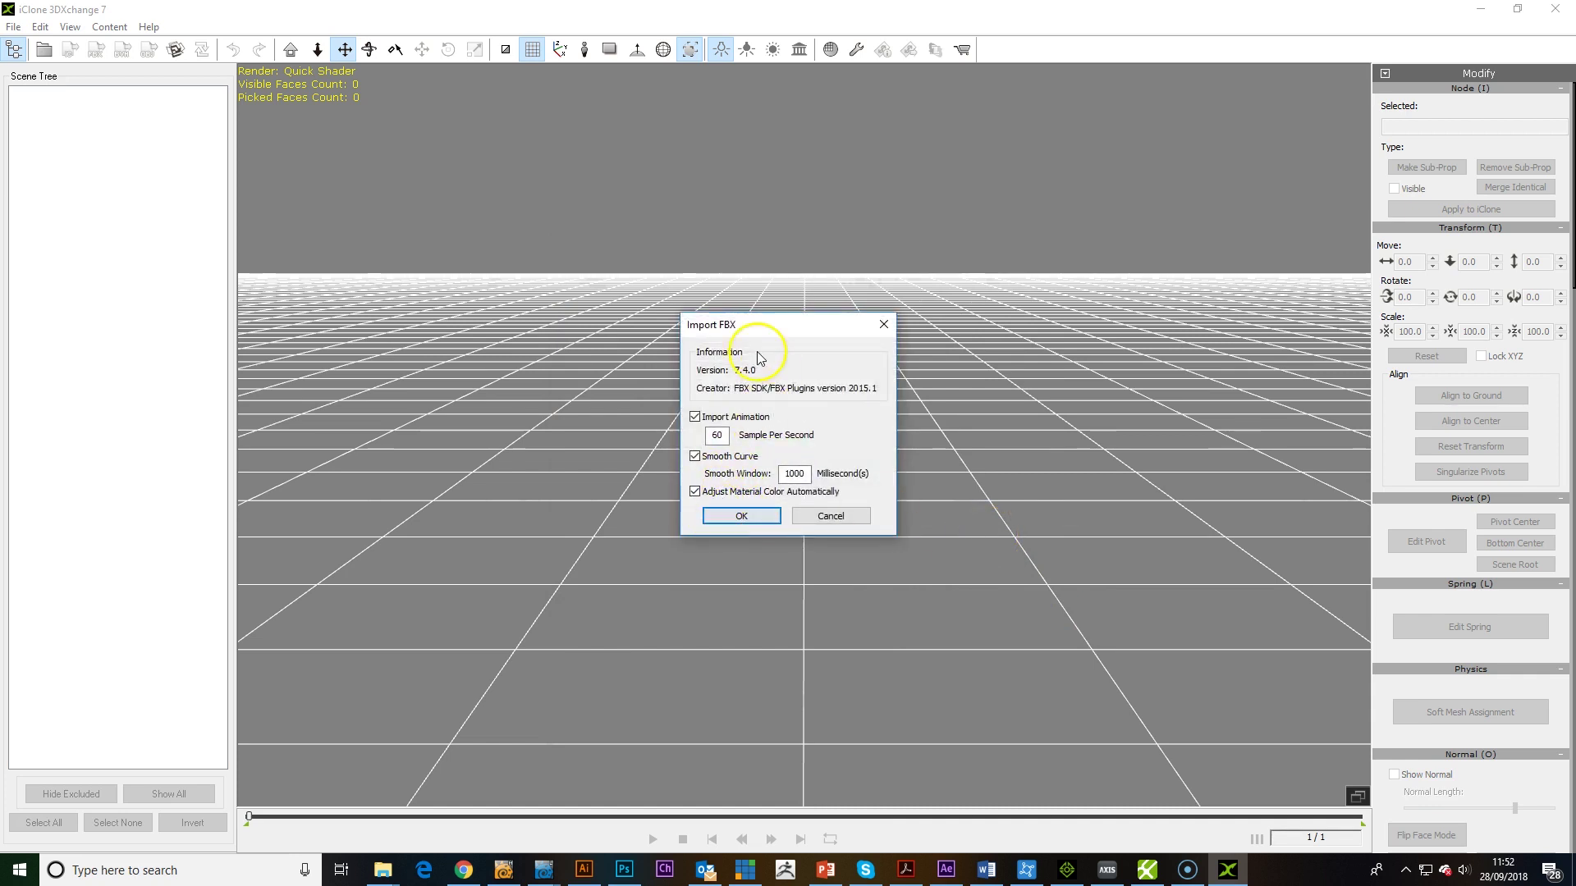
pyautogui.click(749, 519)
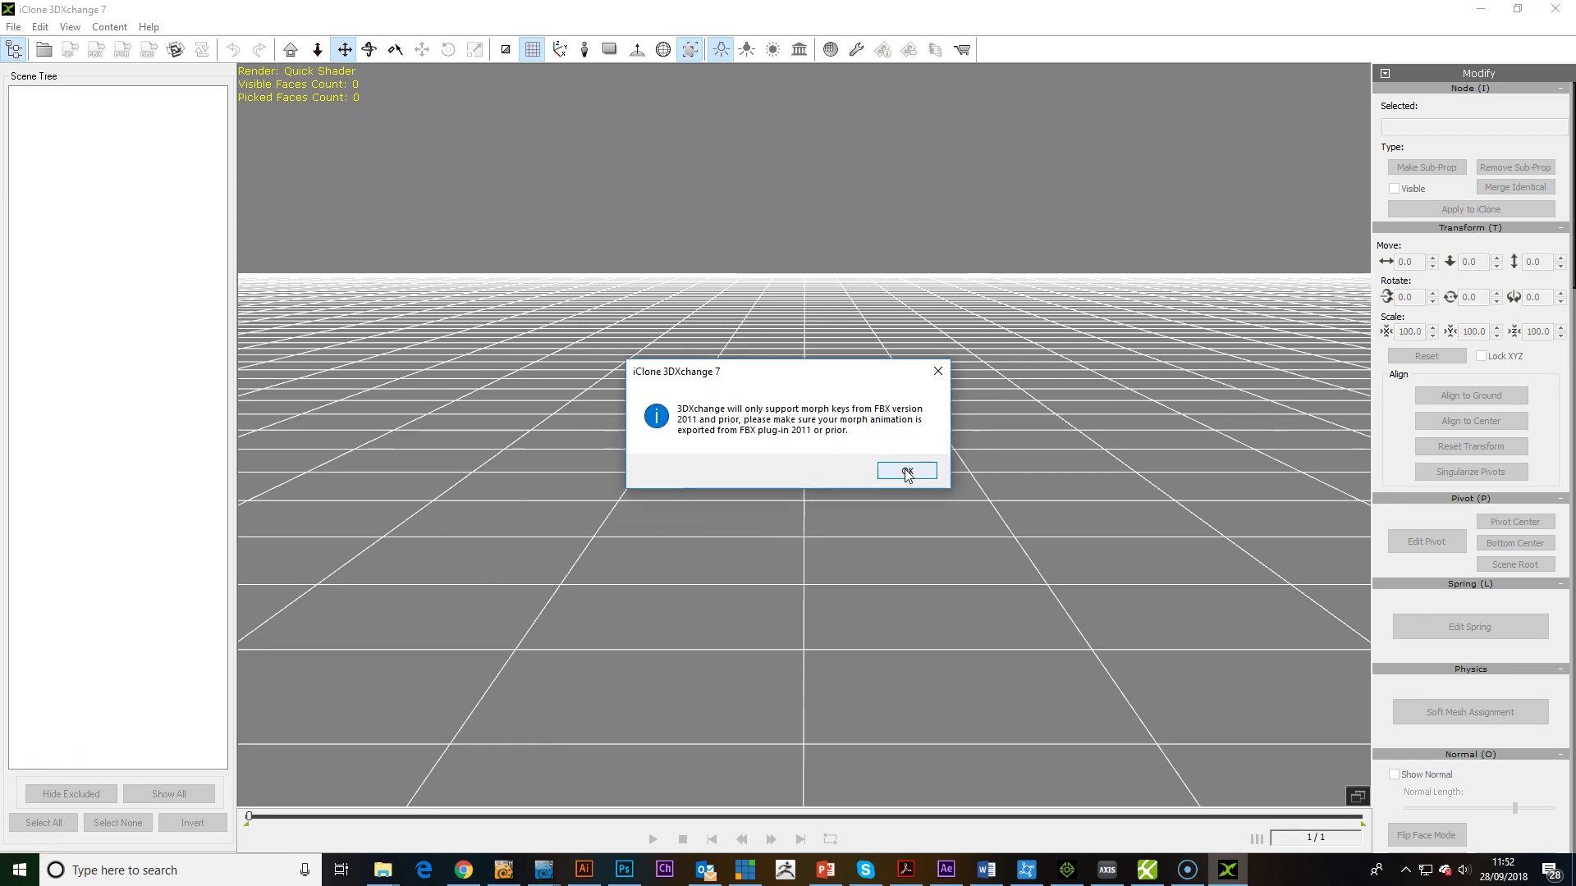
pyautogui.click(906, 470)
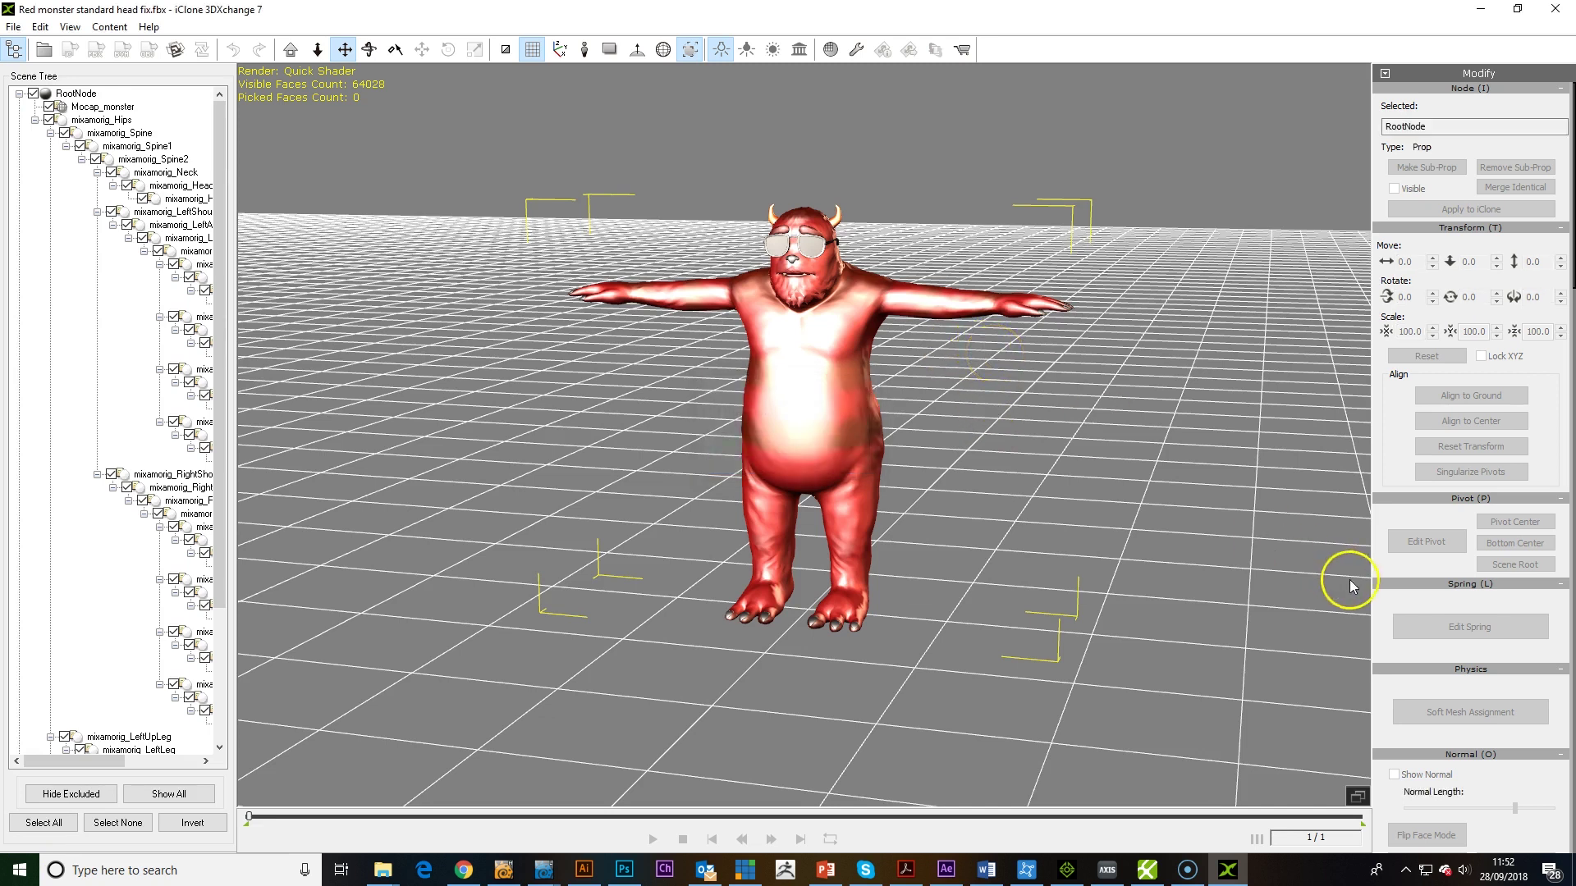
# Select the Mocap_monster mesh and set the Specular value of its Fur new material to 1.
pyautogui.scroll(5, 1003, 385)
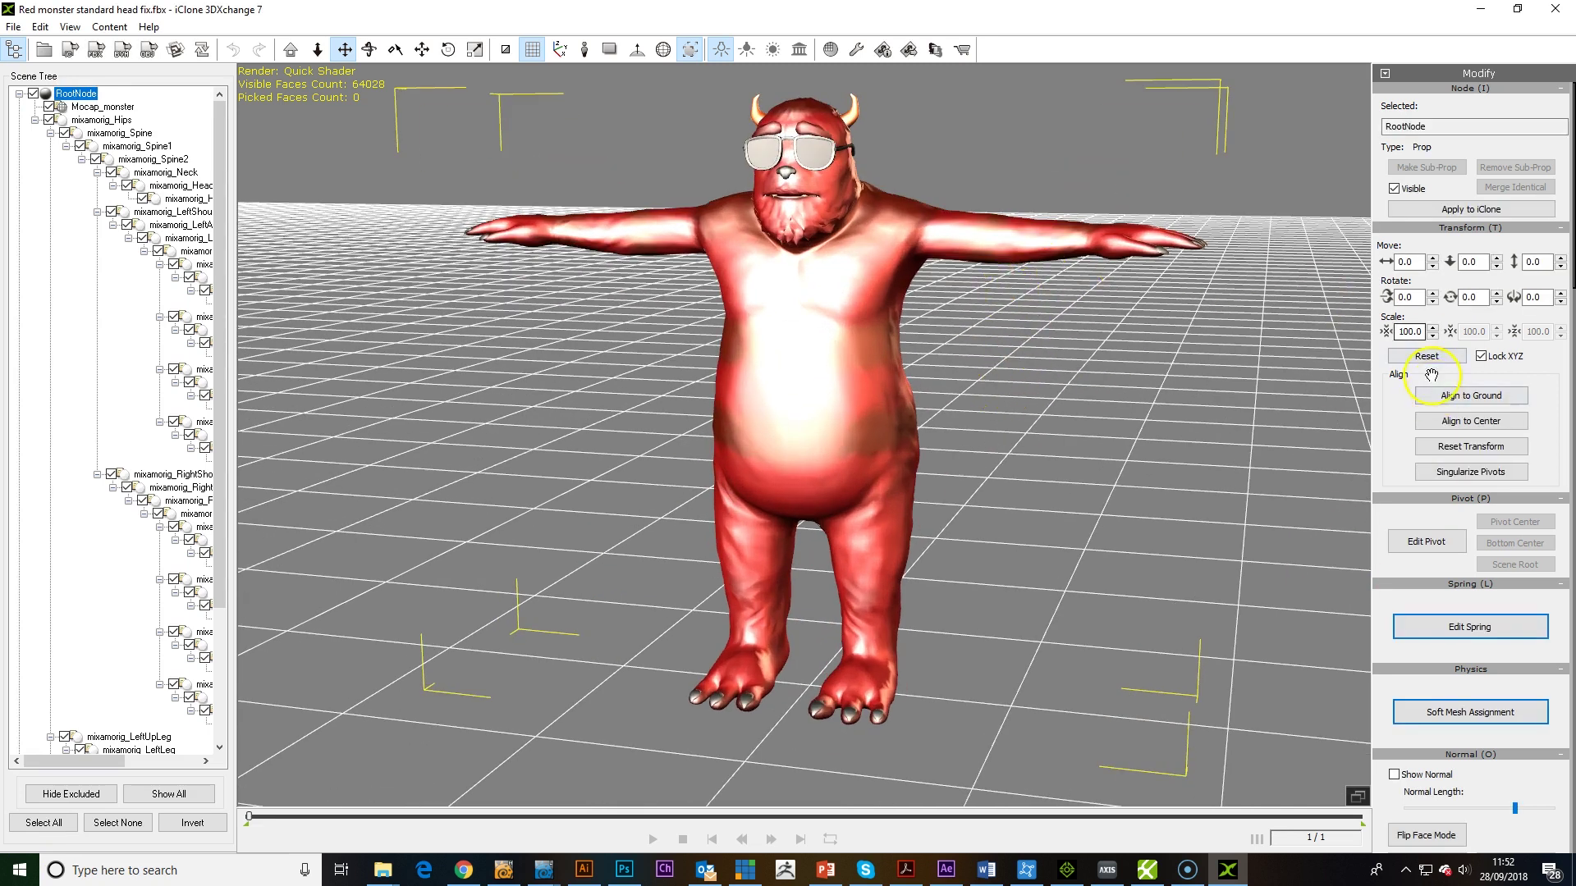
pyautogui.moveTo(1550, 724); pyautogui.dragTo(1553, 24)
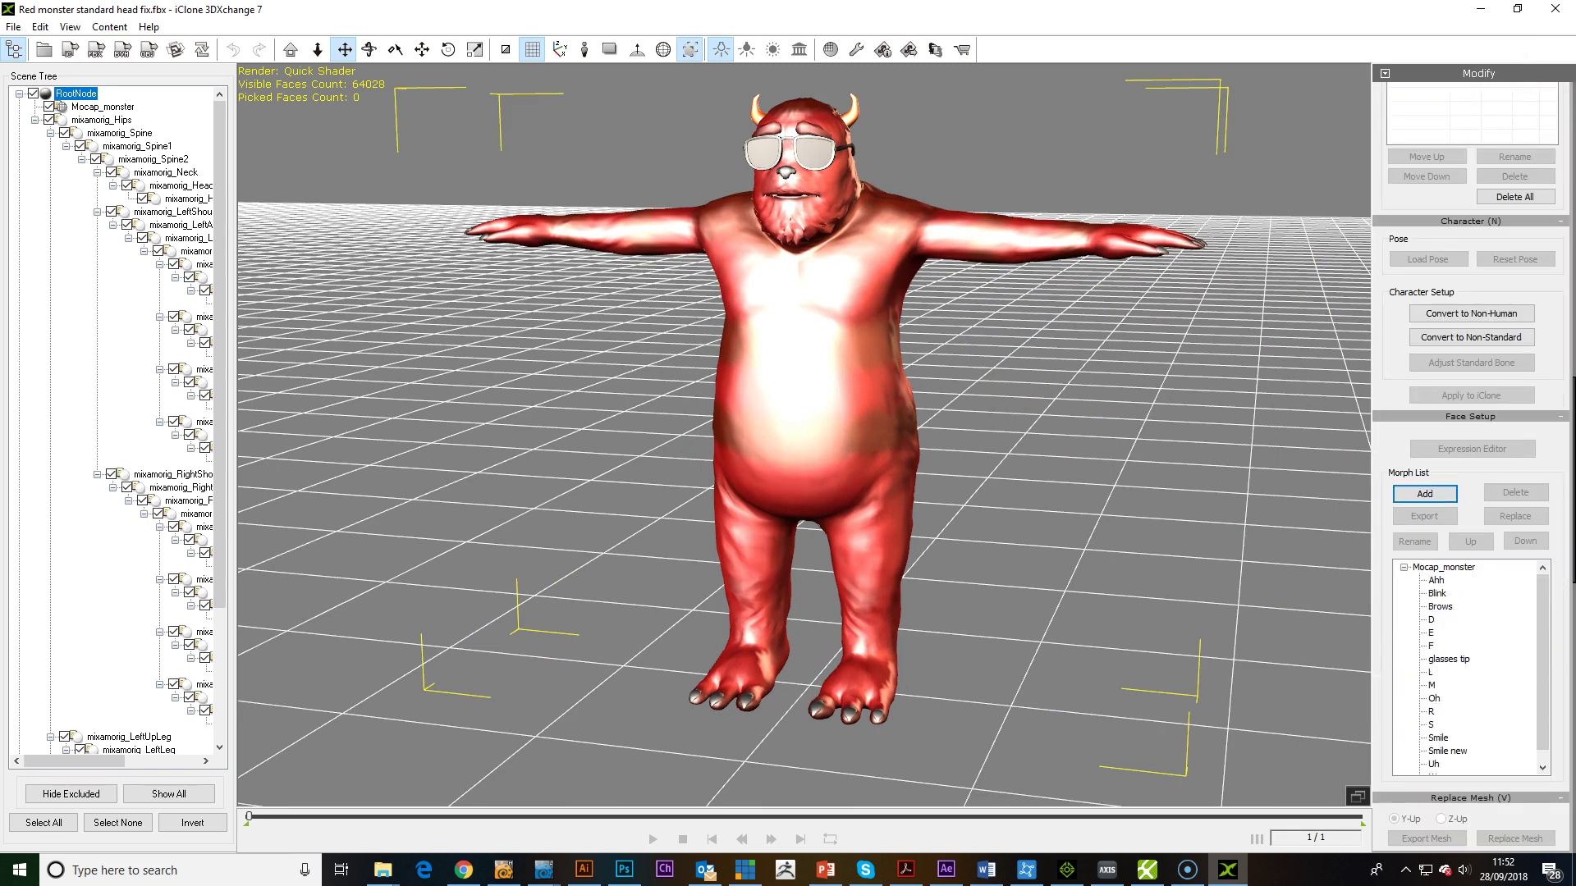
pyautogui.moveTo(1559, 765); pyautogui.dragTo(1562, 161)
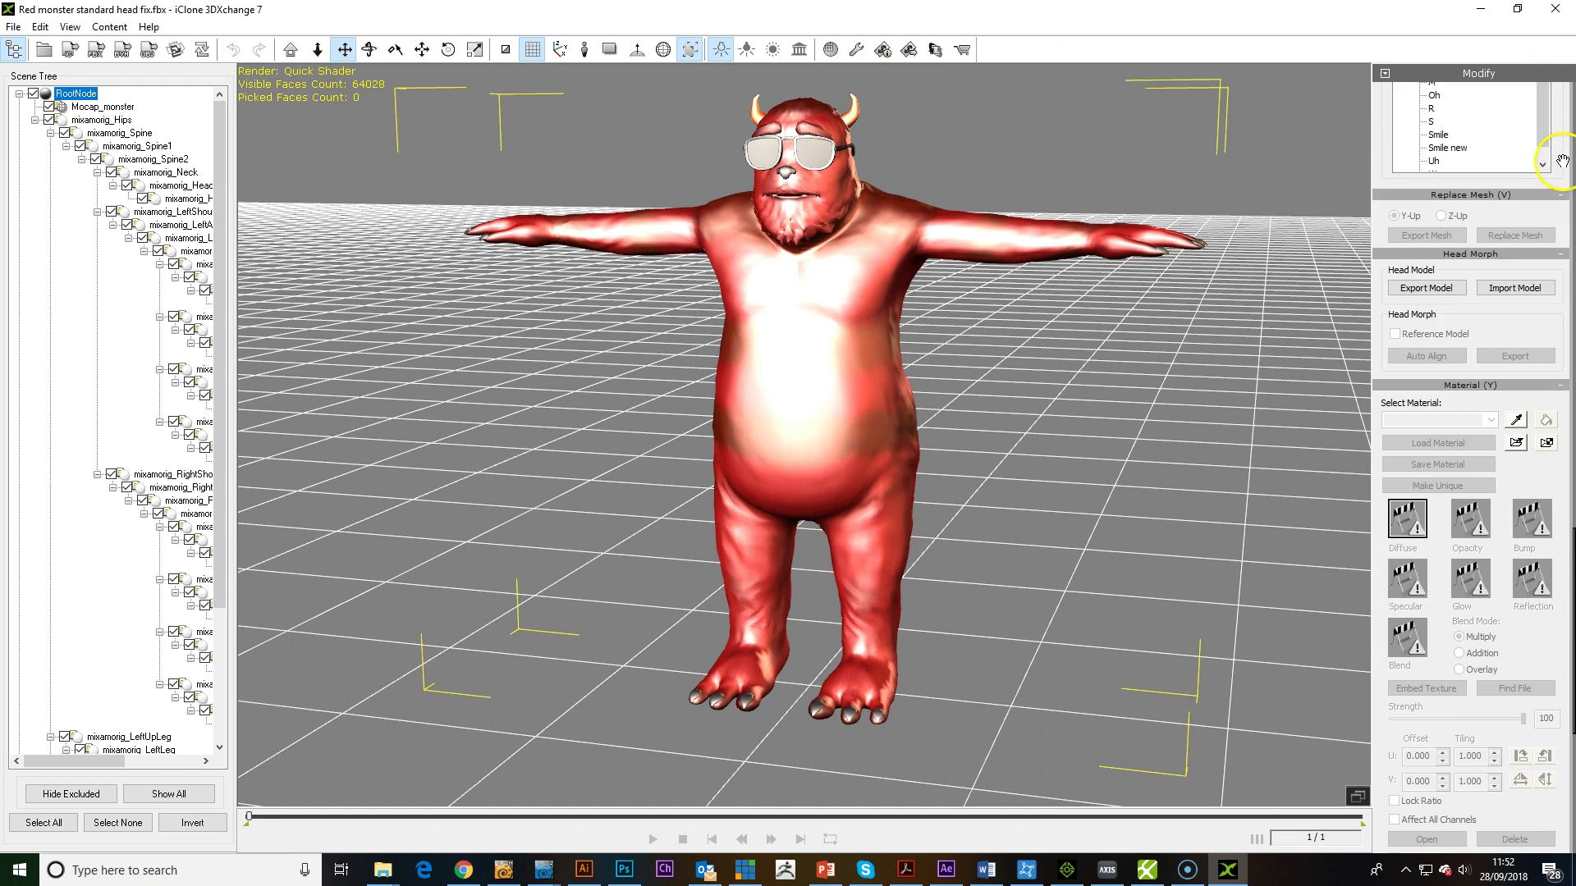
pyautogui.click(816, 340)
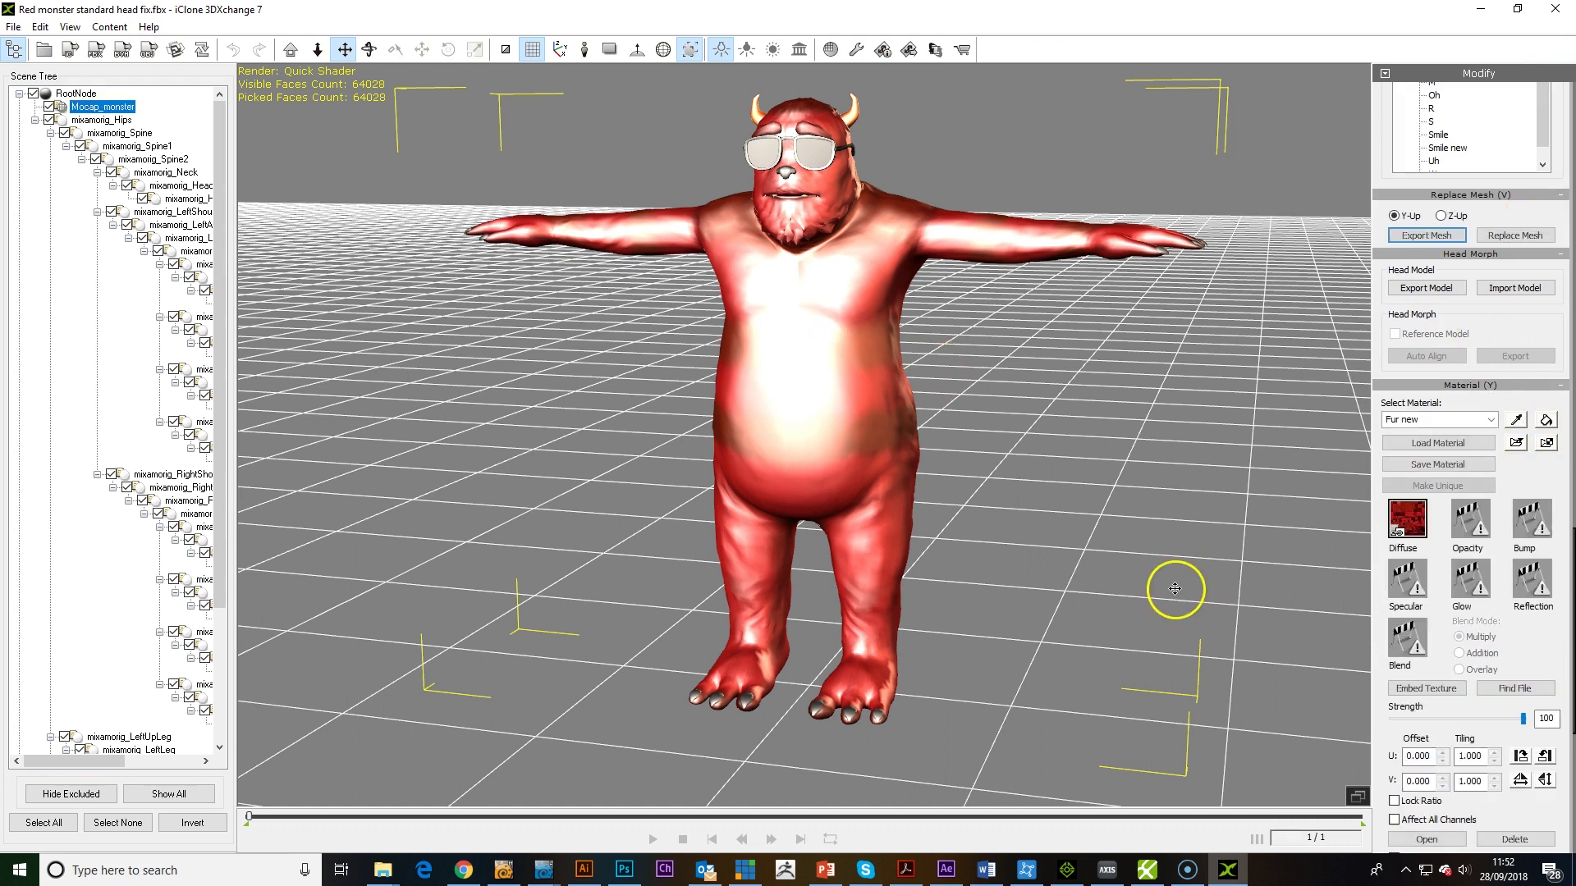
pyautogui.moveTo(1551, 651); pyautogui.dragTo(1489, 443)
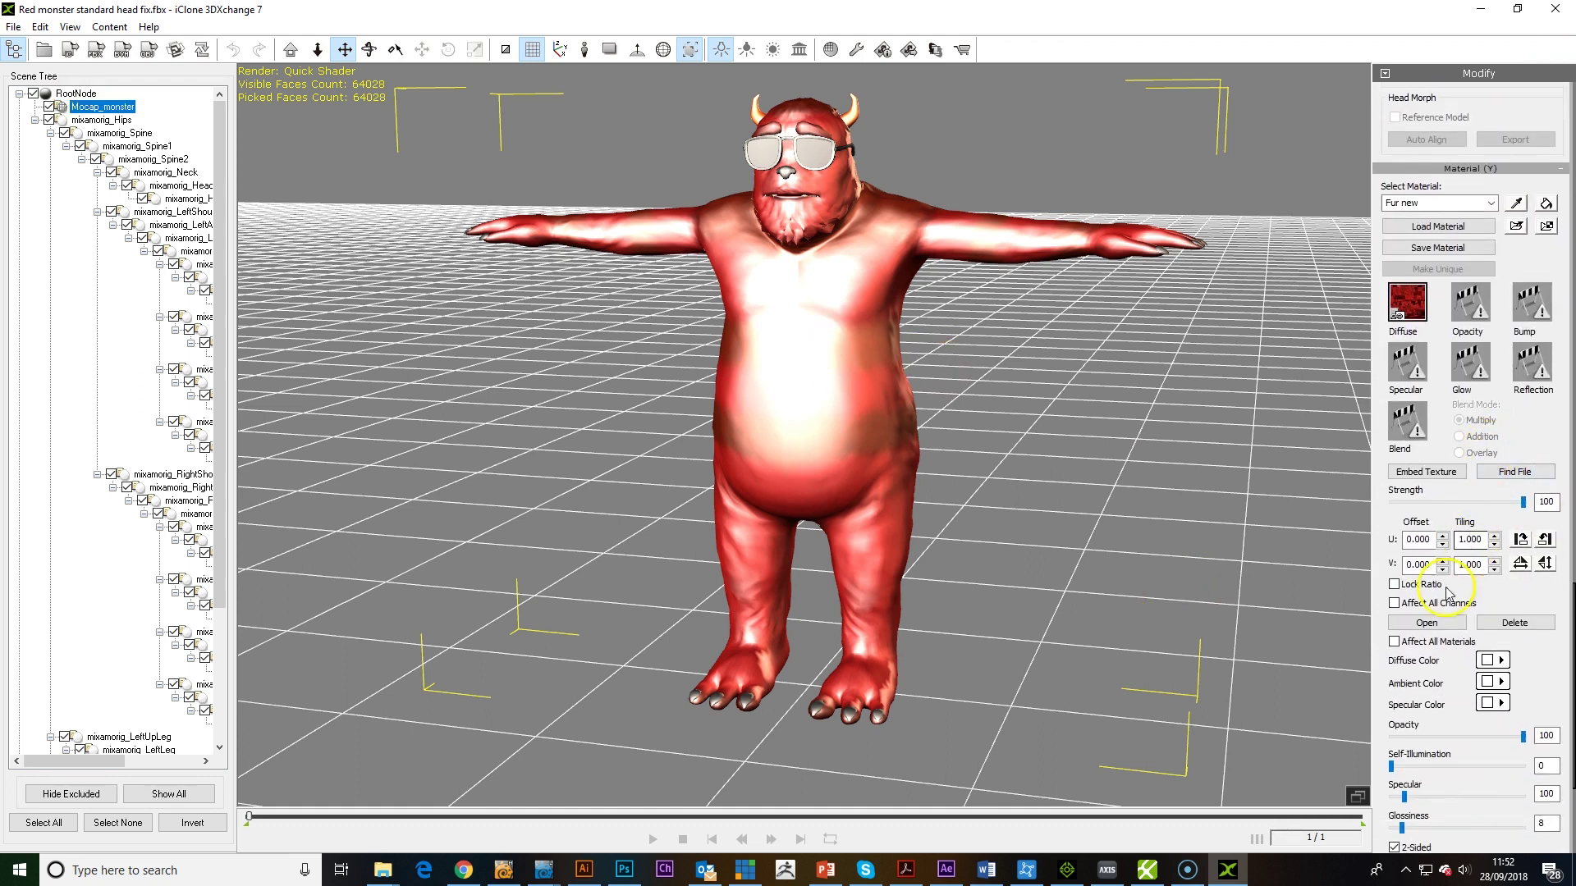
pyautogui.moveTo(1399, 800); pyautogui.dragTo(1392, 800)
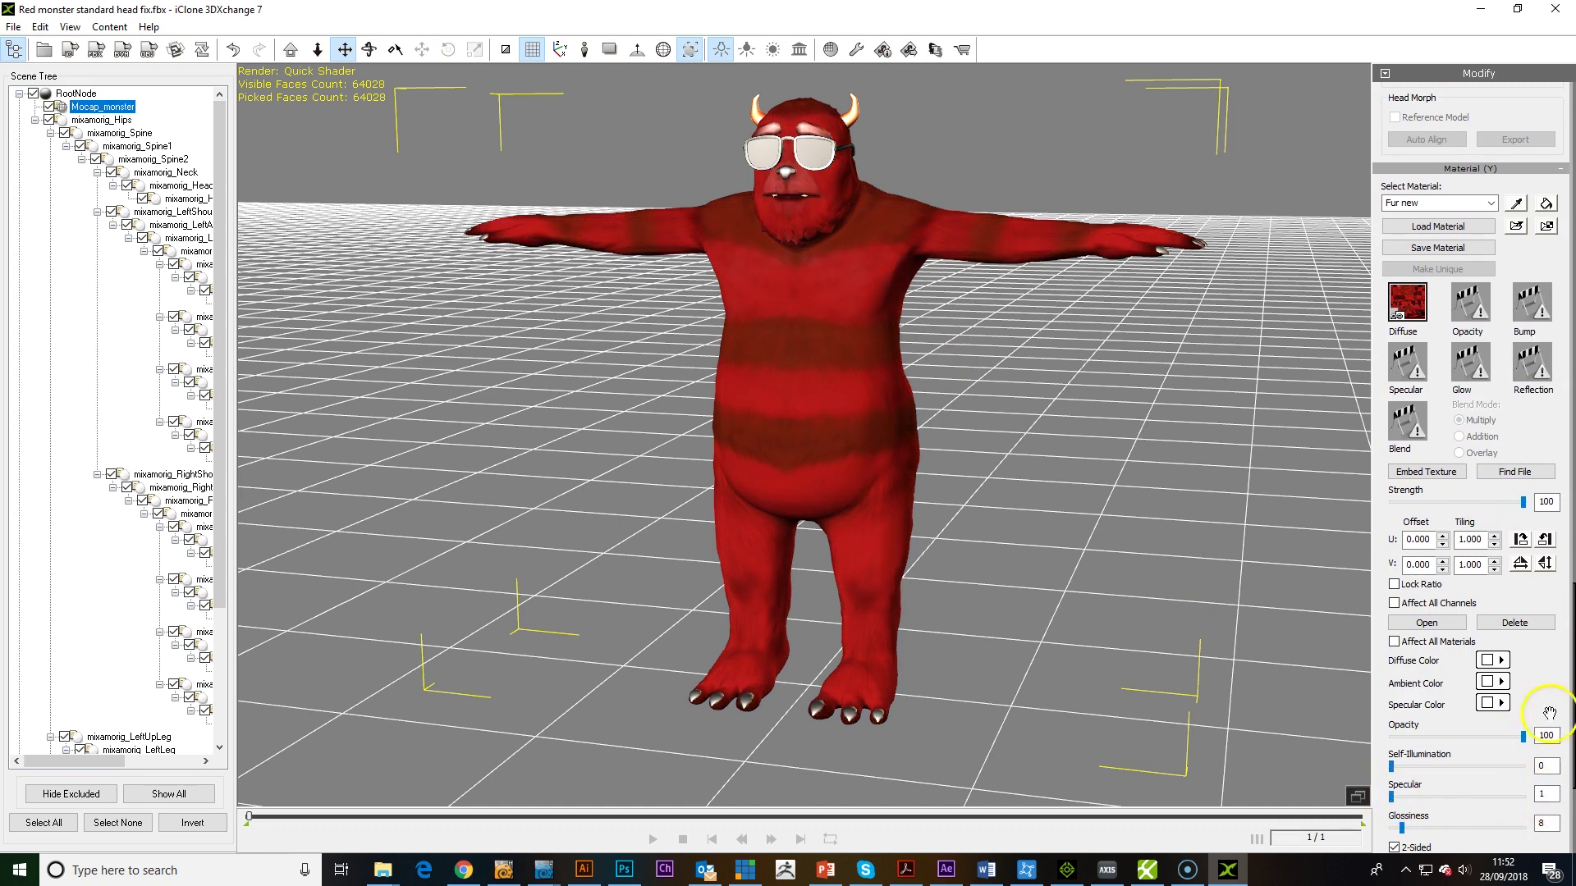
# Pick the Brows material on the monster's face and set its Specular value to 1.
pyautogui.click(1516, 203)
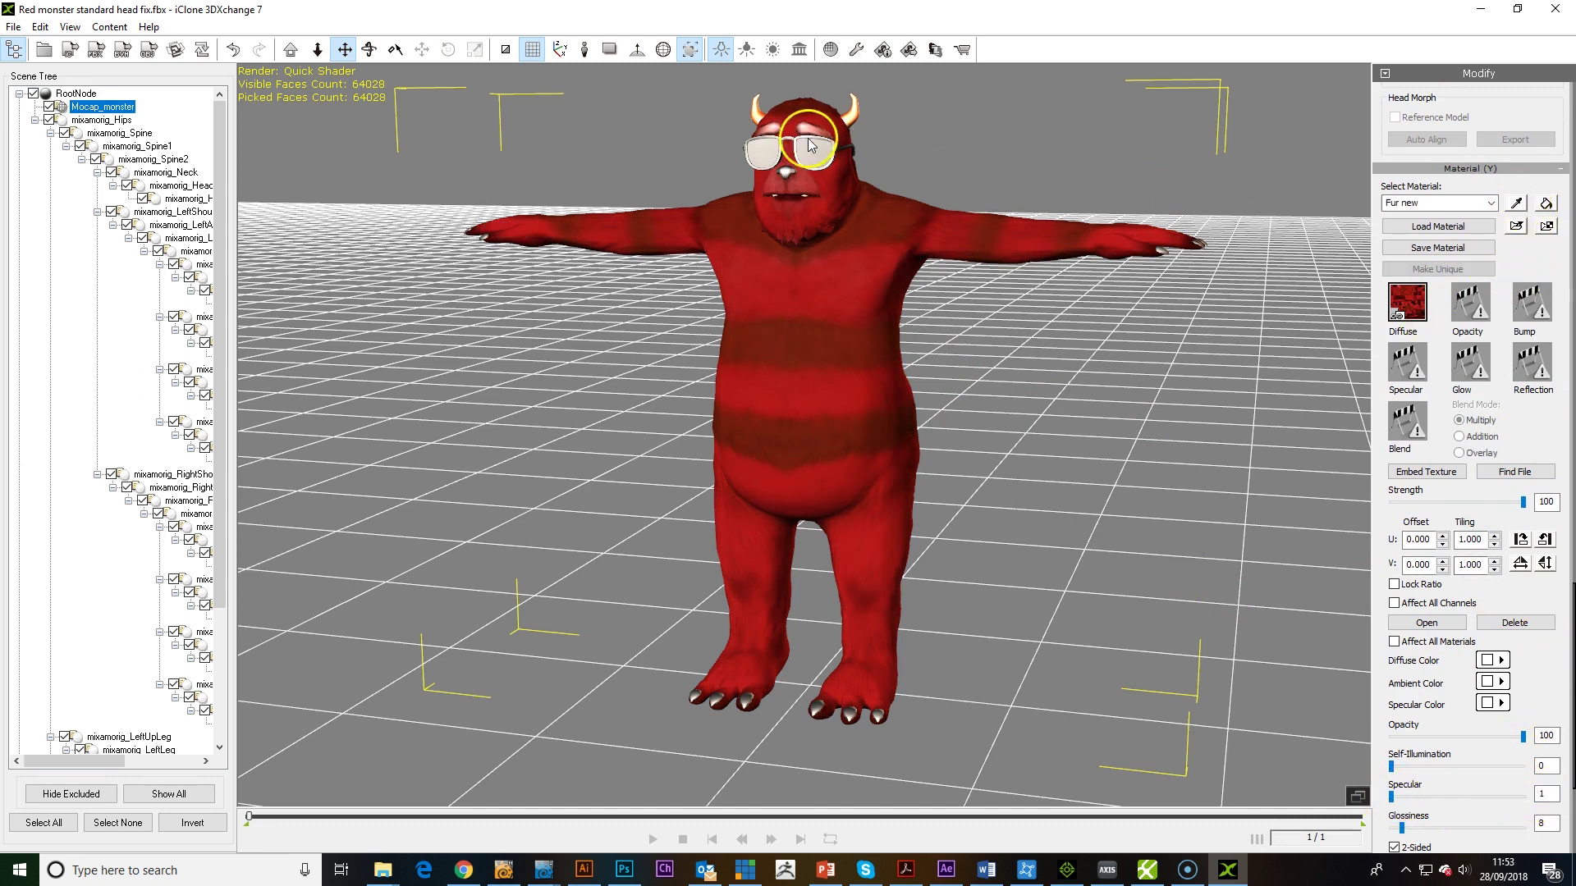
pyautogui.click(805, 130)
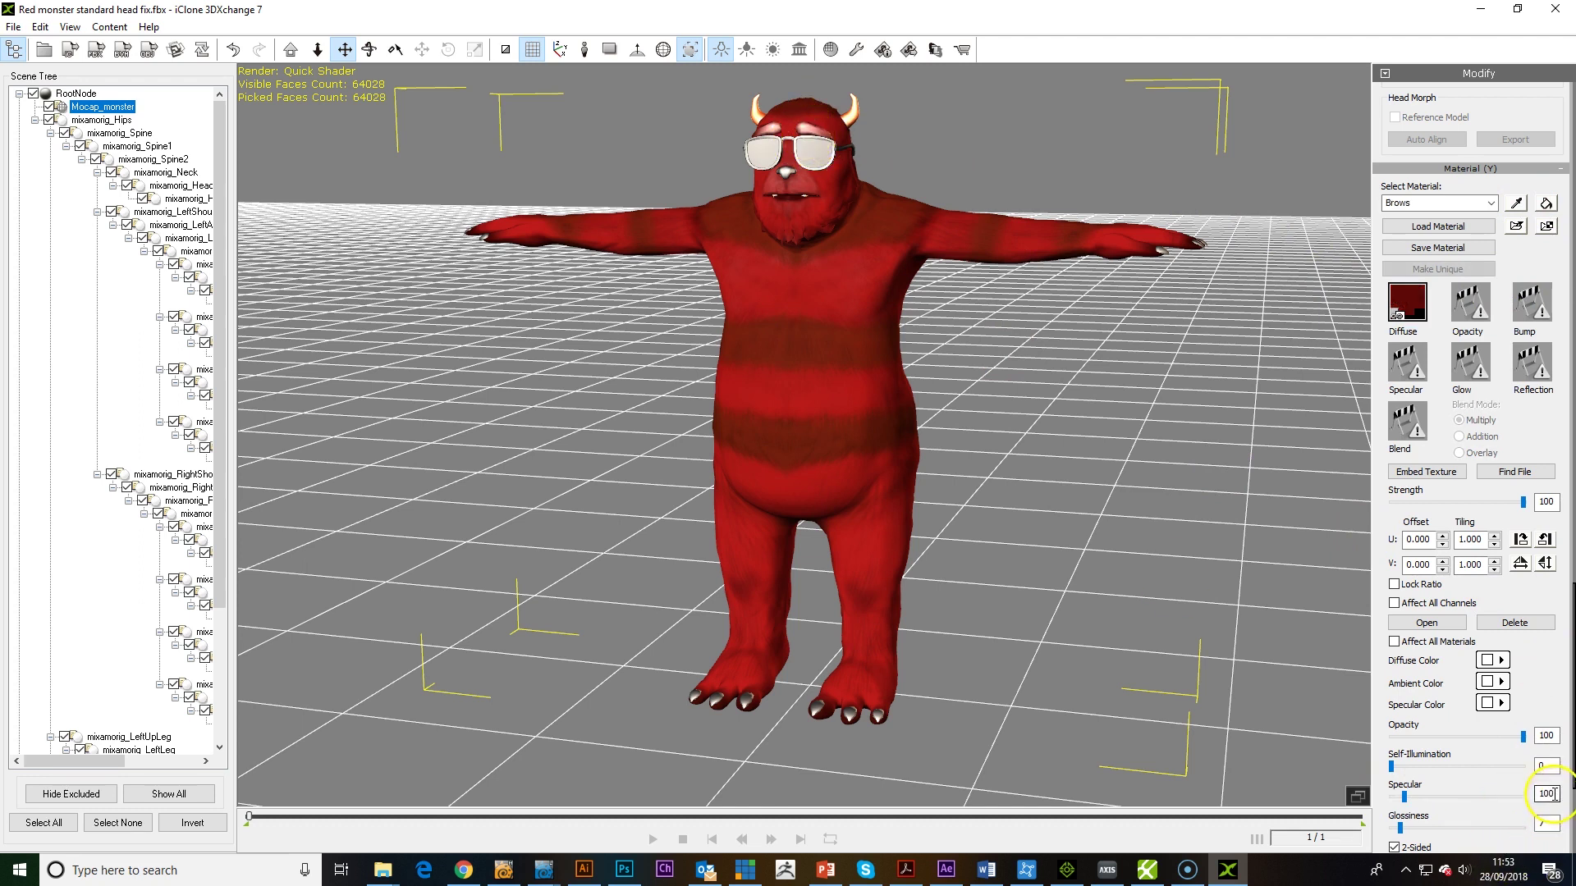
pyautogui.doubleClick(1553, 793)
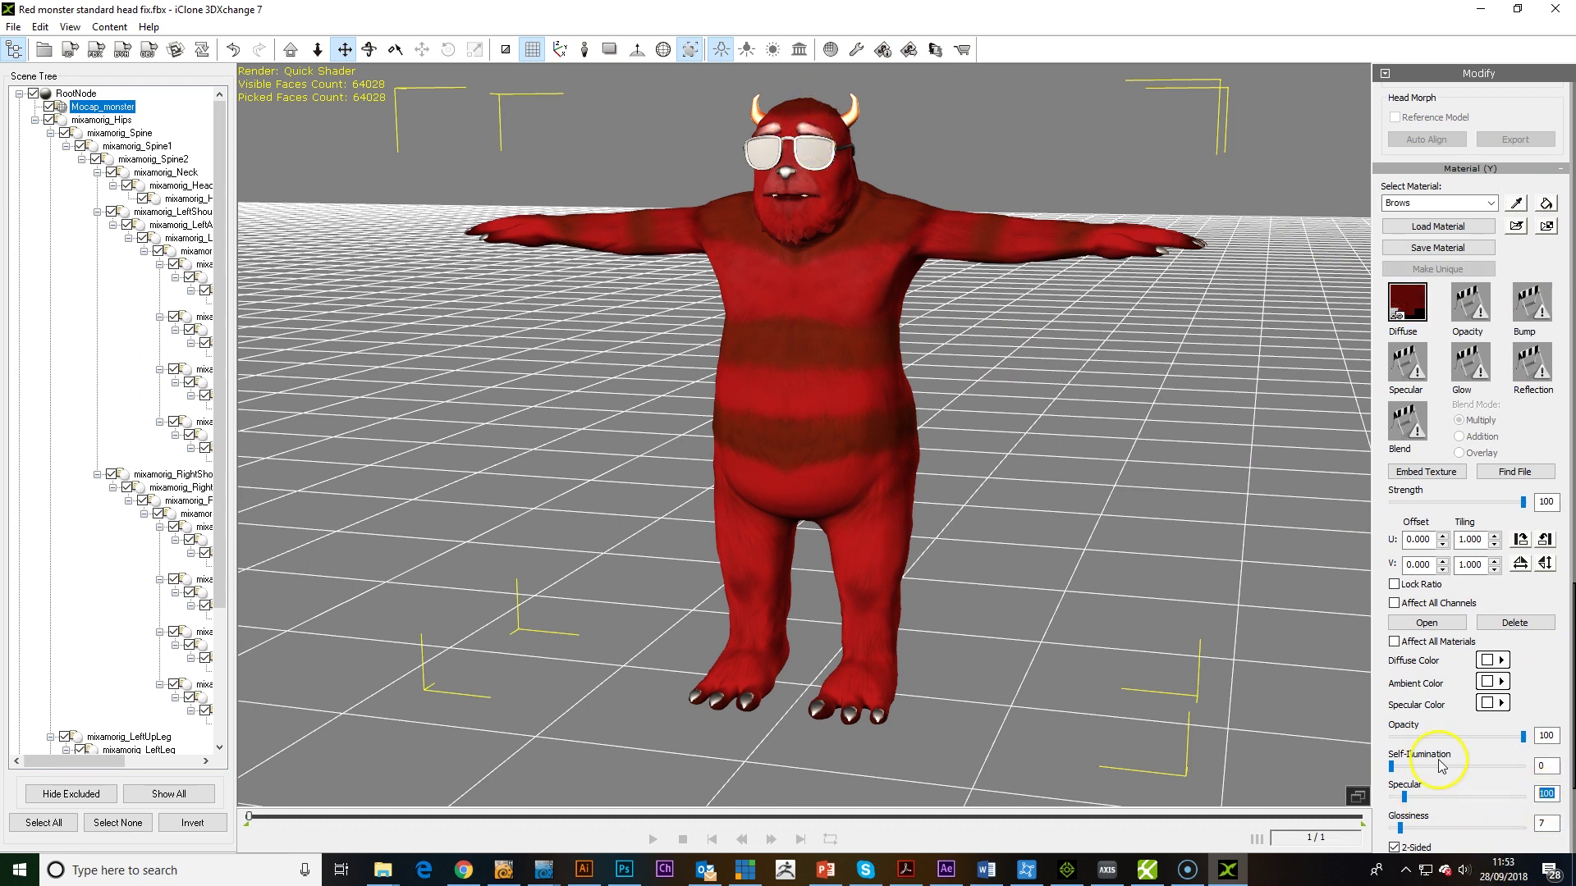
# Choose the Horns material and set its Specular value to 2.
pyautogui.click(1487, 203)
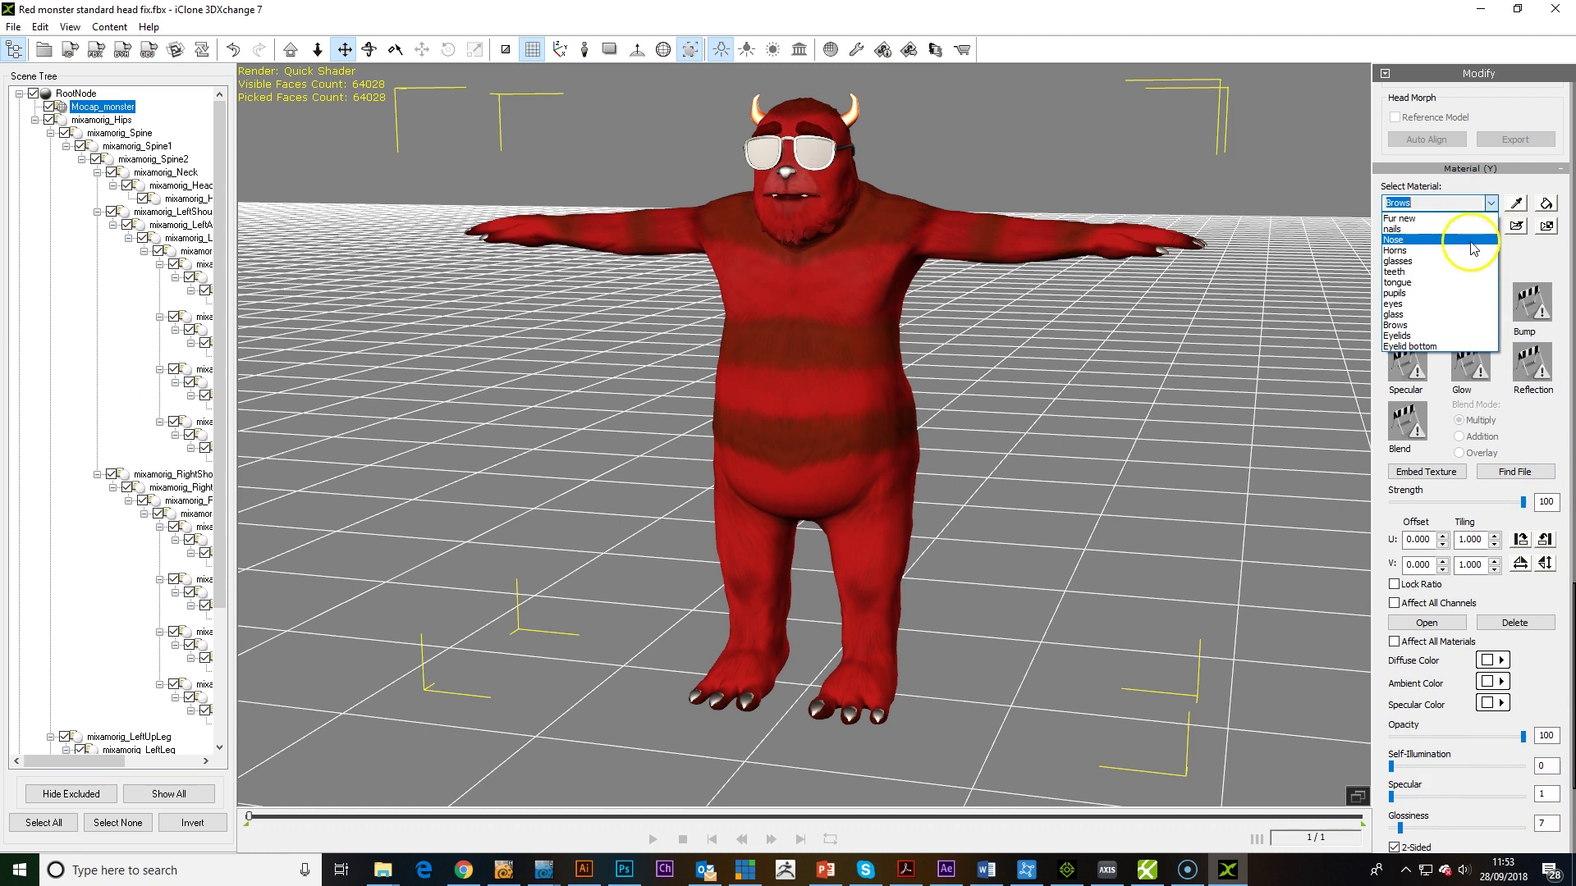
pyautogui.click(1473, 251)
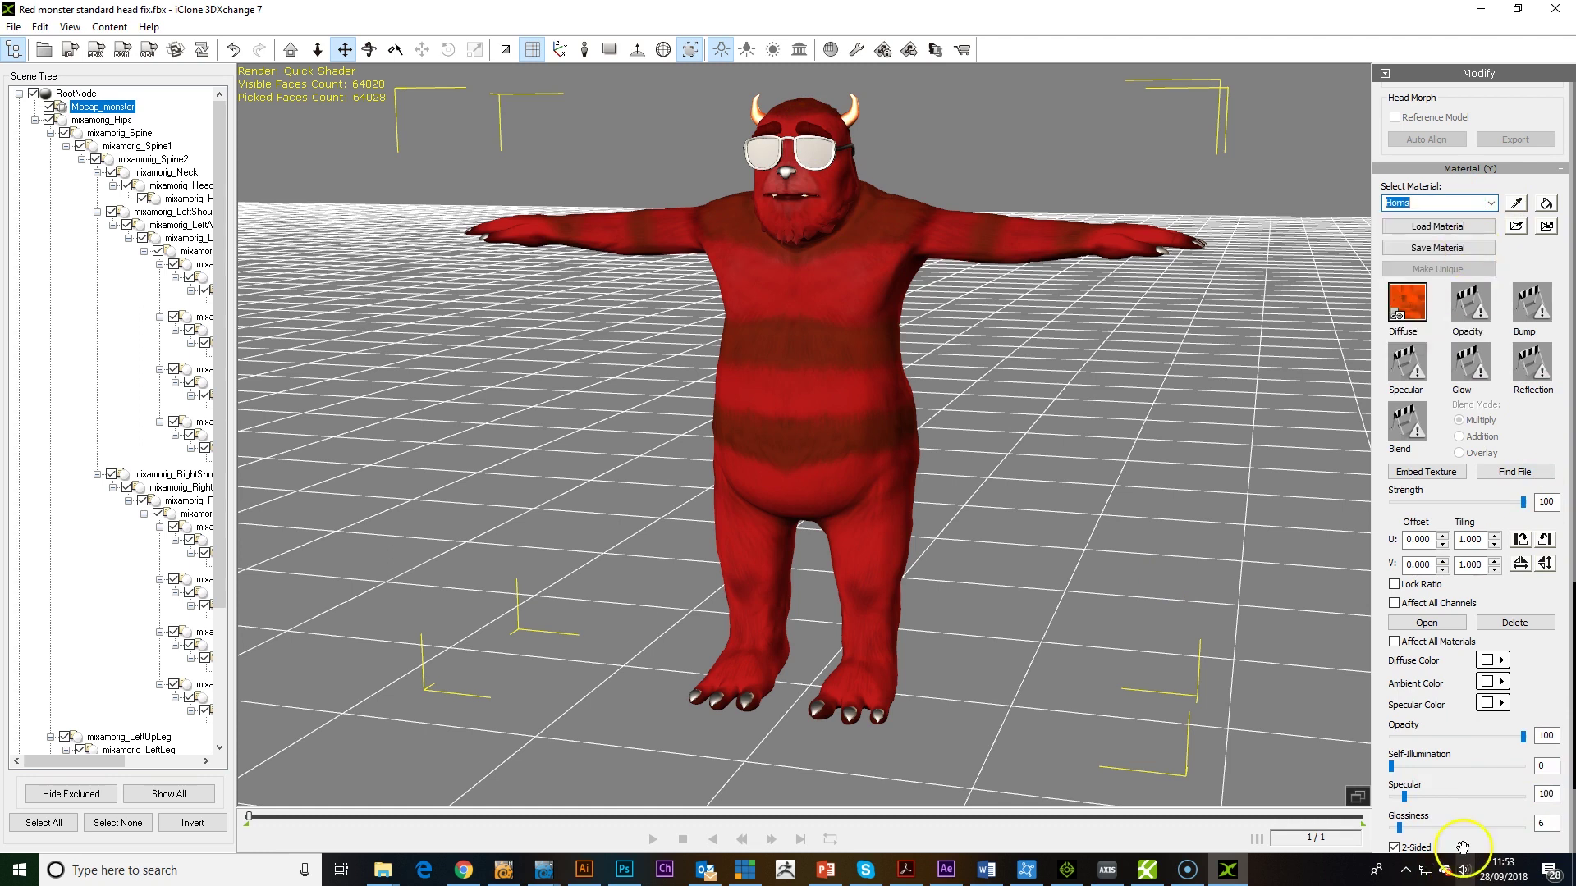
pyautogui.doubleClick(1551, 796)
pyautogui.write('2')
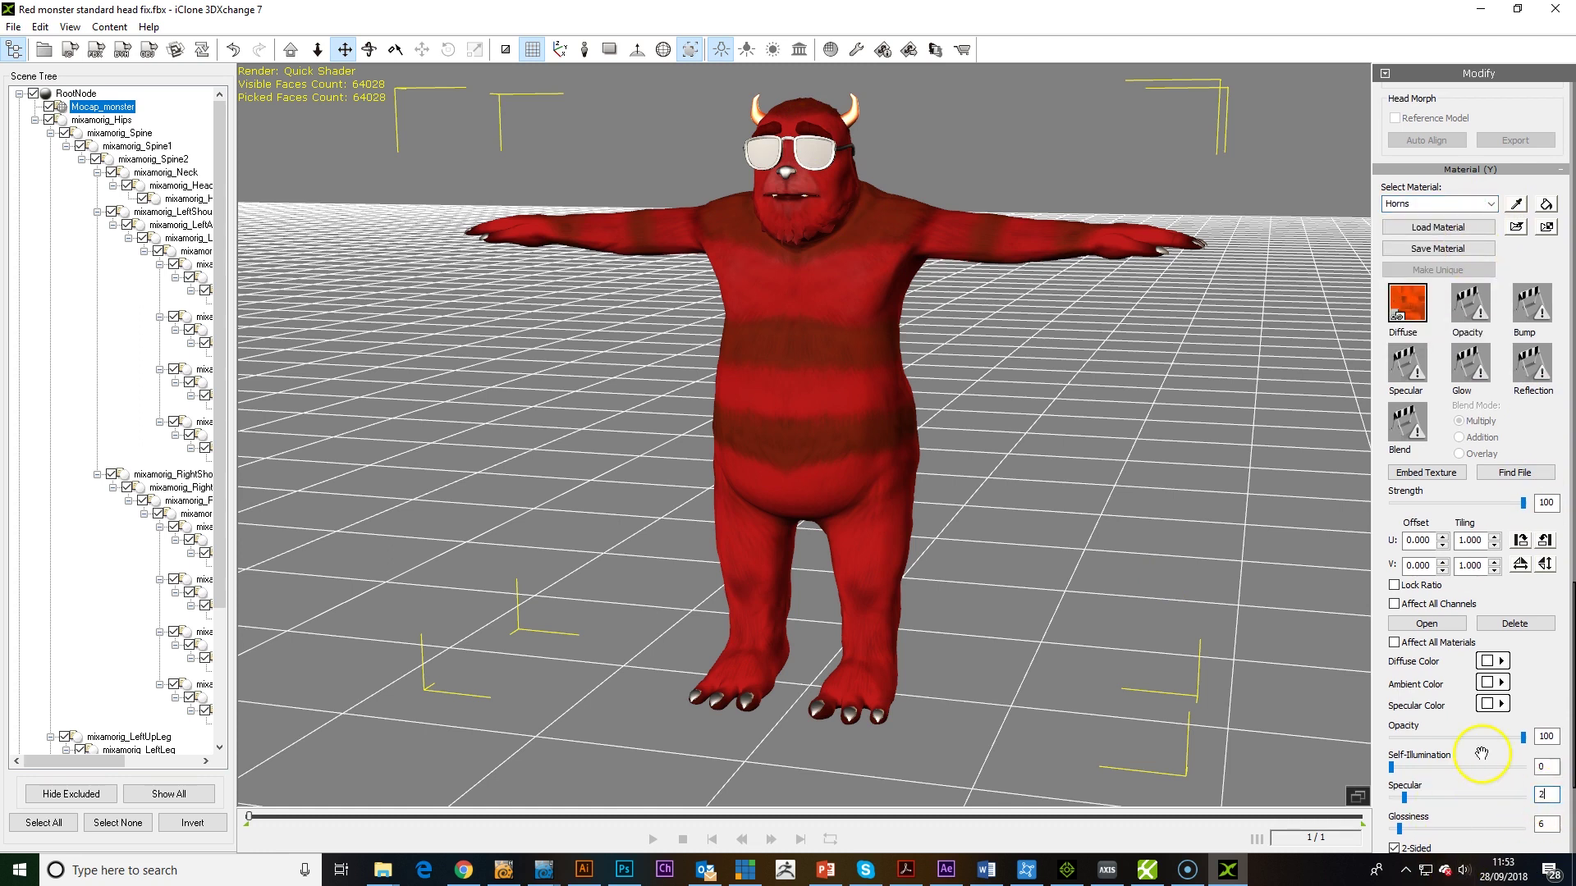
# Pick the Nose material on the monster's face and set its Specular value to 2.
pyautogui.click(1490, 204)
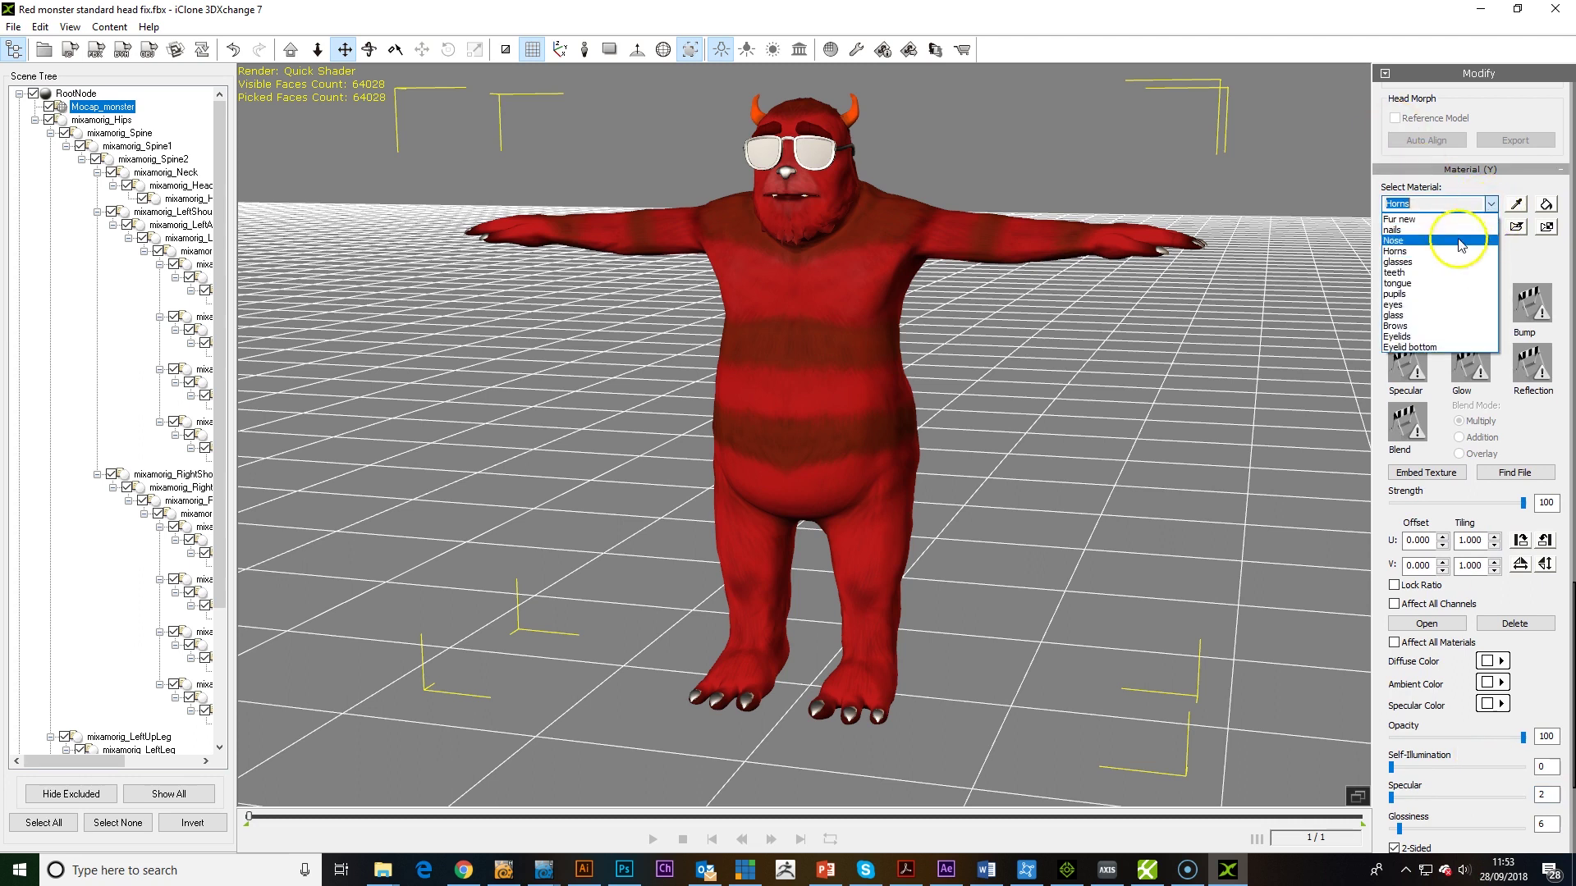
pyautogui.click(1522, 217)
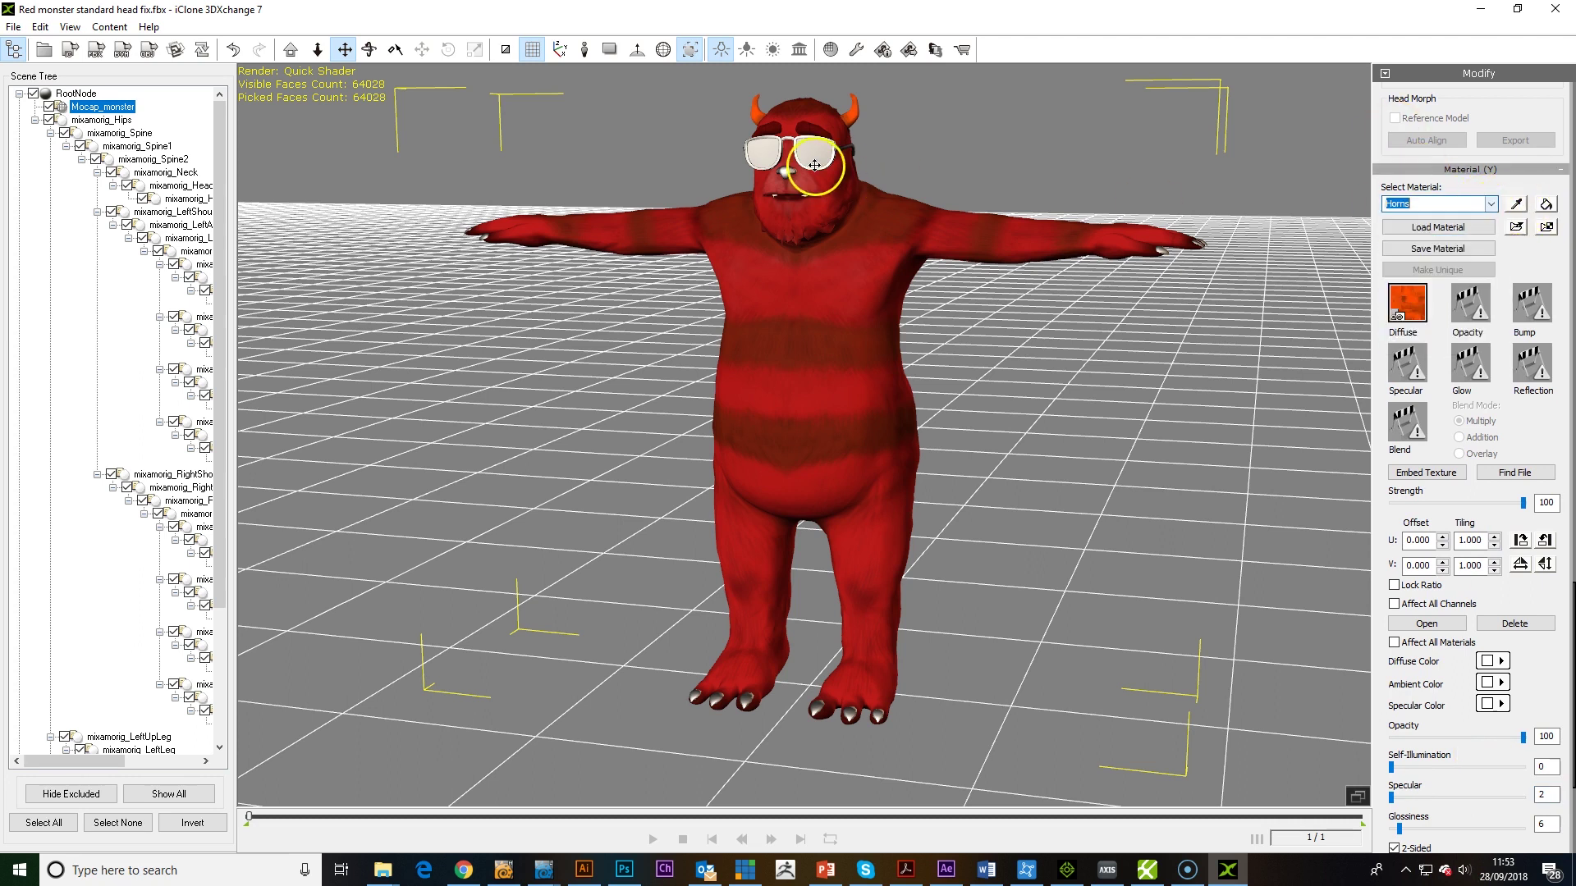
pyautogui.click(1514, 205)
pyautogui.click(786, 170)
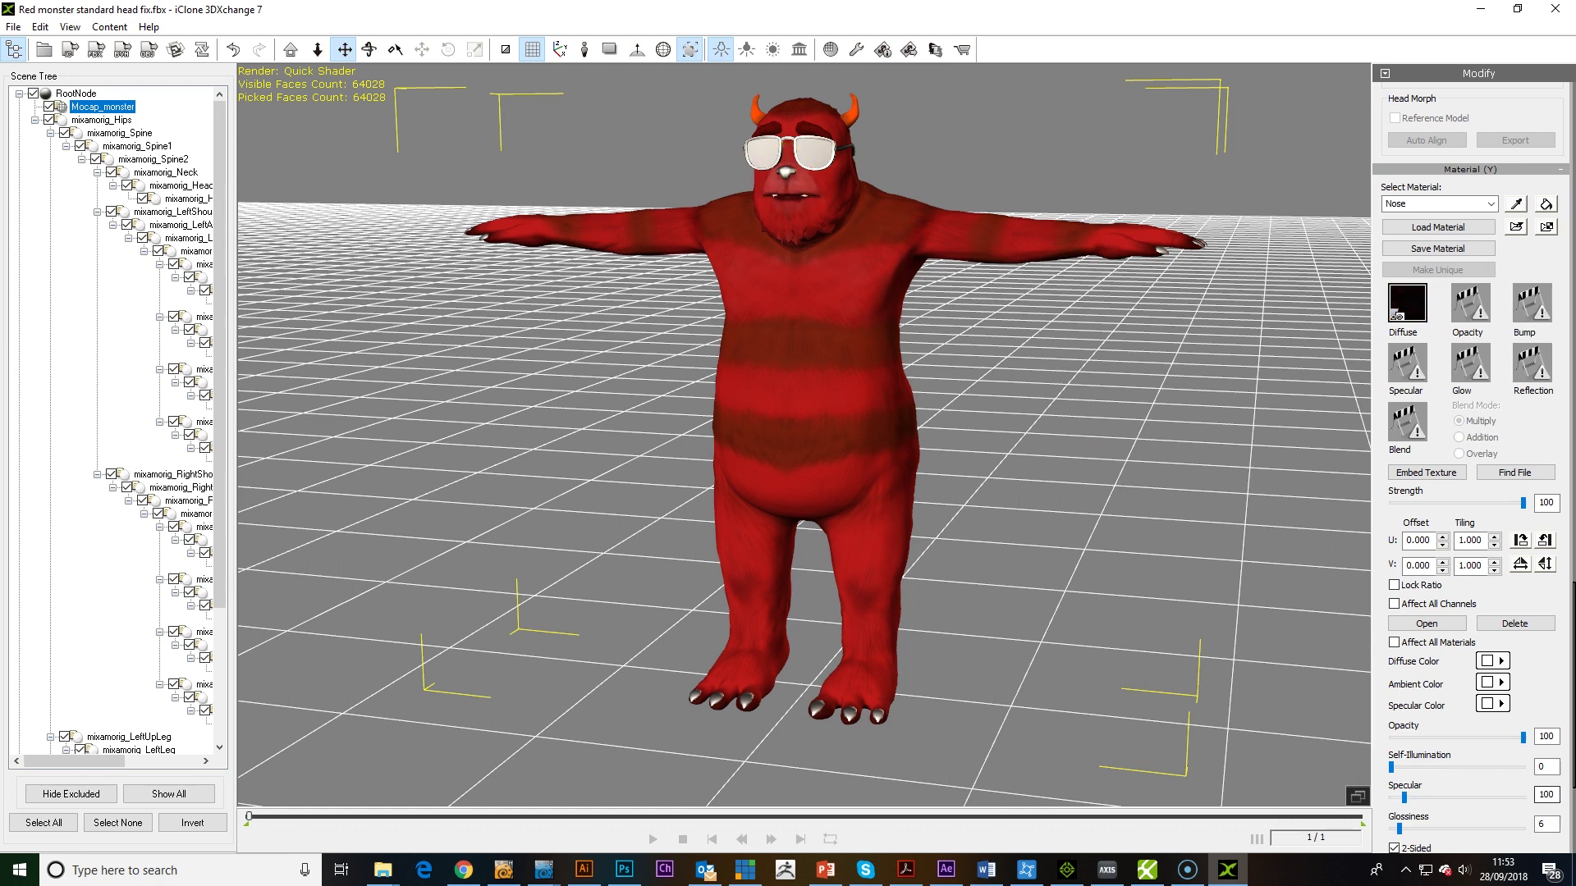
pyautogui.doubleClick(1554, 793)
# Pick the glasses material on the spectacle frame and set its Specular value to 5 and Glossiness to 18.
pyautogui.scroll(3, 858, 353)
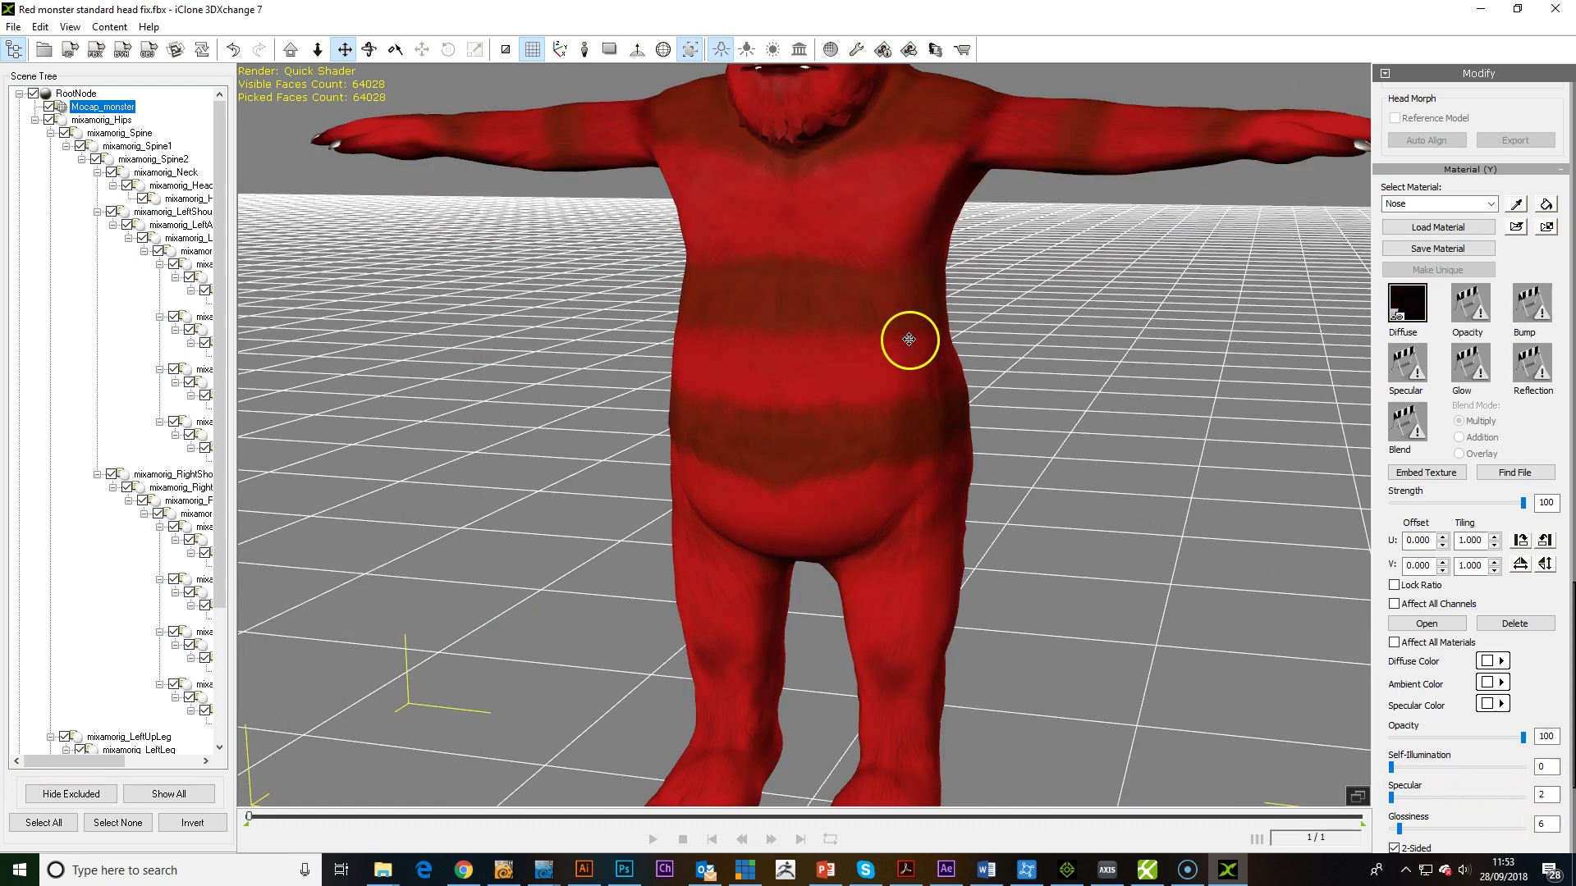
pyautogui.moveTo(943, 193); pyautogui.dragTo(943, 510, button='middle')
pyautogui.scroll(3, 970, 434)
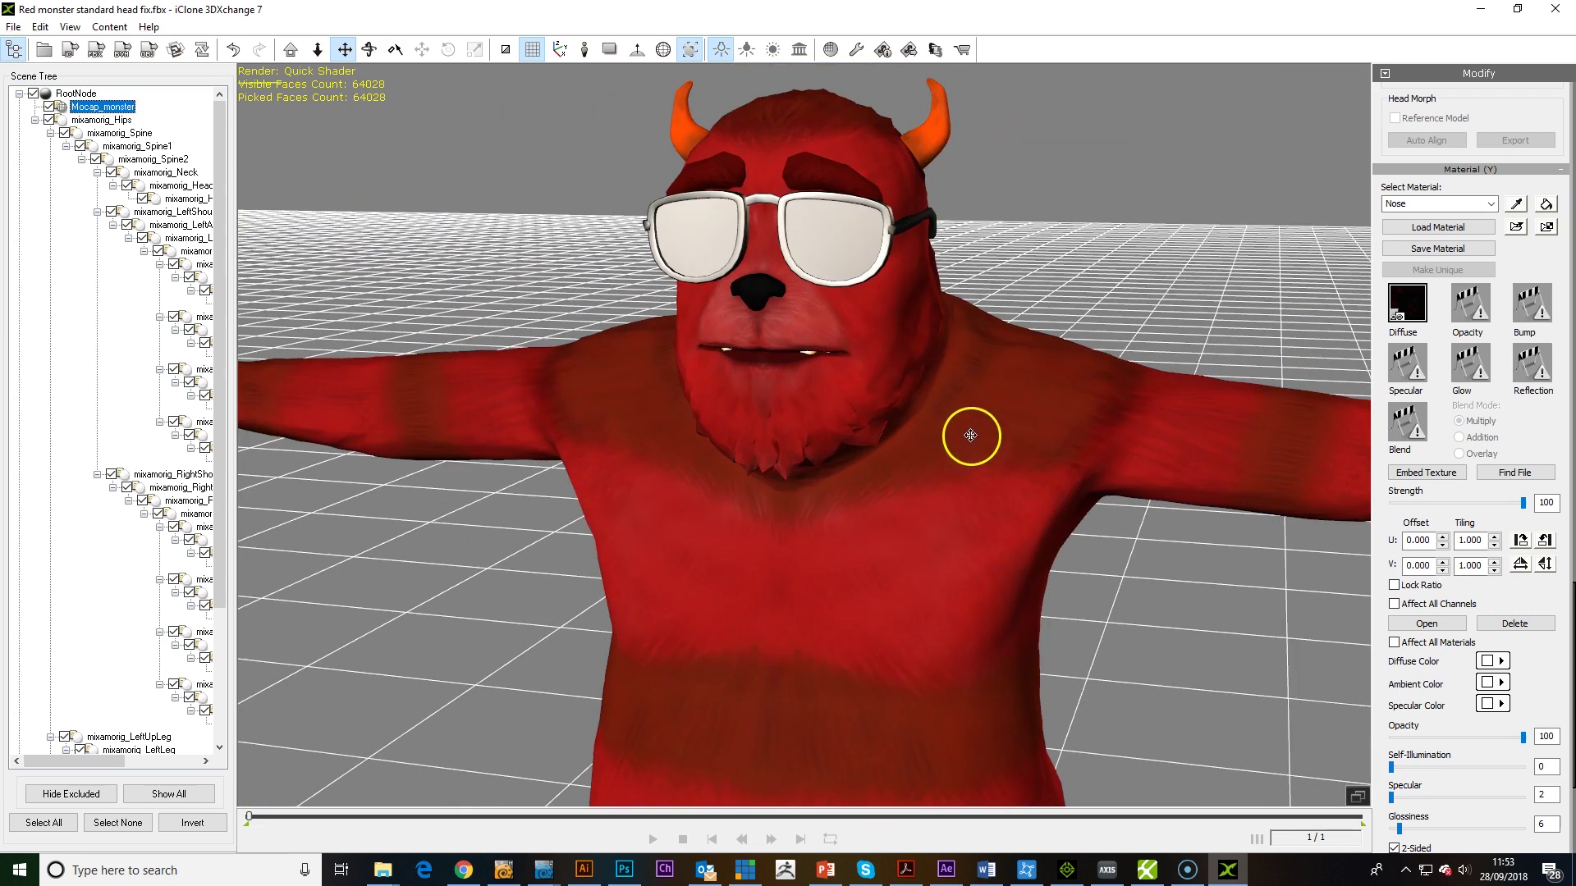
pyautogui.click(885, 251)
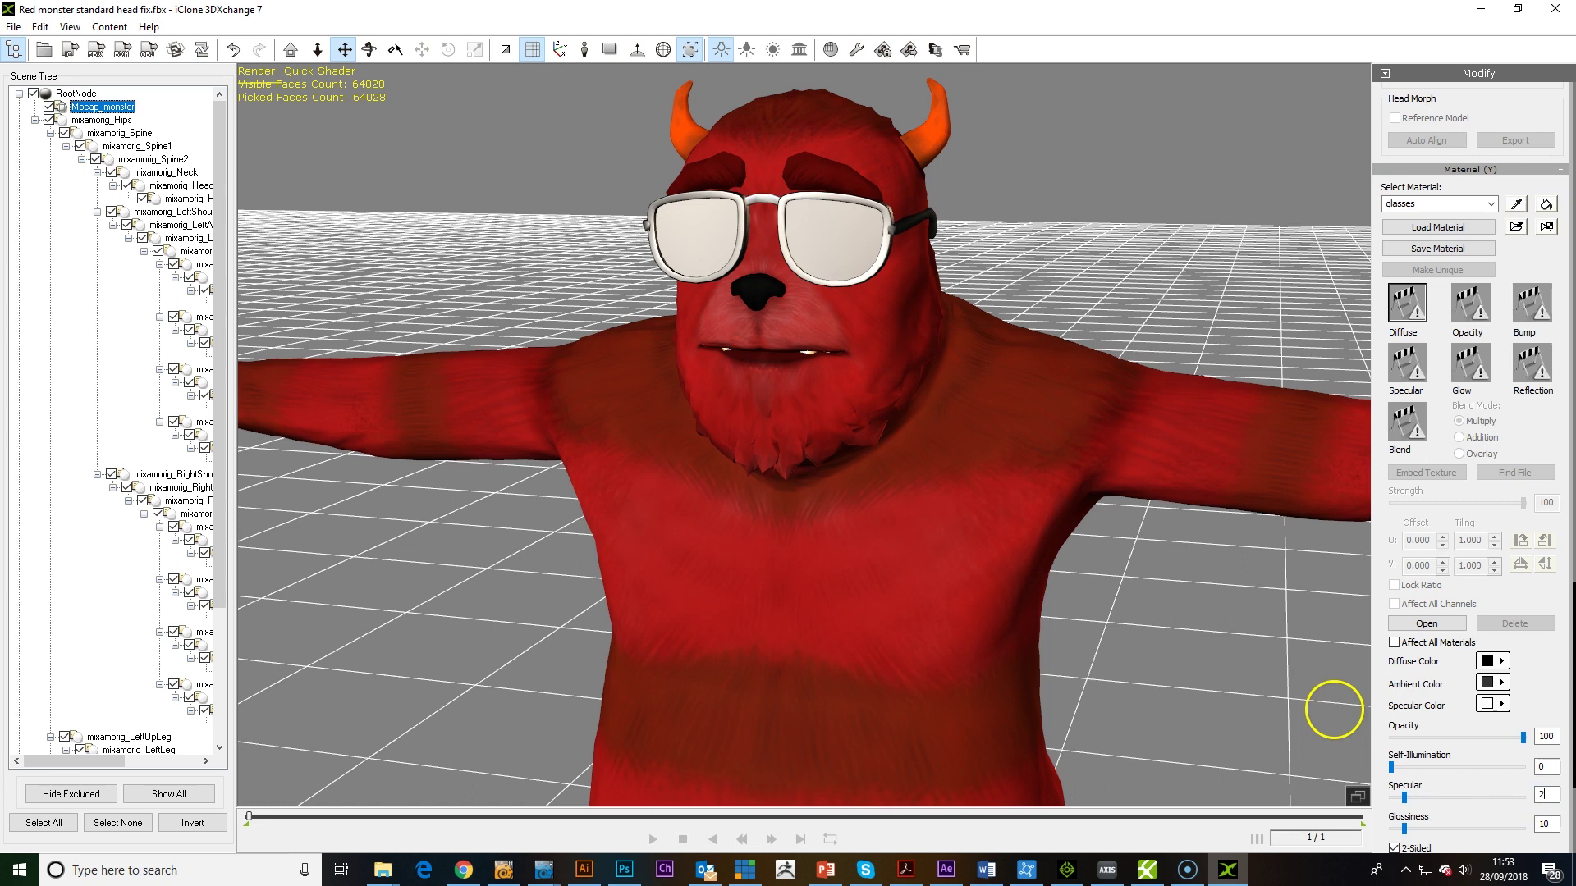
pyautogui.write('2')
pyautogui.press('Return')
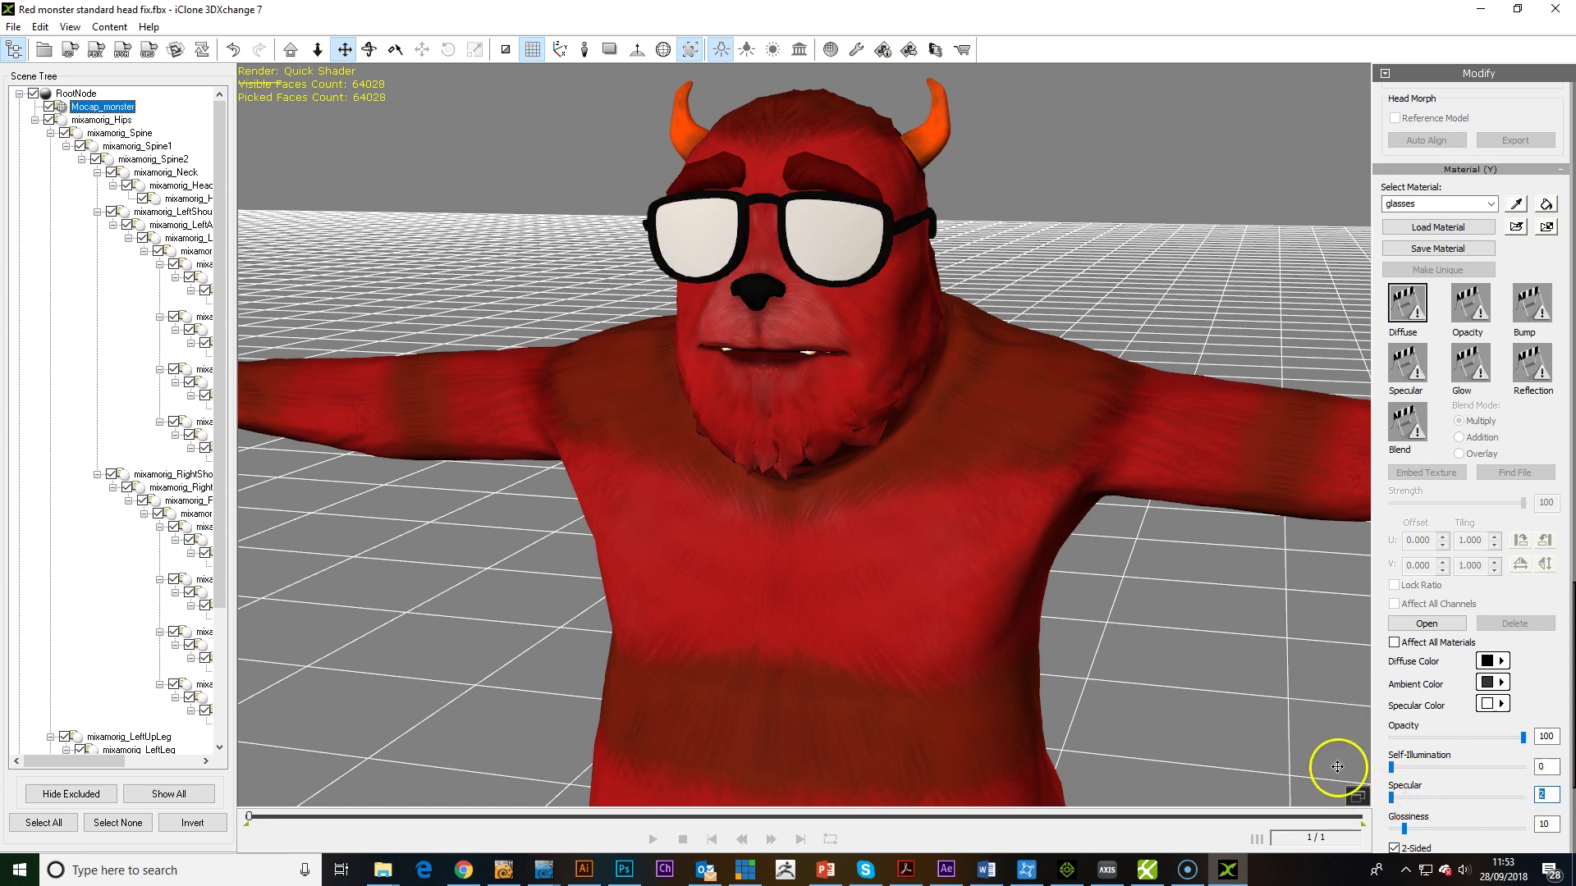
pyautogui.moveTo(1403, 830); pyautogui.dragTo(1420, 836)
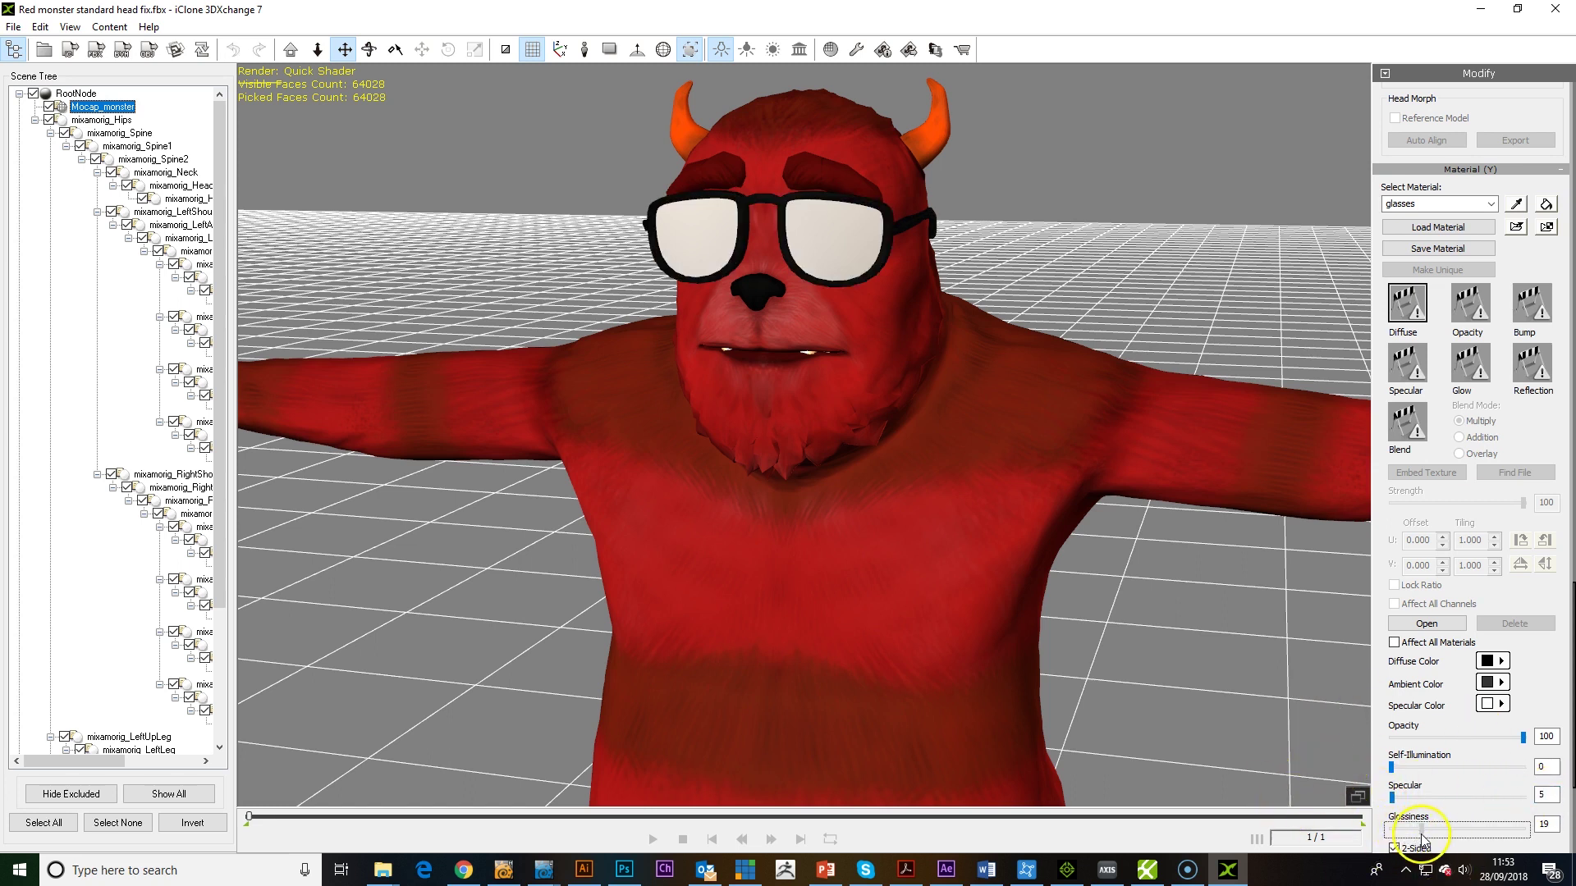
# Pick the glass material on the spectacle lenses and lower its Opacity to 17.
pyautogui.click(1517, 203)
pyautogui.click(837, 253)
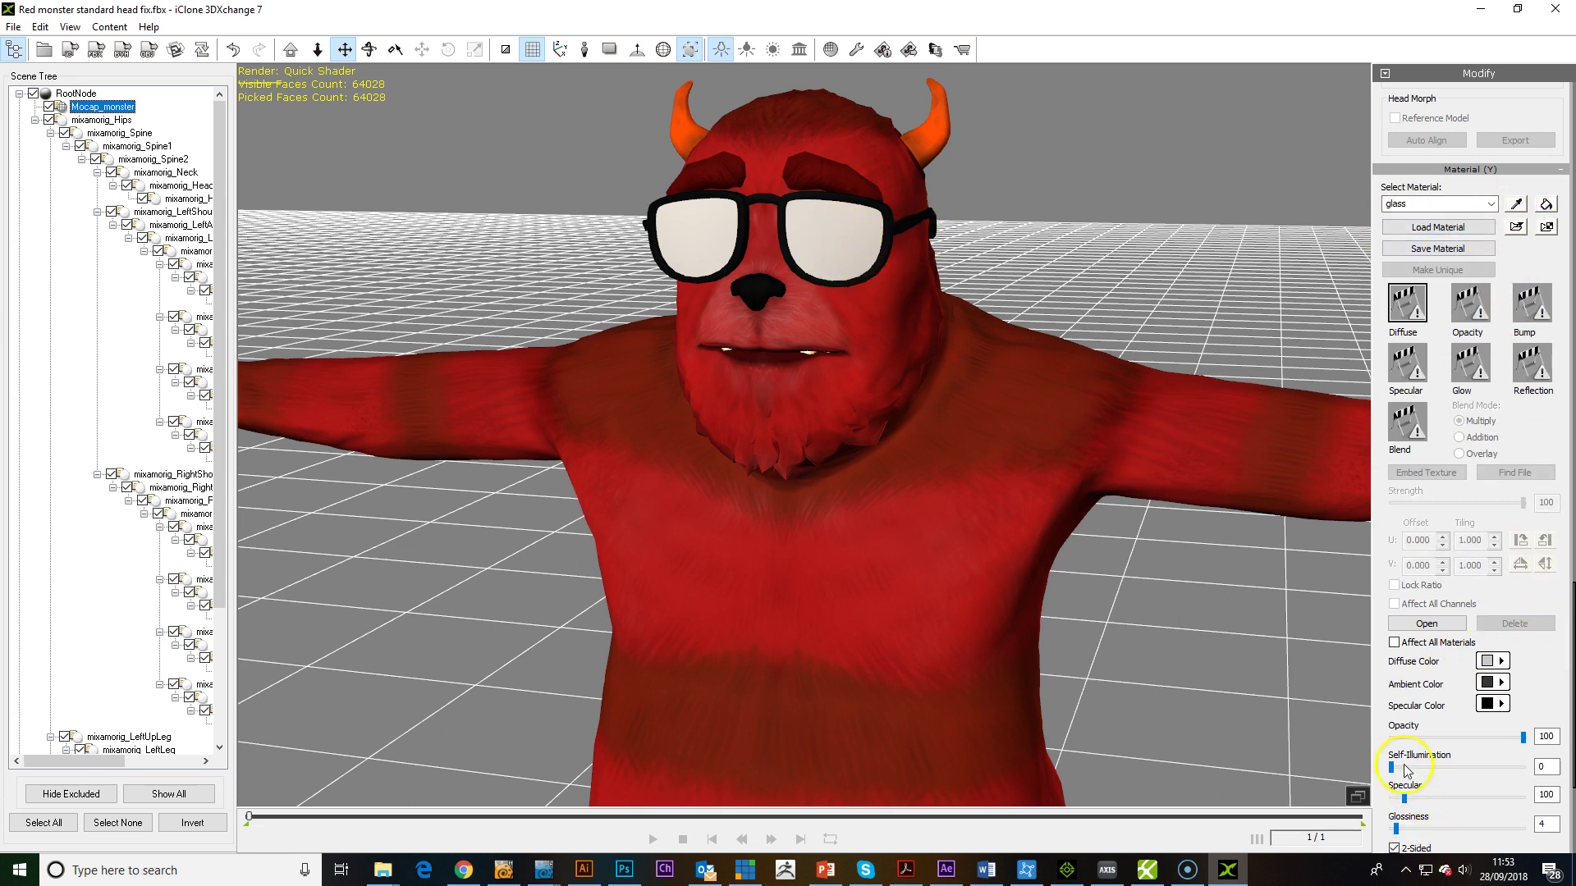
pyautogui.moveTo(1522, 738); pyautogui.dragTo(1415, 749)
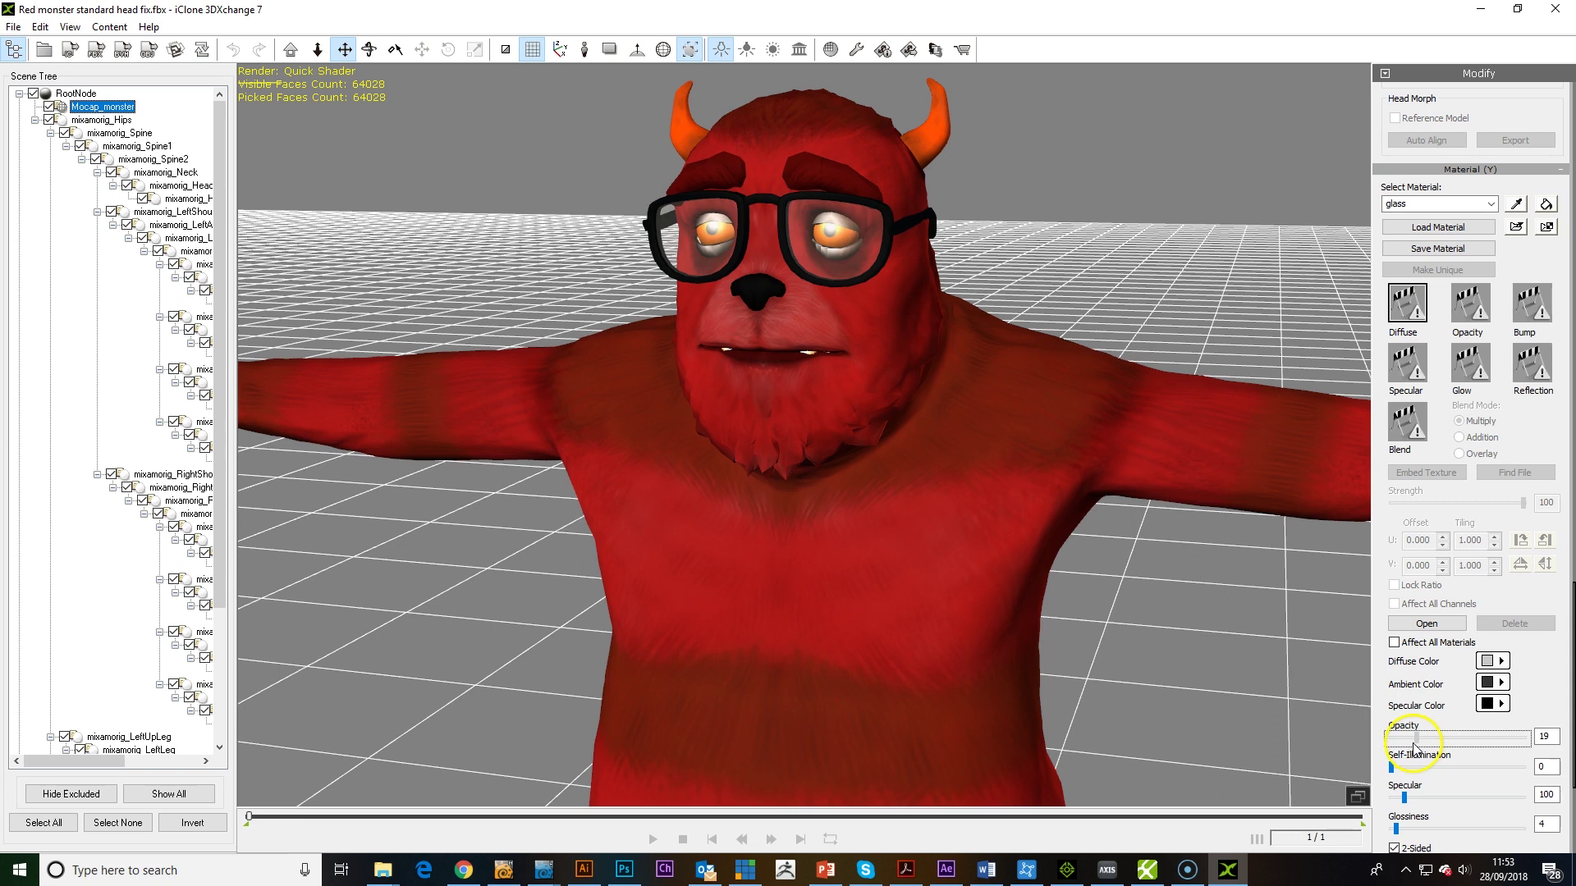
# Choose the eyes material and set its Specular value to 2.
pyautogui.click(1490, 203)
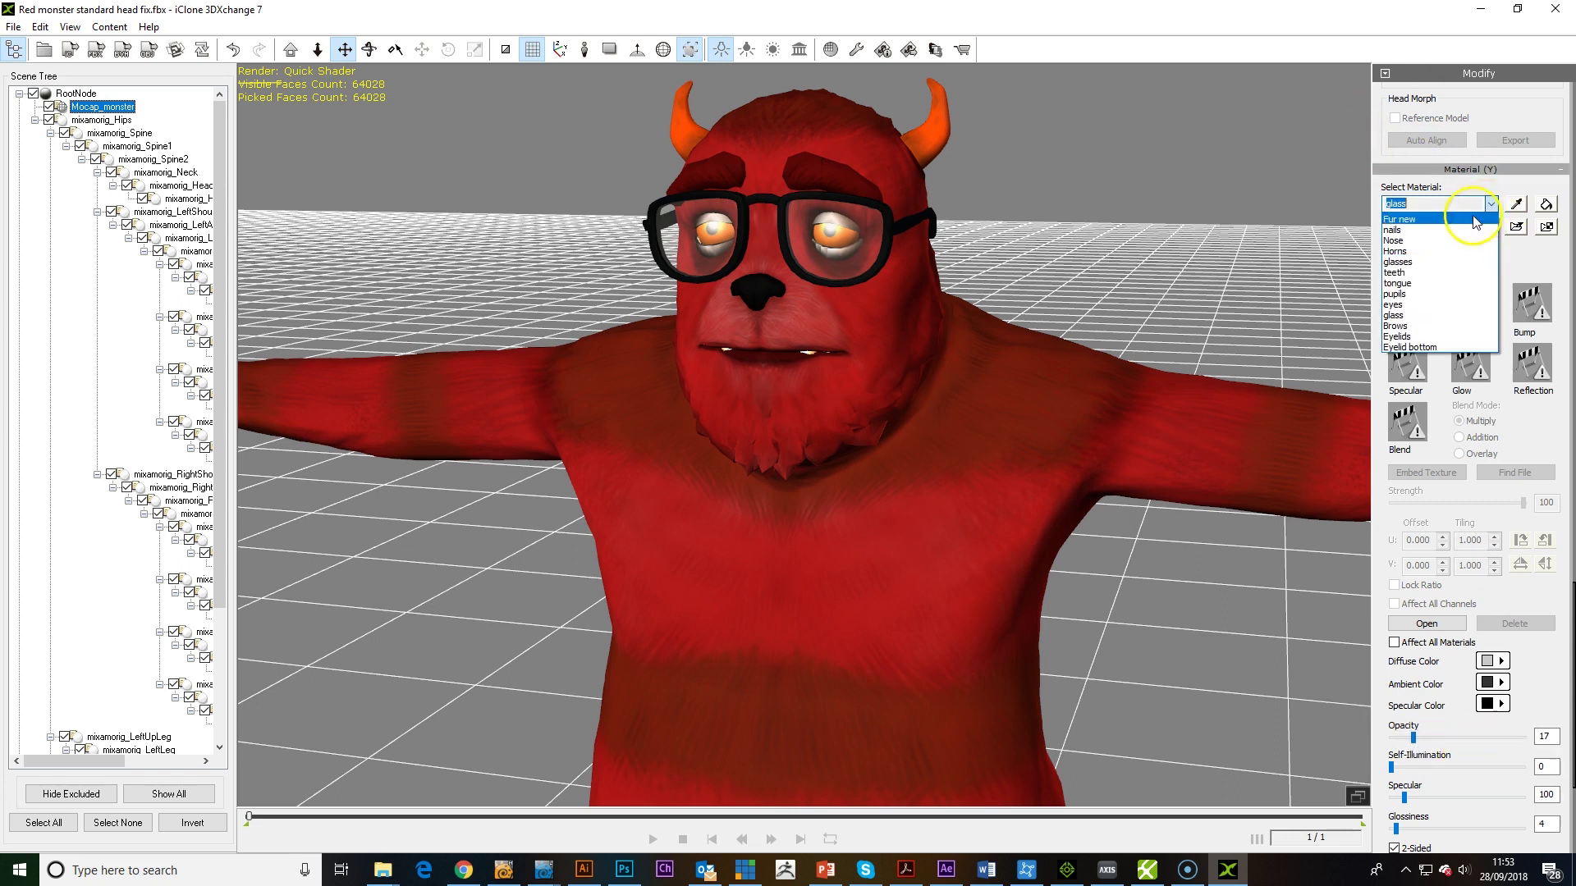
pyautogui.click(1443, 302)
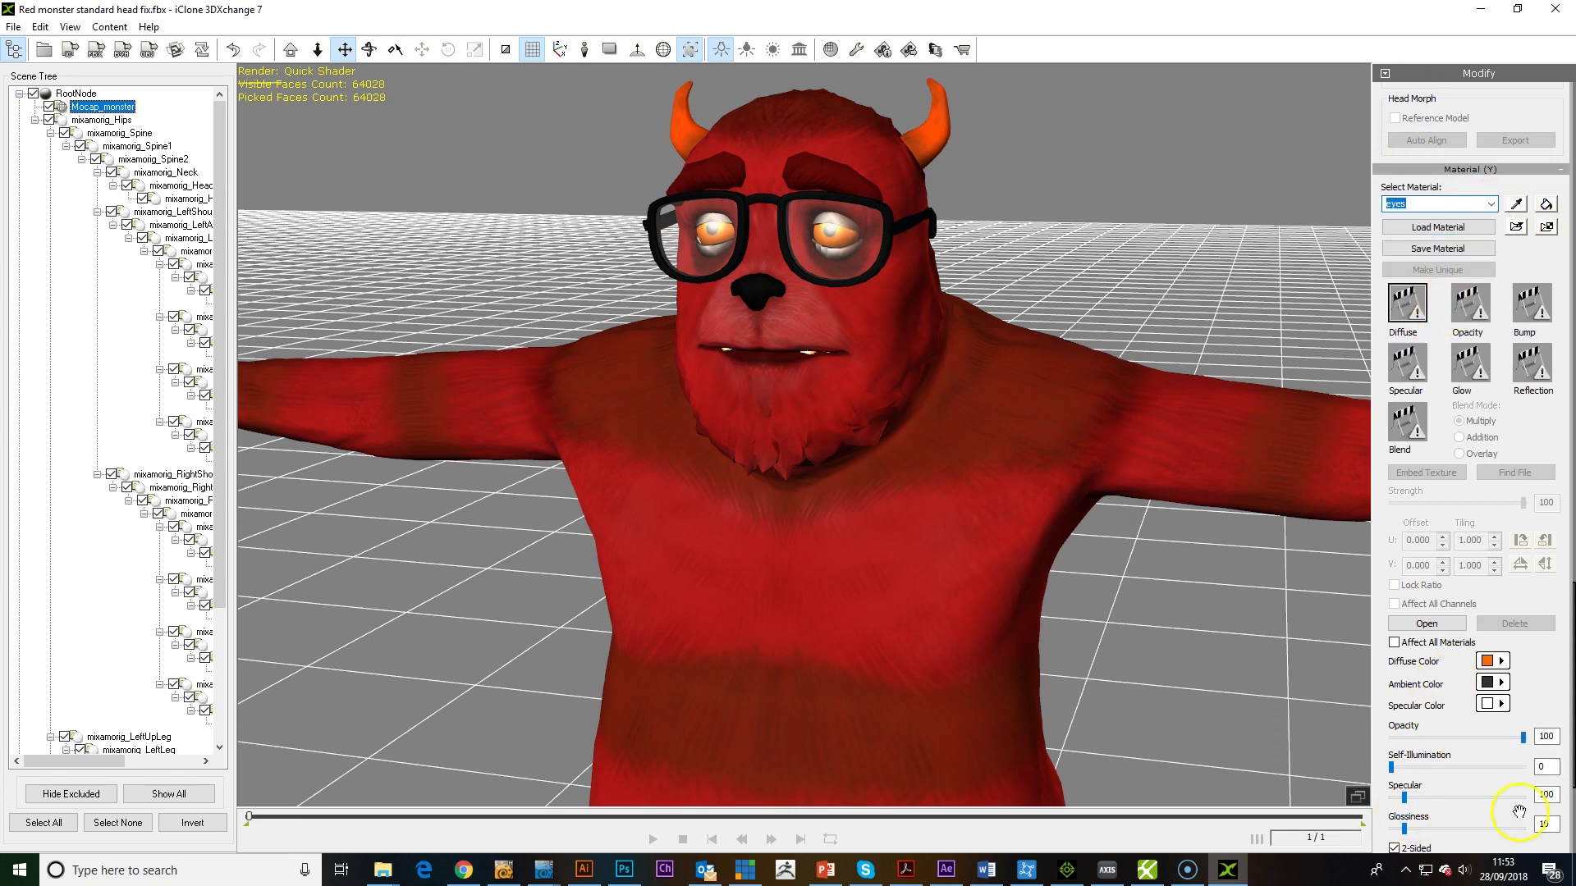
pyautogui.moveTo(1552, 795); pyautogui.dragTo(1378, 773)
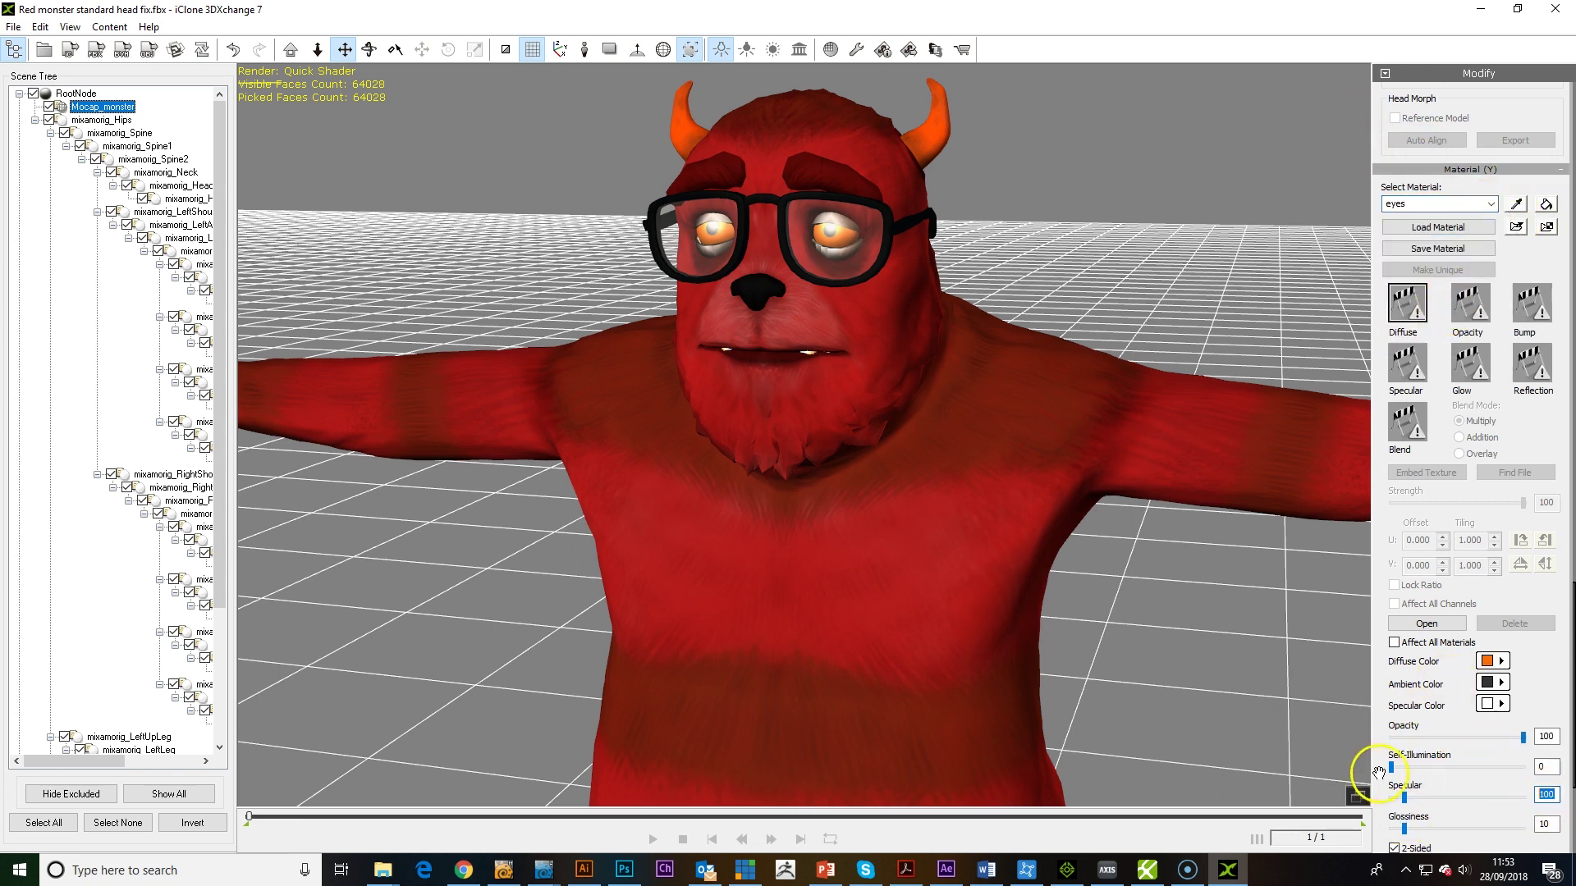
pyautogui.click(1551, 768)
# Choose the pupils material and set its Specular value to 10 and Glossiness to 30.
pyautogui.click(1491, 204)
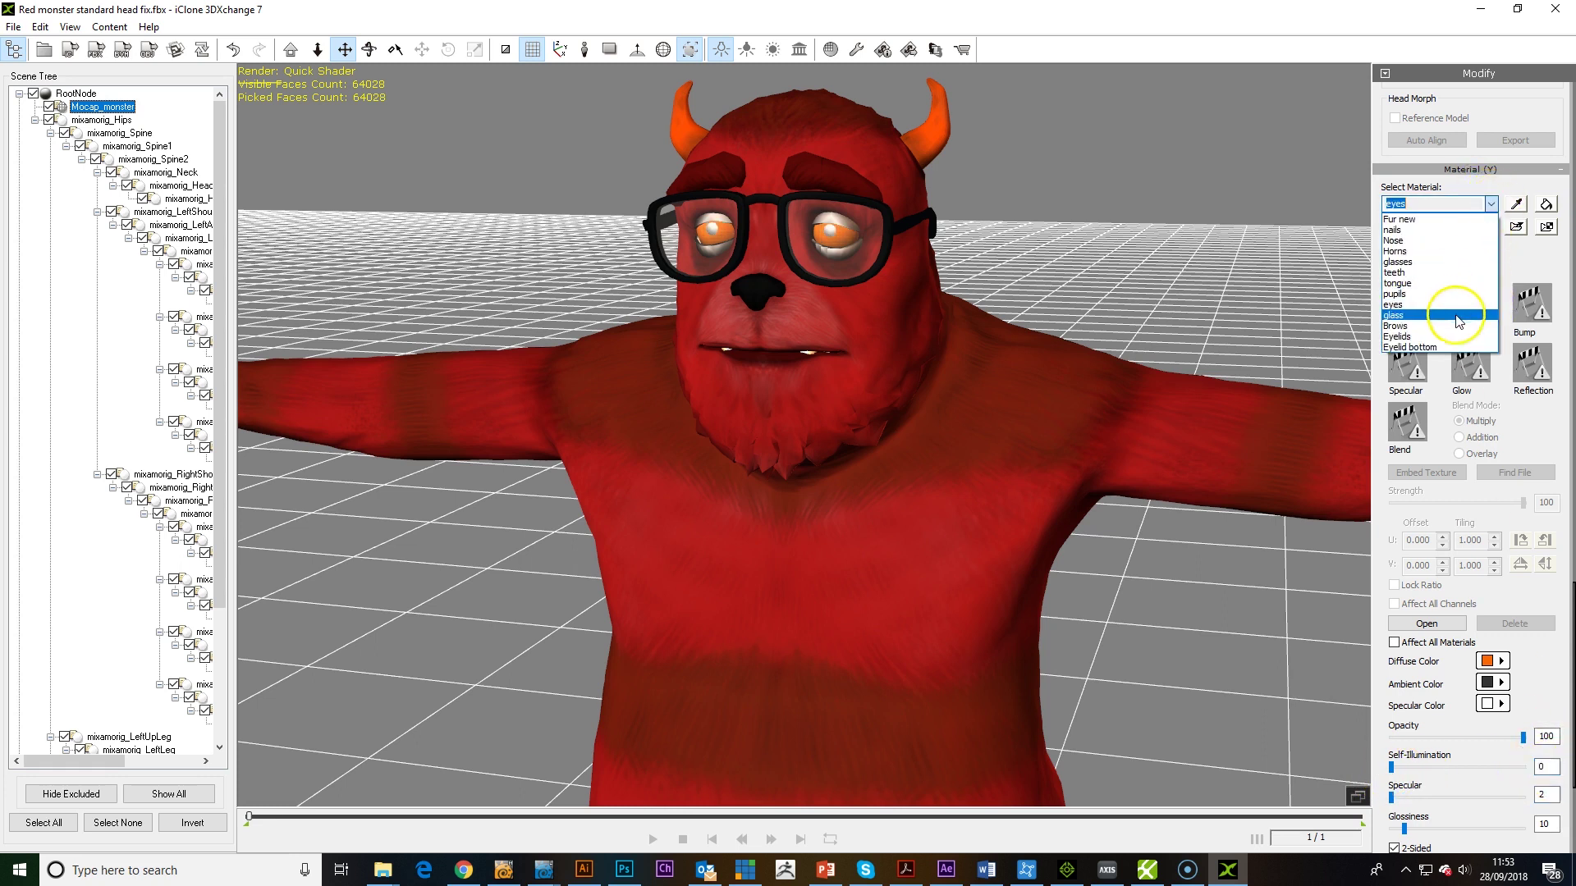
pyautogui.click(1453, 294)
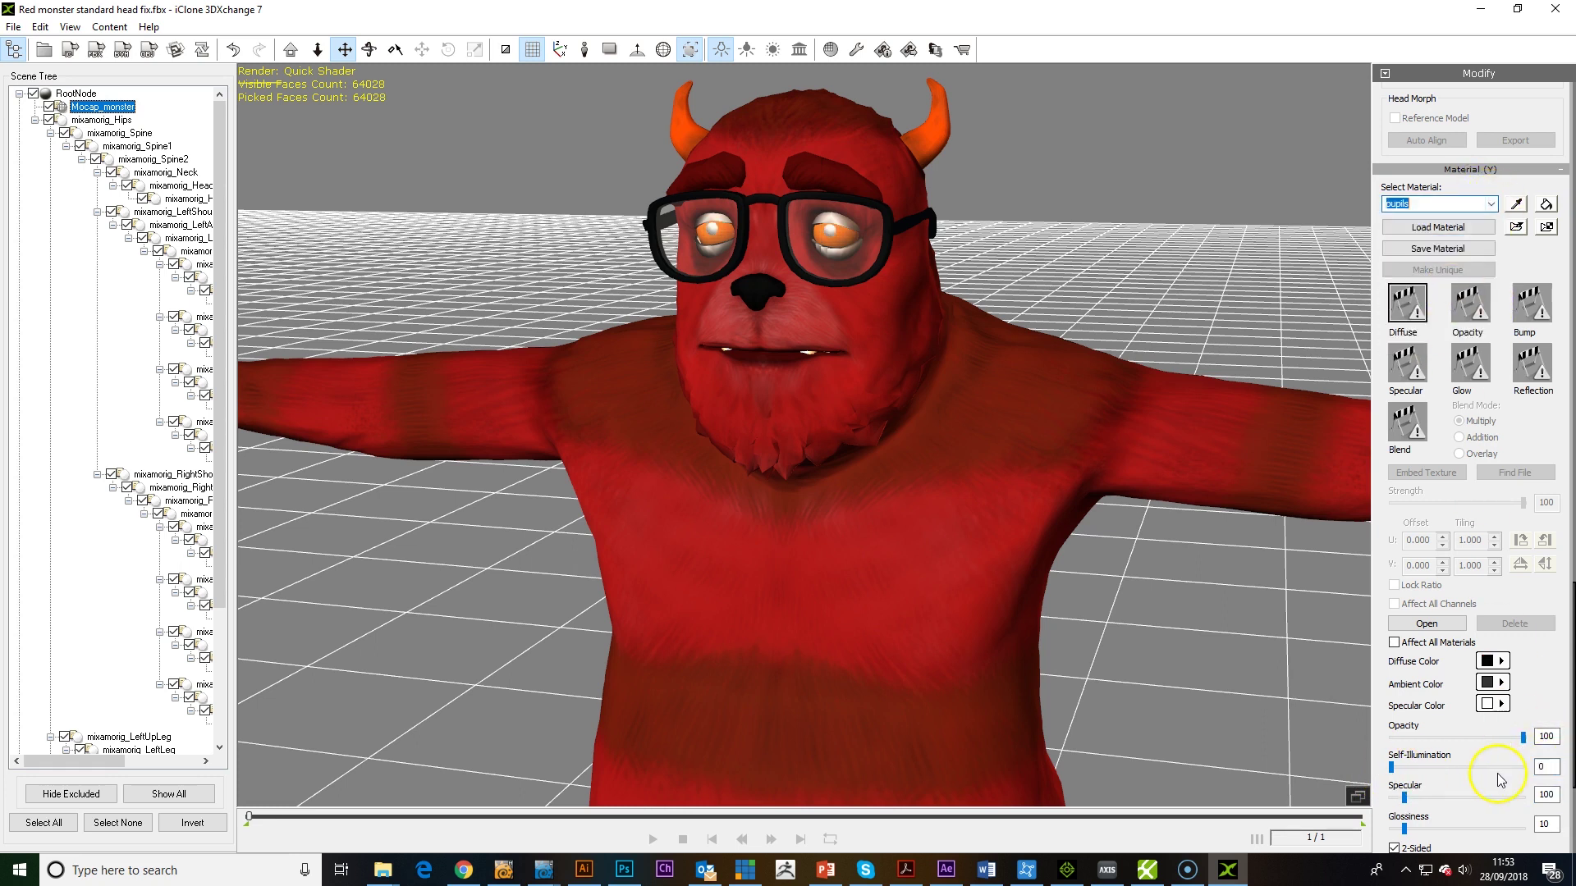
pyautogui.doubleClick(1559, 793)
pyautogui.write('10')
pyautogui.click(1555, 824)
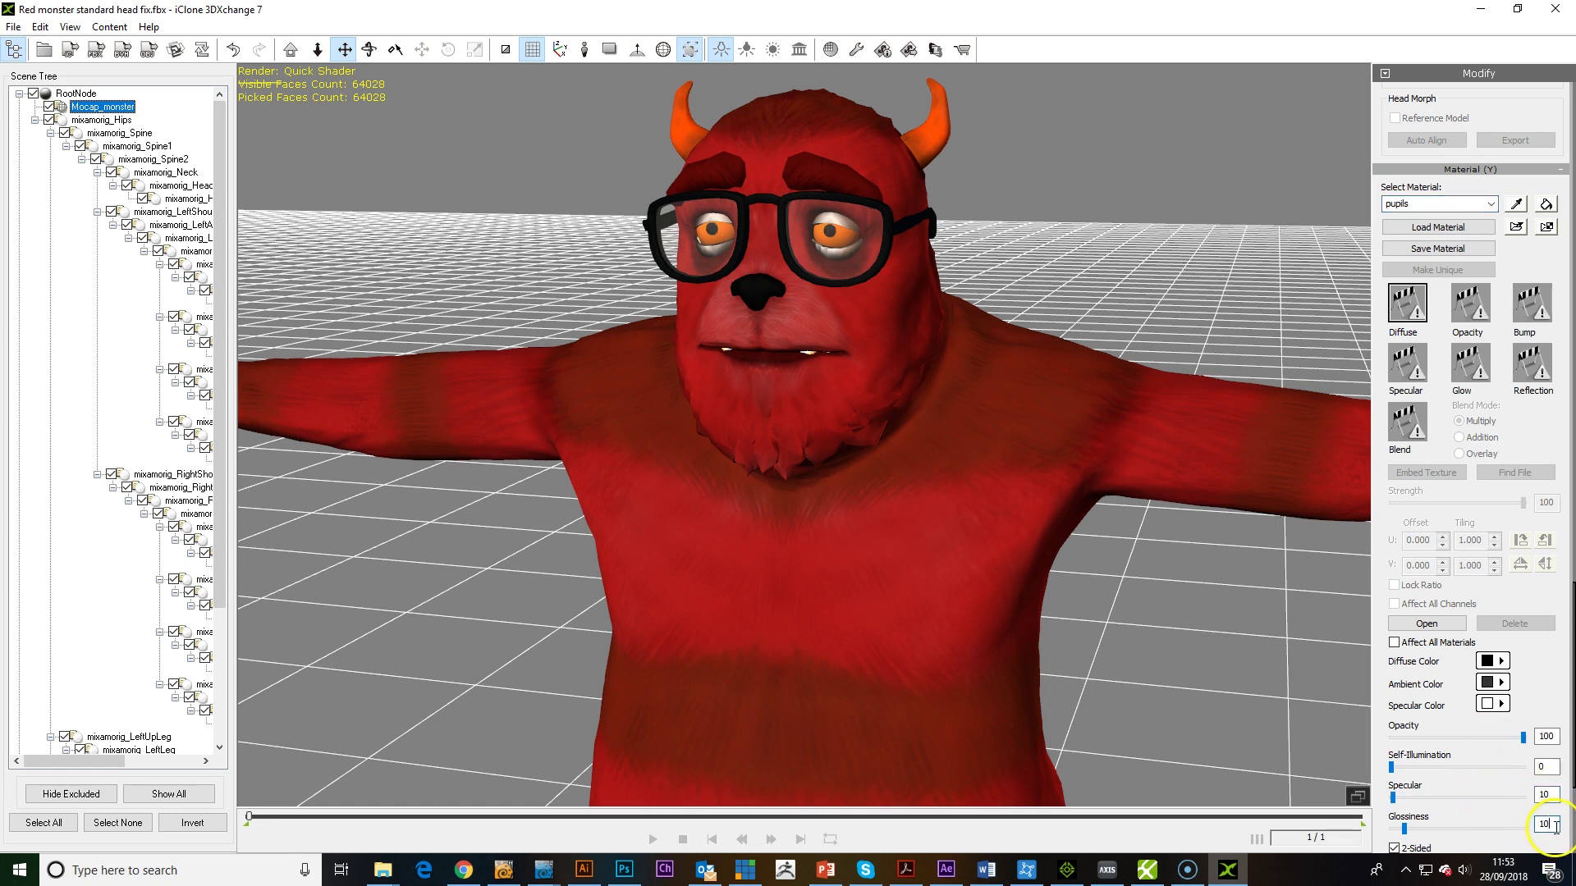
pyautogui.click(1412, 828)
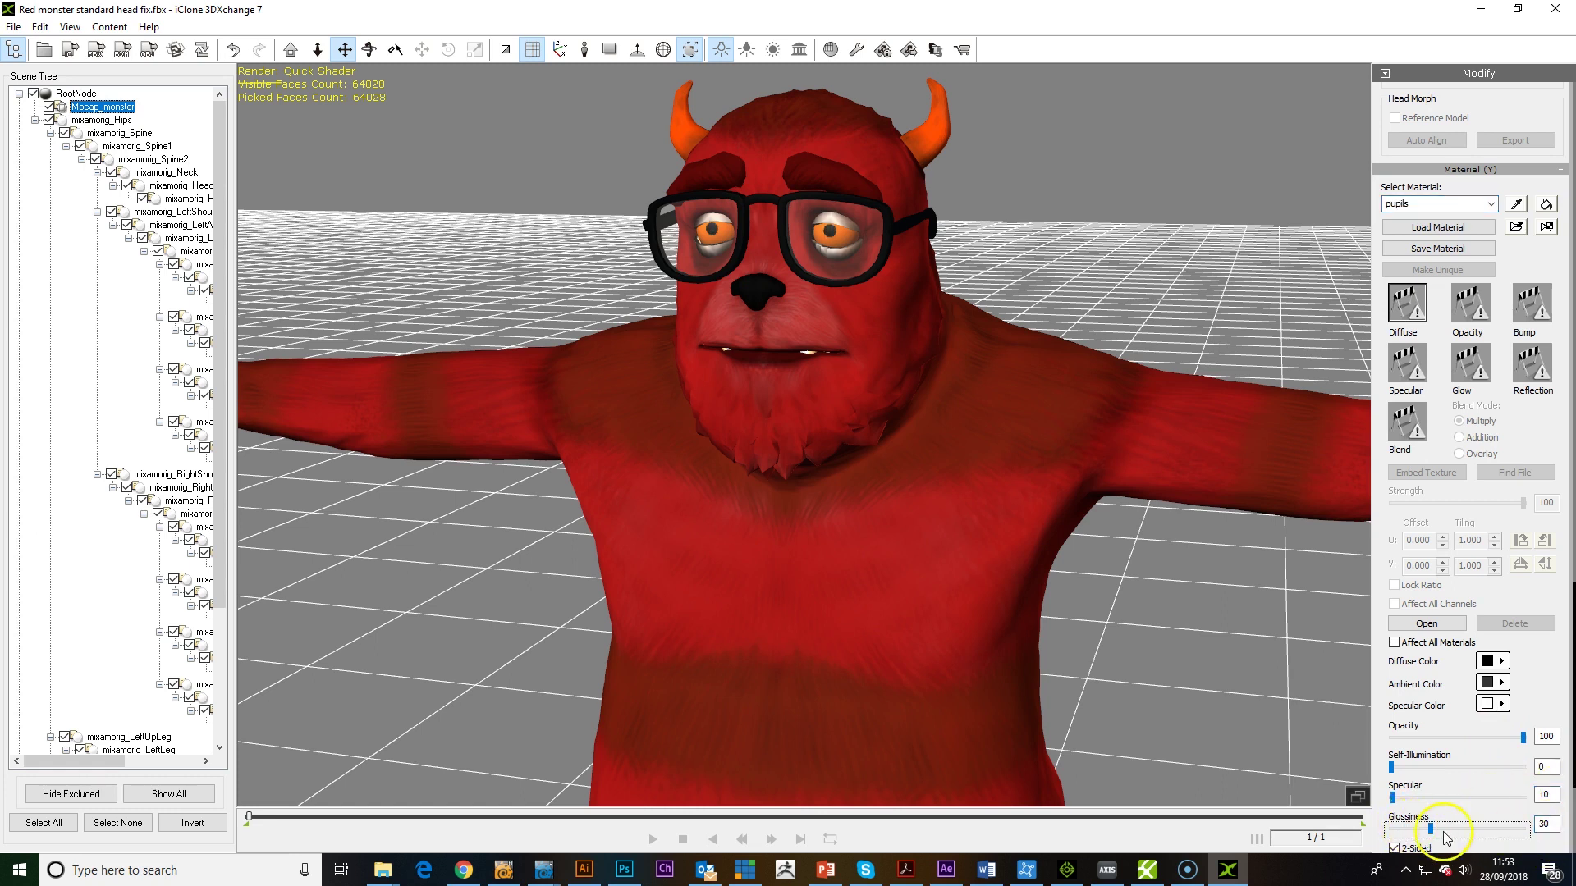
# Set the Specular value to 2 for both the Eyelids and Eyelid bottom materials.
pyautogui.click(1492, 205)
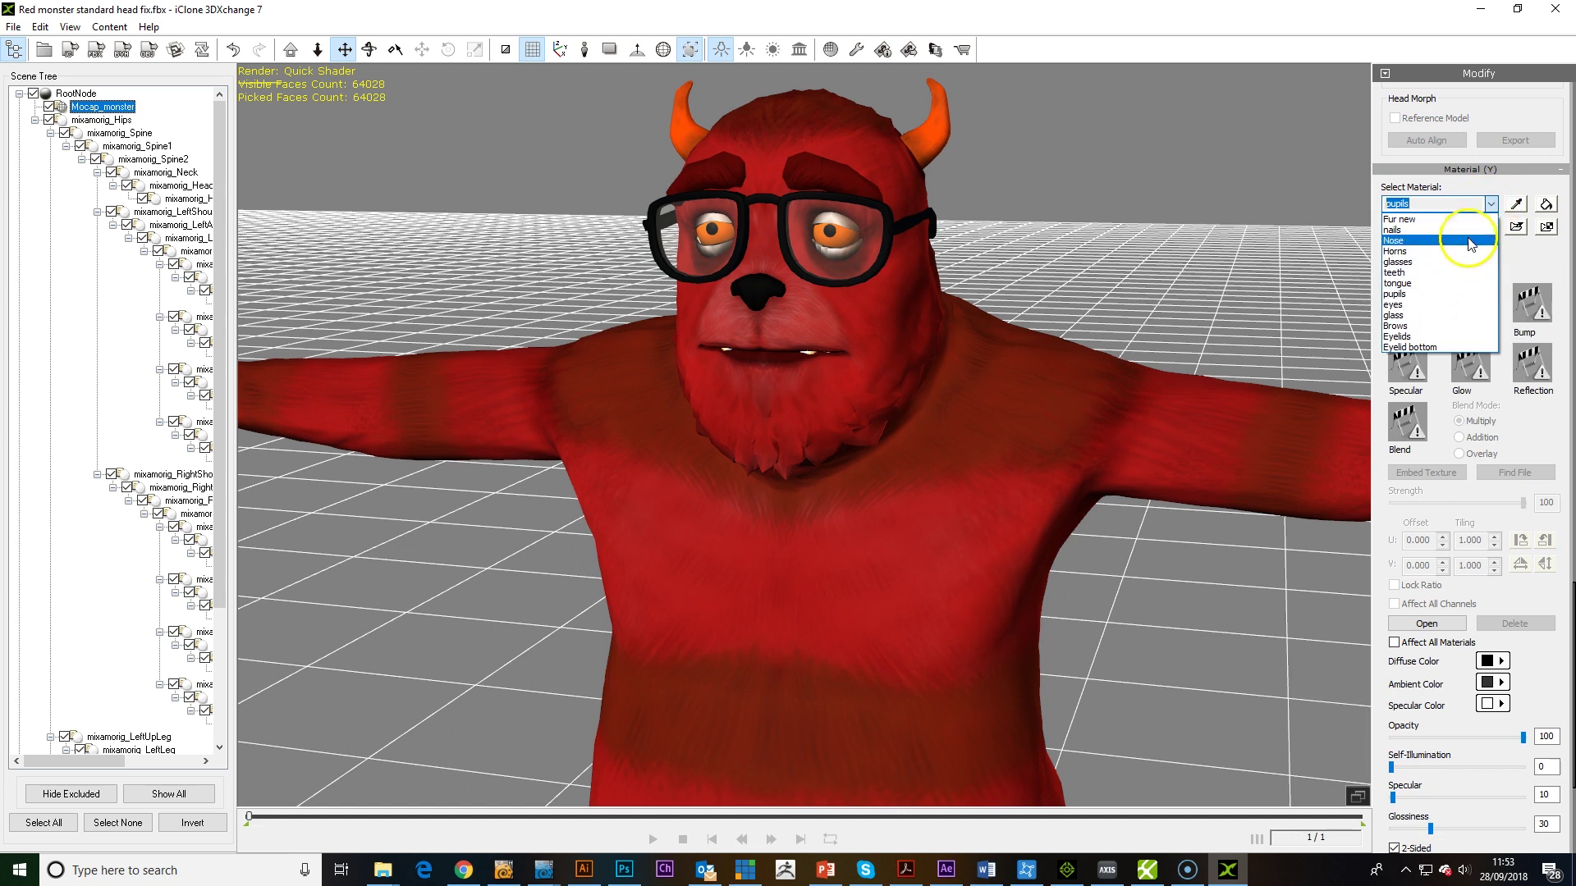
pyautogui.click(1463, 337)
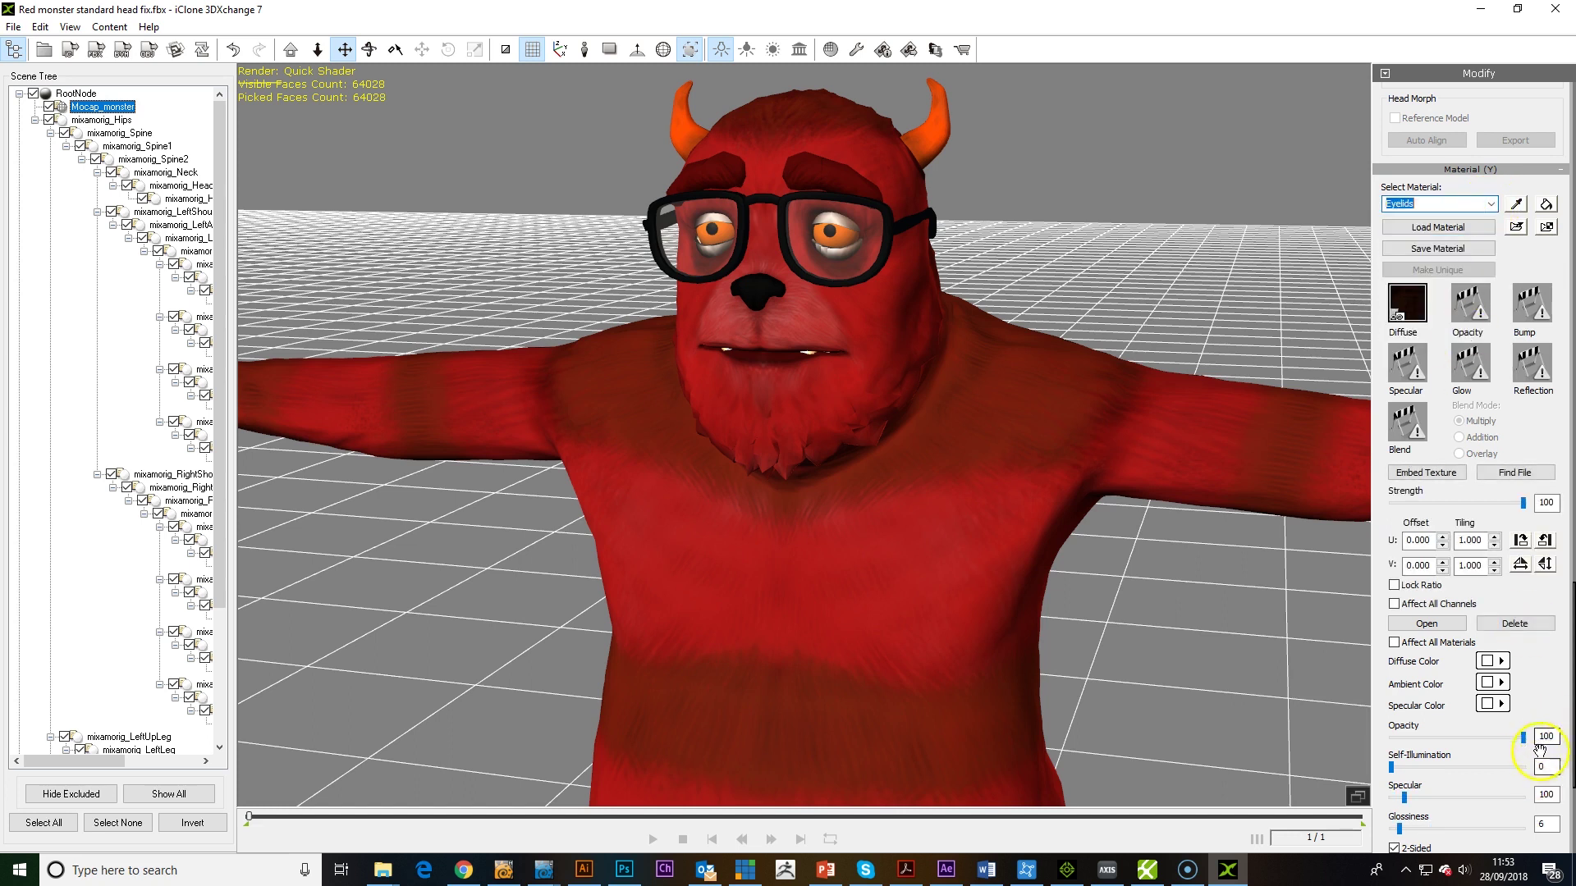
pyautogui.doubleClick(1546, 795)
pyautogui.write('2')
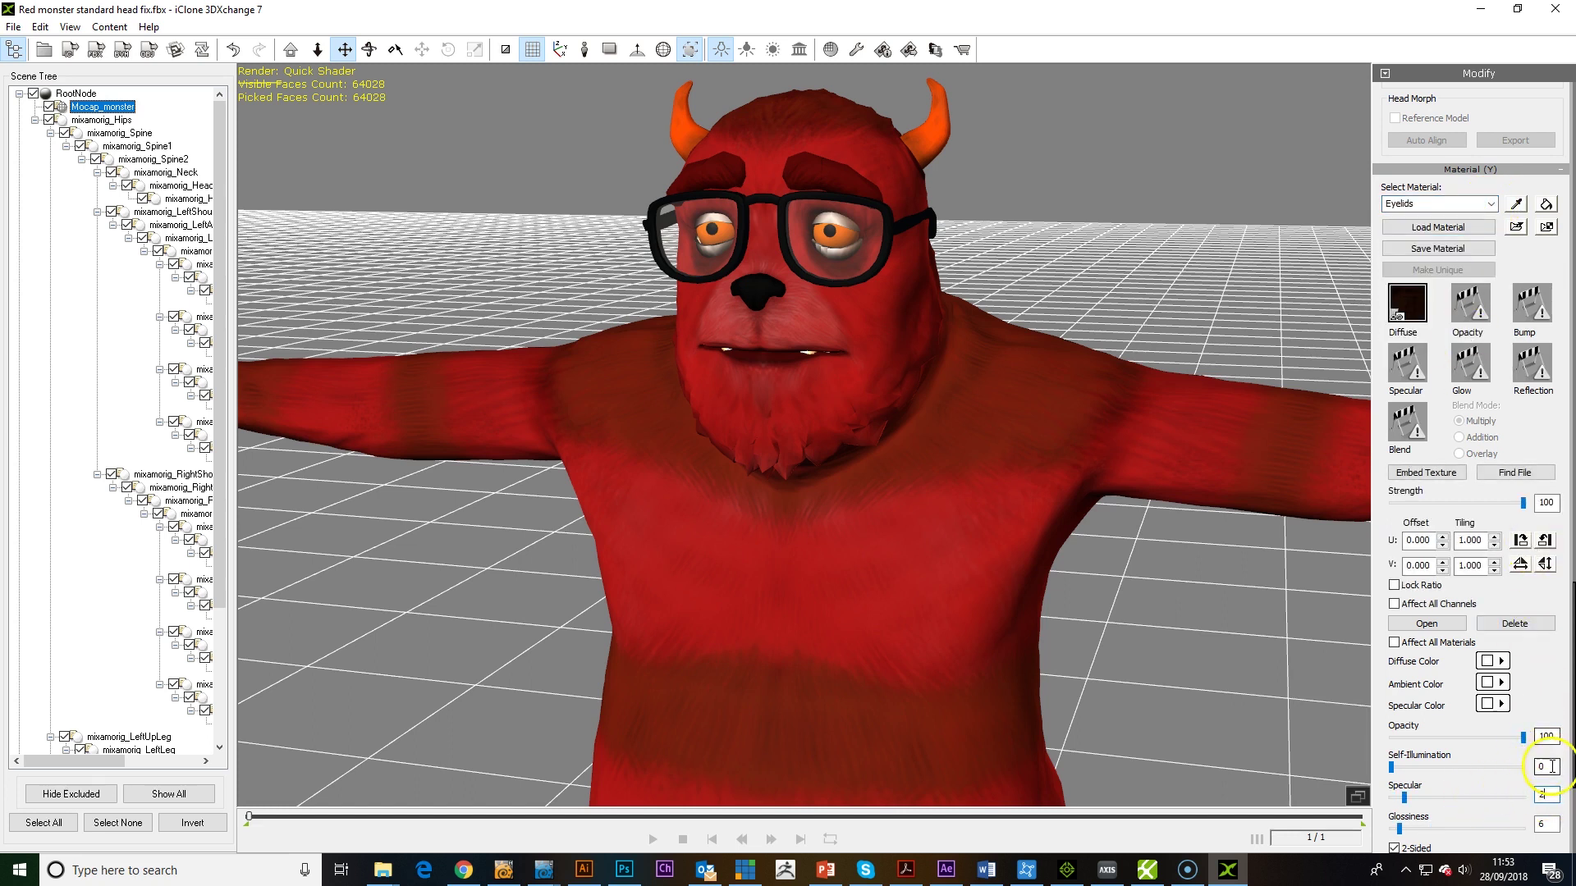
pyautogui.click(1491, 205)
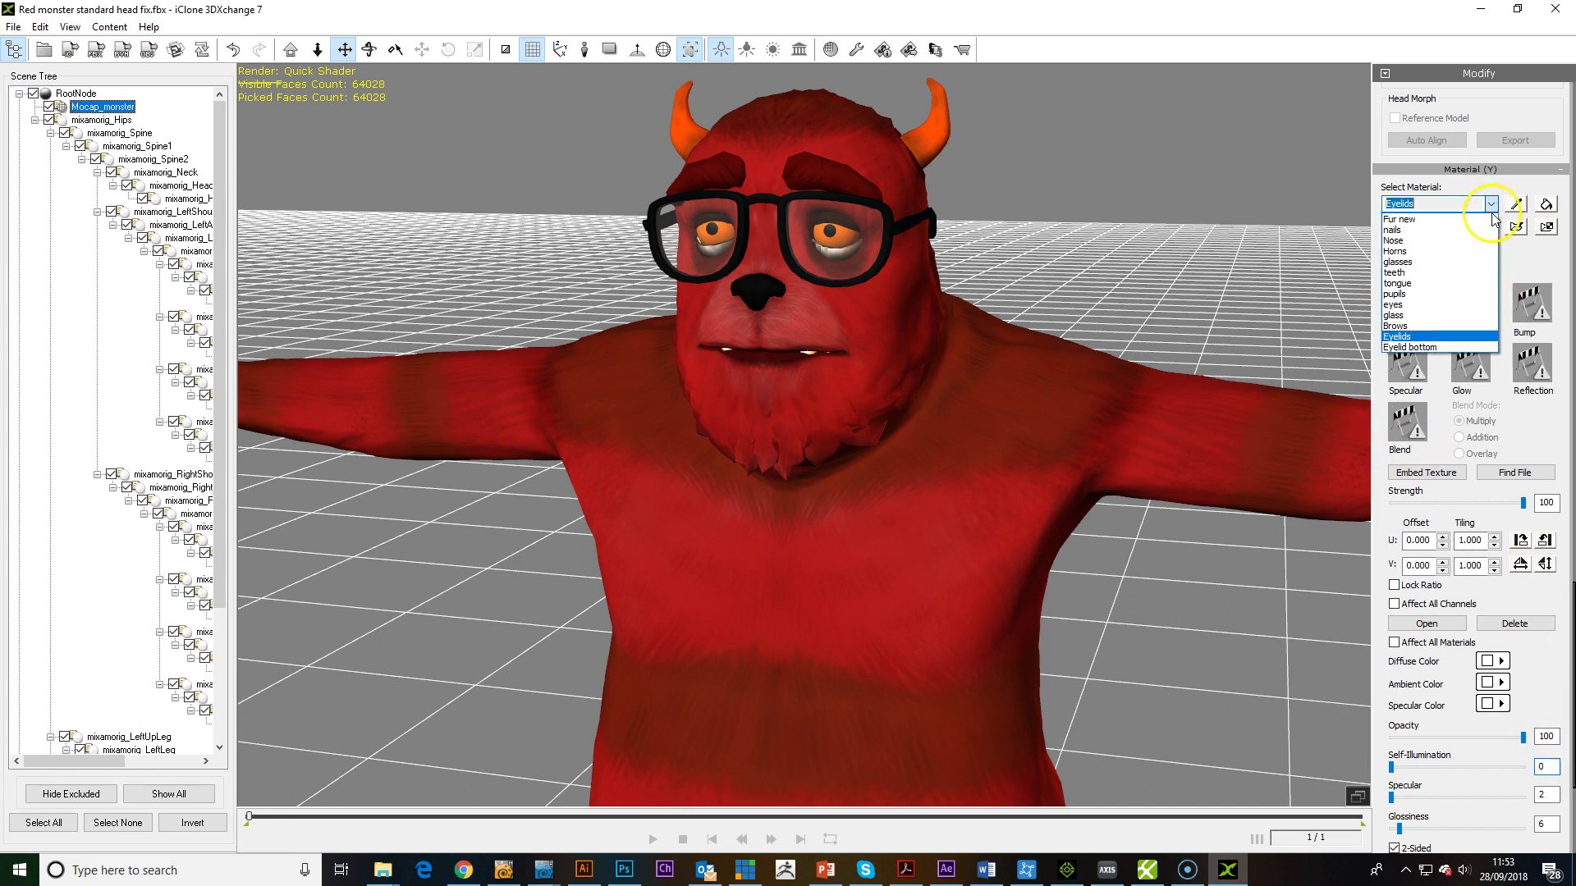
pyautogui.click(1410, 347)
pyautogui.doubleClick(1545, 795)
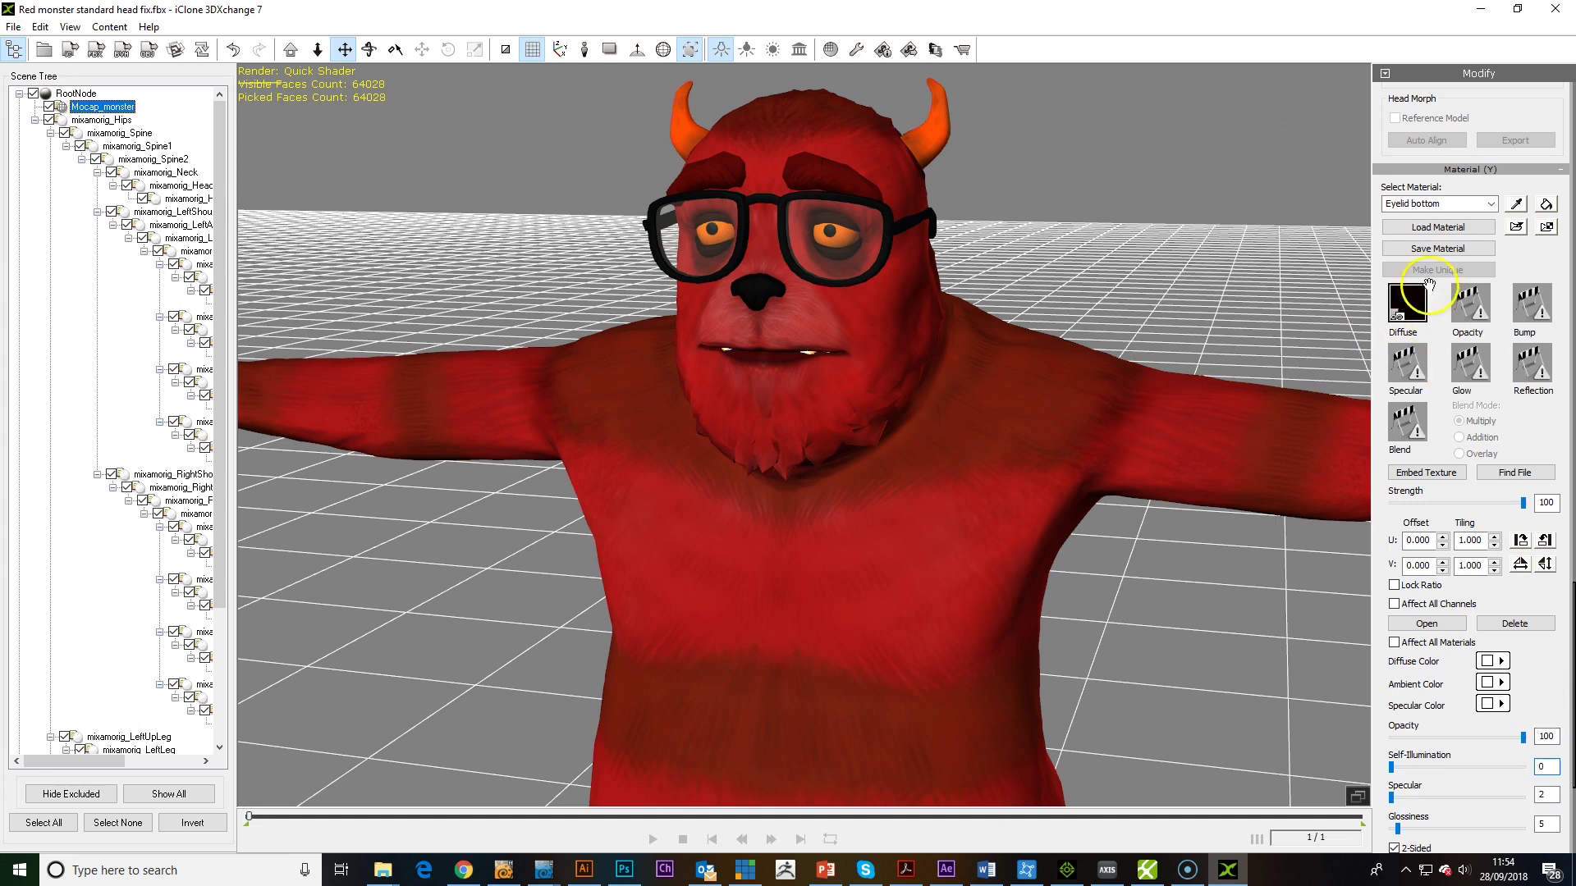
# Set the Specular value to 2 for both the teeth and tongue materials.
pyautogui.click(1492, 206)
pyautogui.click(1399, 272)
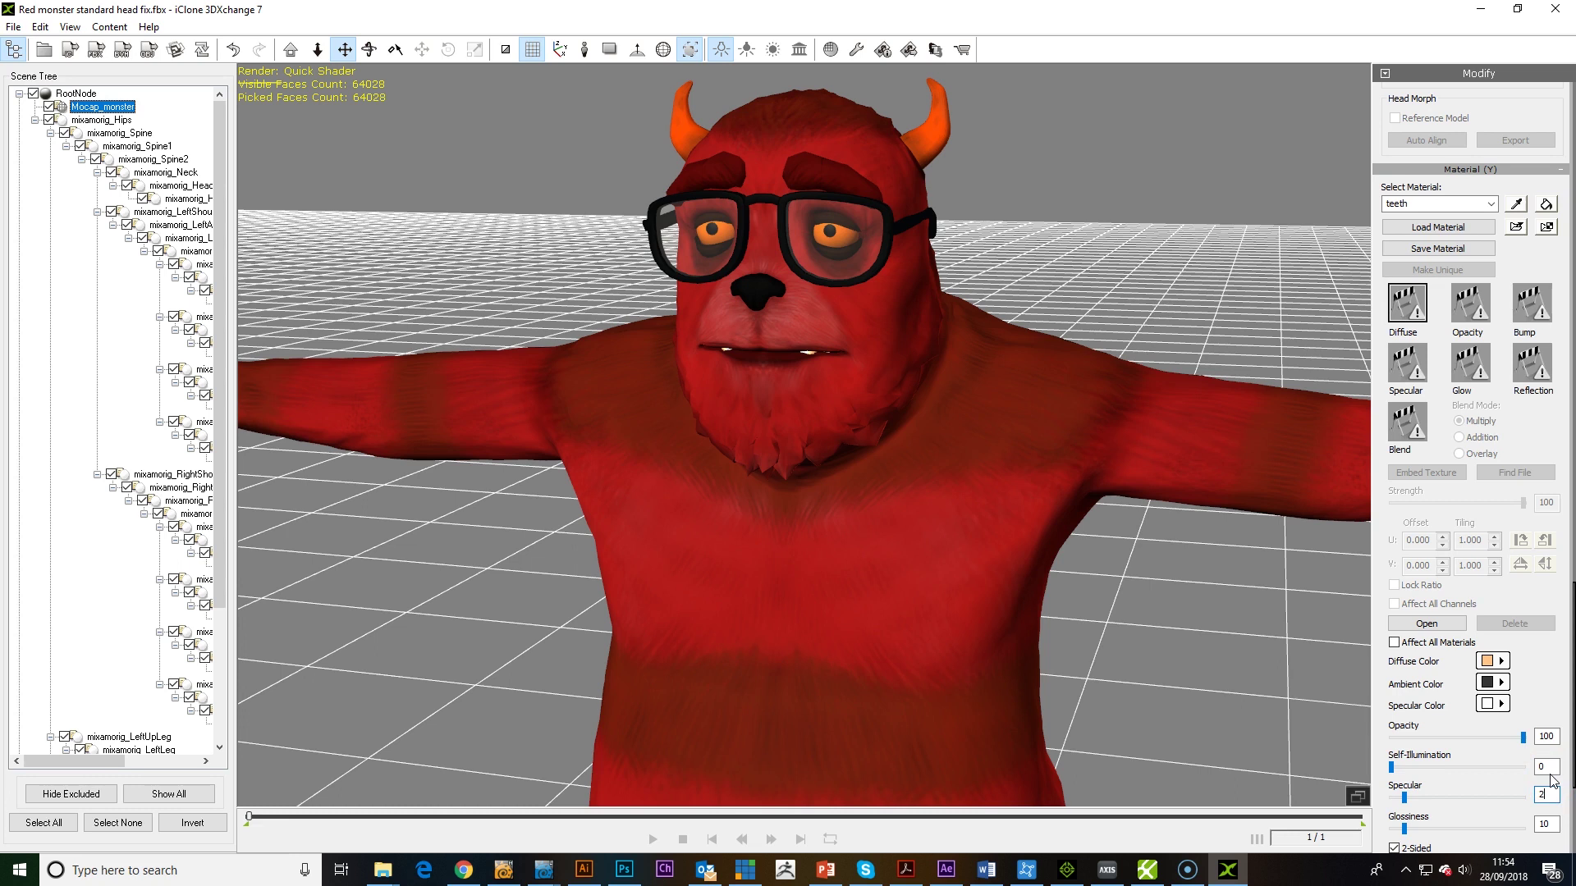
pyautogui.click(1488, 204)
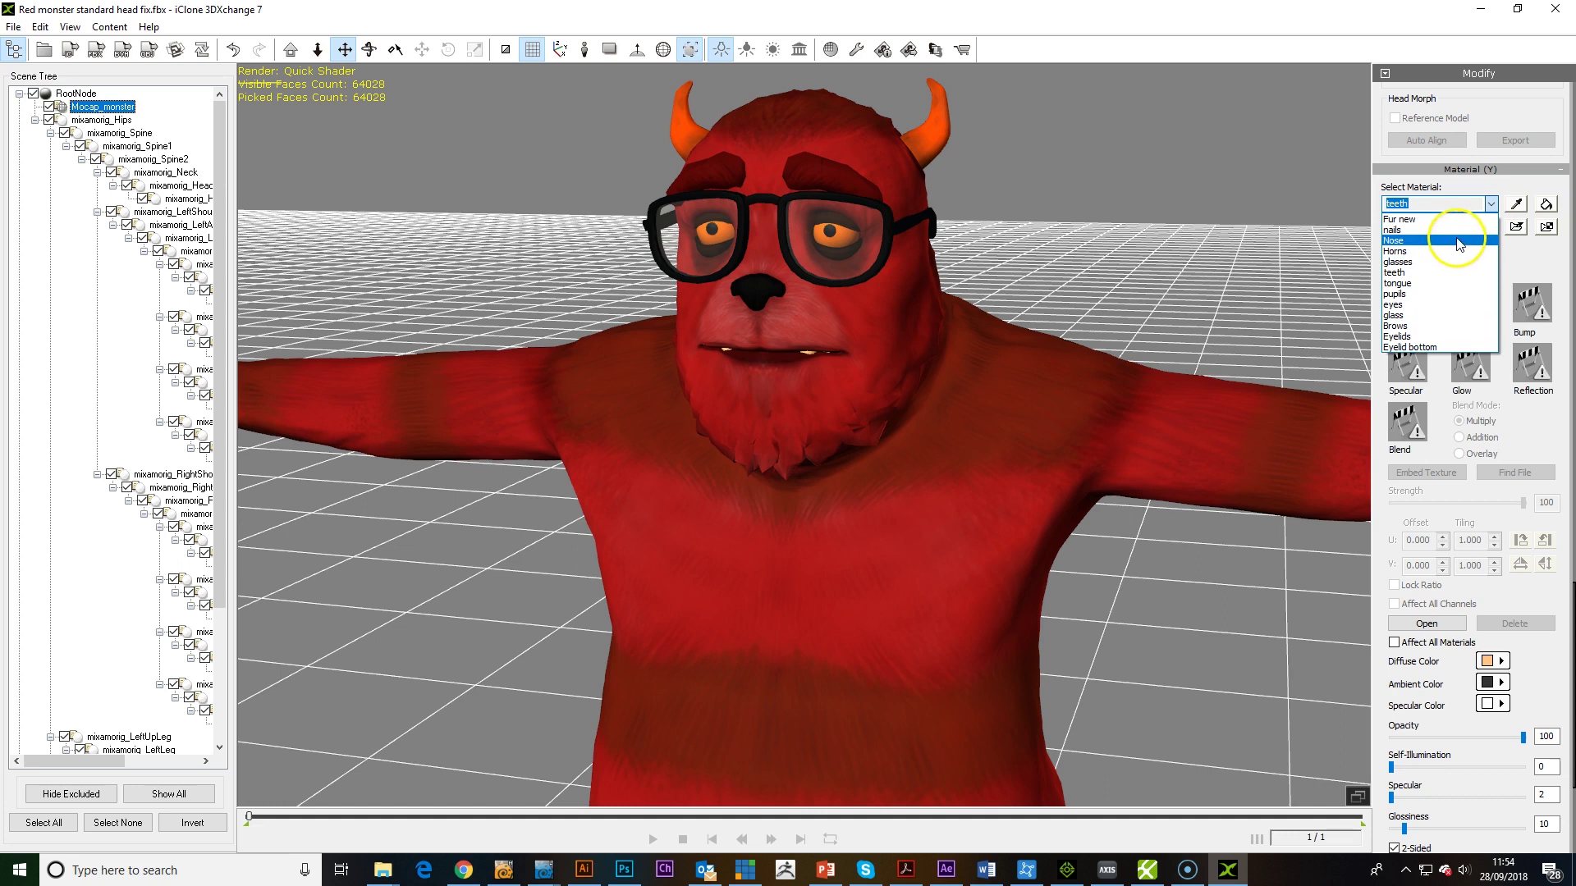
pyautogui.click(1455, 283)
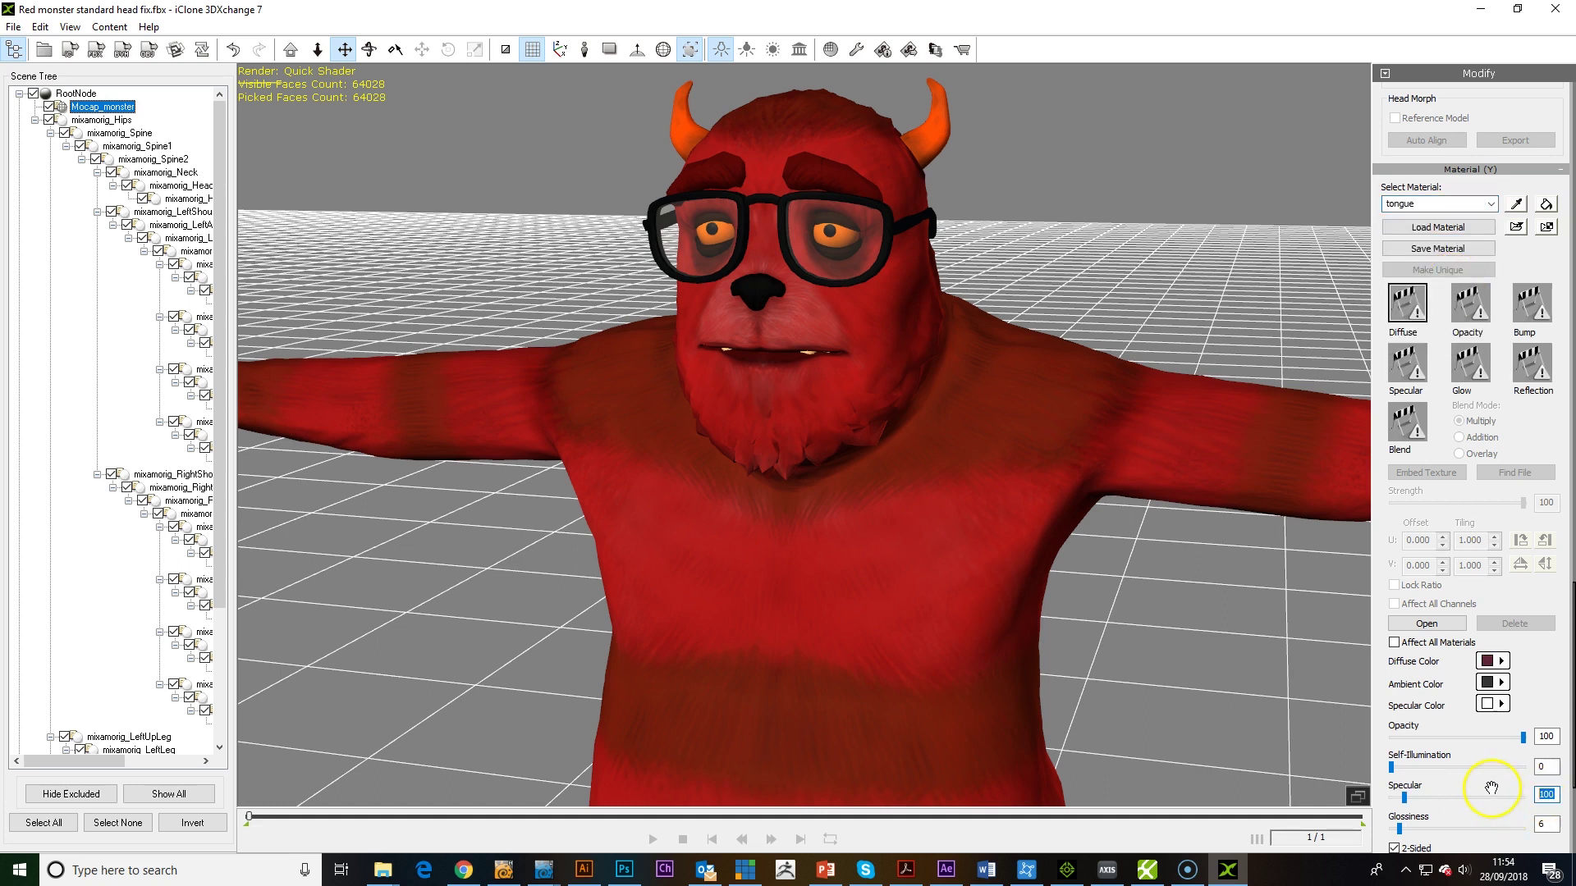
# Choose the nails material and set its Specular value to 2.
pyautogui.click(1490, 203)
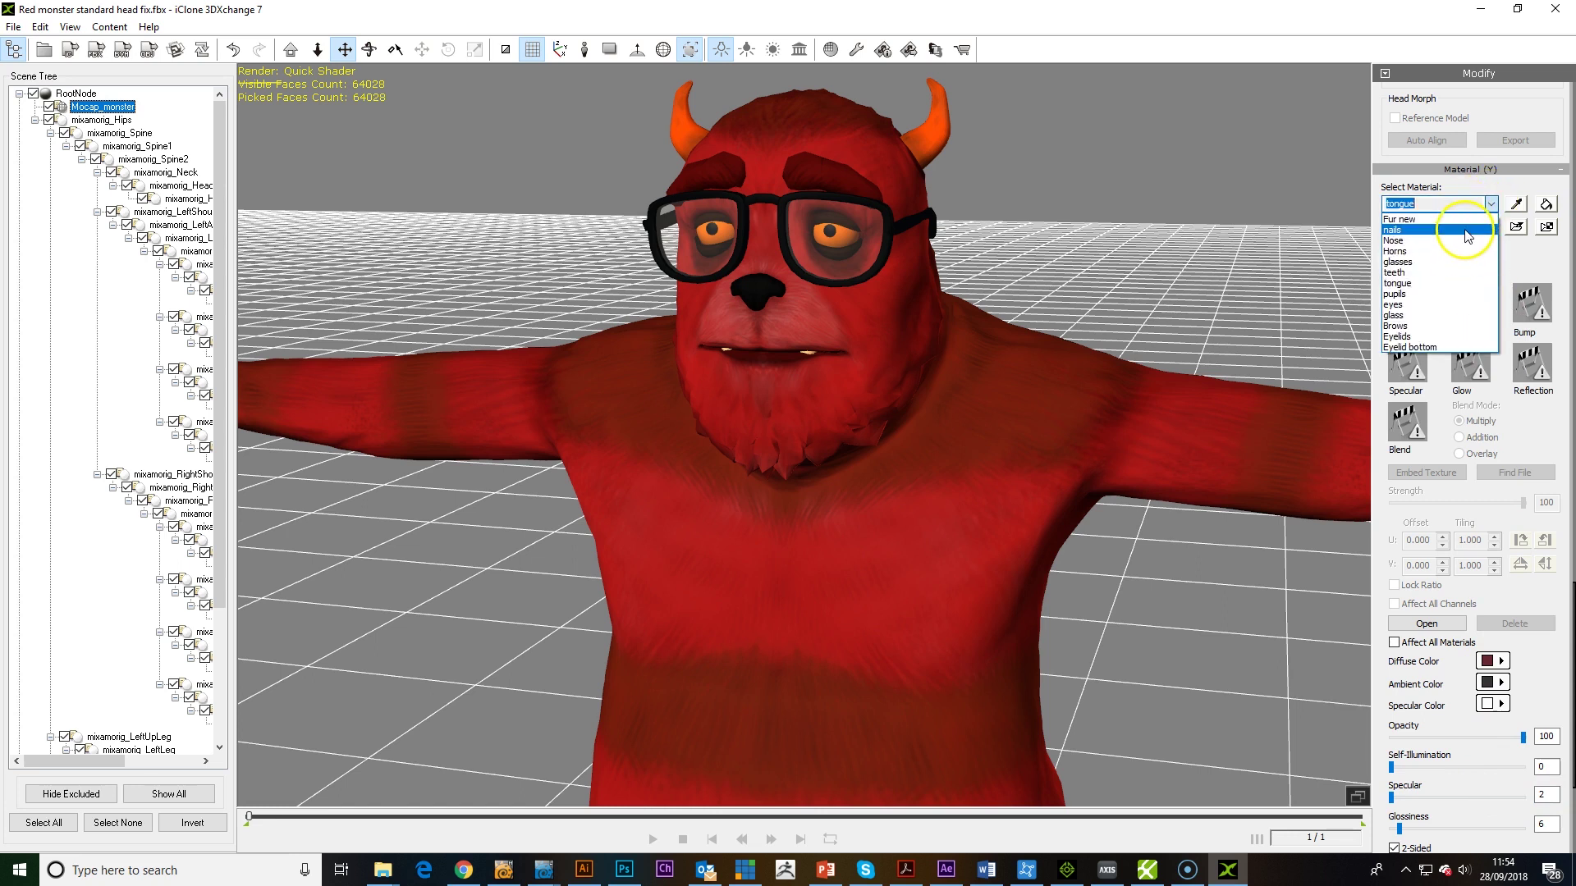
pyautogui.click(1461, 230)
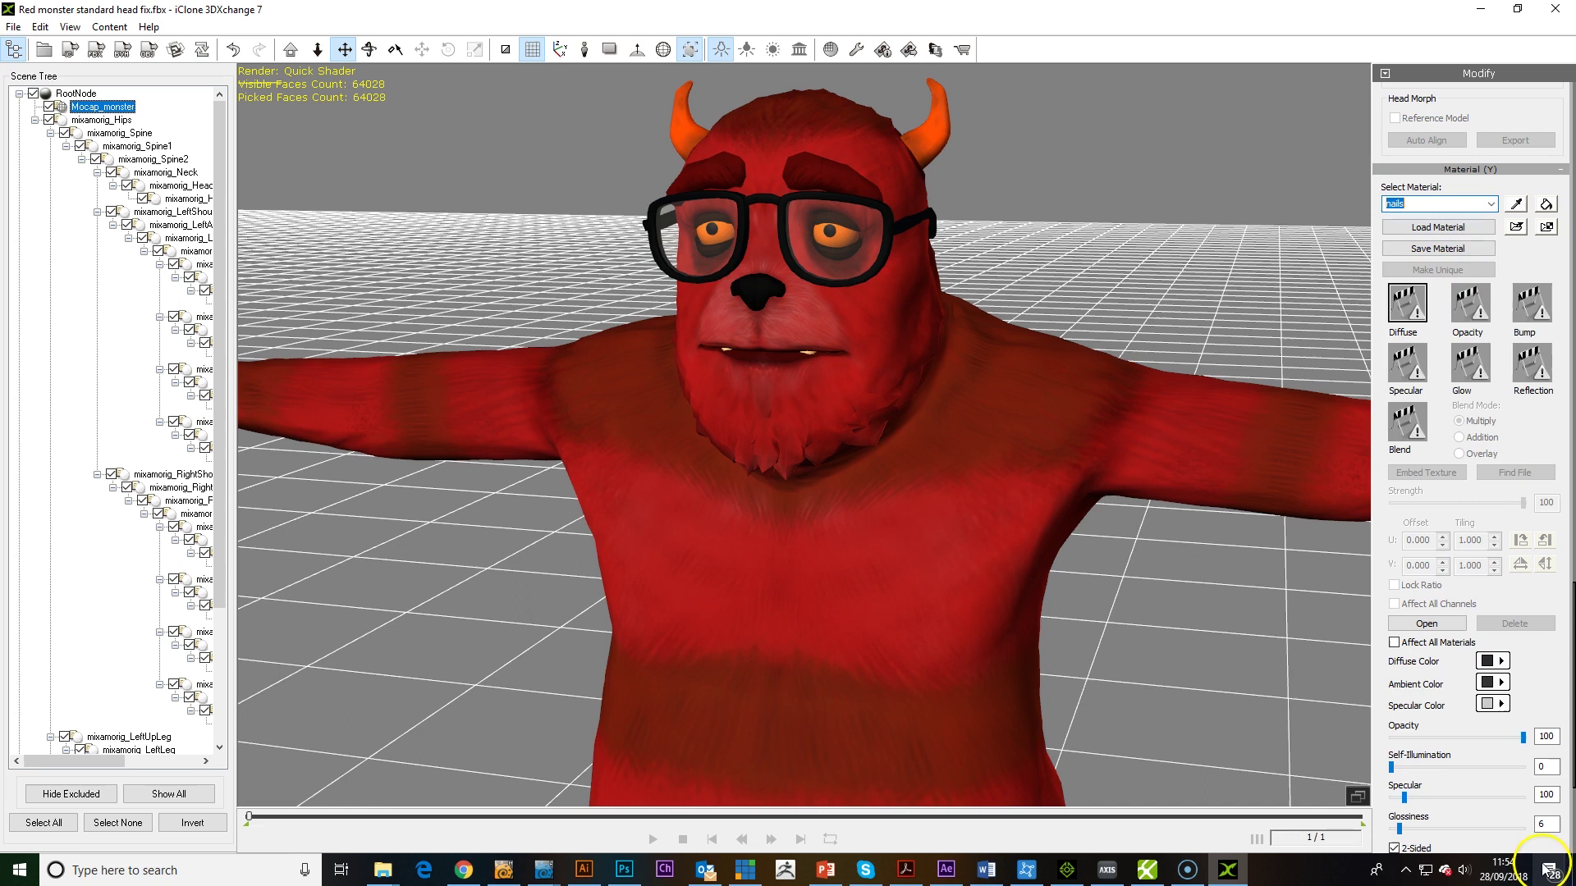
pyautogui.click(1553, 794)
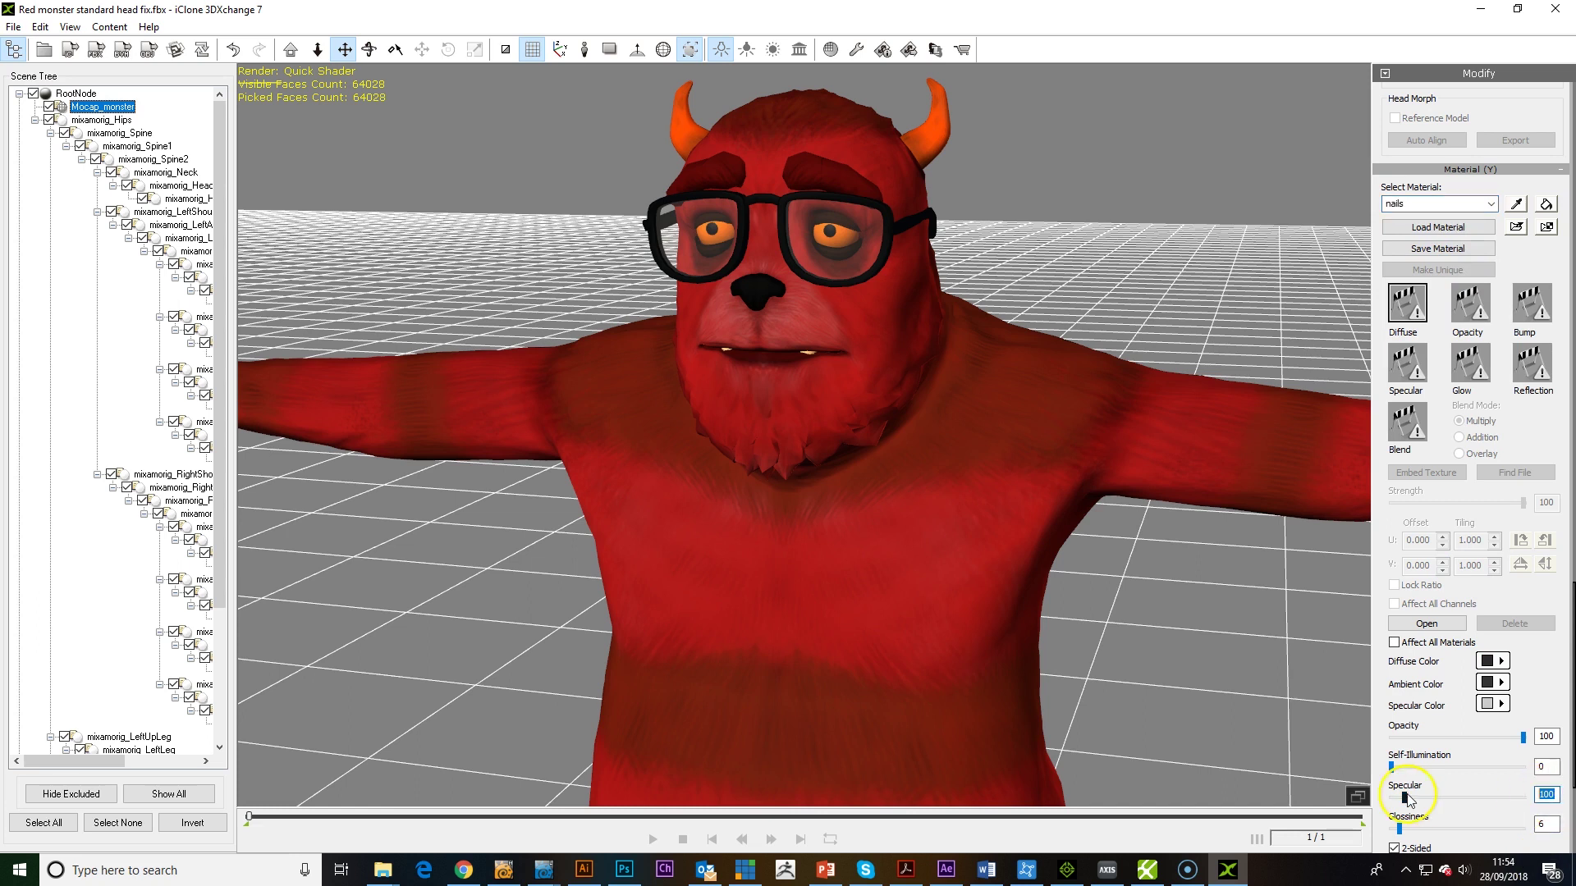
pyautogui.click(1490, 203)
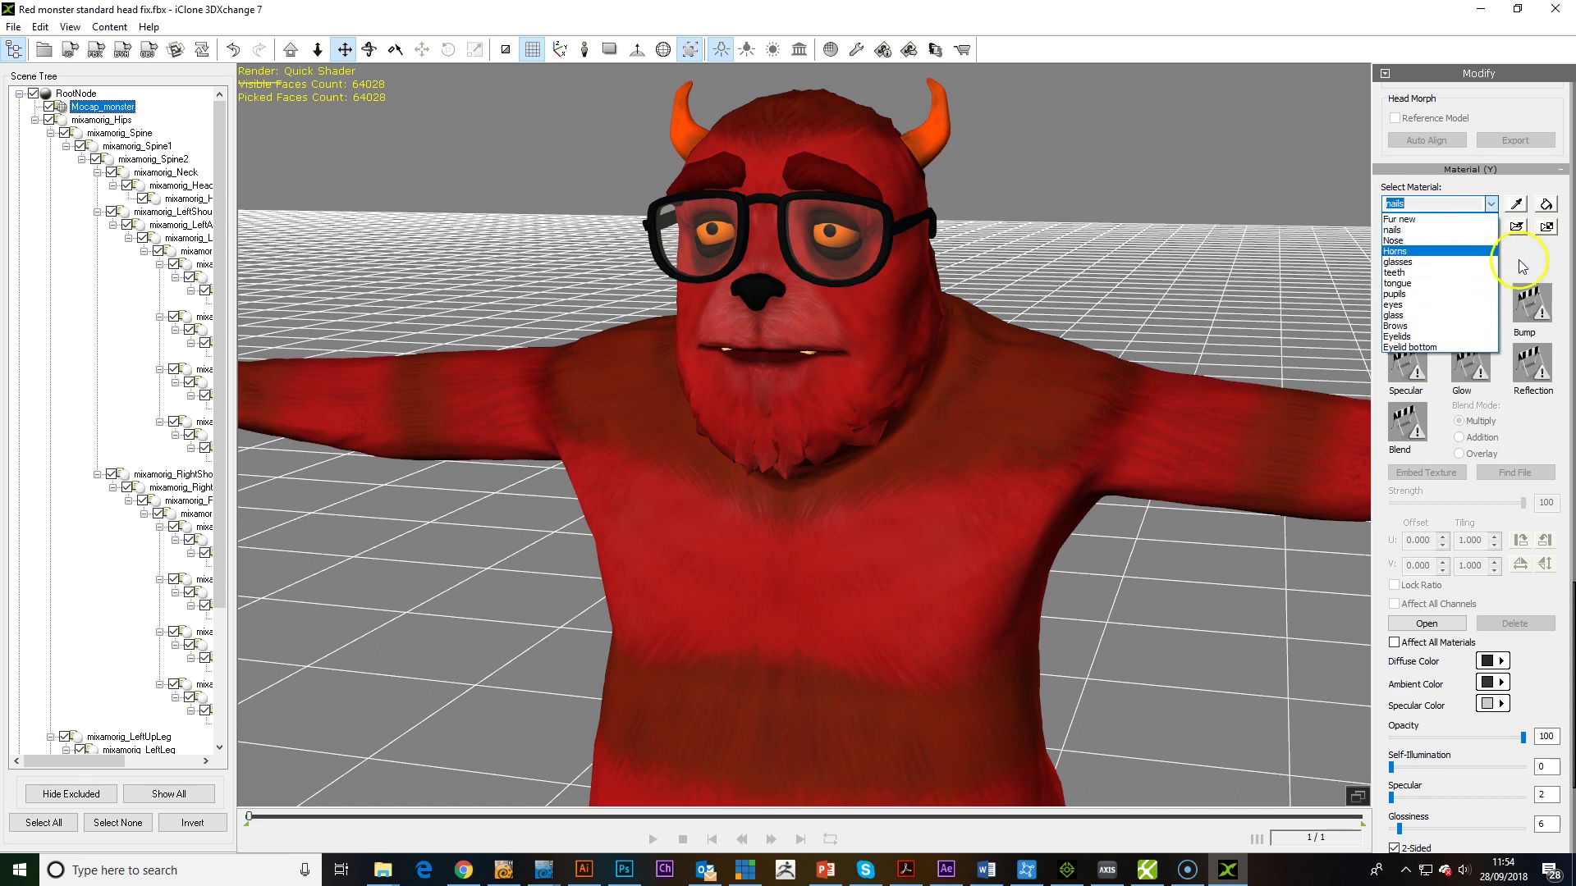
pyautogui.click(1564, 269)
# Start converting the monster to a non-standard character and map its bones with the Maya Human-IK preset.
pyautogui.scroll(10, 1543, 328)
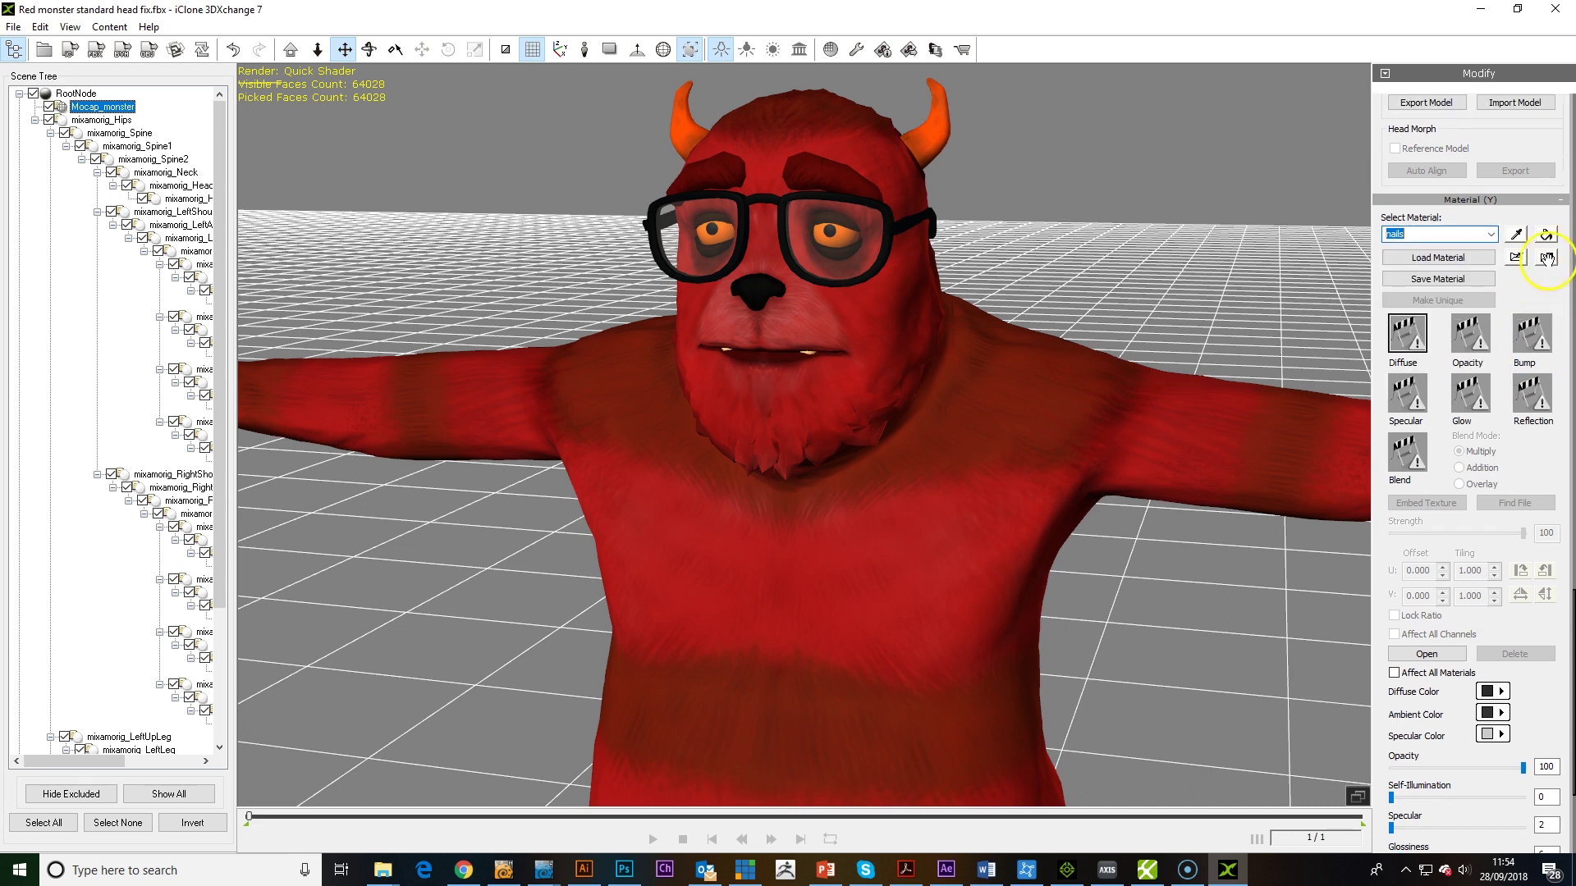
pyautogui.scroll(-5, 771, 637)
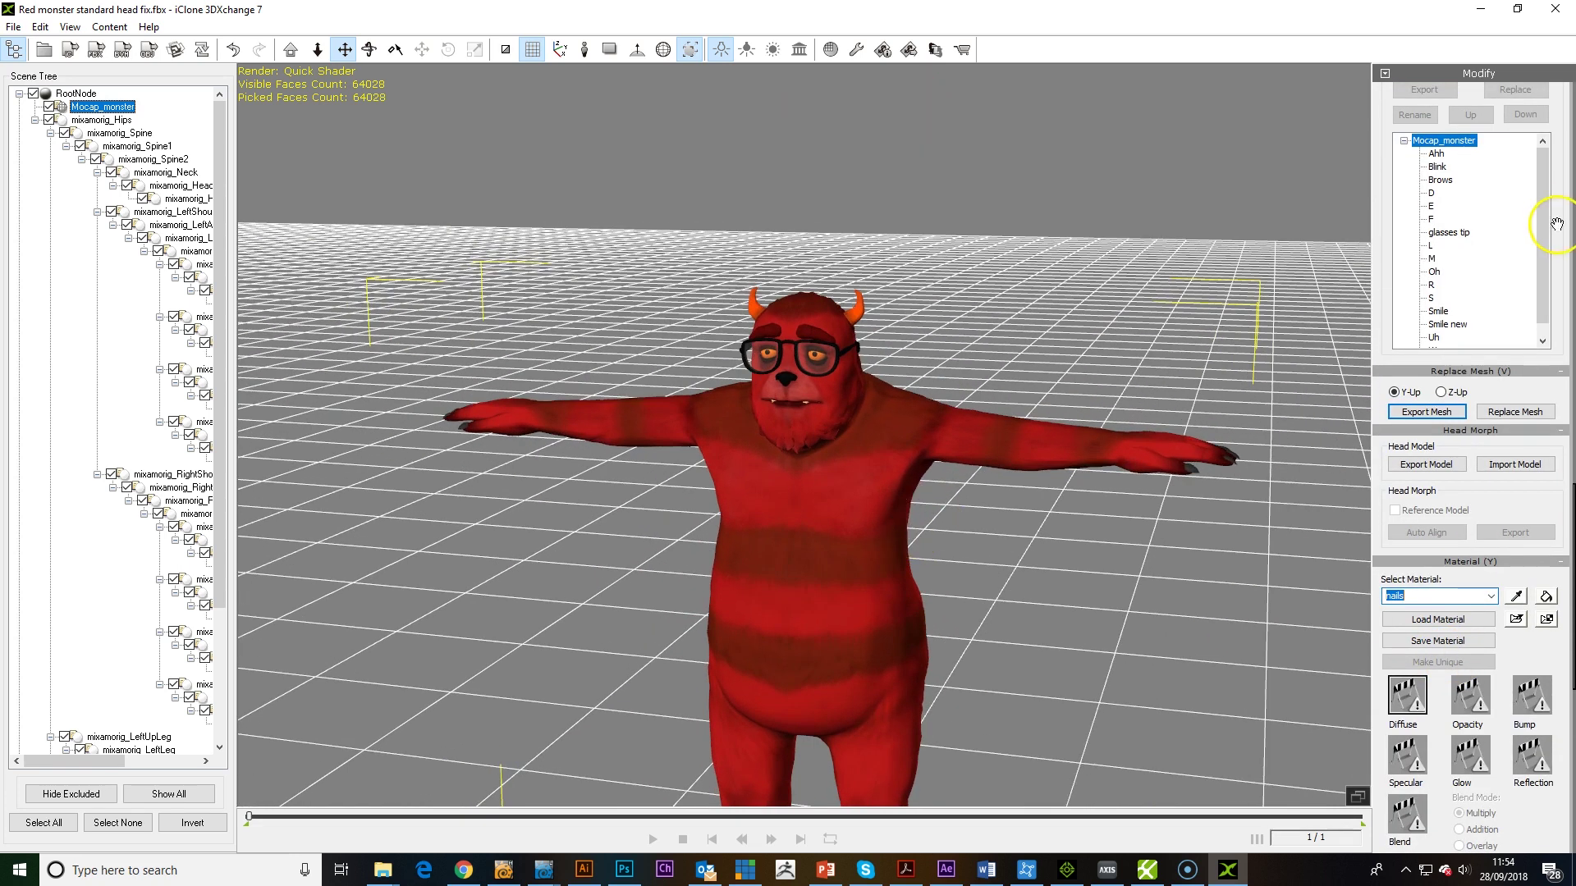
pyautogui.scroll(5, 1545, 385)
pyautogui.click(1492, 235)
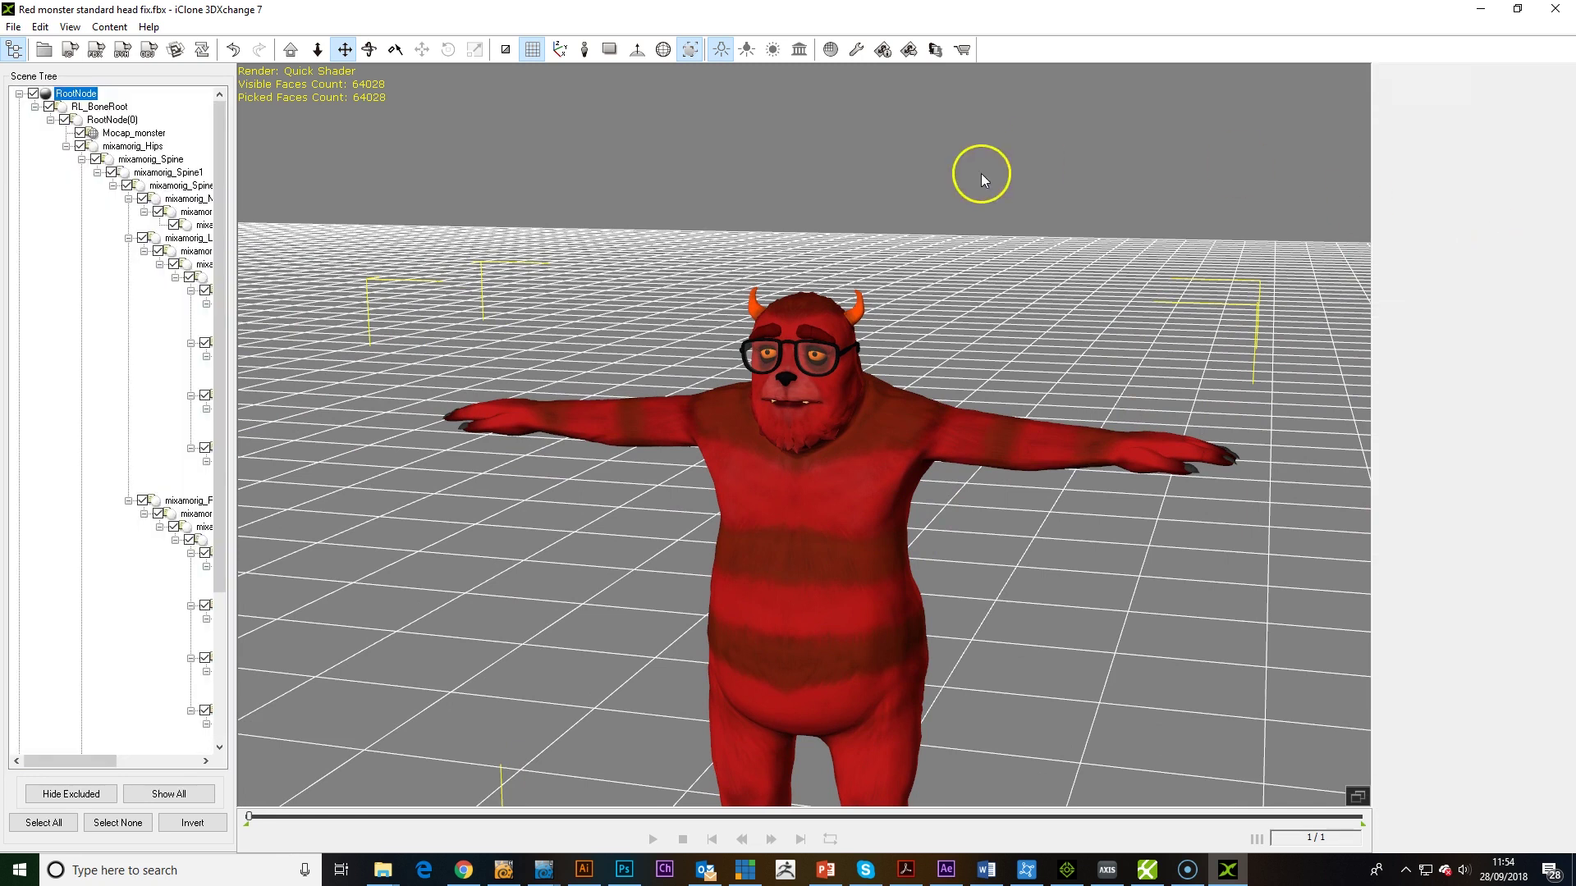
pyautogui.click(1511, 142)
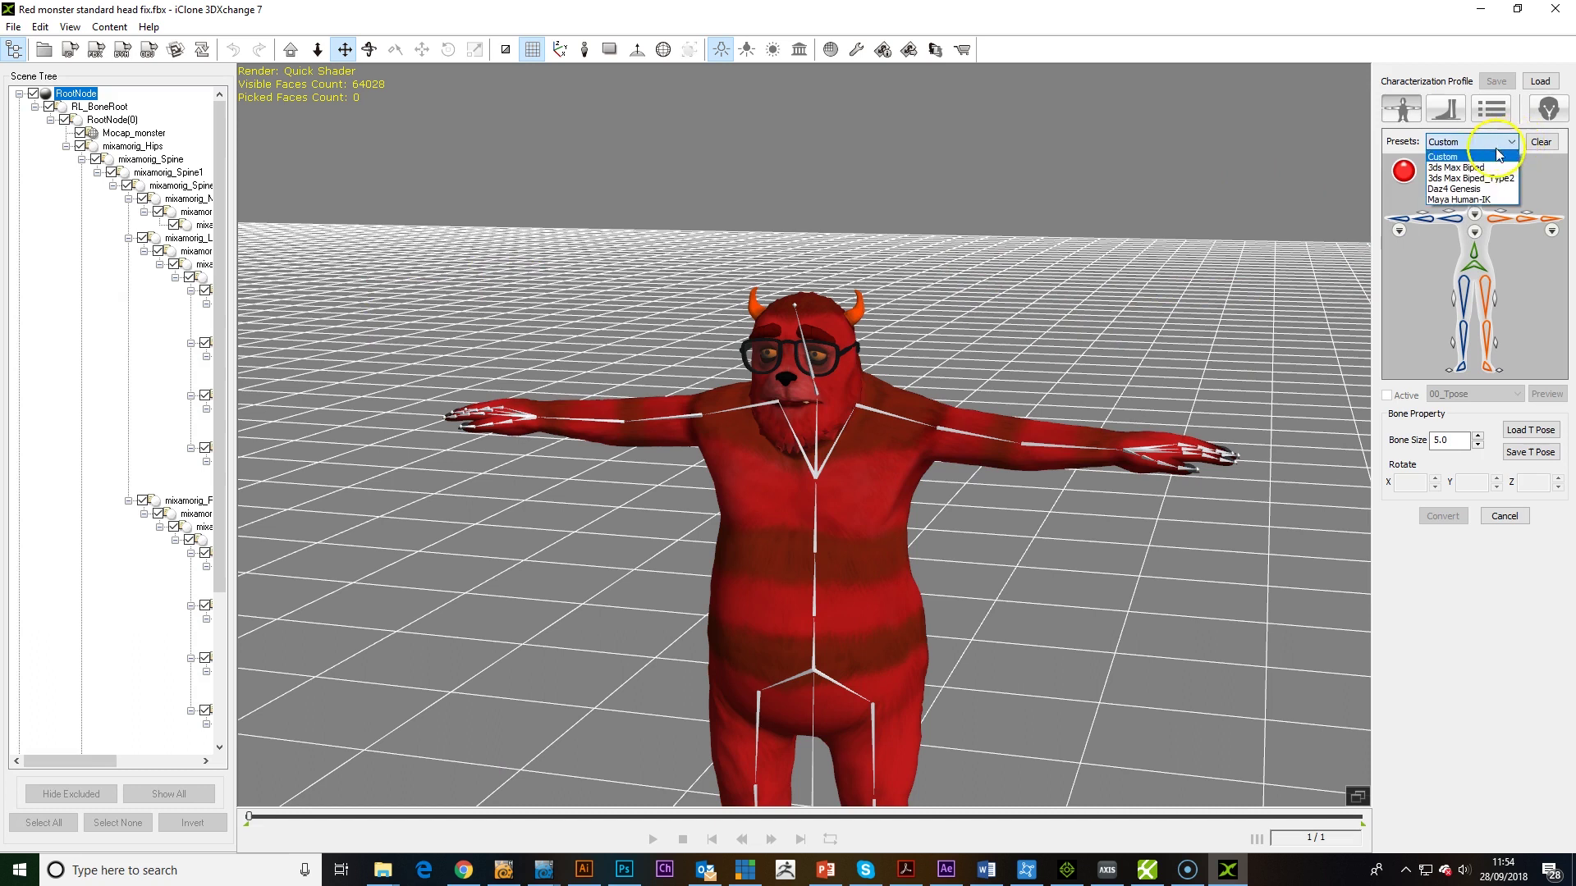
pyautogui.click(1475, 201)
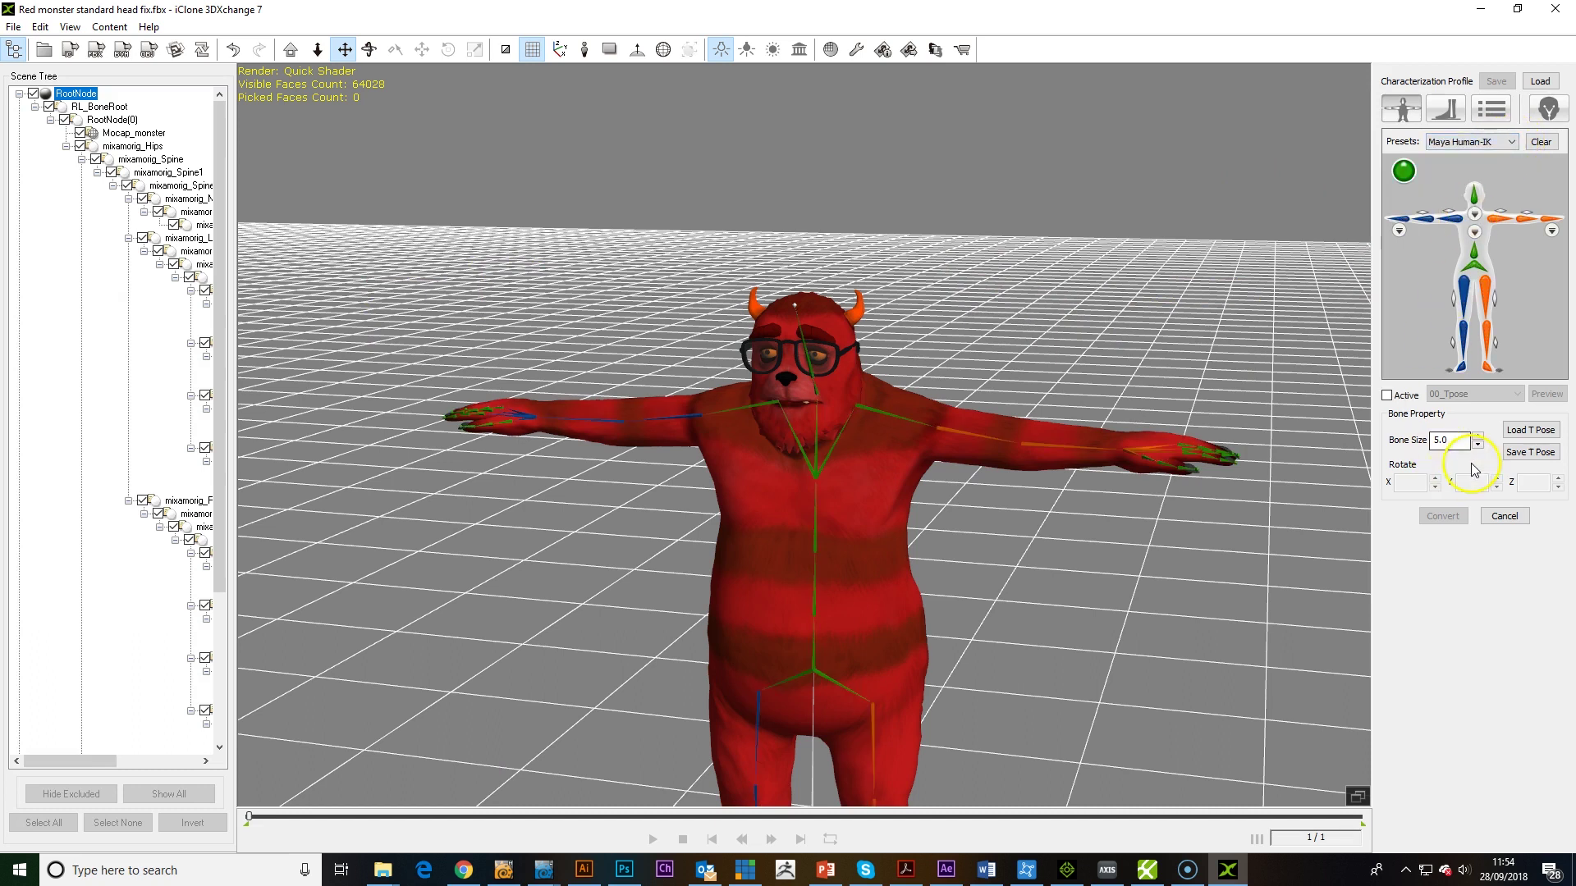
# Activate the characterization with the 00_Tpose motion and convert the monster to a non-standard character.
pyautogui.click(1386, 396)
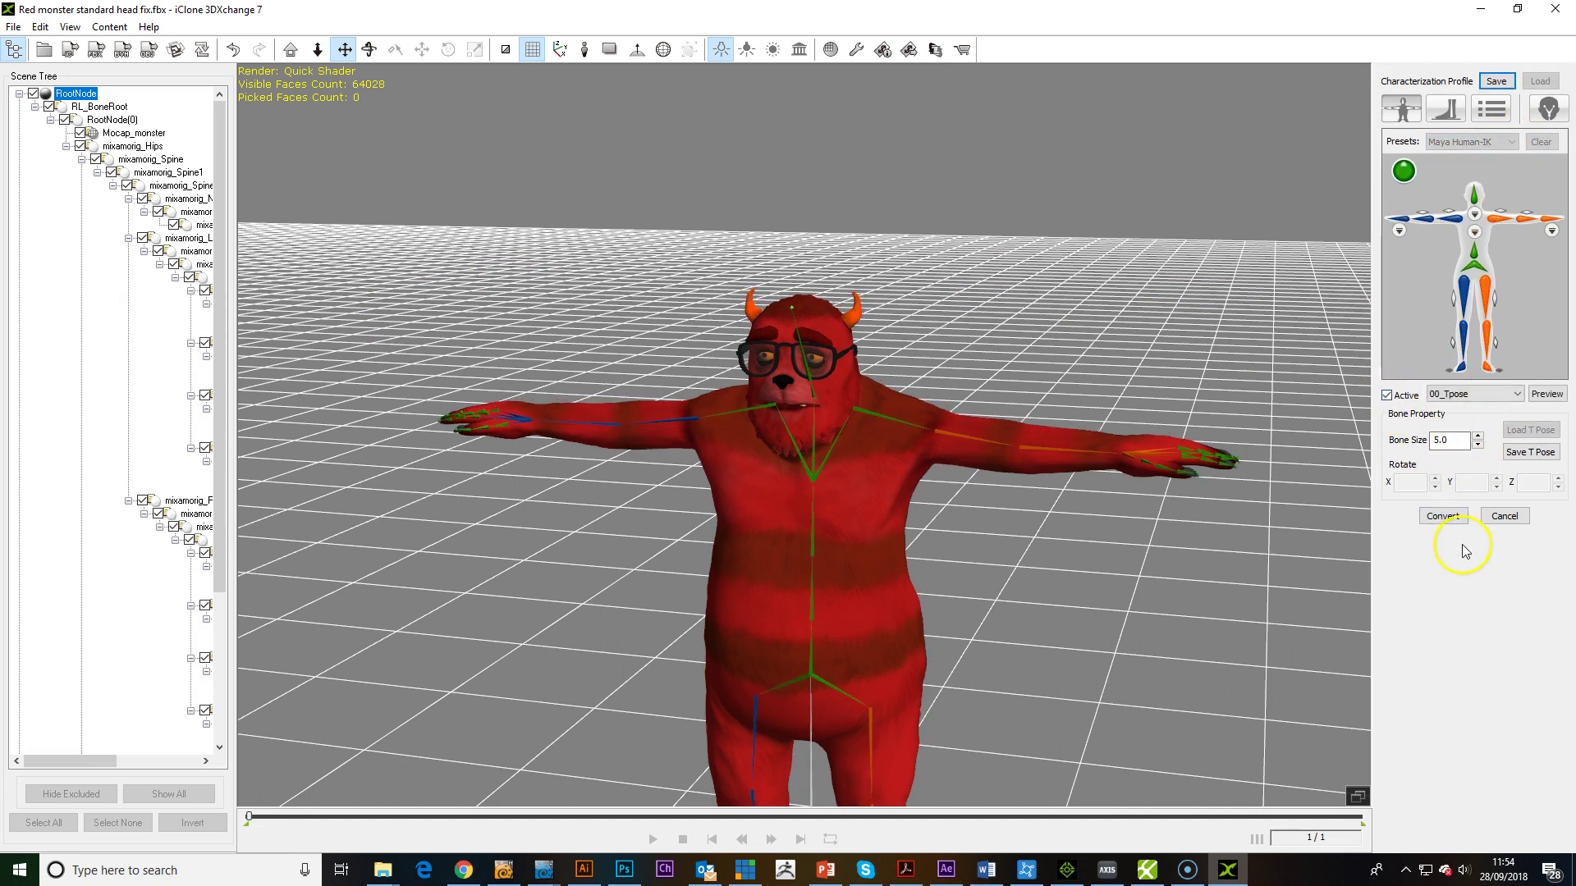
pyautogui.click(1446, 516)
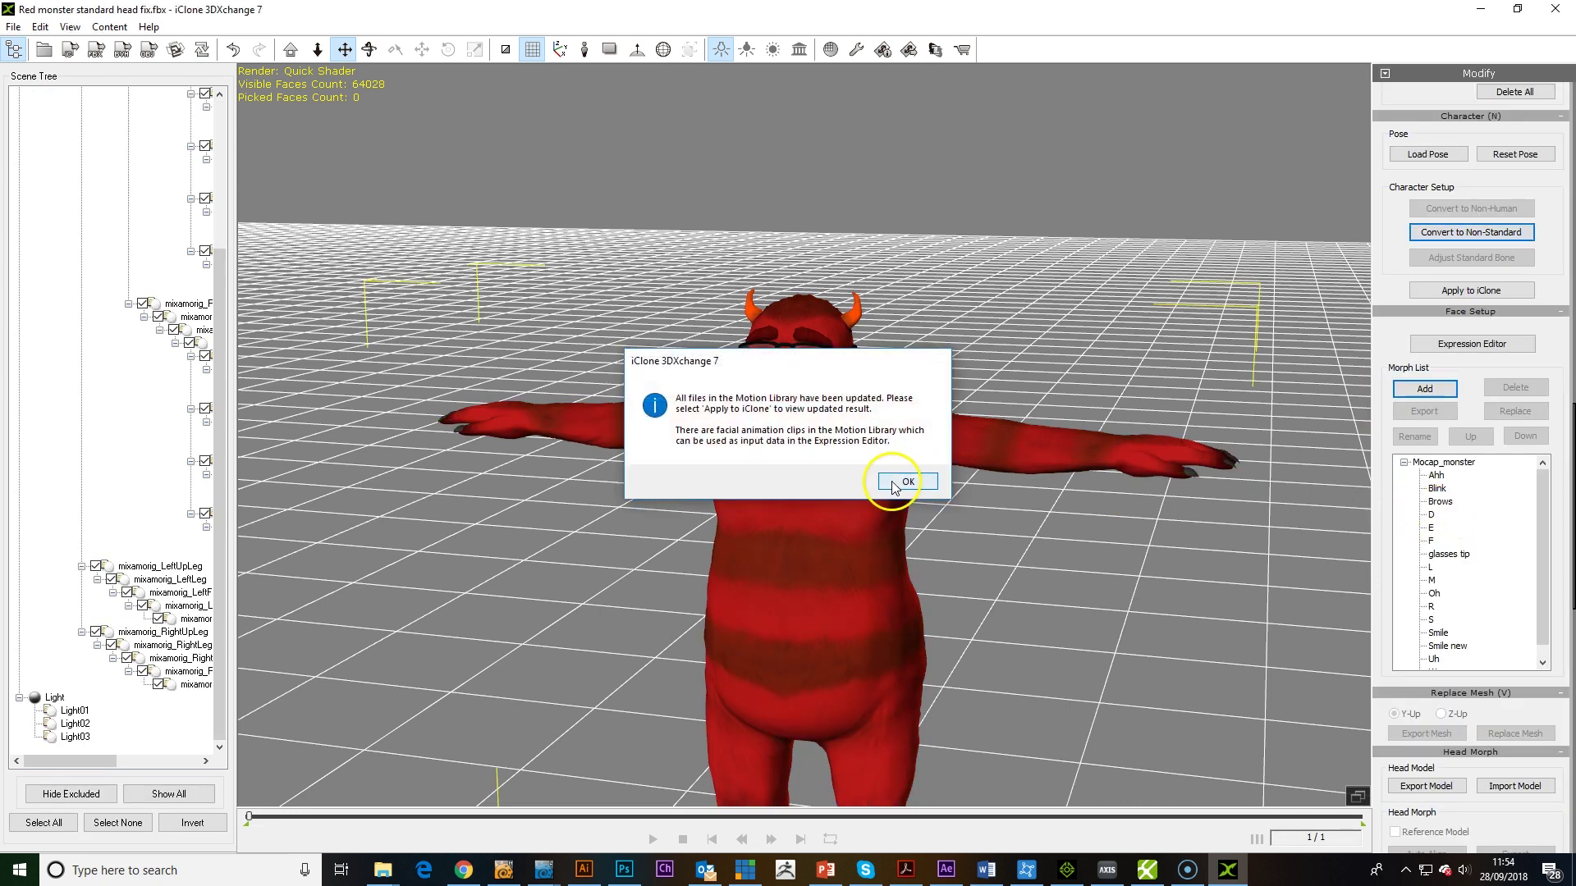
pyautogui.click(906, 481)
pyautogui.moveTo(1079, 510); pyautogui.dragTo(1095, 377, button='middle')
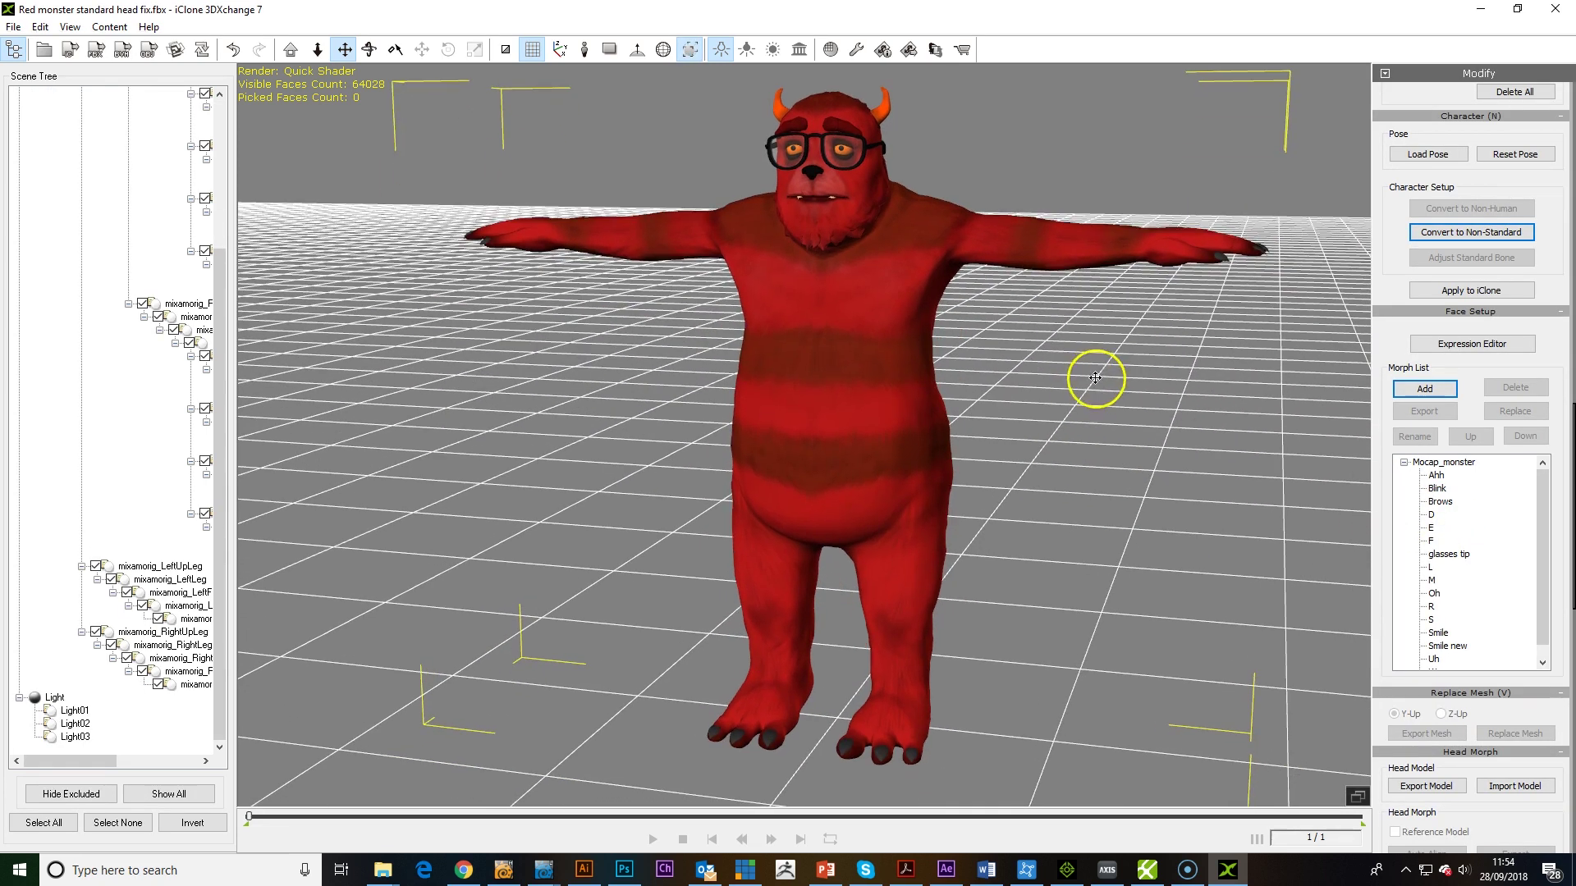
pyautogui.moveTo(1509, 167); pyautogui.dragTo(1491, 644)
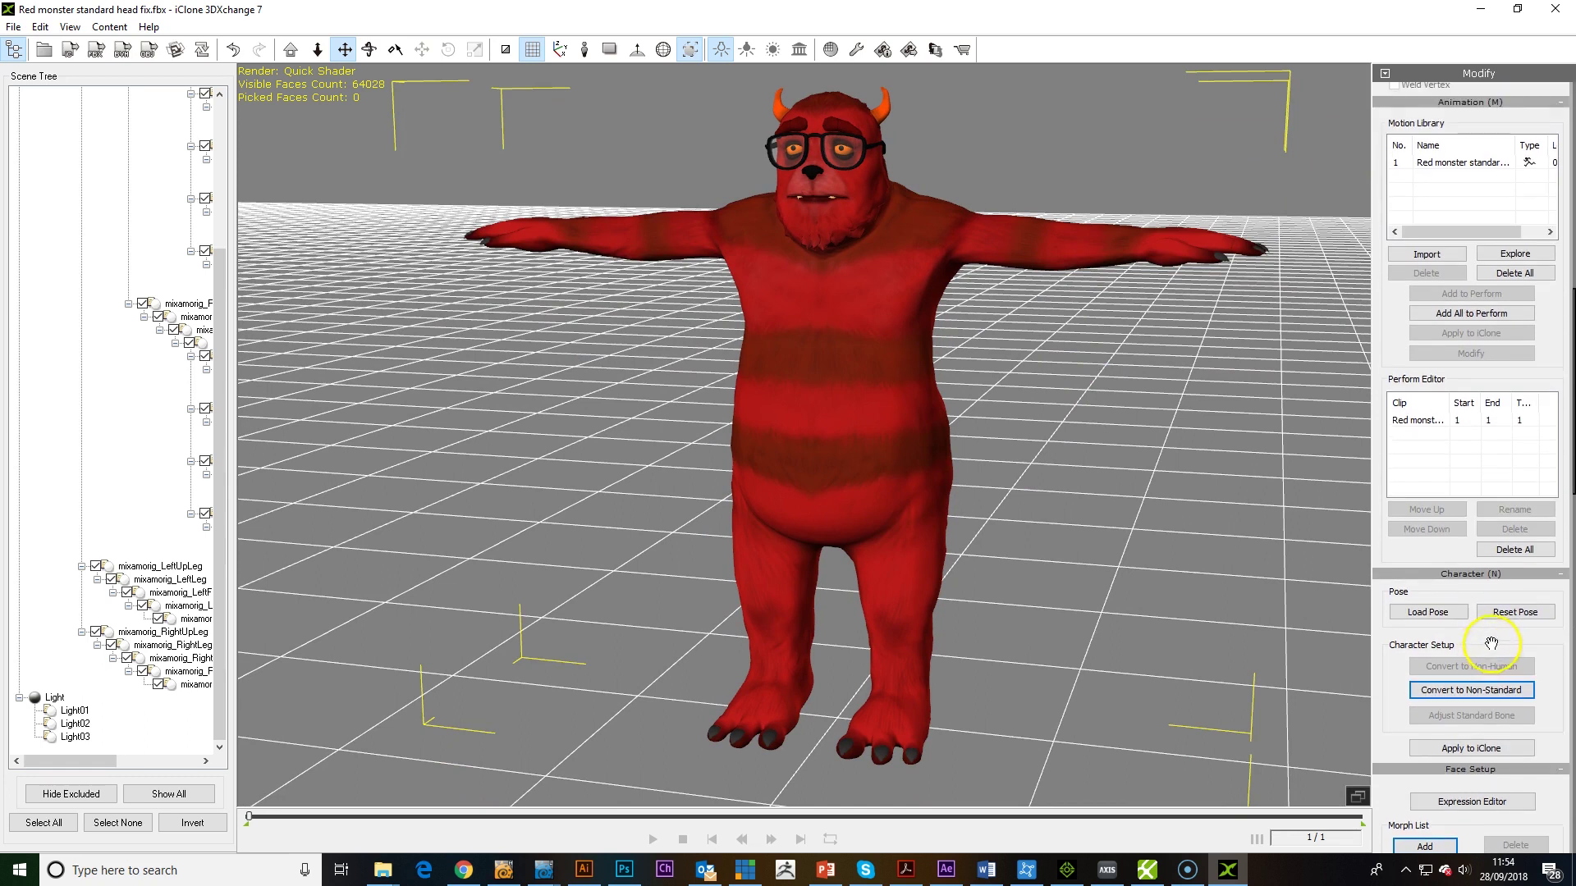
# Open the Expression Editor for the converted monster.
pyautogui.moveTo(1554, 377); pyautogui.dragTo(1516, 328)
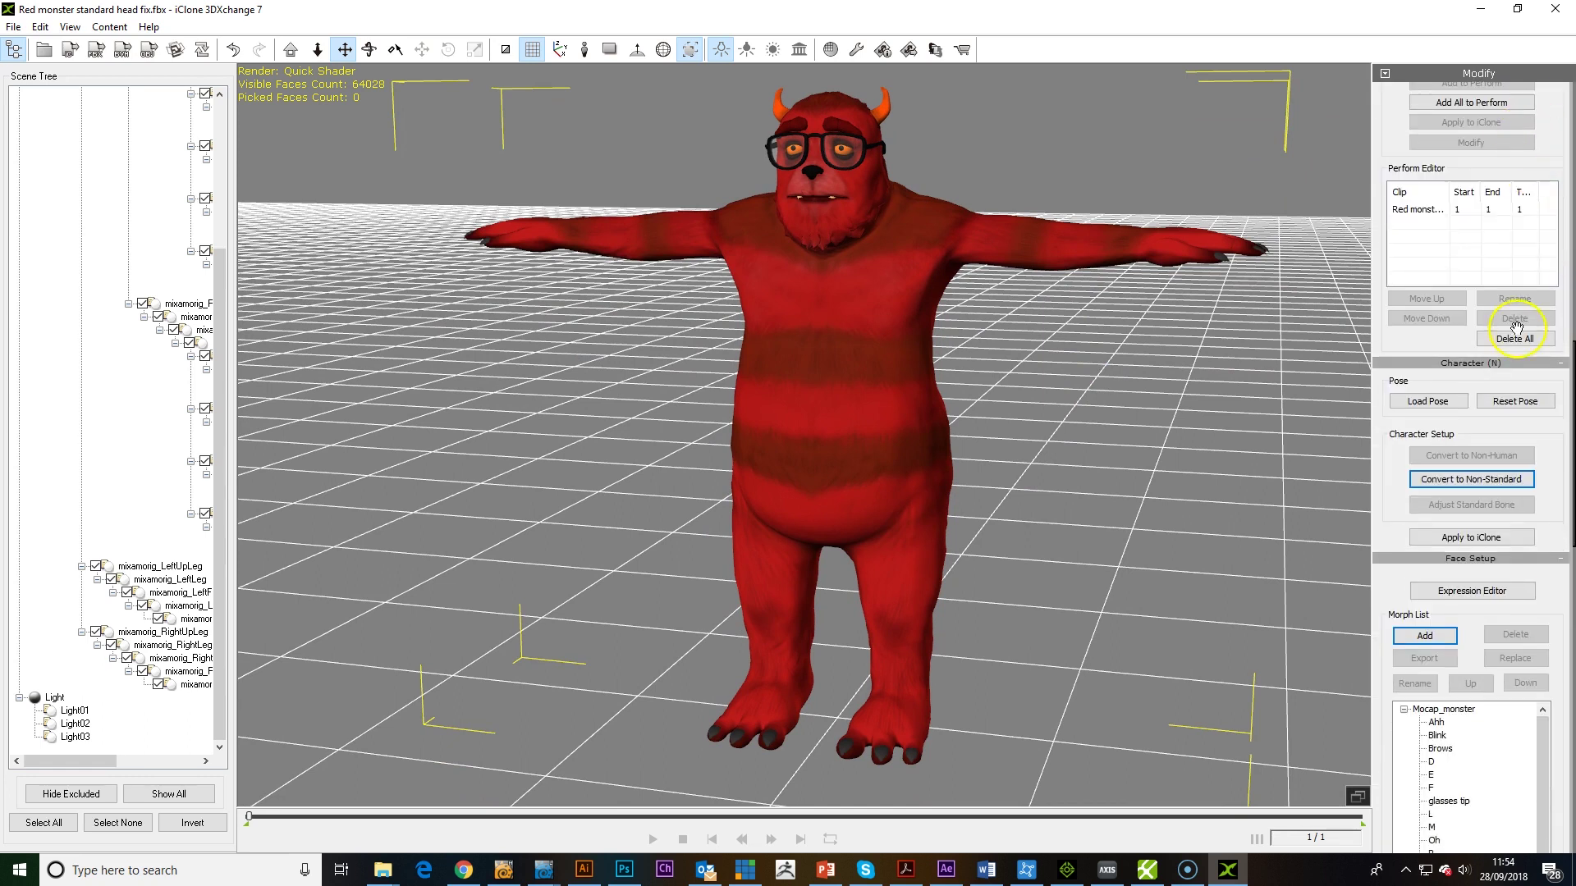
pyautogui.click(1482, 591)
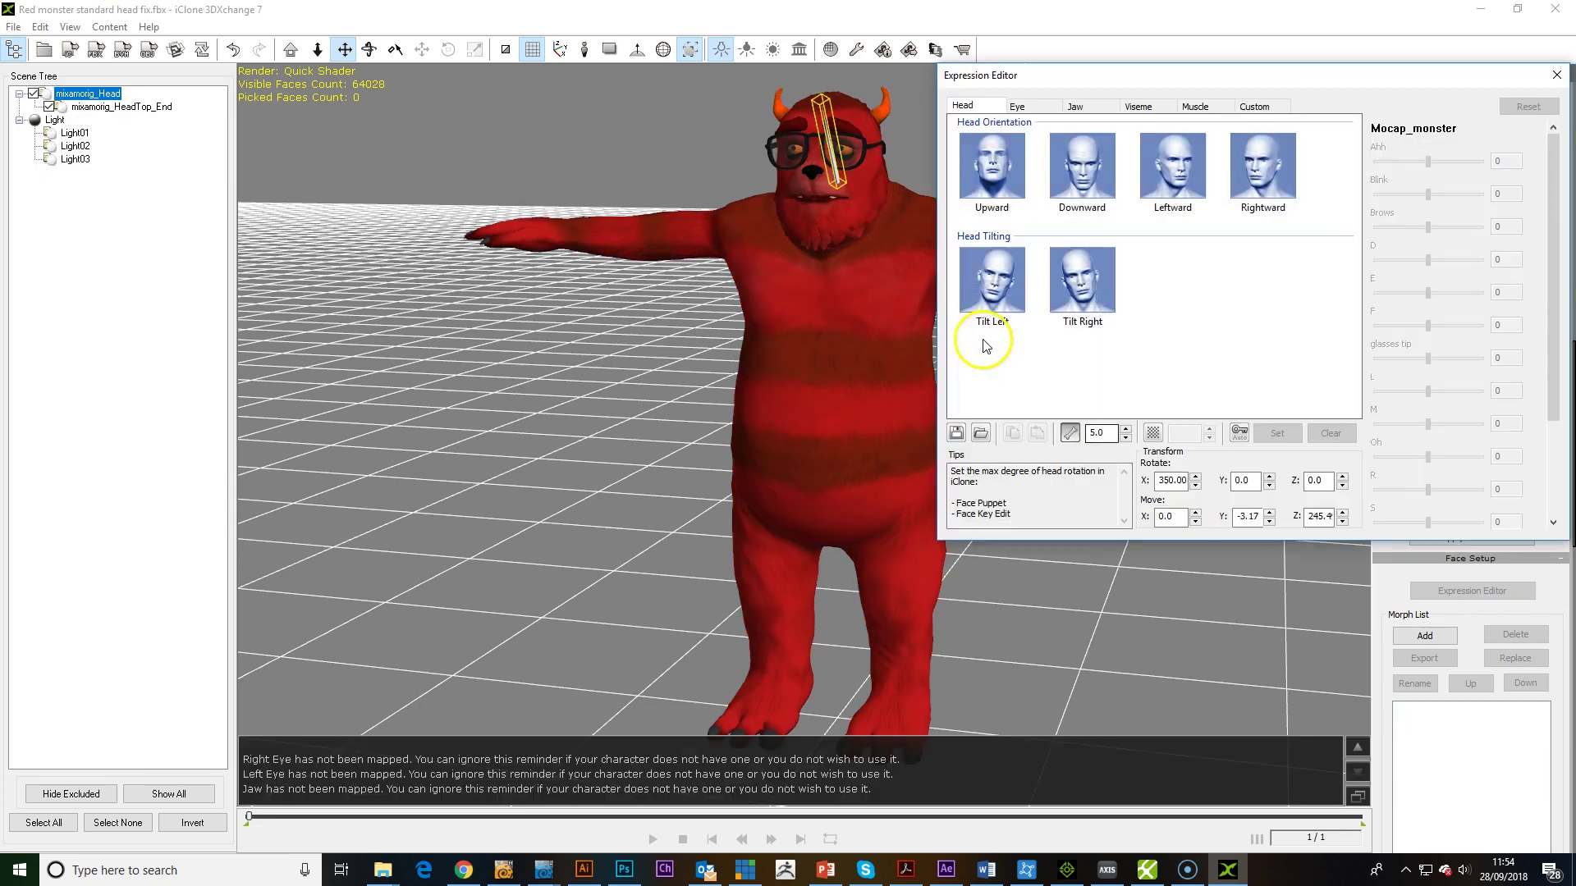
pyautogui.scroll(-3, 837, 266)
pyautogui.scroll(3, 842, 261)
pyautogui.scroll(5, 815, 229)
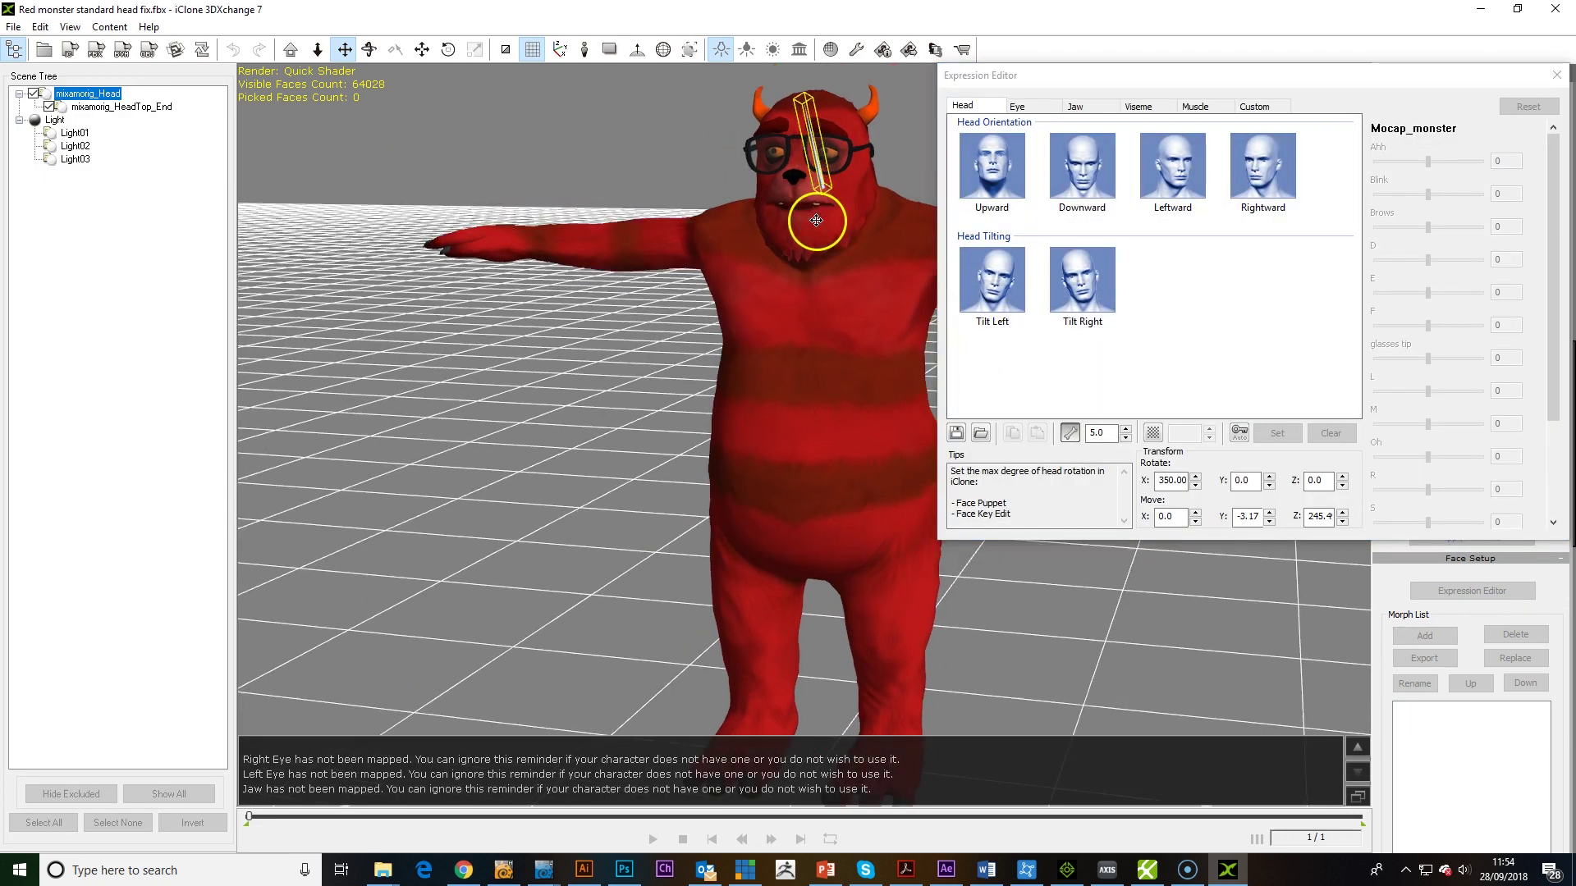
pyautogui.moveTo(778, 431); pyautogui.dragTo(903, 318, button='right')
pyautogui.moveTo(892, 450); pyautogui.dragTo(848, 405, button='right')
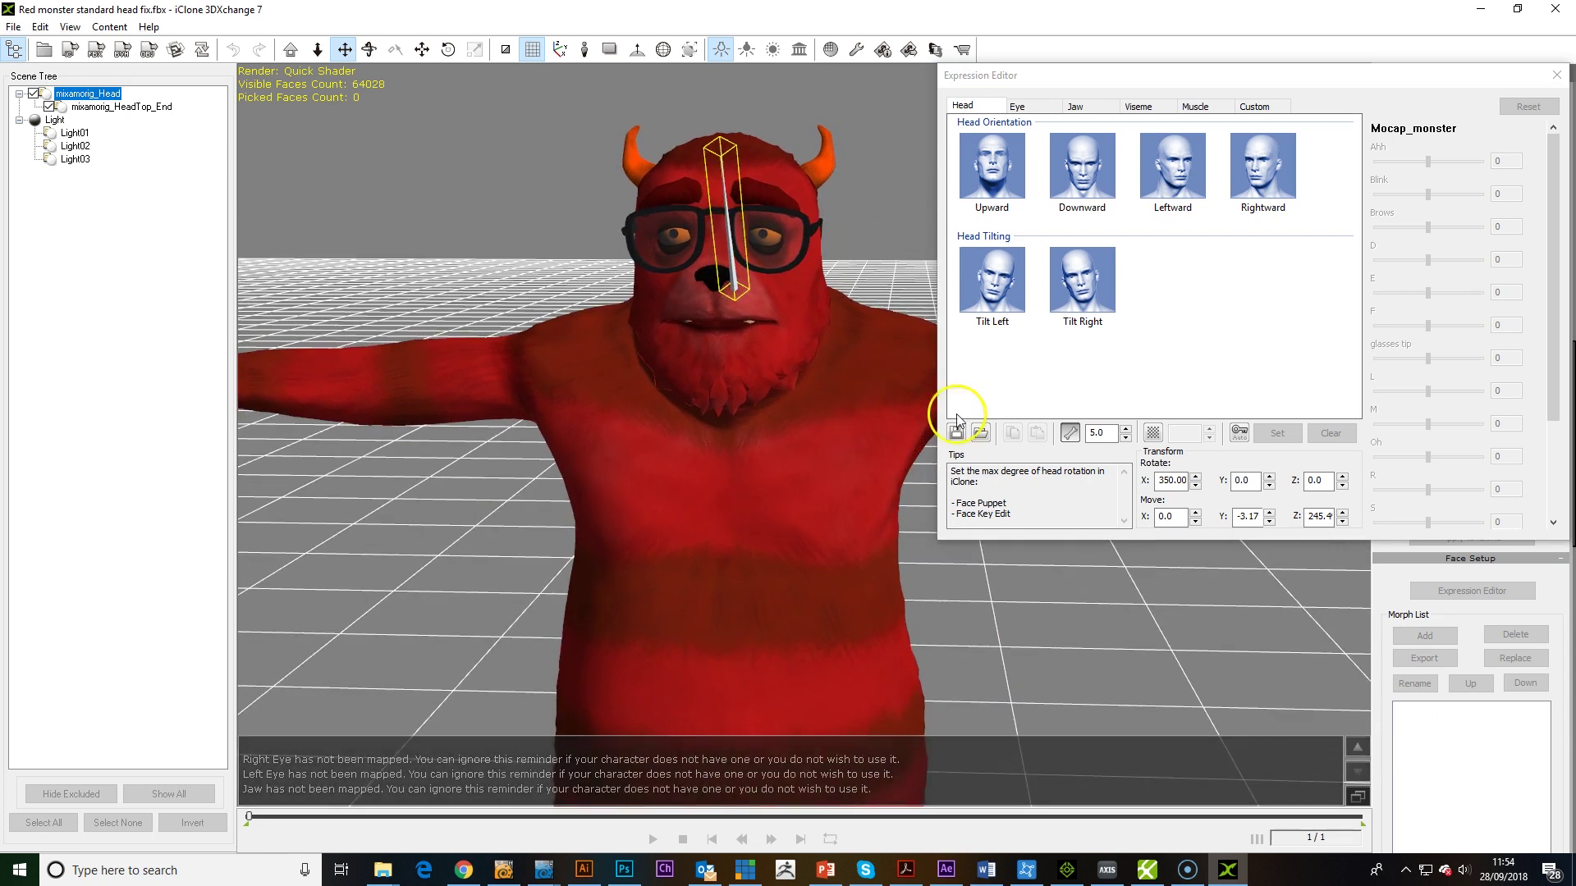
# Select the Upward head orientation and adjust the head bone's pose with the Rotate tool.
pyautogui.click(991, 160)
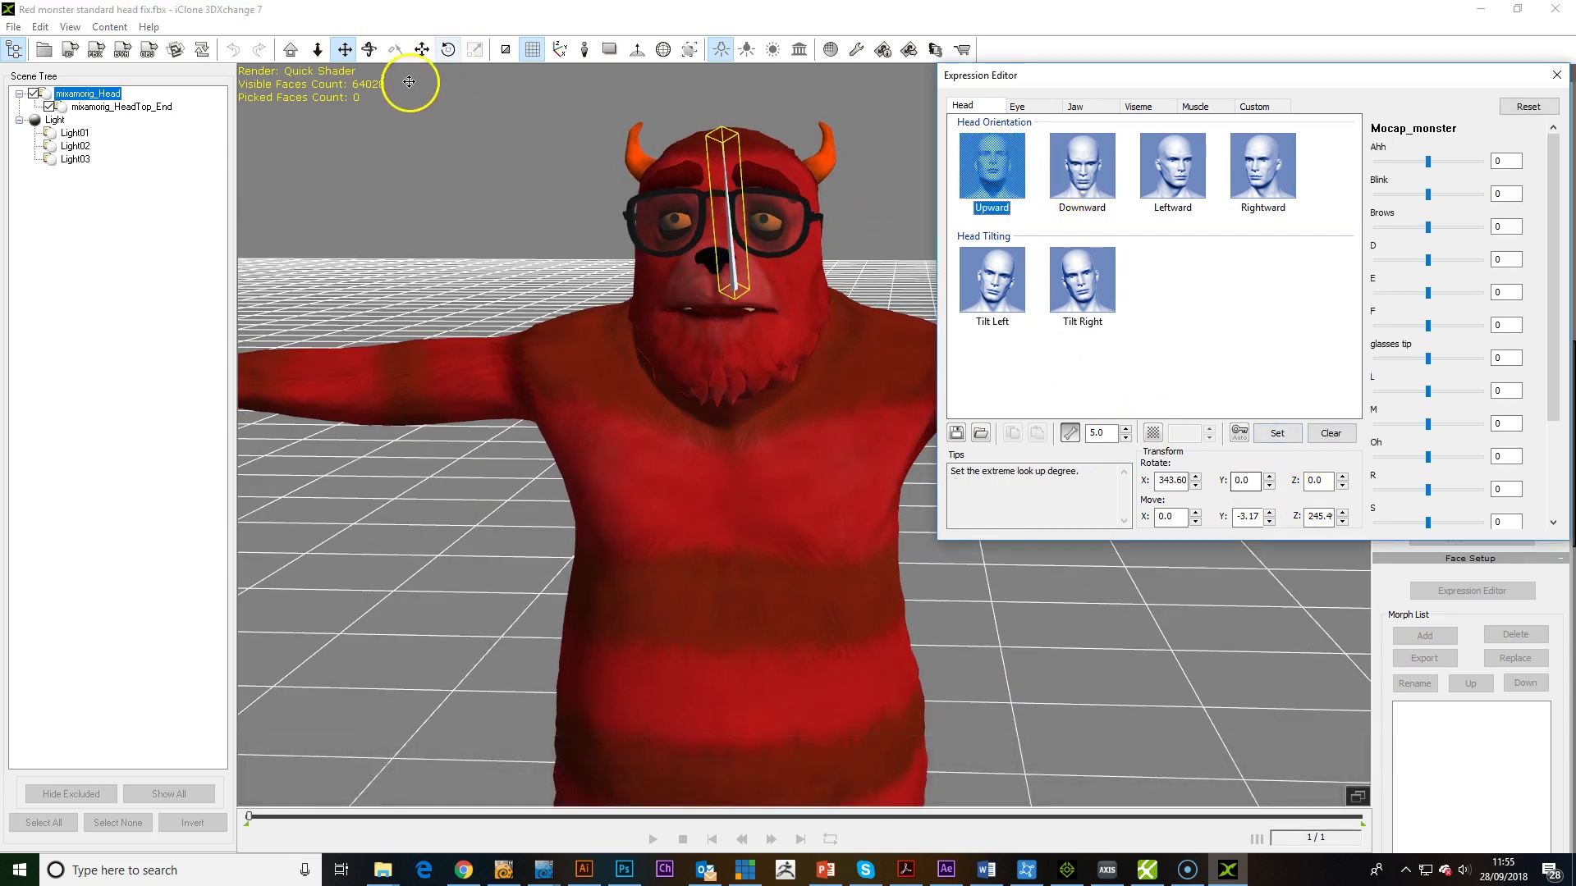
pyautogui.click(370, 49)
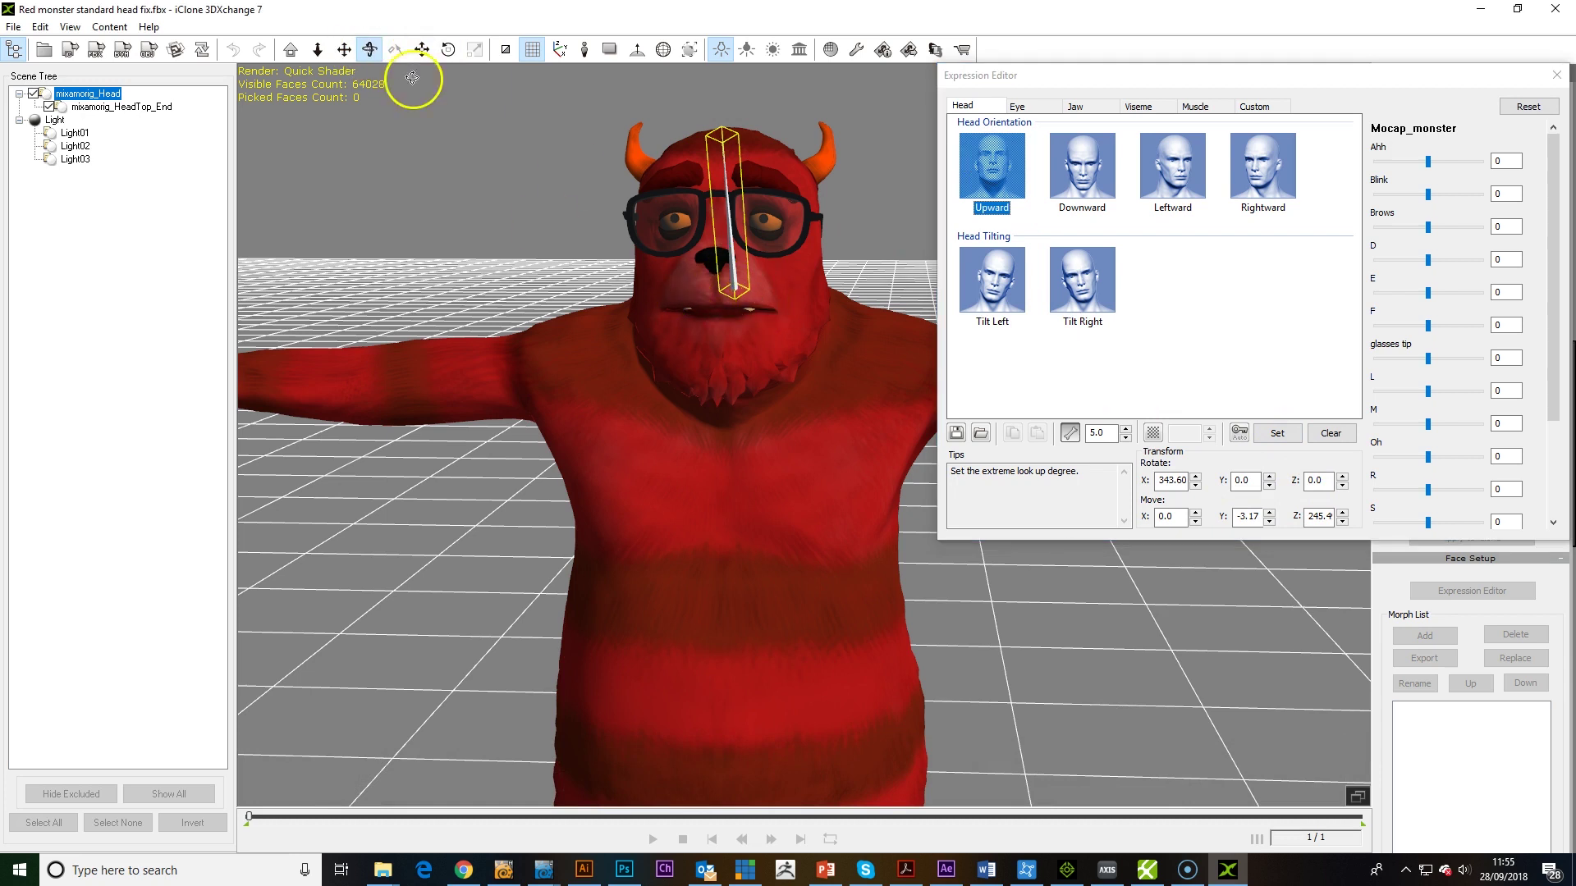
pyautogui.click(449, 51)
pyautogui.moveTo(718, 261); pyautogui.dragTo(788, 312)
# Go through the remaining head poses and rotate the head for Tilt Right to about X 350.37, Y 2.72, Z 15.62.
pyautogui.click(1040, 215)
pyautogui.click(1165, 201)
pyautogui.click(1262, 177)
pyautogui.click(985, 281)
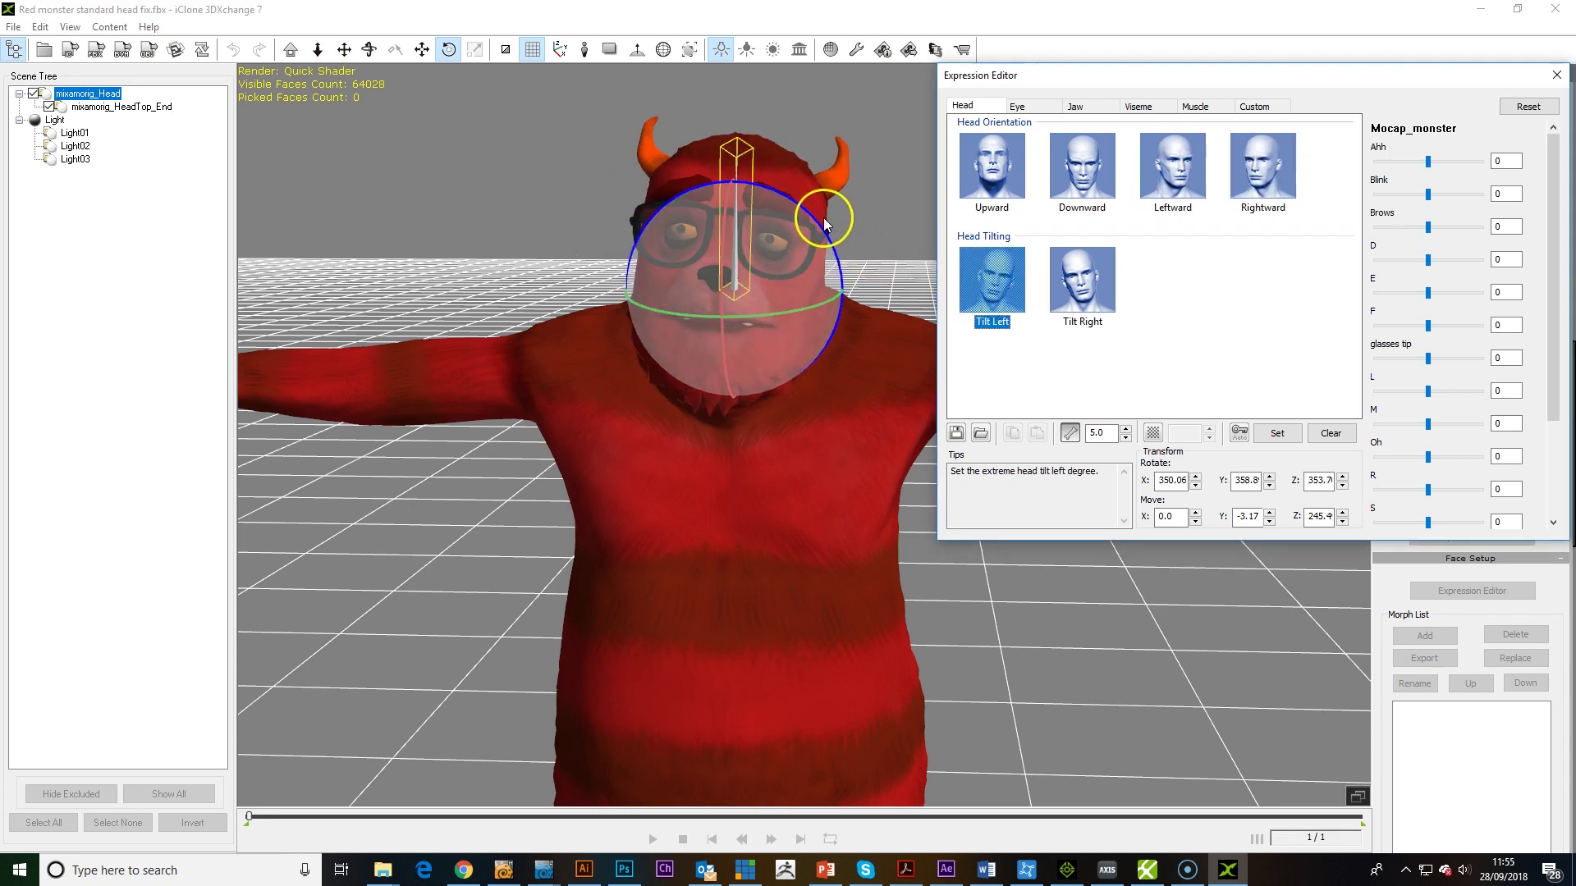
pyautogui.click(1081, 279)
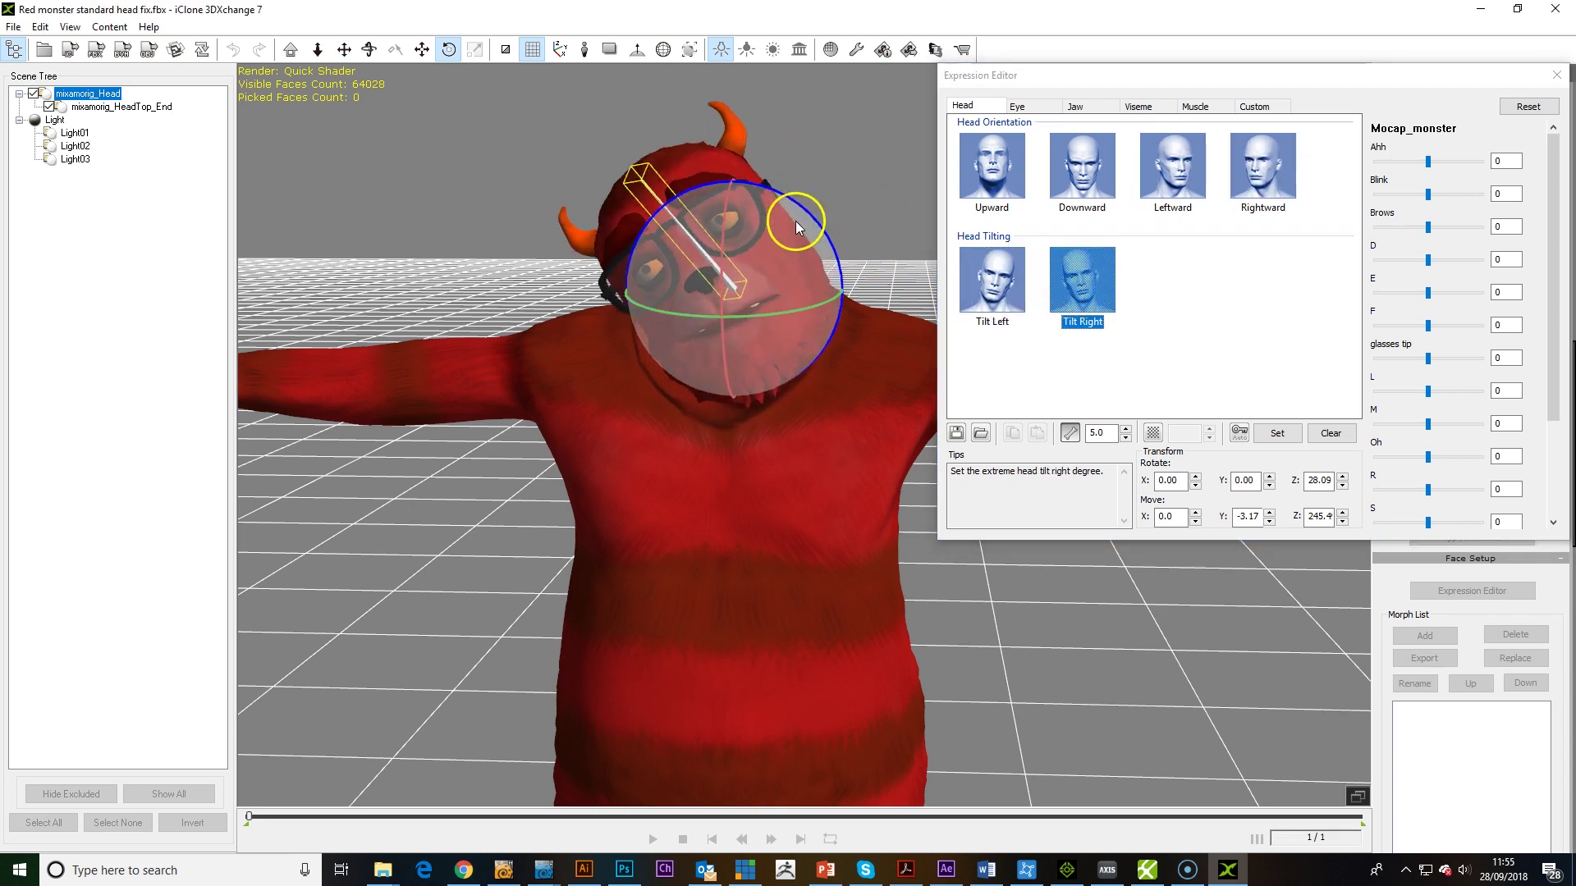
pyautogui.moveTo(795, 220); pyautogui.dragTo(810, 229)
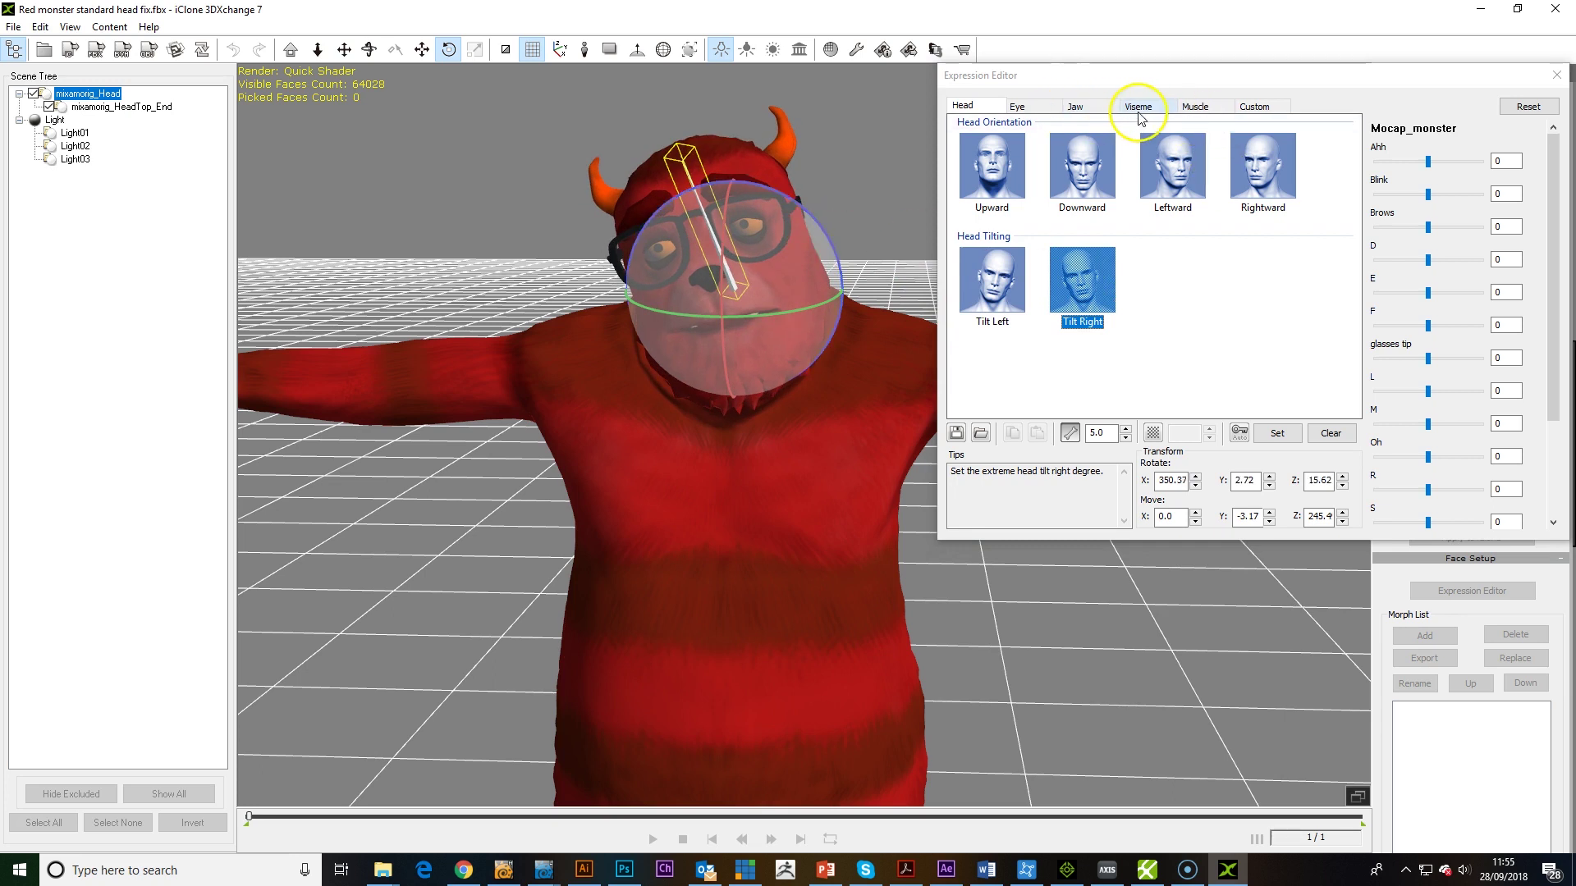
# Define the Drop Jaw expression by raising the Oh morph to 100 and setting it.
pyautogui.click(1074, 107)
pyautogui.click(1000, 169)
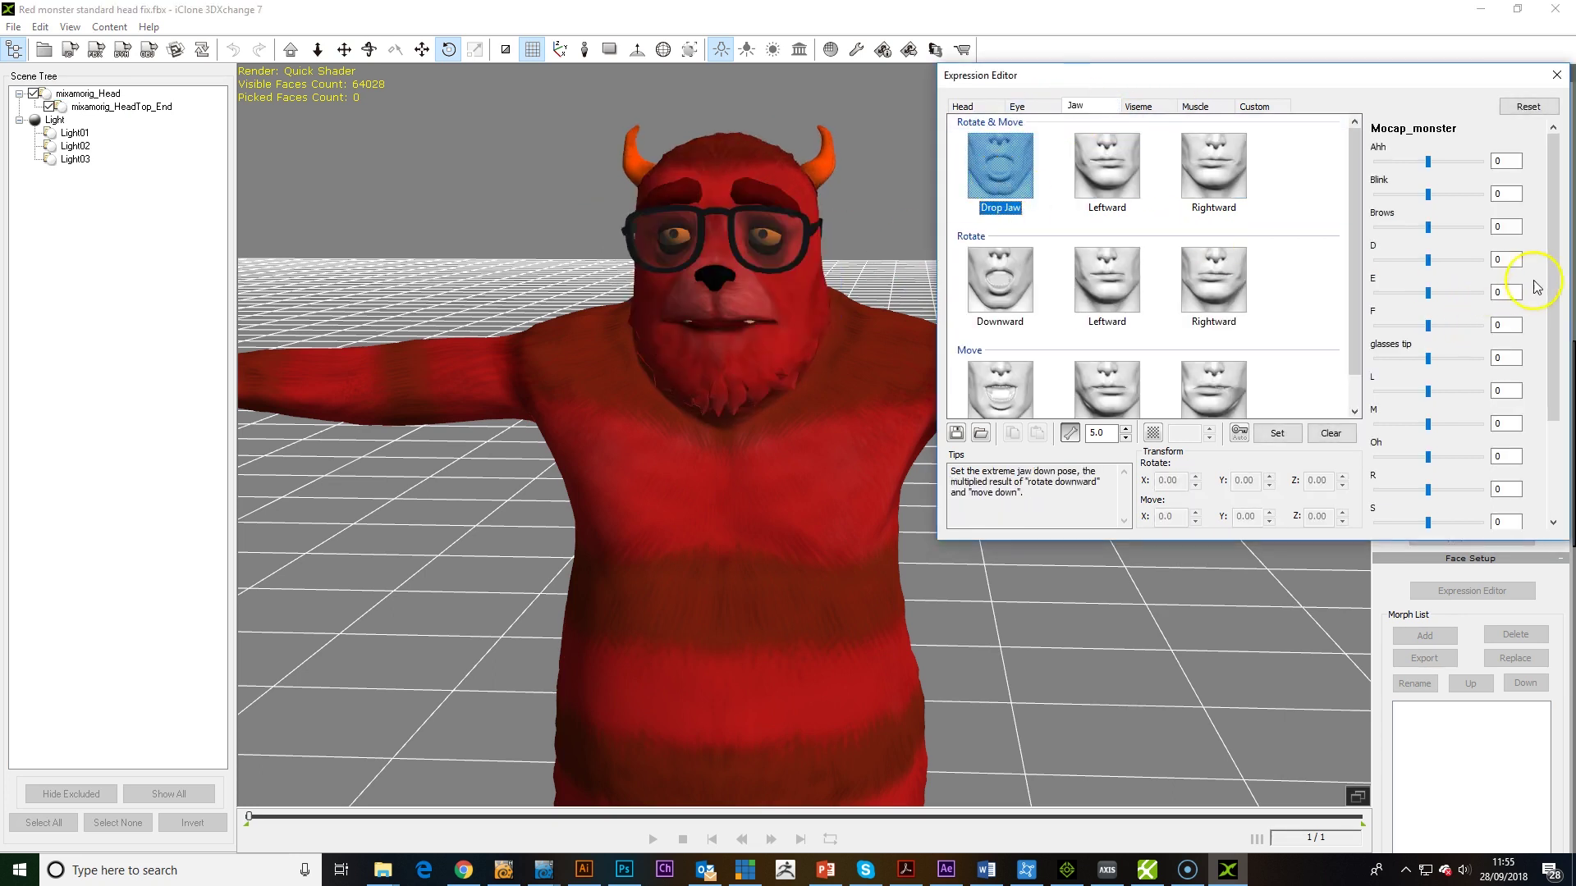
pyautogui.moveTo(1551, 292); pyautogui.dragTo(1547, 341)
pyautogui.moveTo(1428, 380); pyautogui.dragTo(1481, 380)
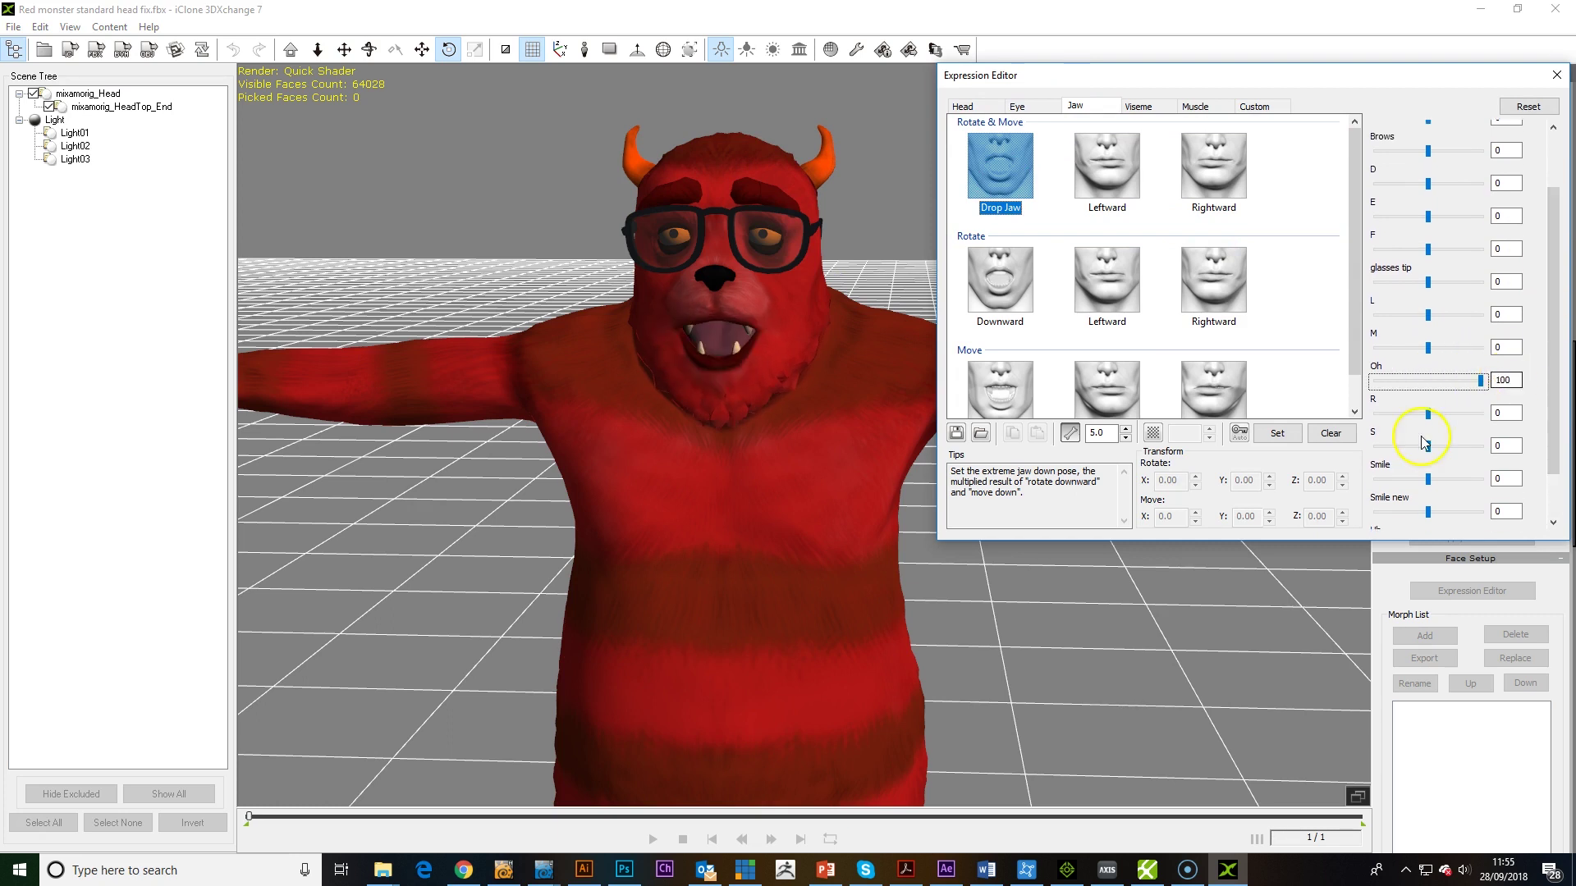
pyautogui.click(1295, 434)
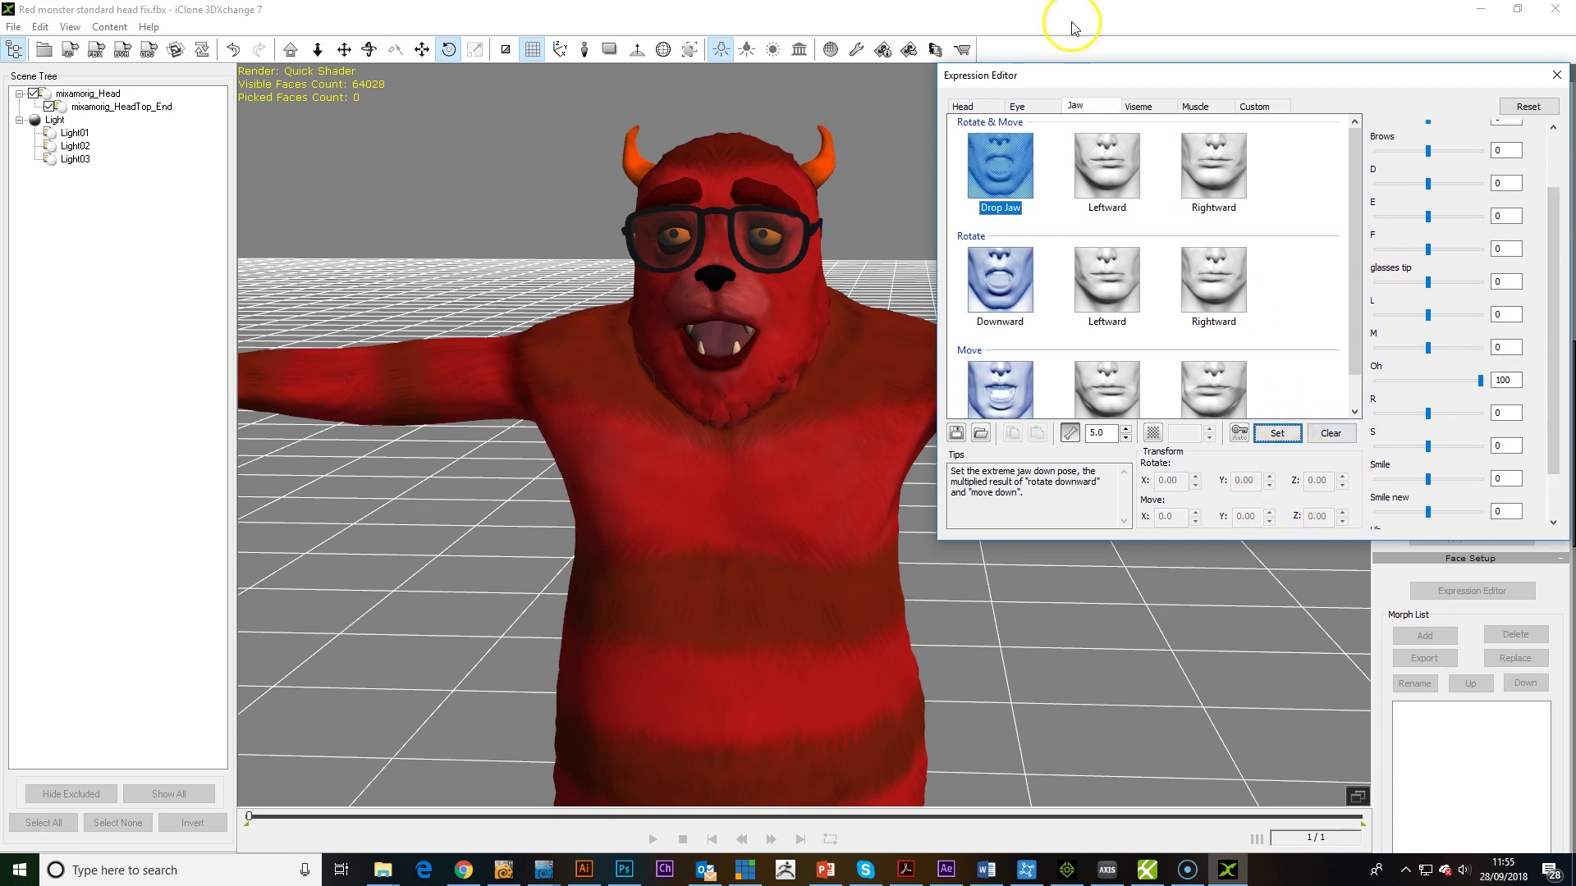
# Define the Brow Raise L muscle expression with the Brows morph at 100.
pyautogui.click(1139, 108)
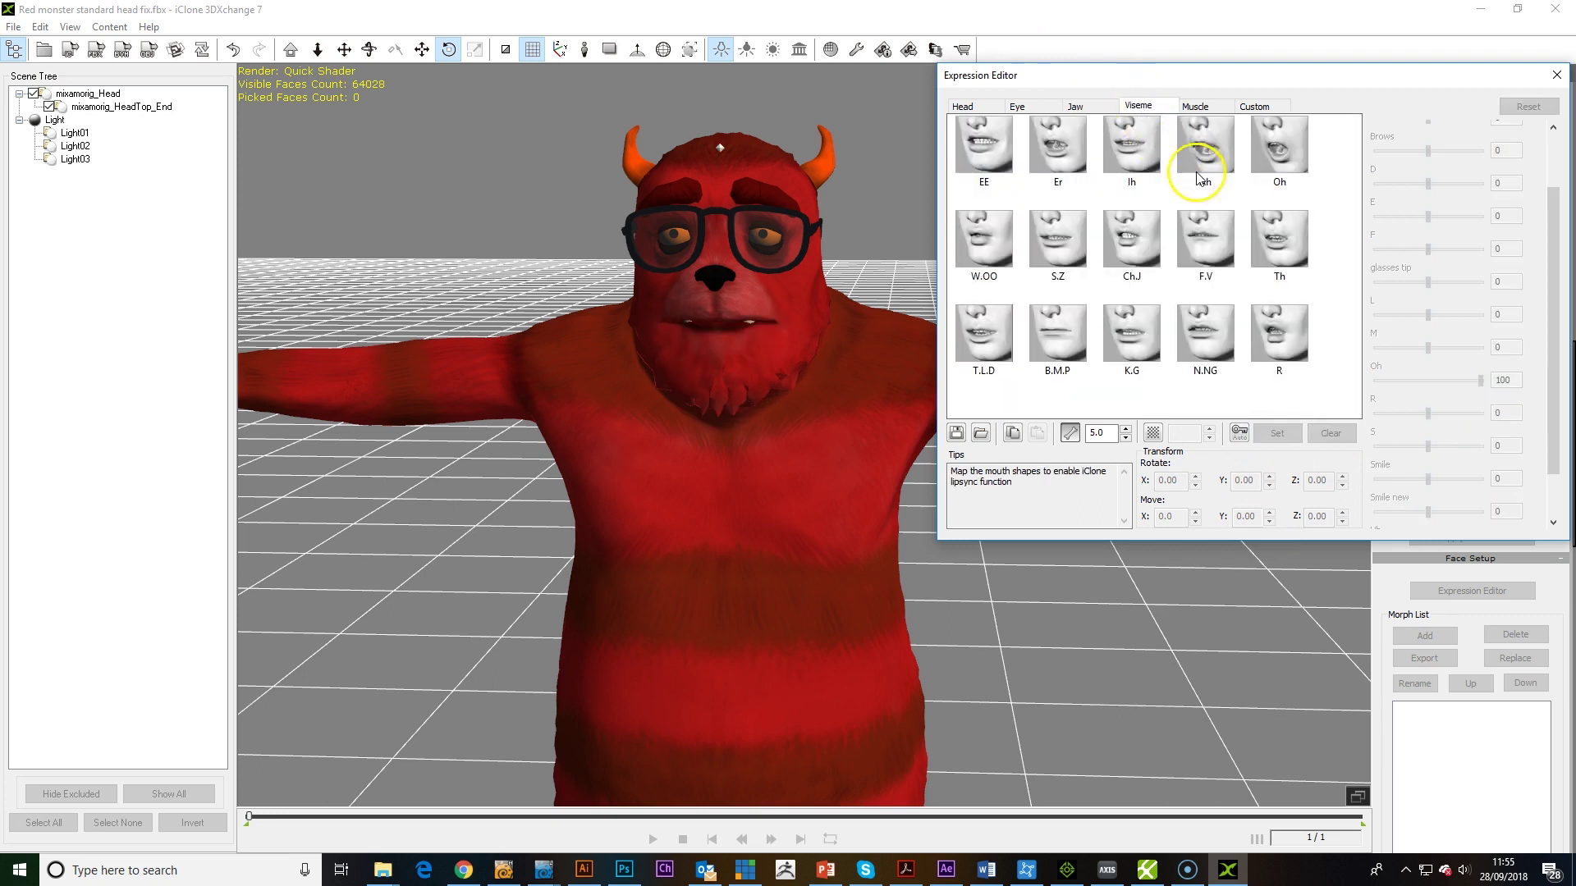
pyautogui.click(1198, 106)
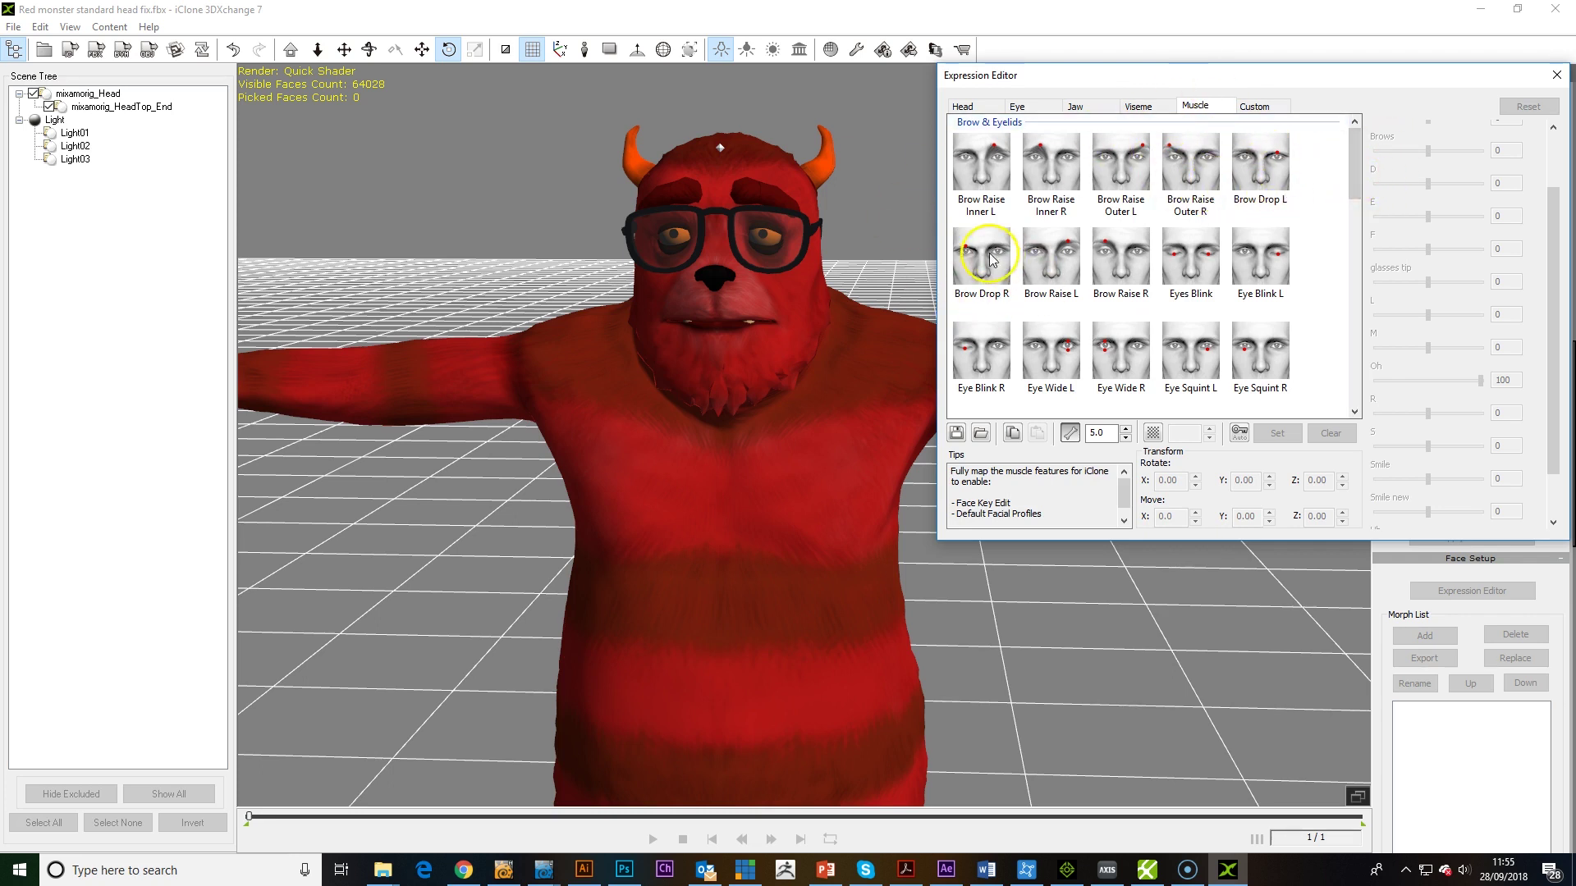
pyautogui.click(1045, 265)
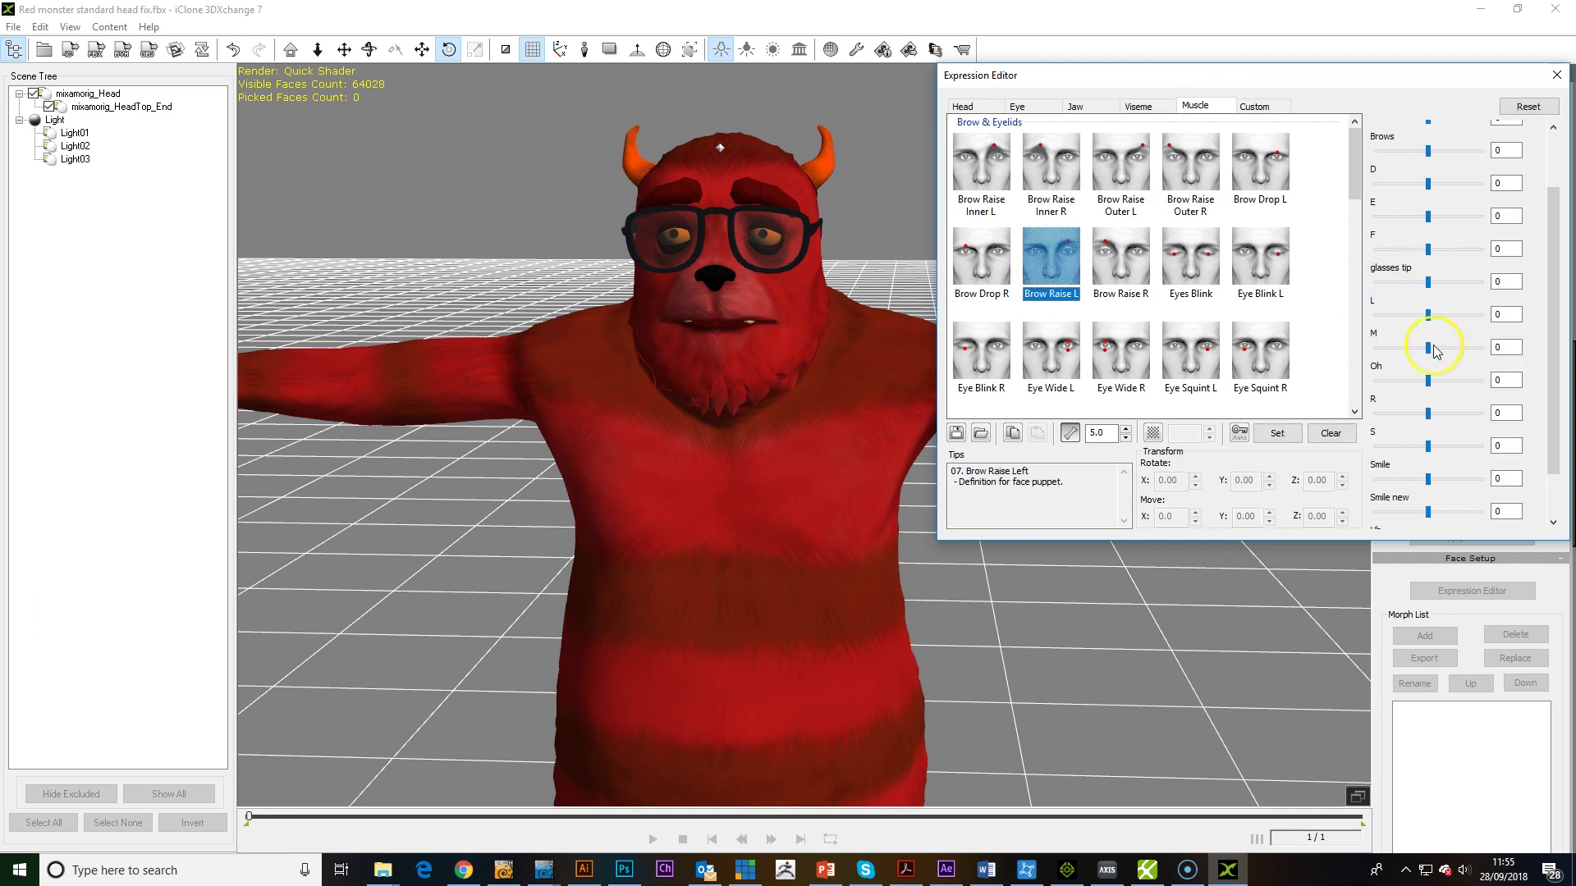
pyautogui.click(1508, 152)
pyautogui.moveTo(1432, 156); pyautogui.dragTo(1486, 162)
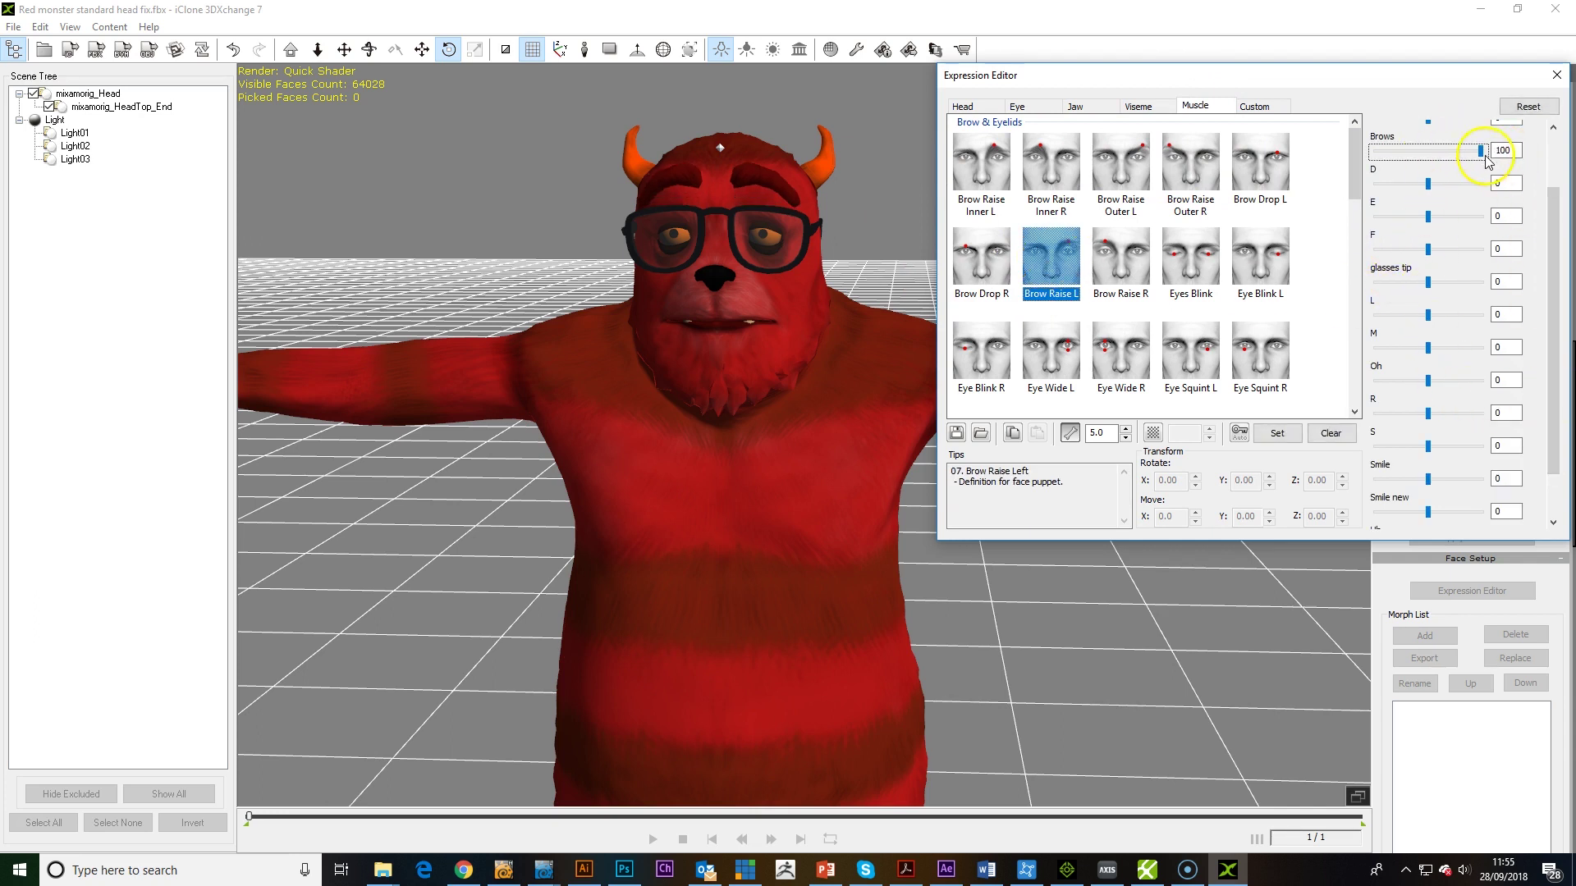
pyautogui.click(1279, 431)
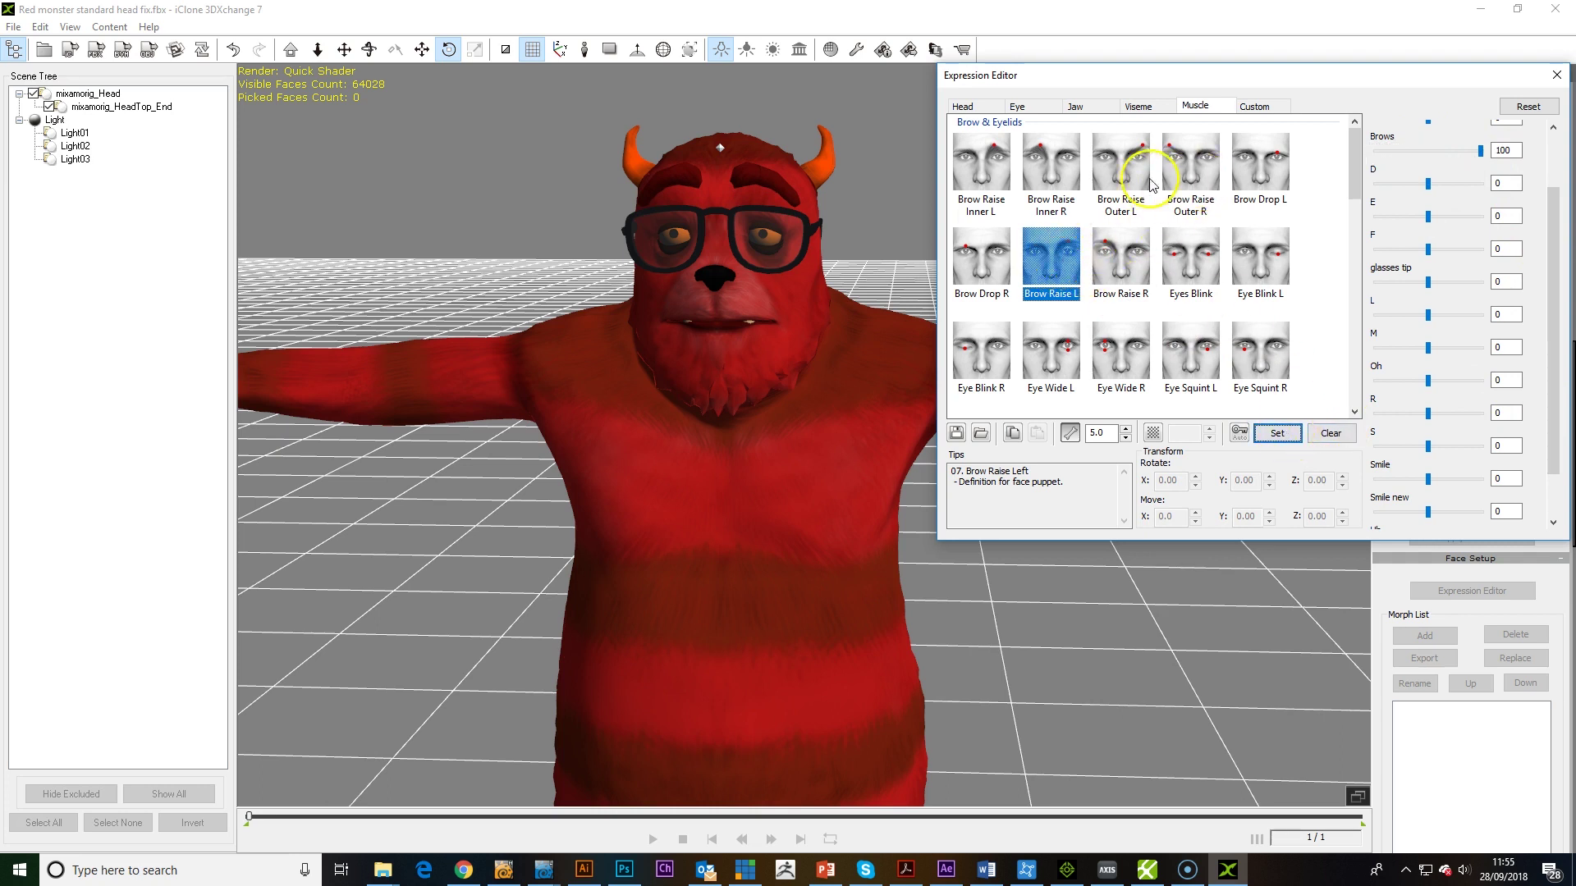
# Define the Brow Raise R muscle expression with the Brows morph at 100.
pyautogui.click(1142, 283)
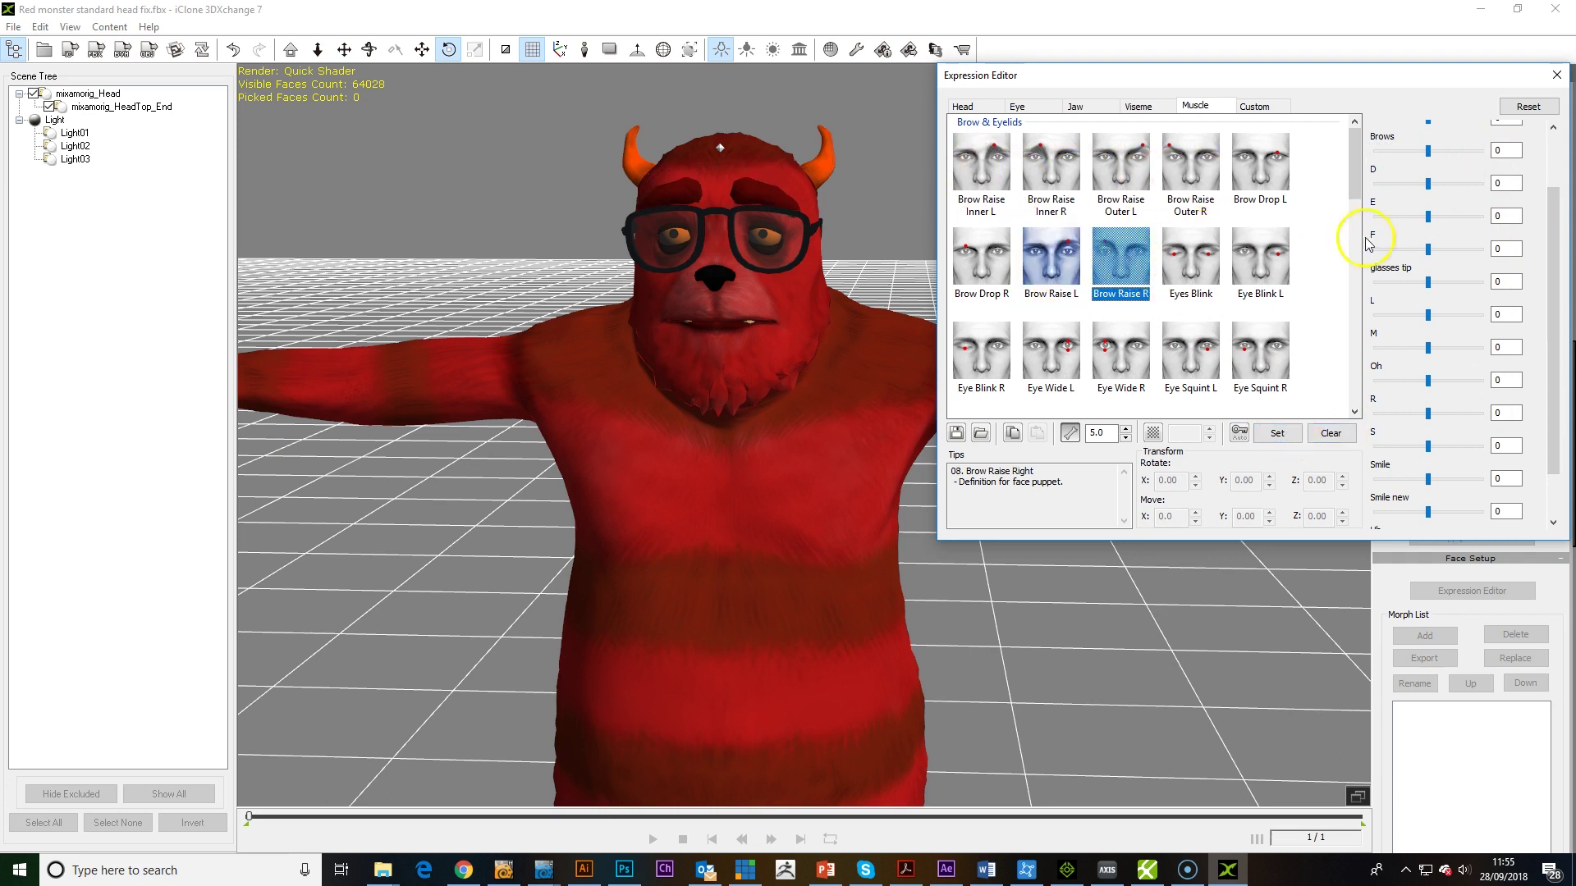
pyautogui.moveTo(1437, 153); pyautogui.dragTo(1414, 152)
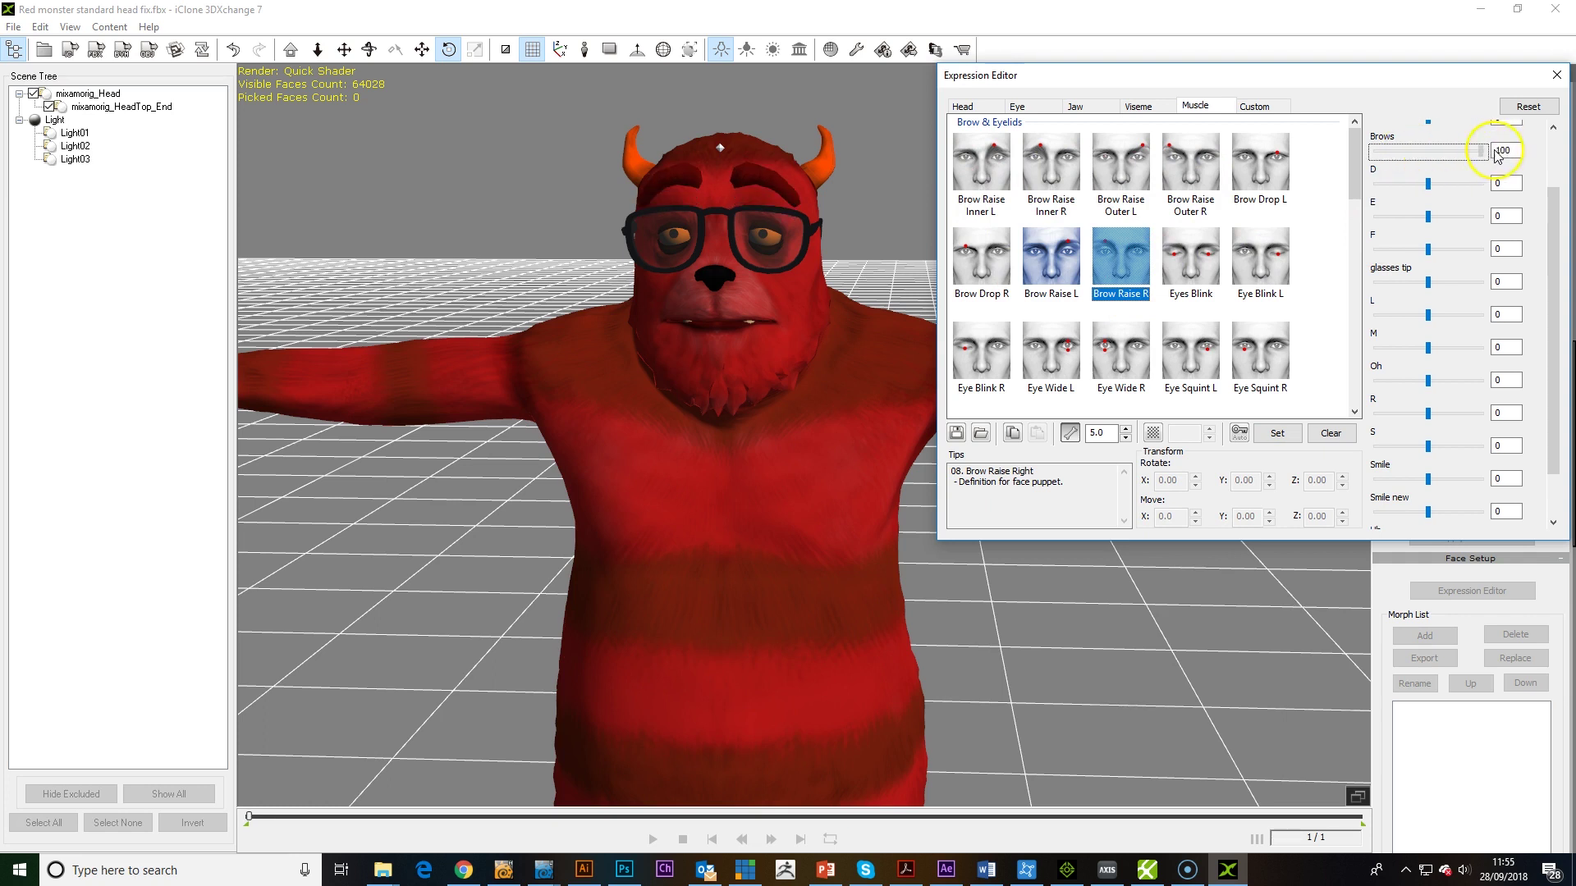
pyautogui.click(1277, 432)
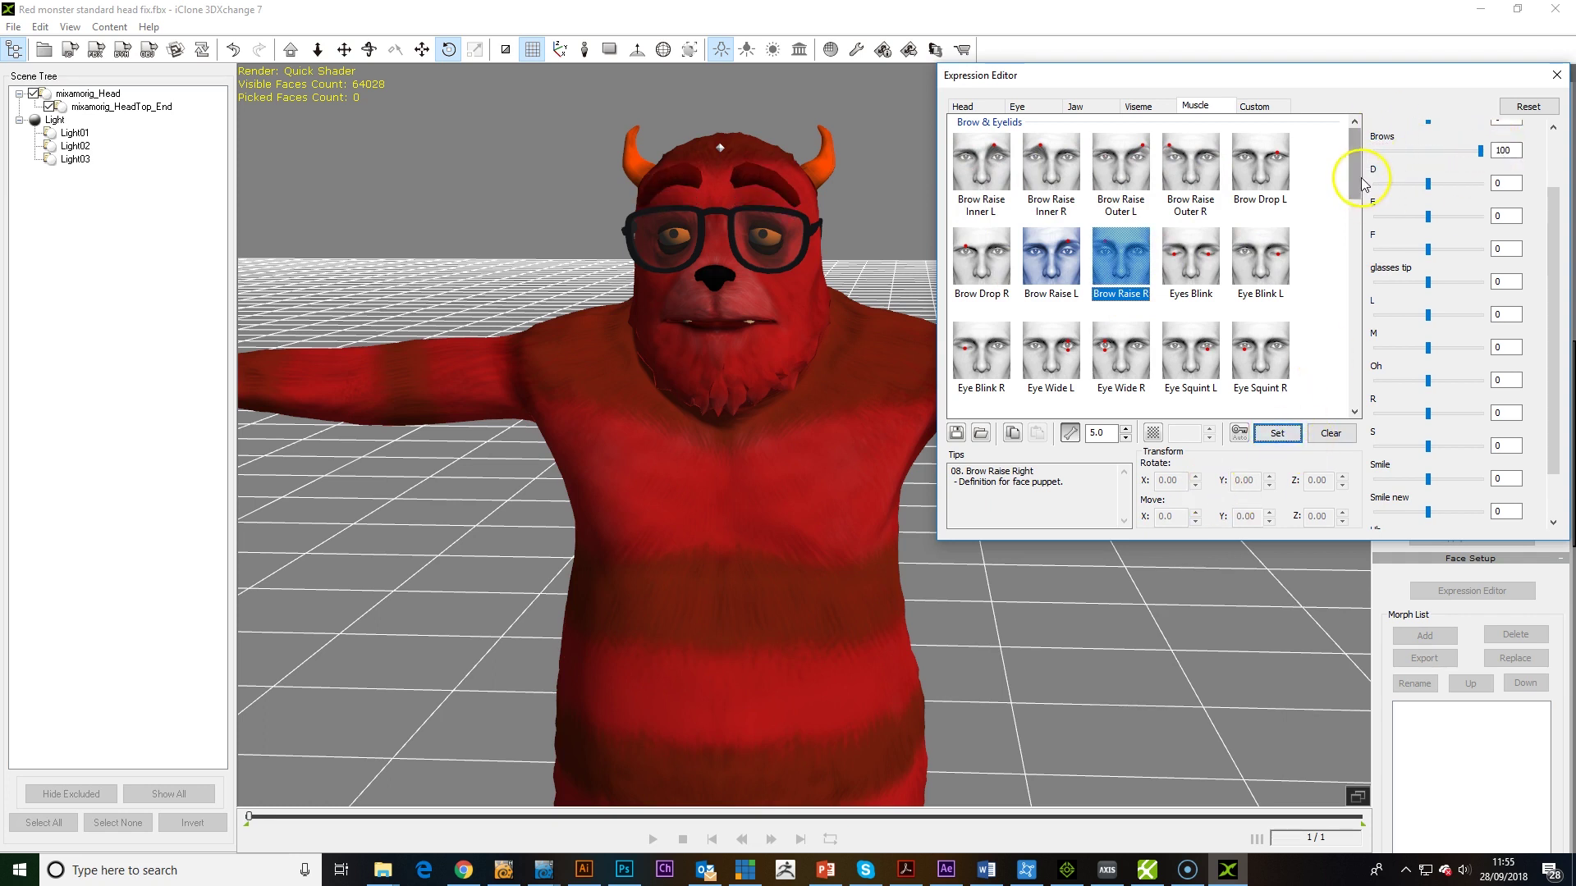
# Define the Mouth Open muscle expression with the Oh morph at 100.
pyautogui.moveTo(1356, 174); pyautogui.dragTo(1356, 400)
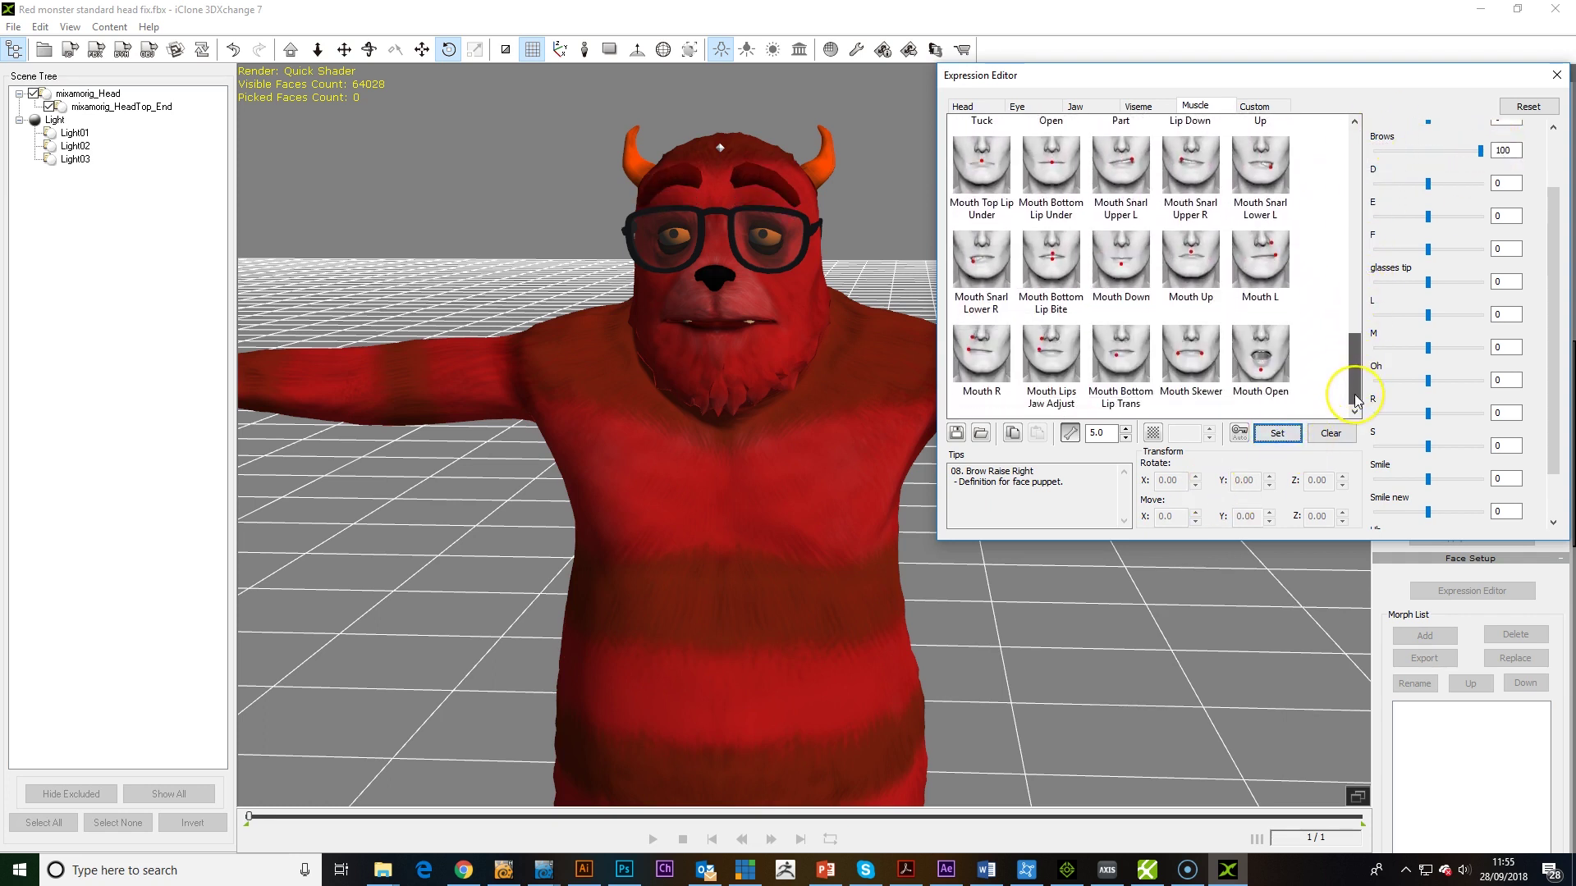
pyautogui.click(1268, 357)
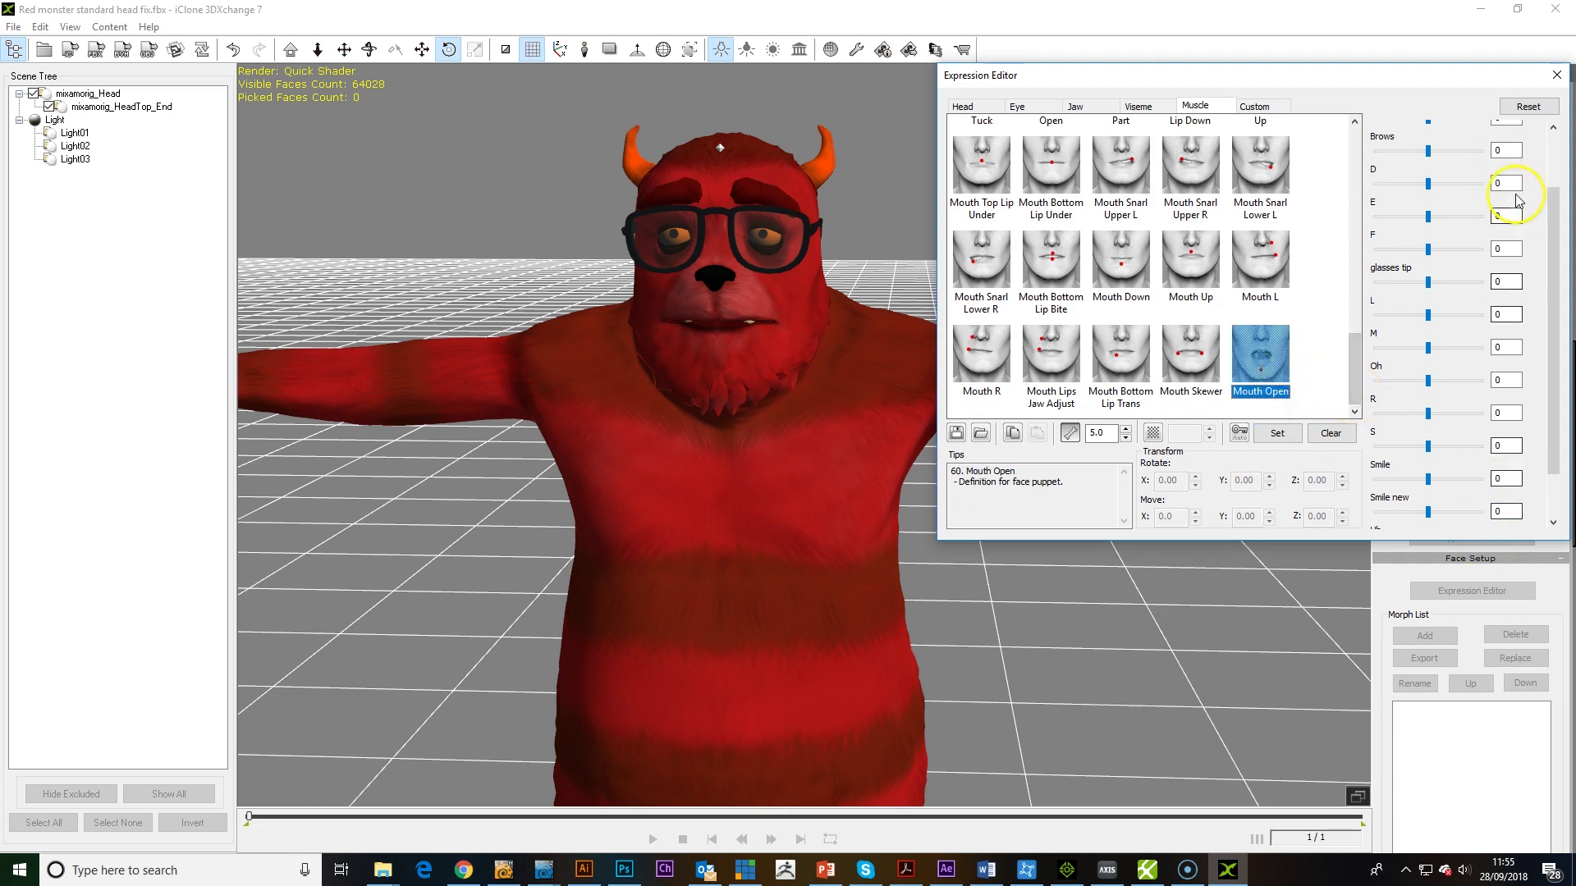
pyautogui.scroll(-2, 1559, 370)
pyautogui.moveTo(1566, 374); pyautogui.dragTo(1555, 308)
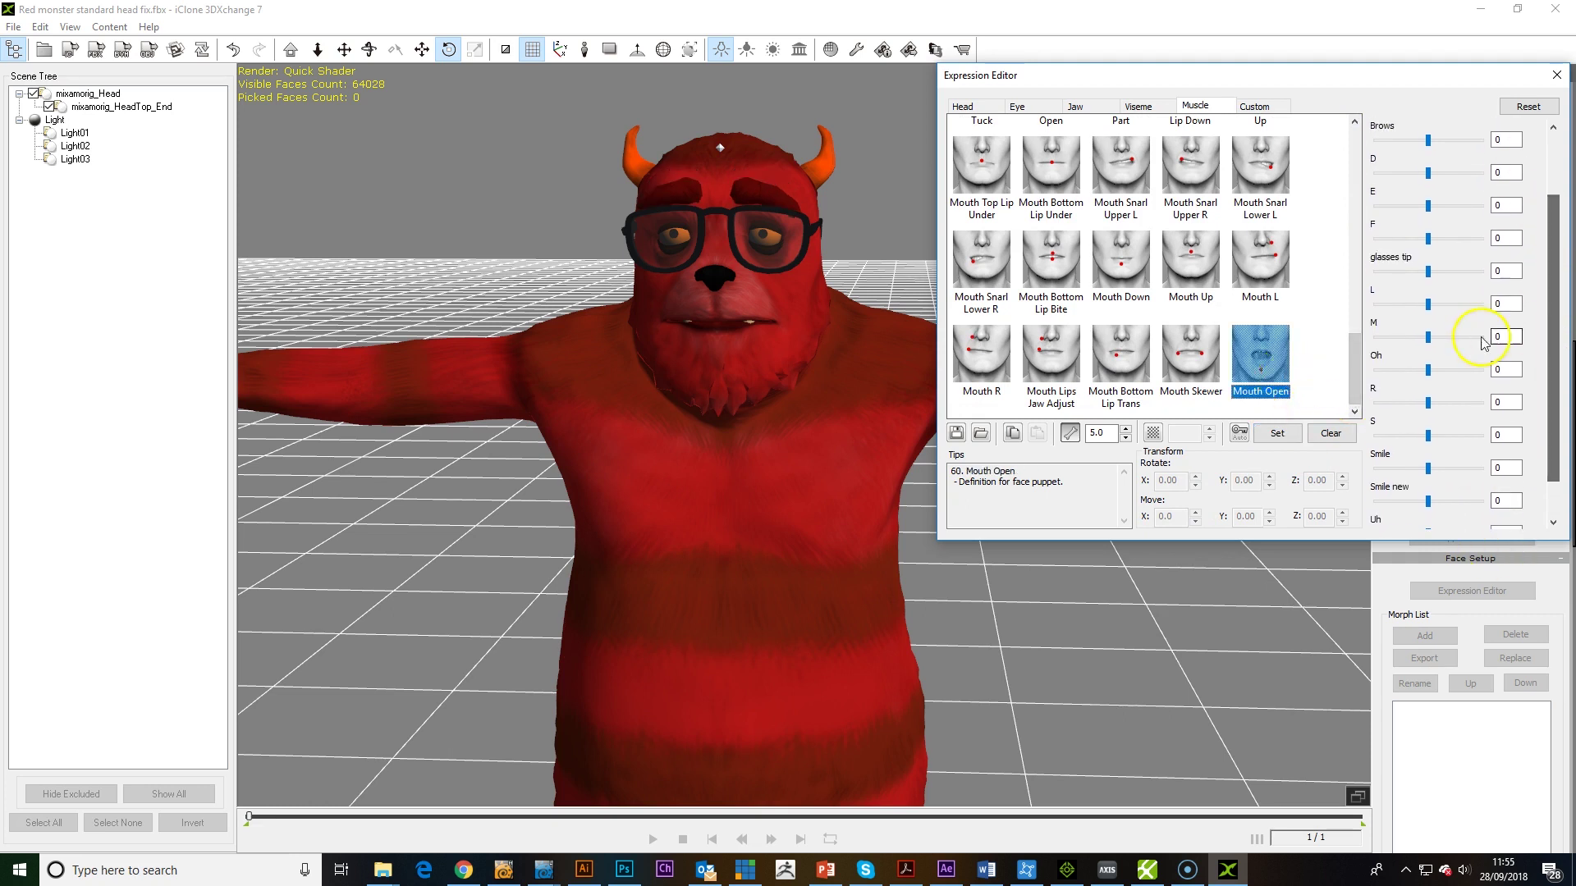
pyautogui.moveTo(1428, 369); pyautogui.dragTo(1519, 370)
pyautogui.click(1276, 433)
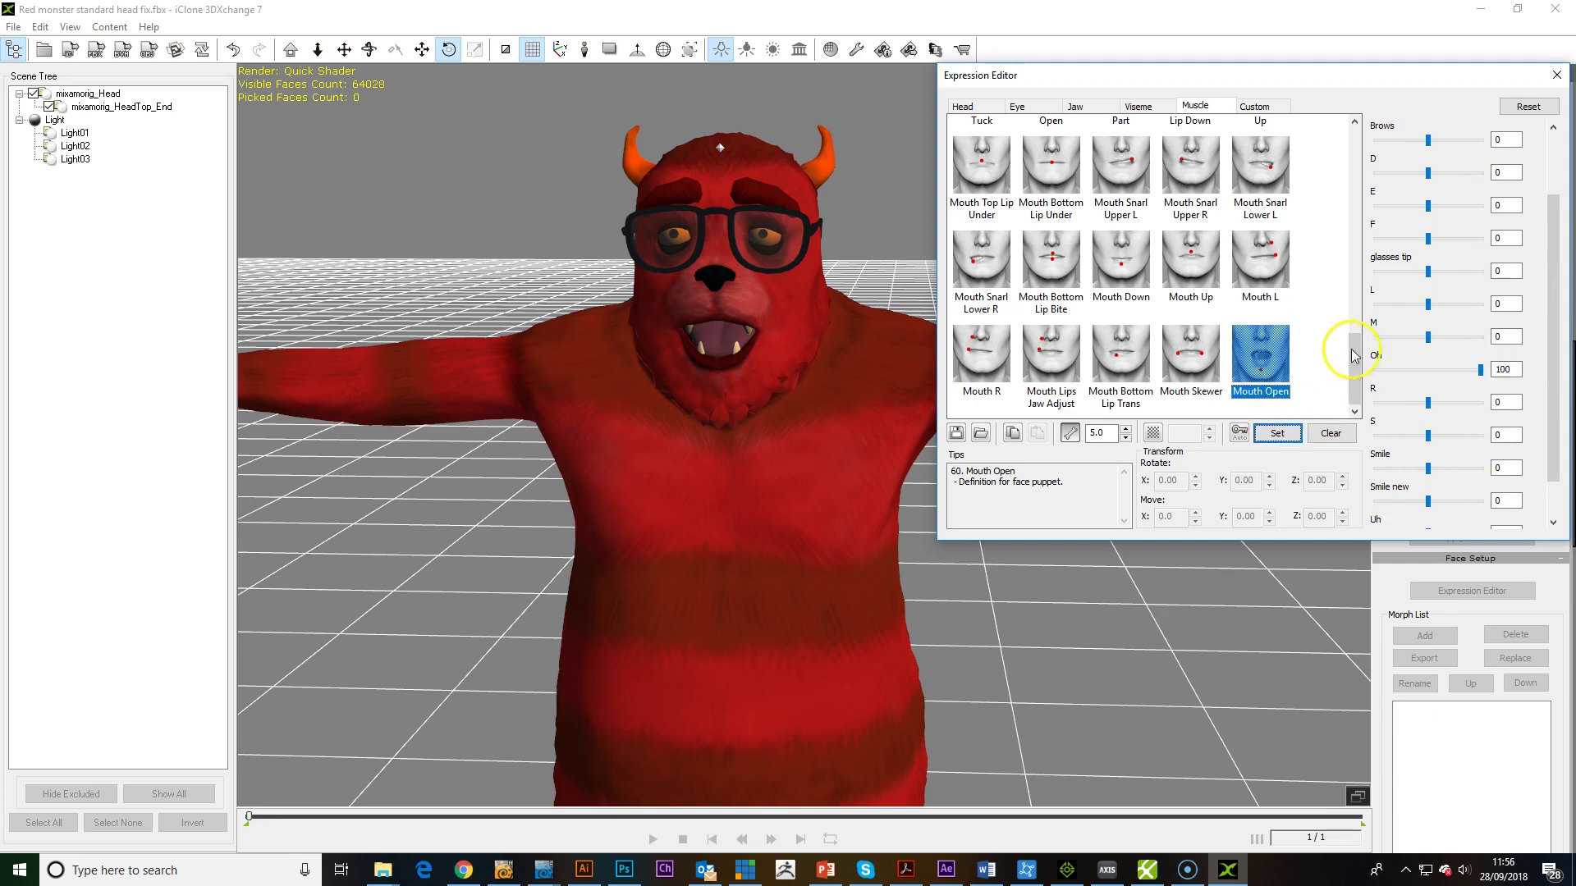
# Define the Mouth Blow muscle expression with the Woo morph at 100.
pyautogui.scroll(3, 1366, 343)
pyautogui.moveTo(1362, 328); pyautogui.dragTo(1380, 279)
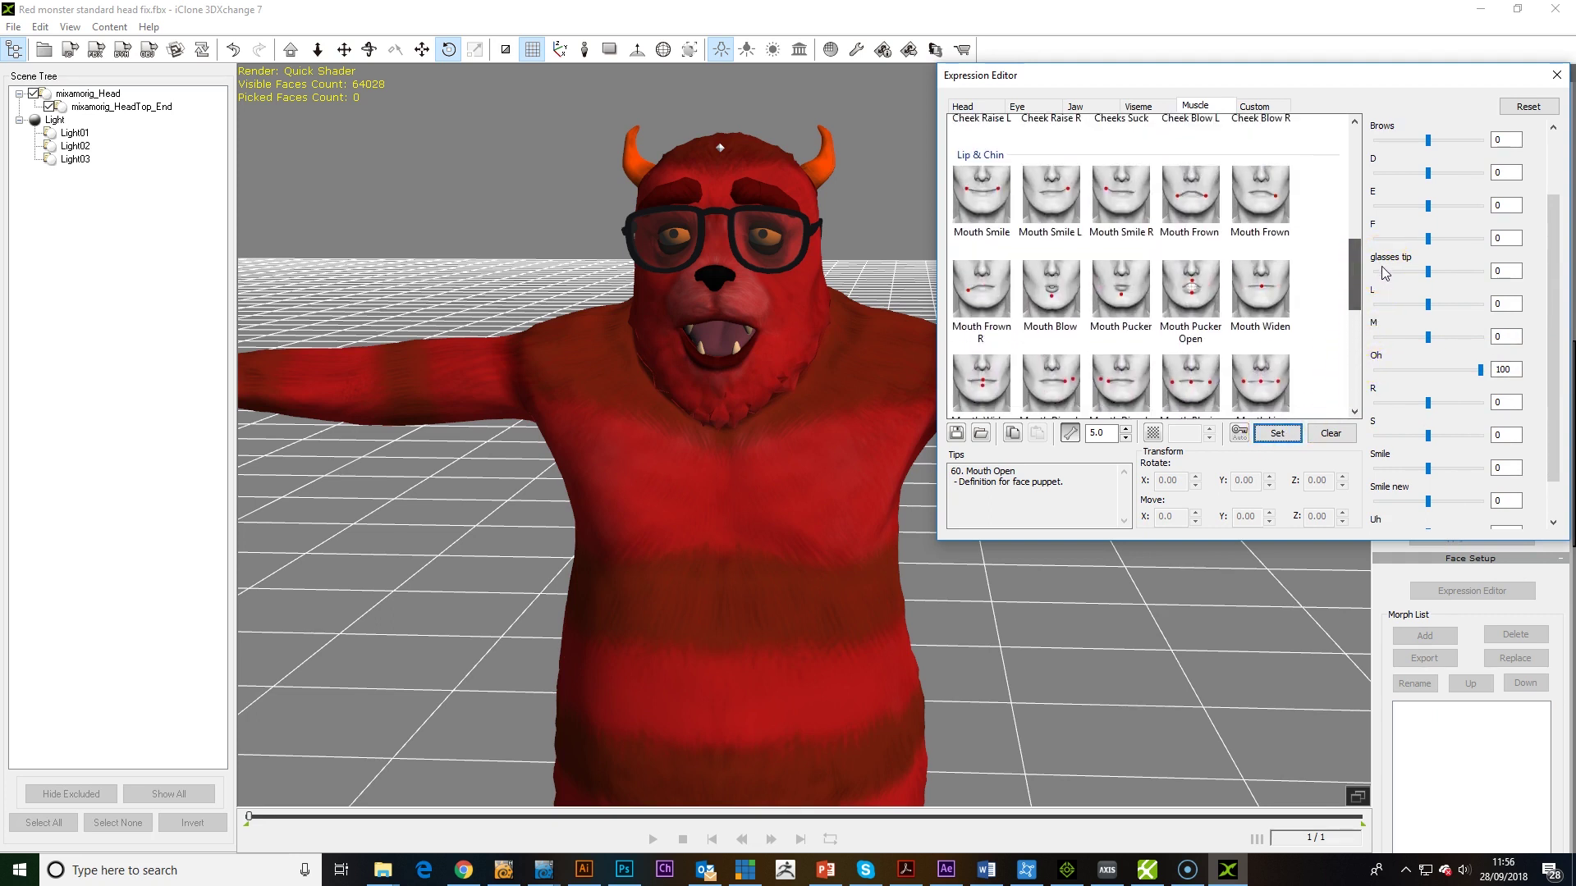
pyautogui.click(1051, 288)
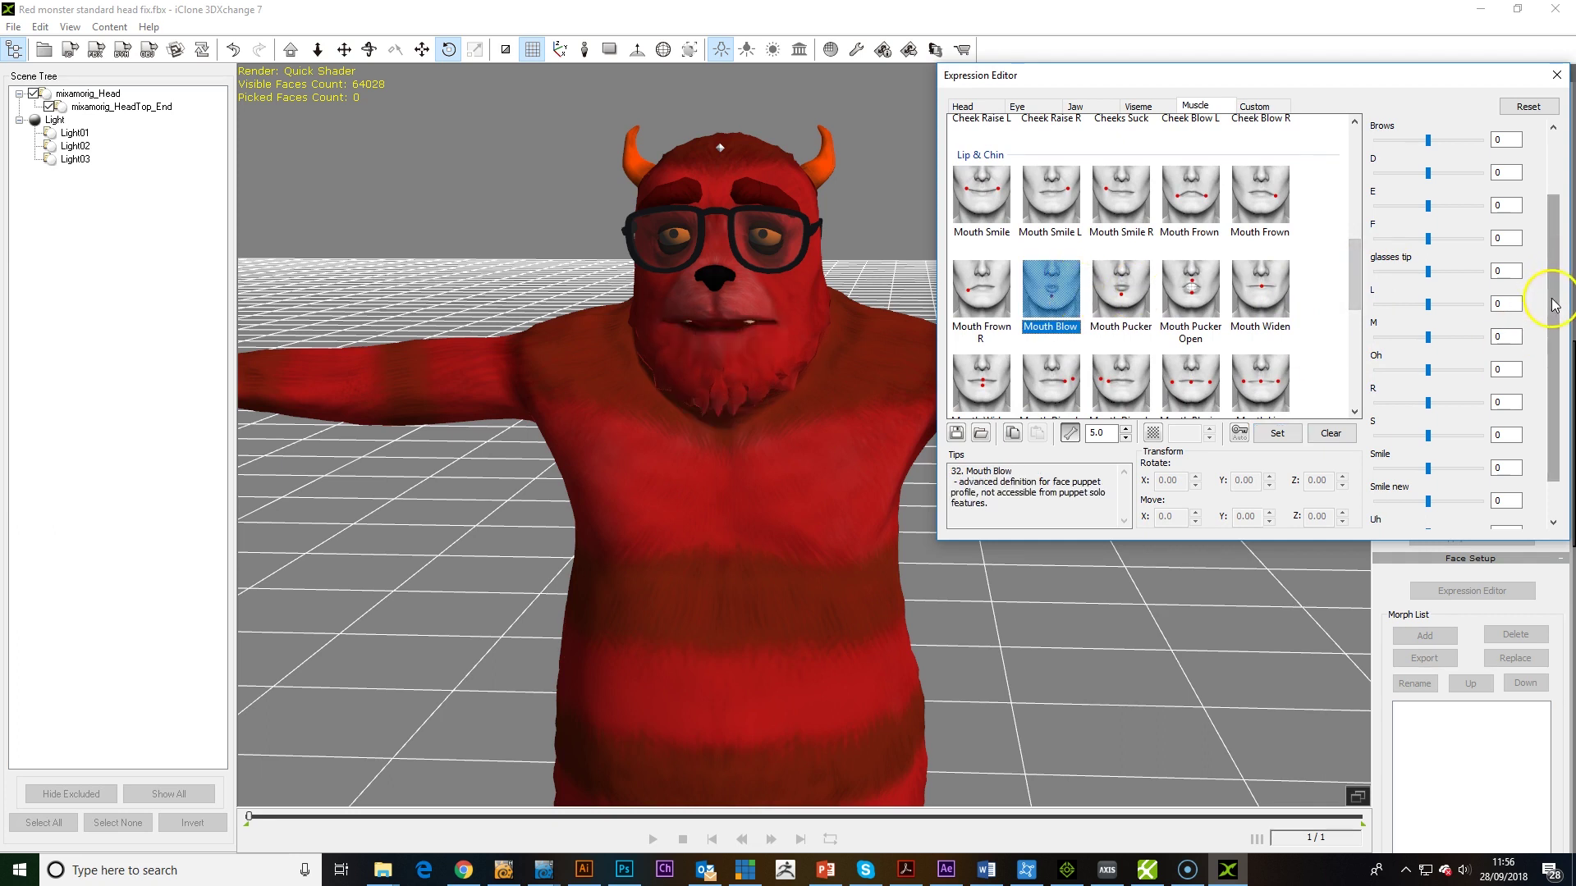
pyautogui.moveTo(1553, 305); pyautogui.dragTo(1555, 337)
pyautogui.moveTo(1426, 518); pyautogui.dragTo(1486, 528)
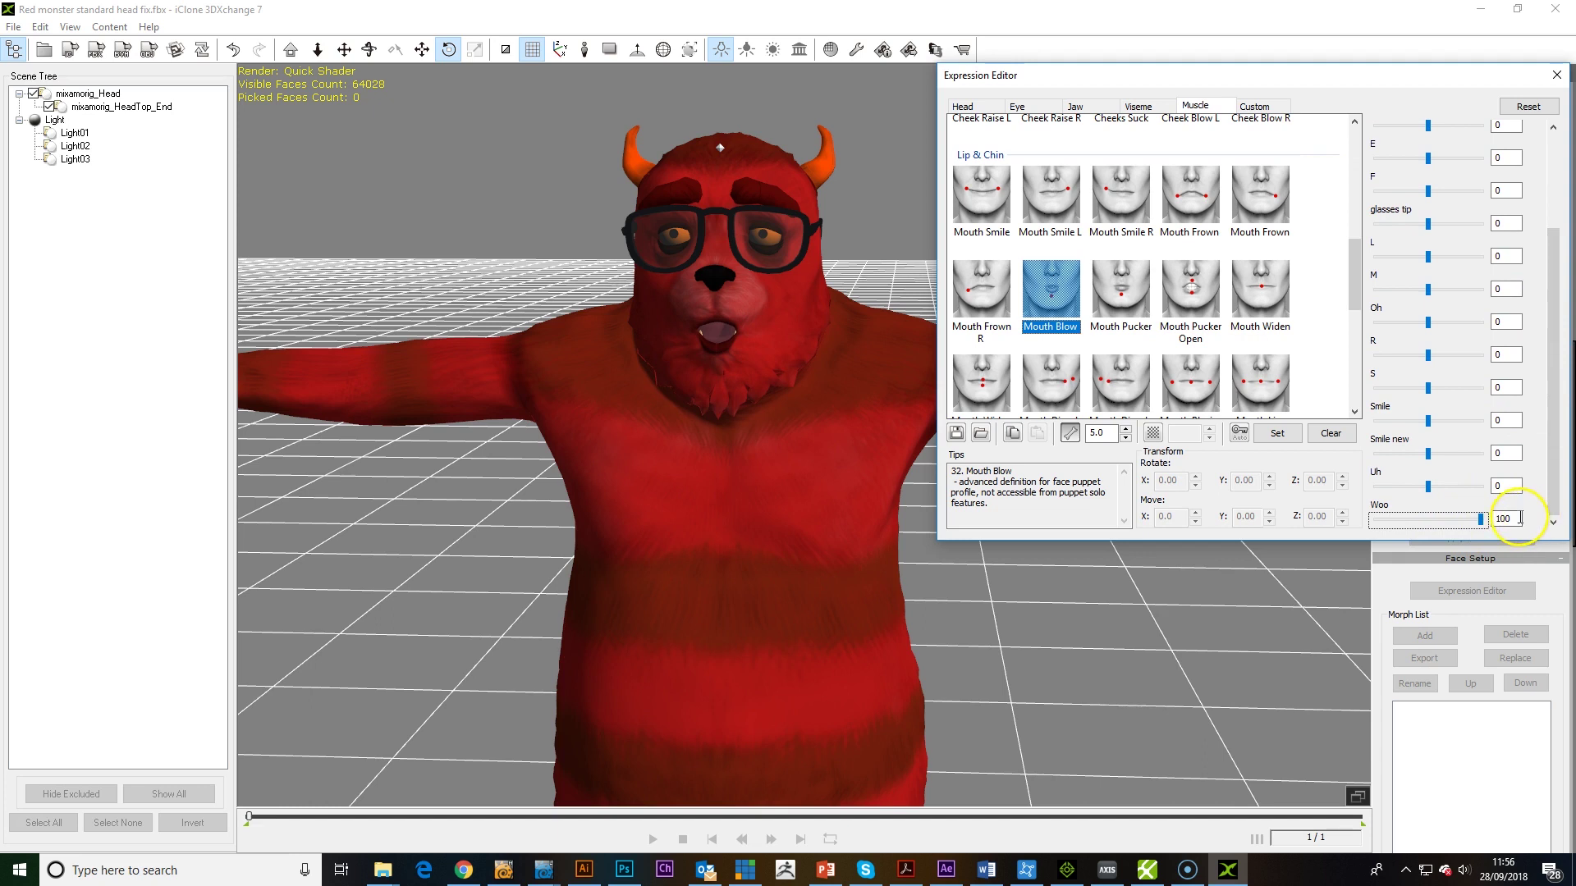
pyautogui.click(1291, 441)
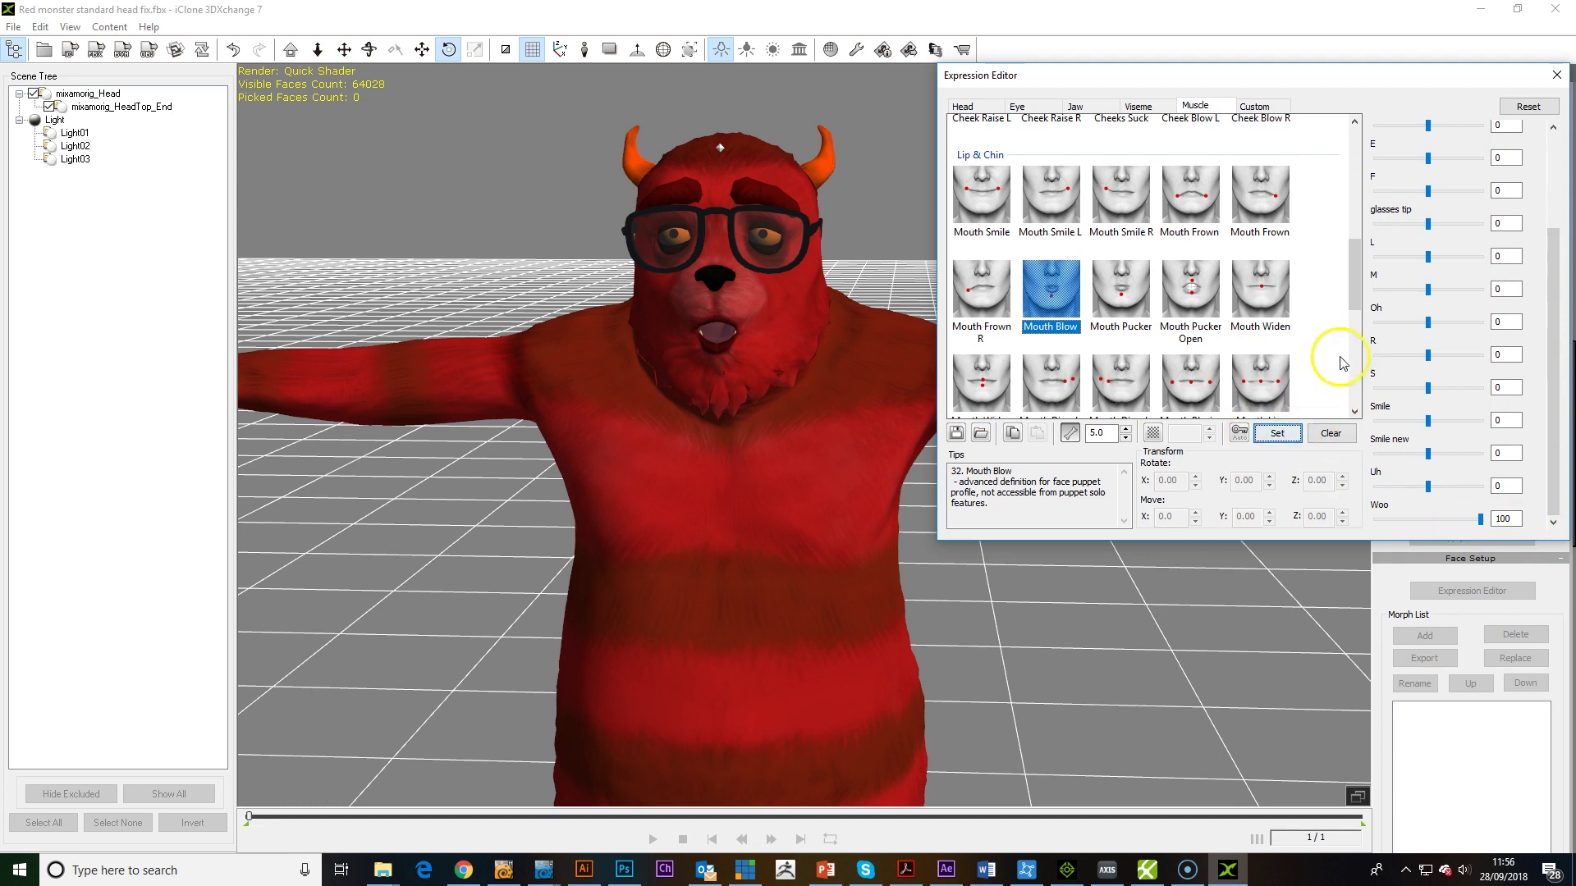
# Define the Mouth Lips Tight muscle expression with the M morph at 100.
pyautogui.scroll(-1, 1342, 318)
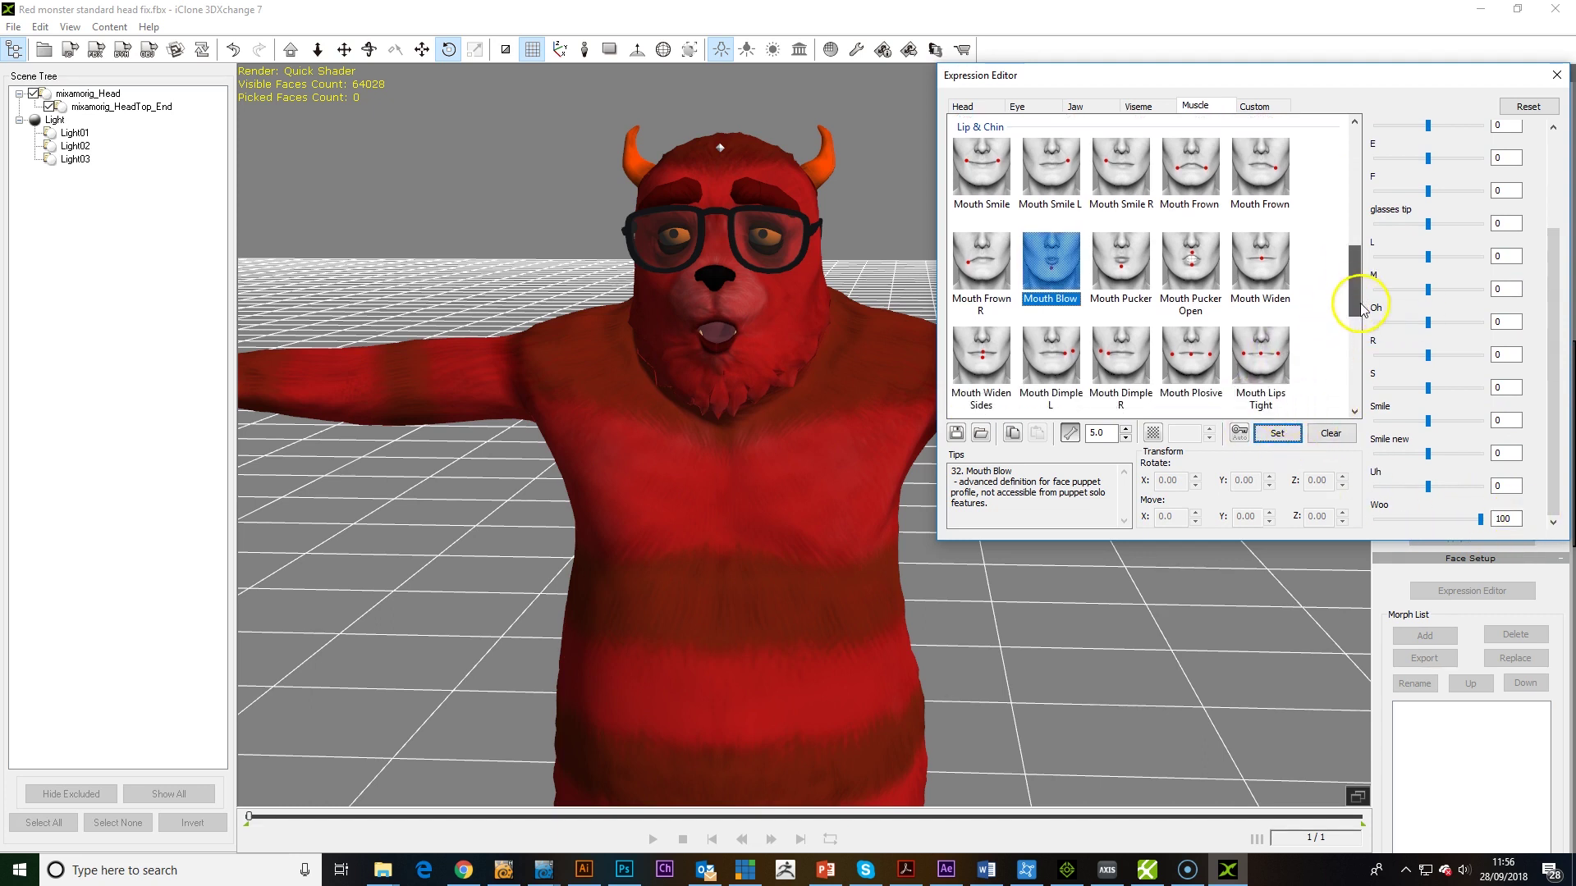
pyautogui.click(1268, 348)
pyautogui.moveTo(1426, 289); pyautogui.dragTo(1519, 304)
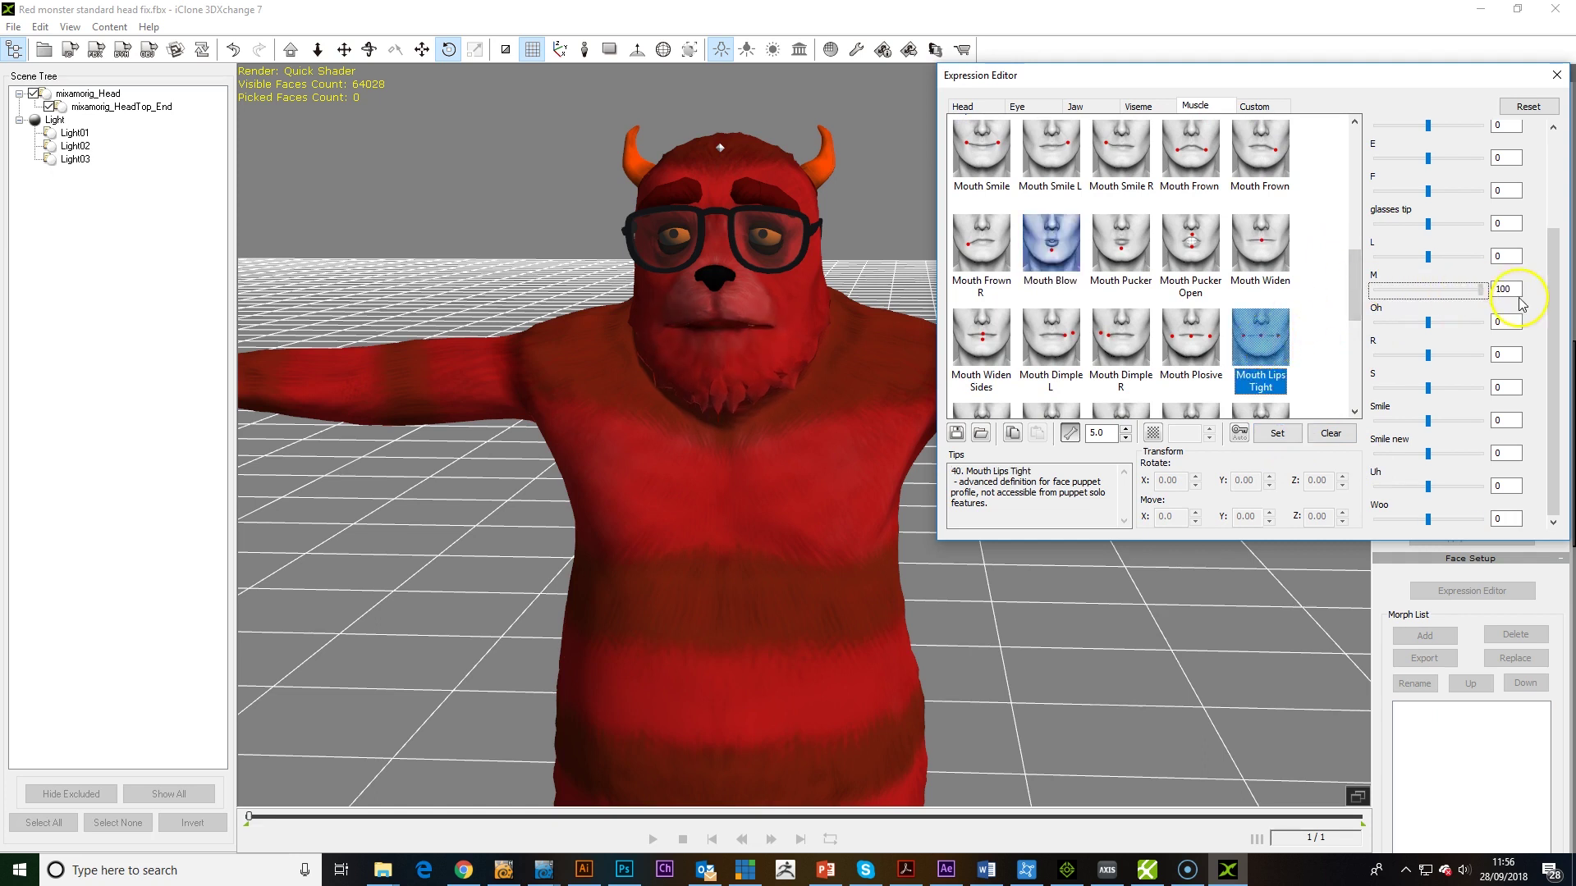
pyautogui.click(1291, 441)
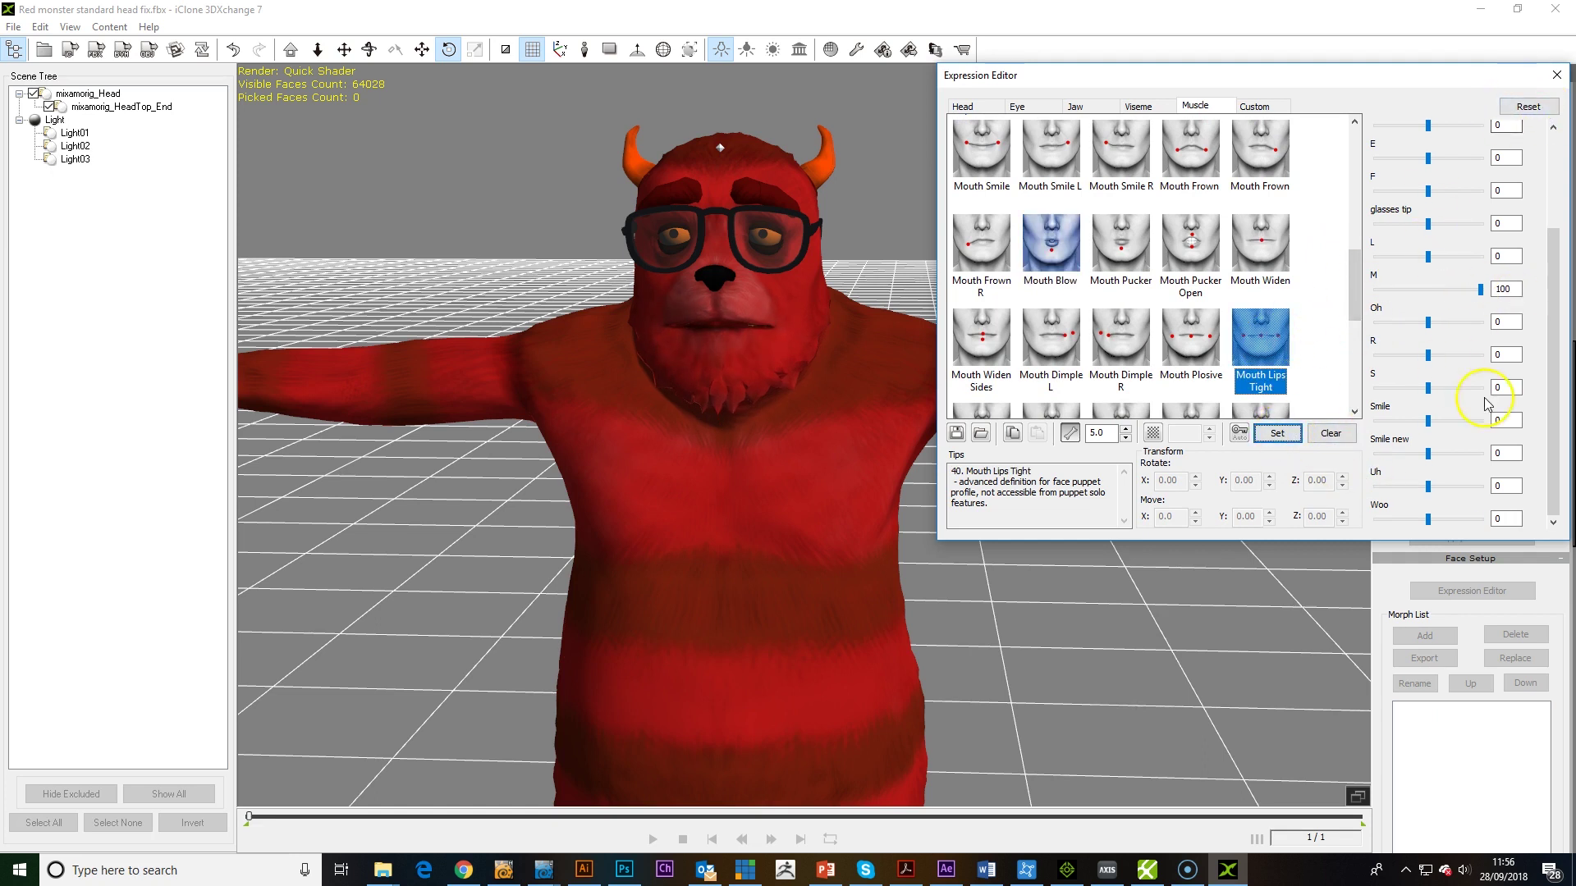
# Select the Mouth Pucker muscle expression for editing.
pyautogui.moveTo(1355, 319); pyautogui.dragTo(1374, 375)
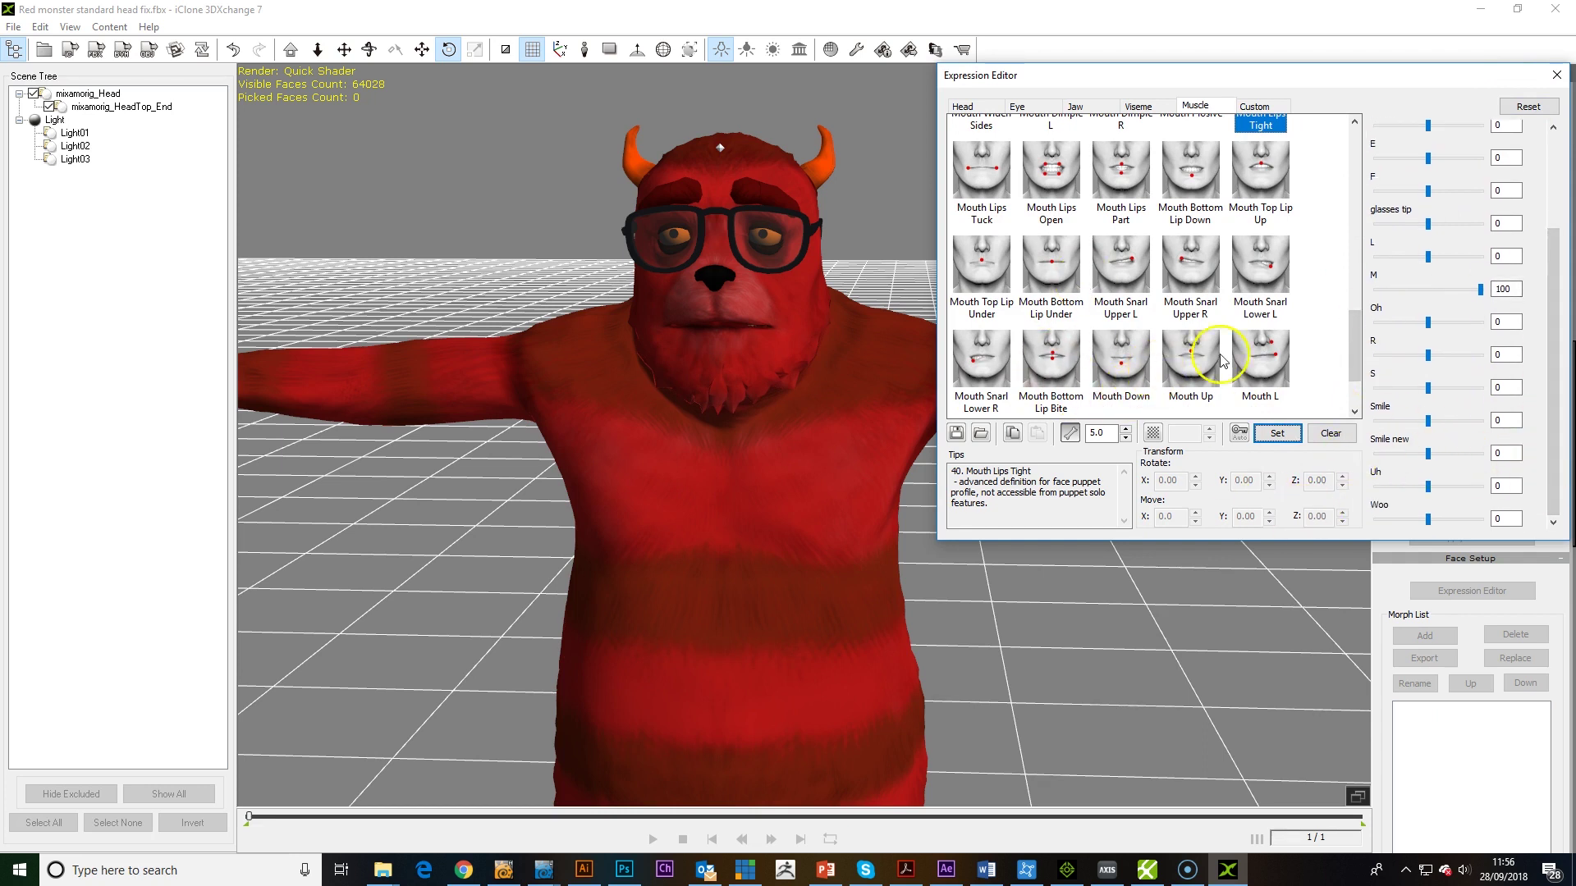
pyautogui.moveTo(1354, 335); pyautogui.dragTo(1382, 281)
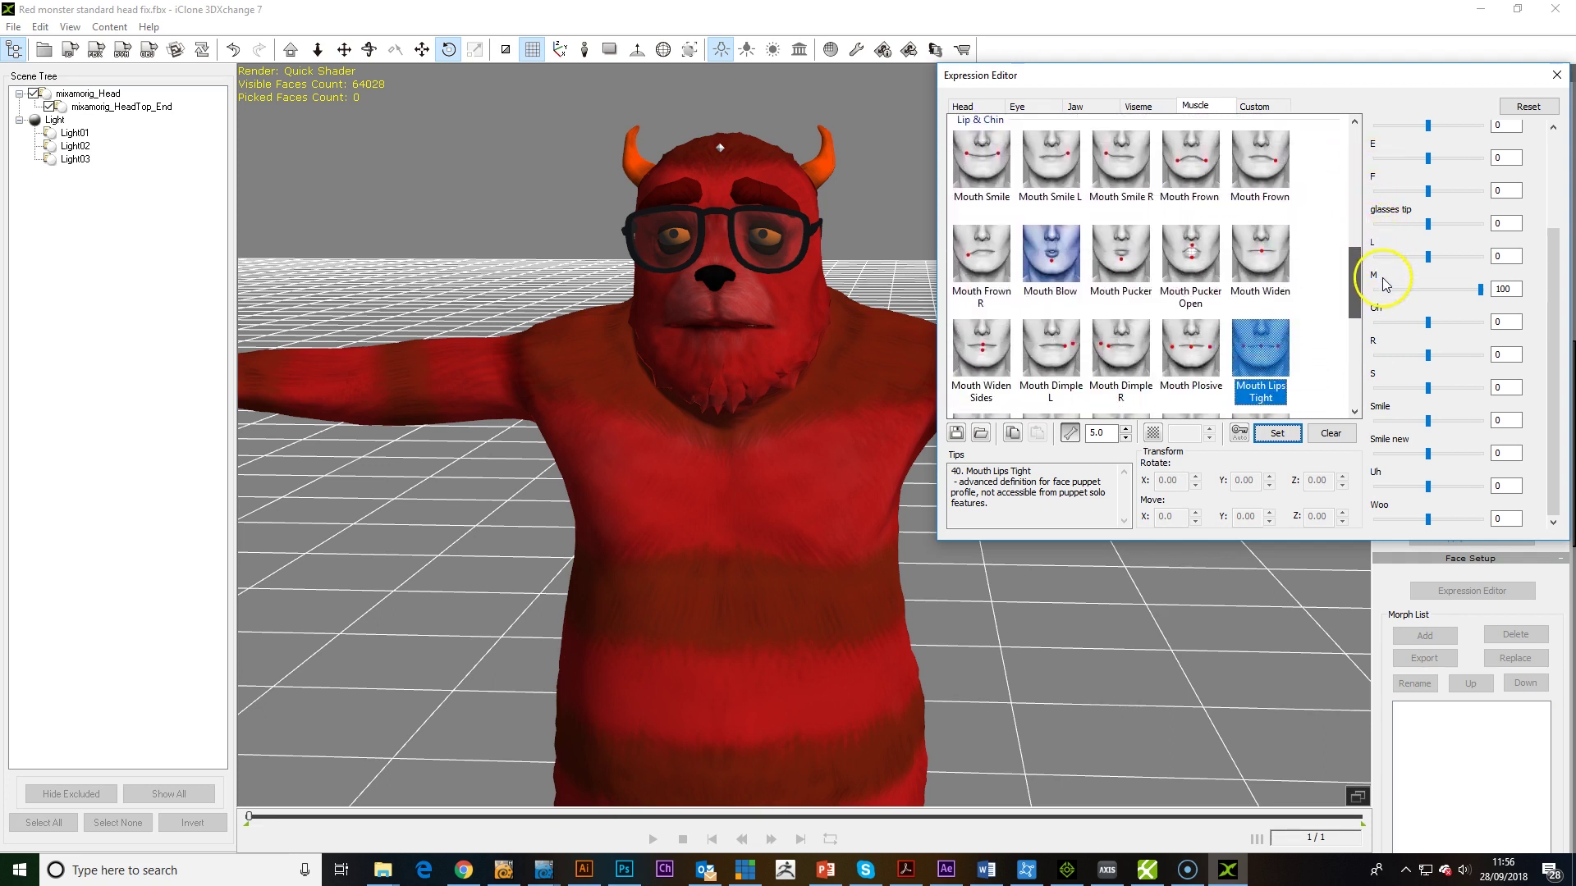
pyautogui.click(1137, 261)
pyautogui.moveTo(1352, 306); pyautogui.dragTo(1361, 388)
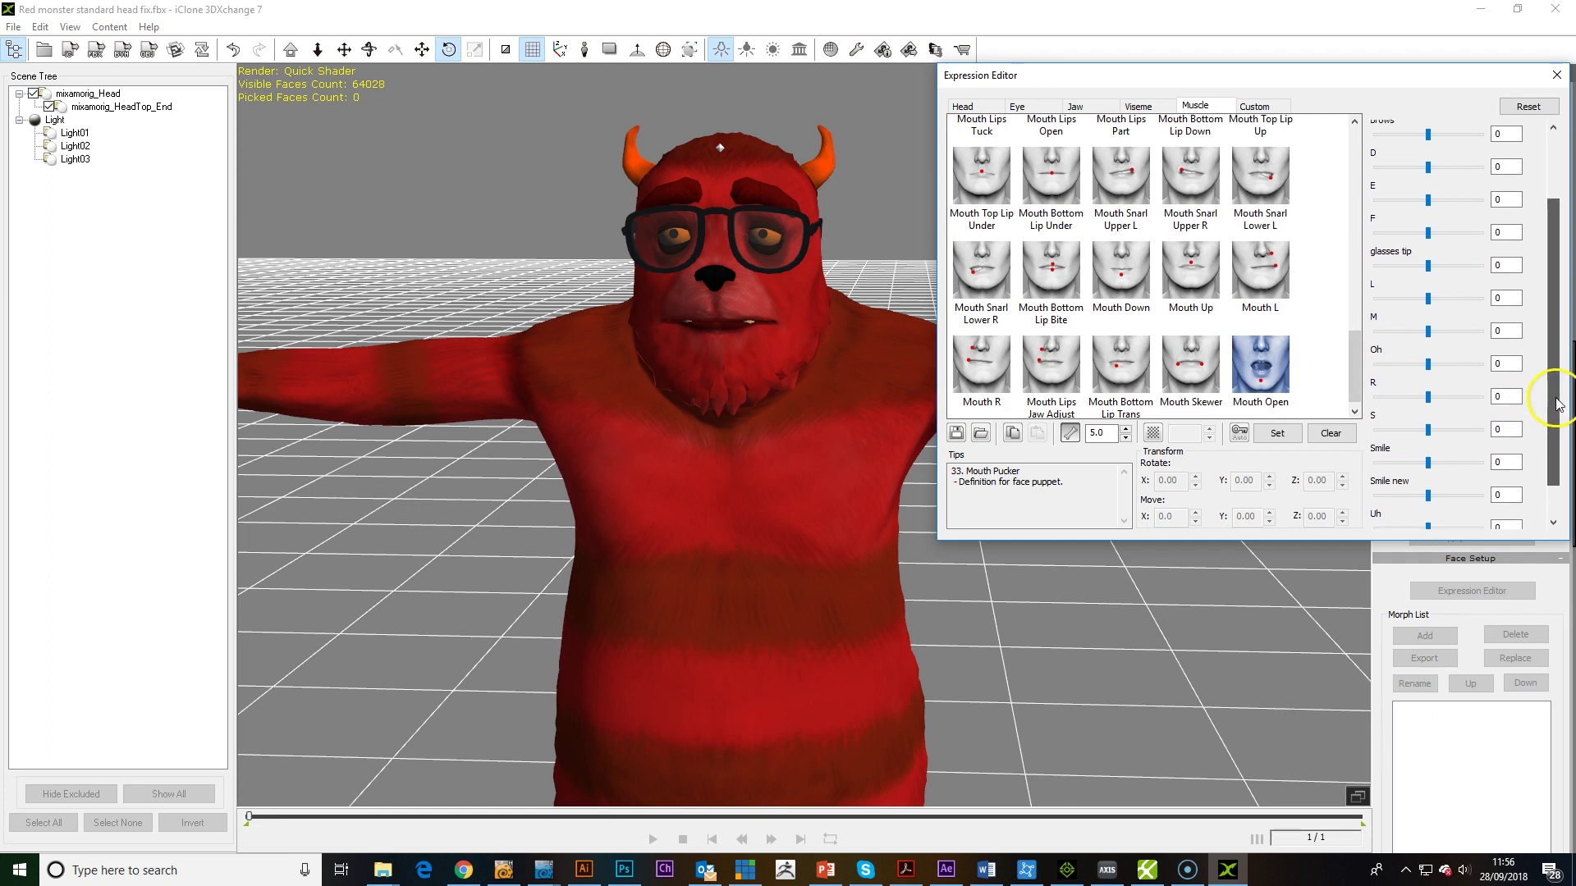
pyautogui.moveTo(1428, 487); pyautogui.dragTo(1481, 493)
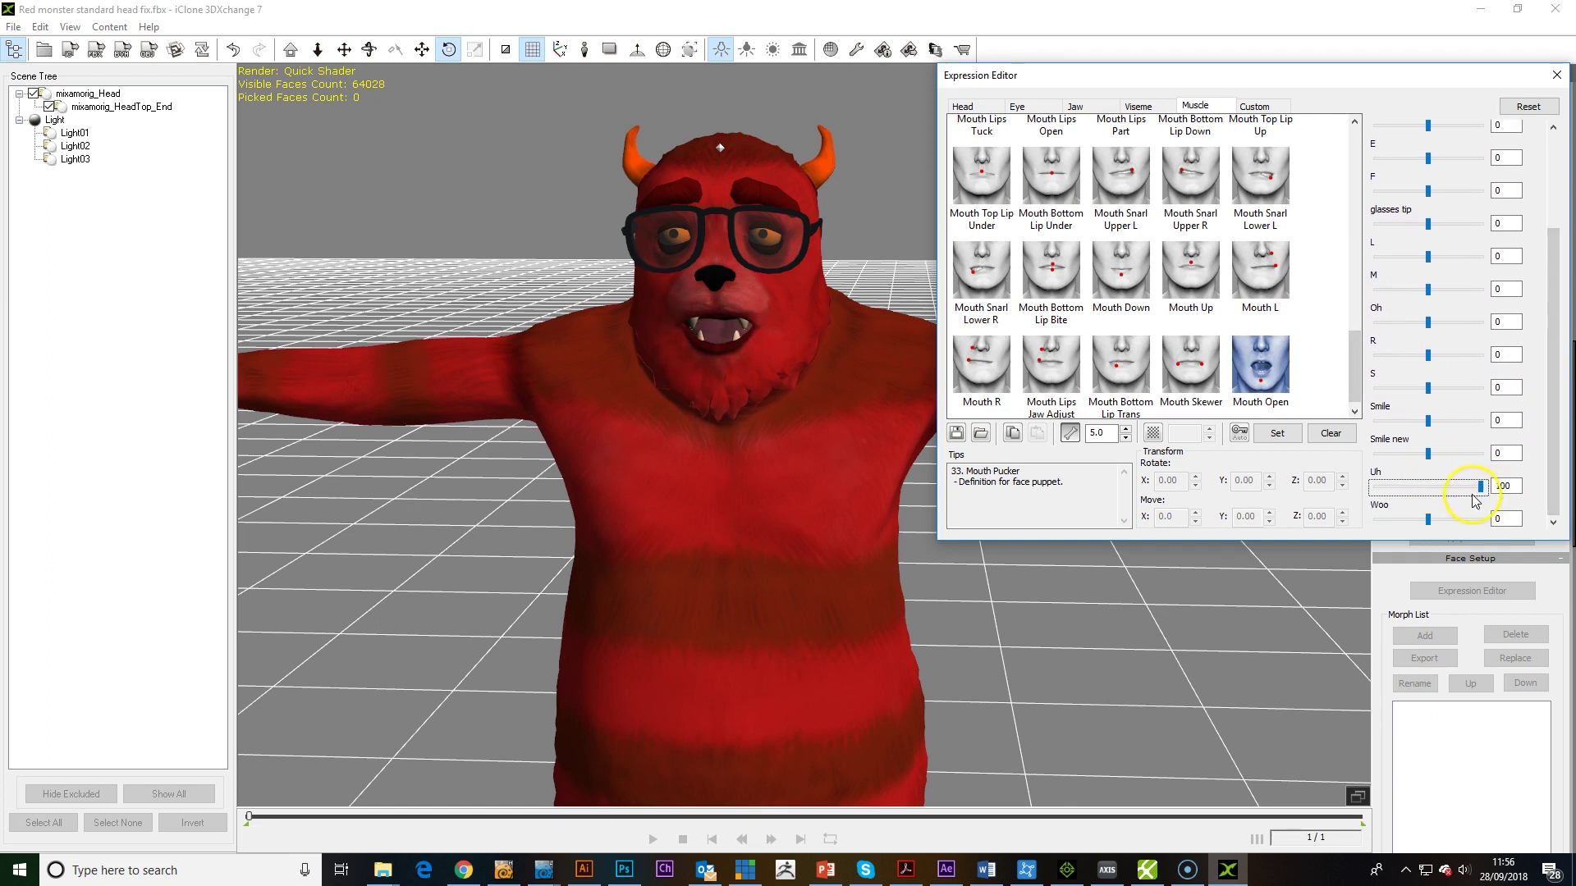
pyautogui.click(1432, 487)
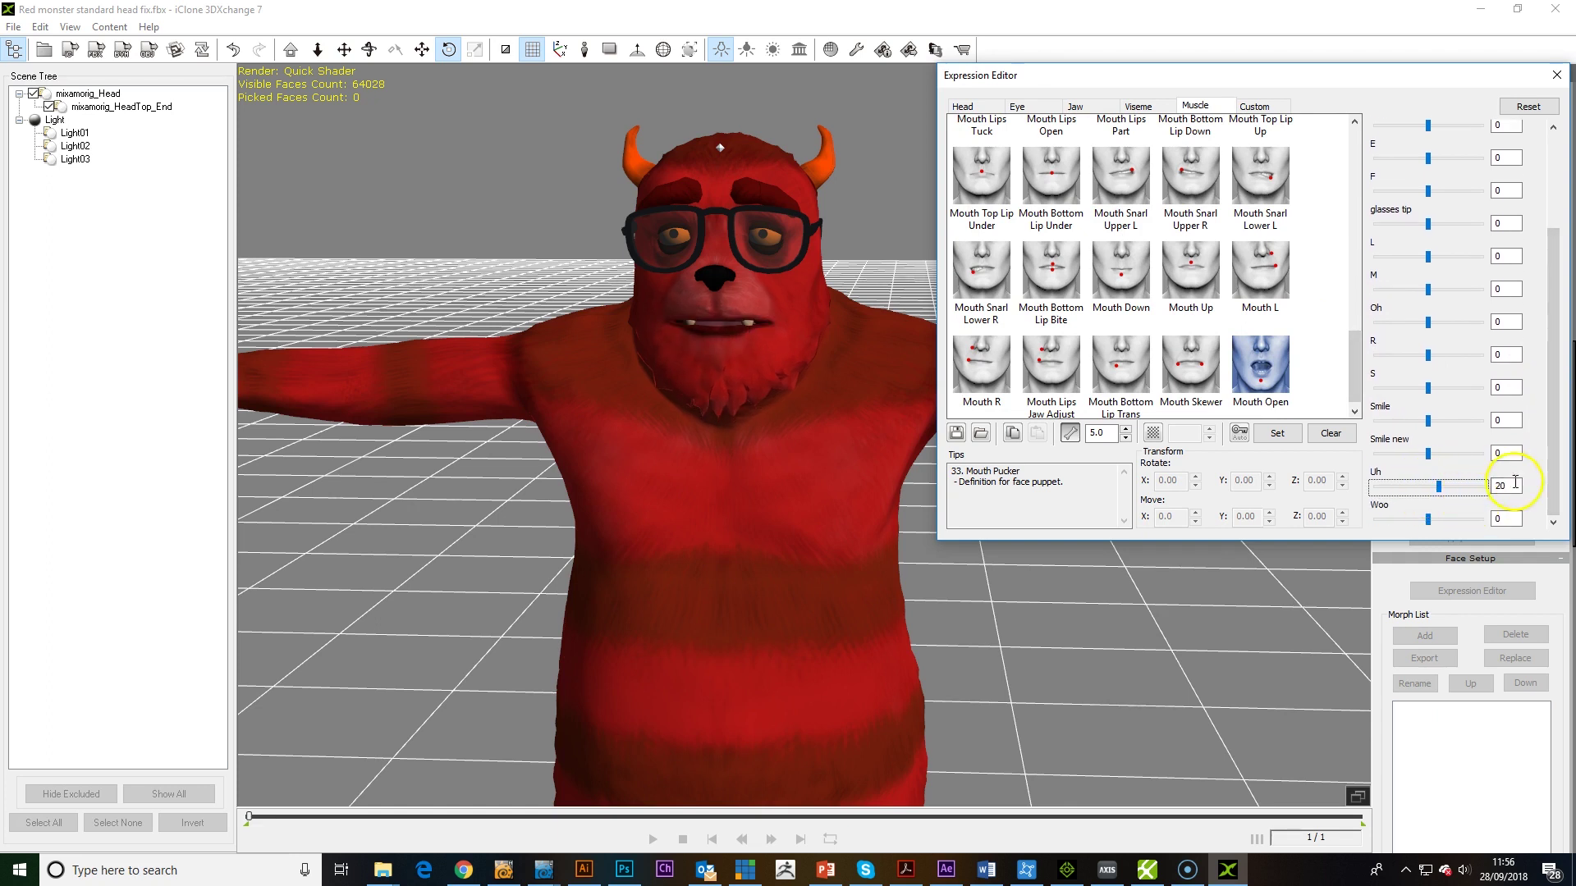
pyautogui.doubleClick(1515, 484)
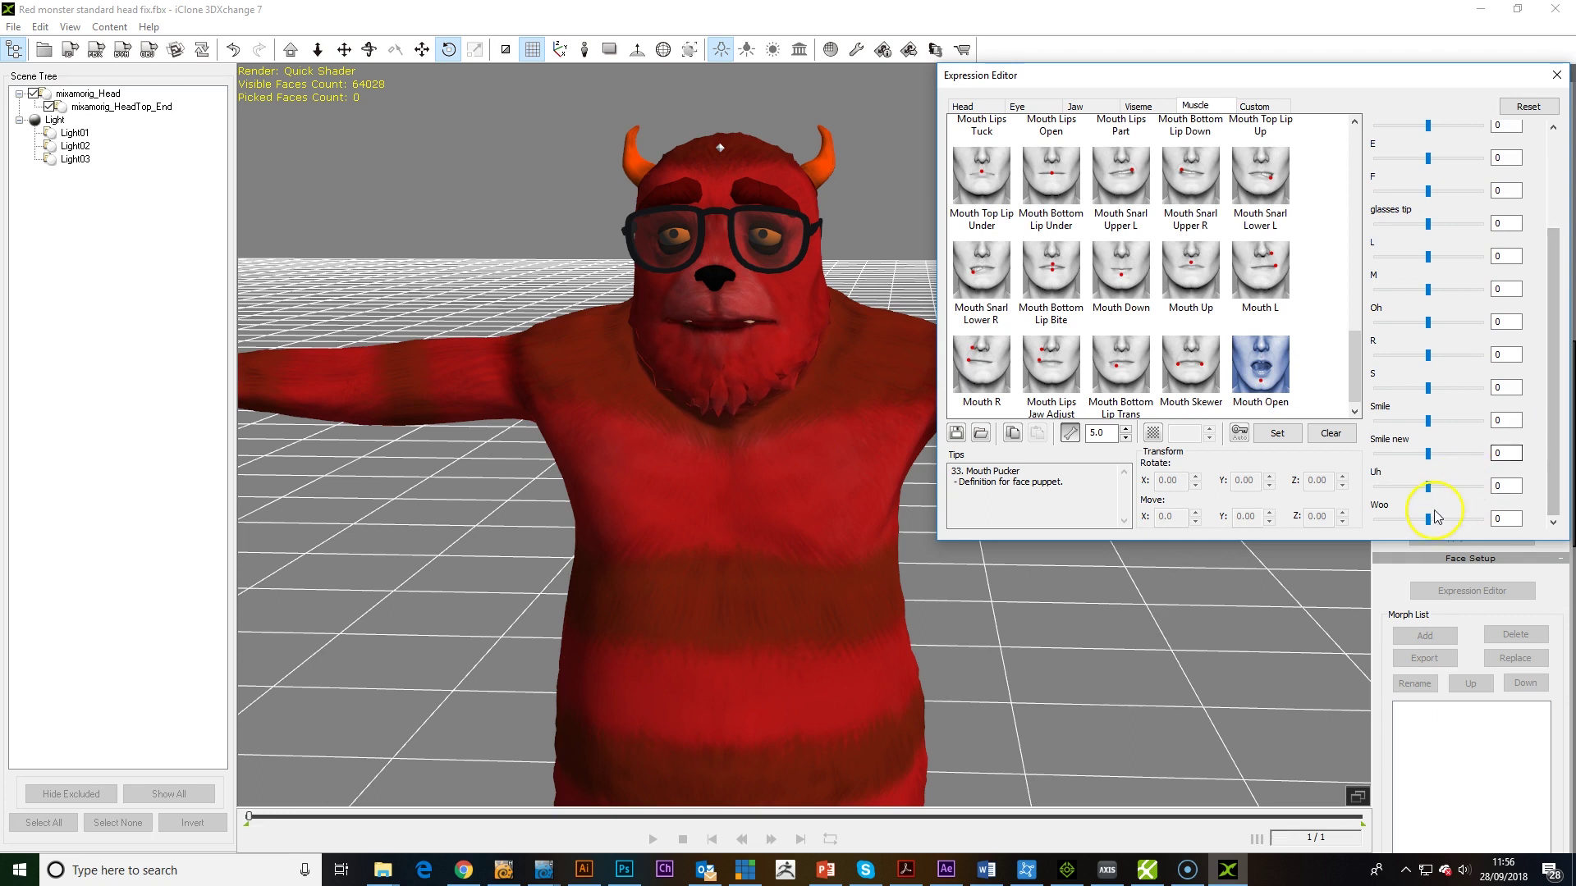
# Define the Mouth Pucker expression by raising the Woo morph and setting the Oh morph to -19.
pyautogui.moveTo(1429, 519); pyautogui.dragTo(1482, 527)
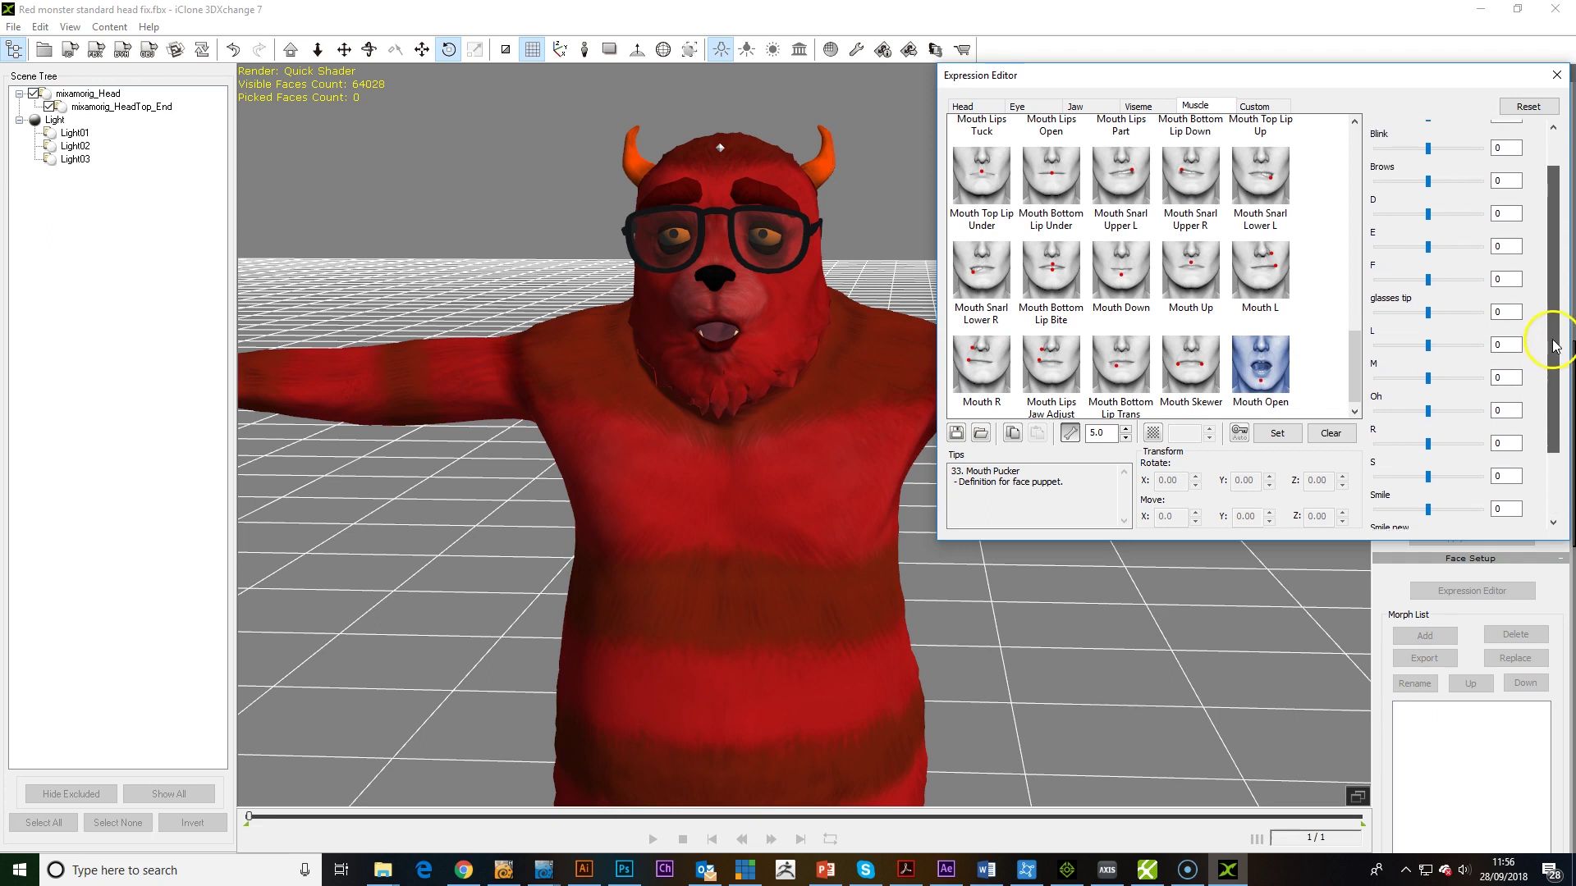
pyautogui.scroll(2, 1553, 310)
pyautogui.moveTo(1559, 305); pyautogui.dragTo(1558, 351)
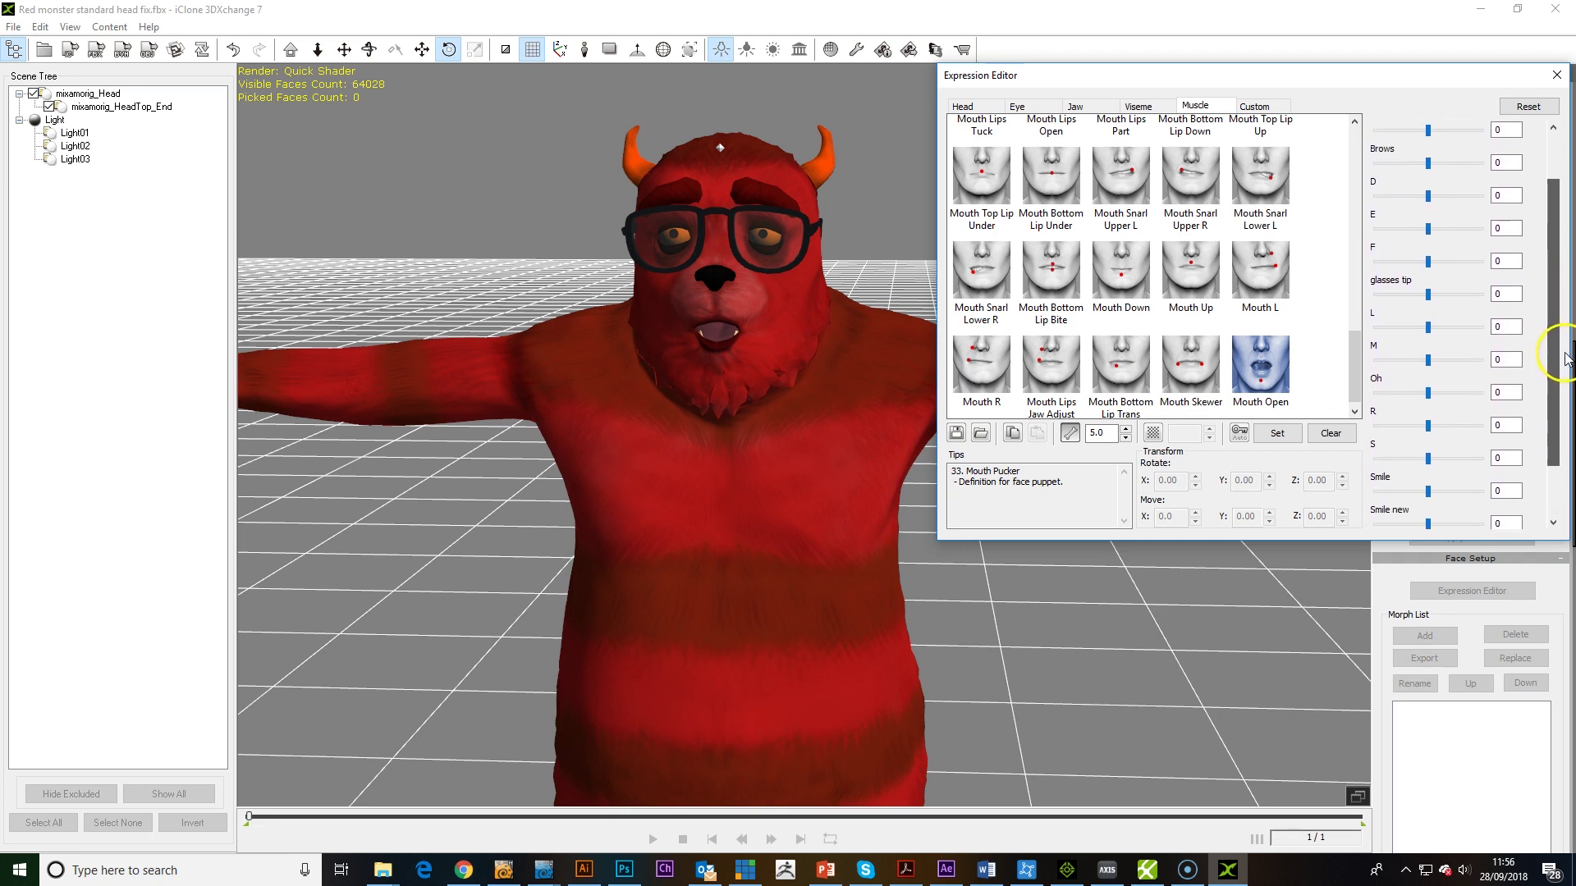
pyautogui.moveTo(1429, 394); pyautogui.dragTo(1410, 405)
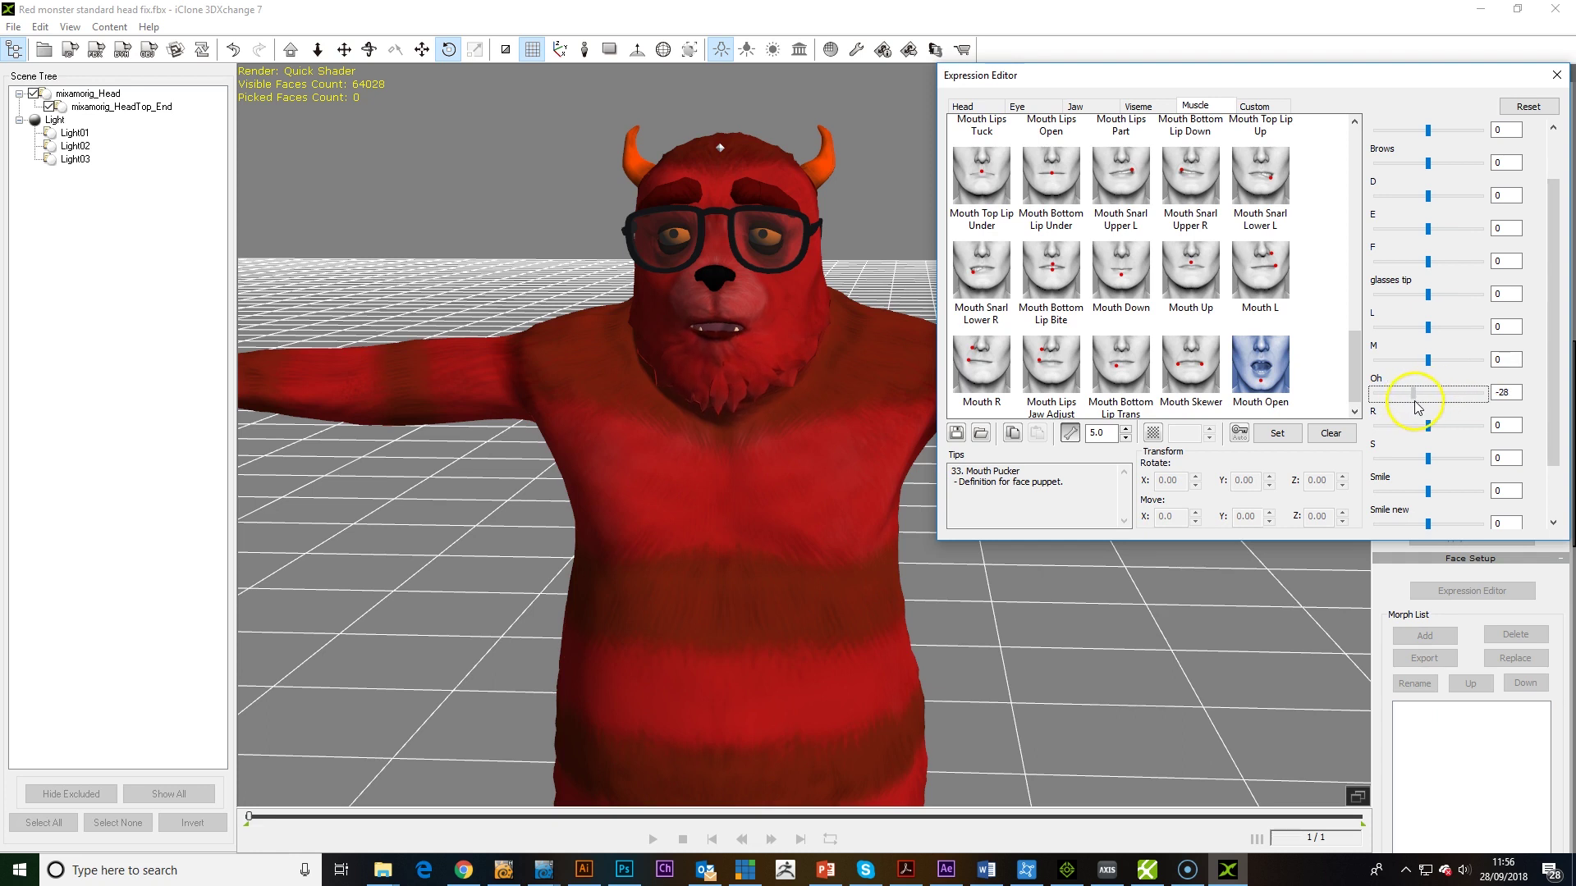
pyautogui.click(1277, 432)
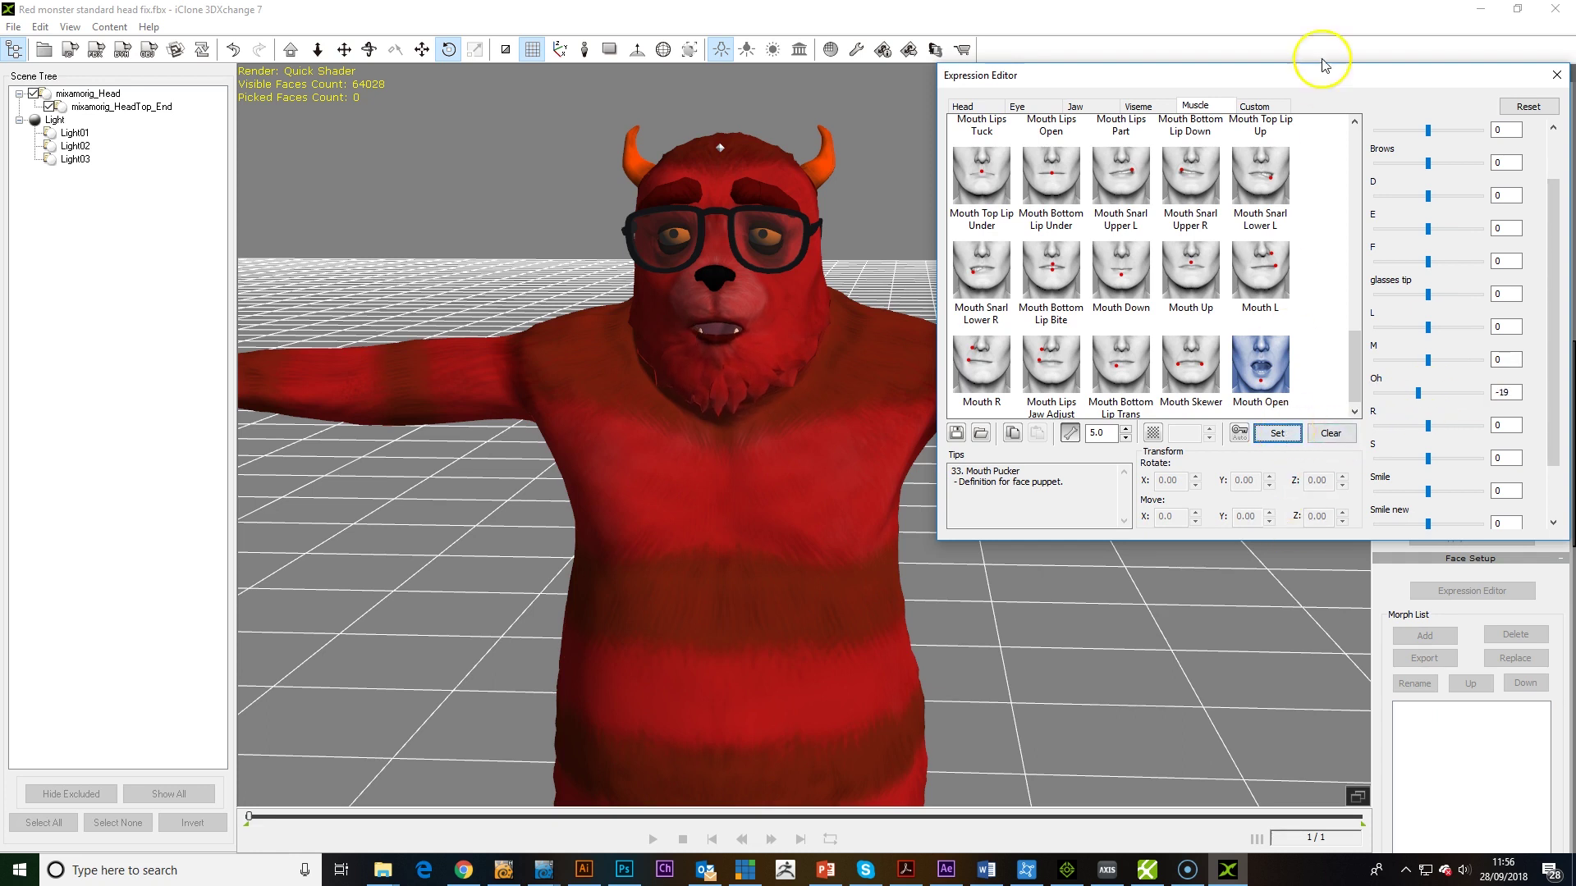
# Close the Expression Editor and apply the non-standard monster character to iClone.
pyautogui.click(1556, 75)
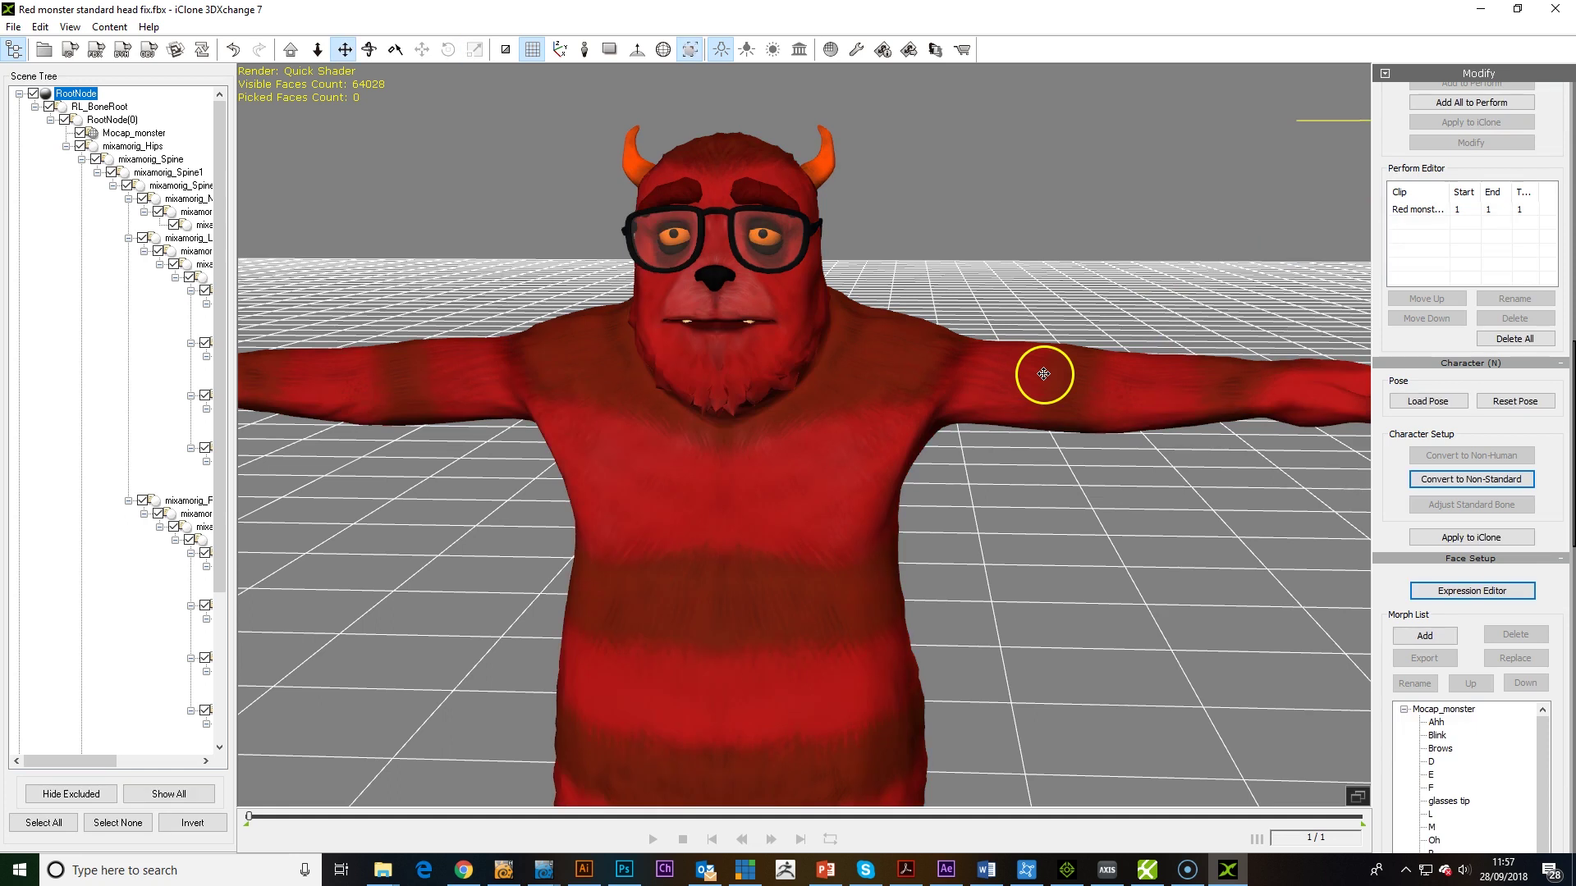
pyautogui.scroll(-5, 1132, 455)
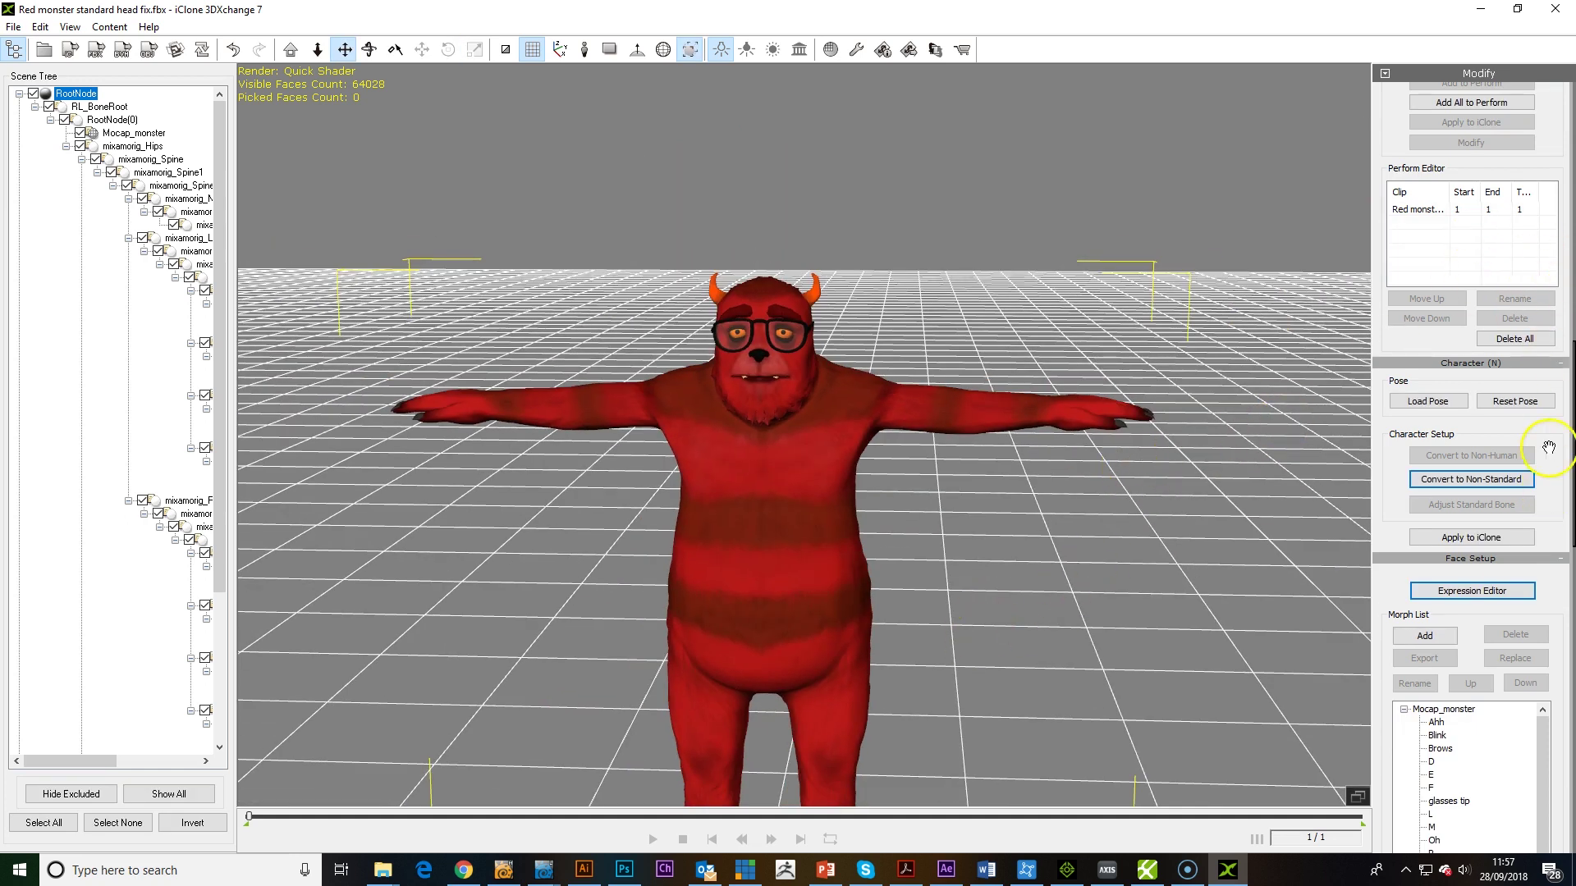
pyautogui.moveTo(1548, 448); pyautogui.dragTo(1523, 725)
pyautogui.moveTo(1537, 180); pyautogui.dragTo(1524, 879)
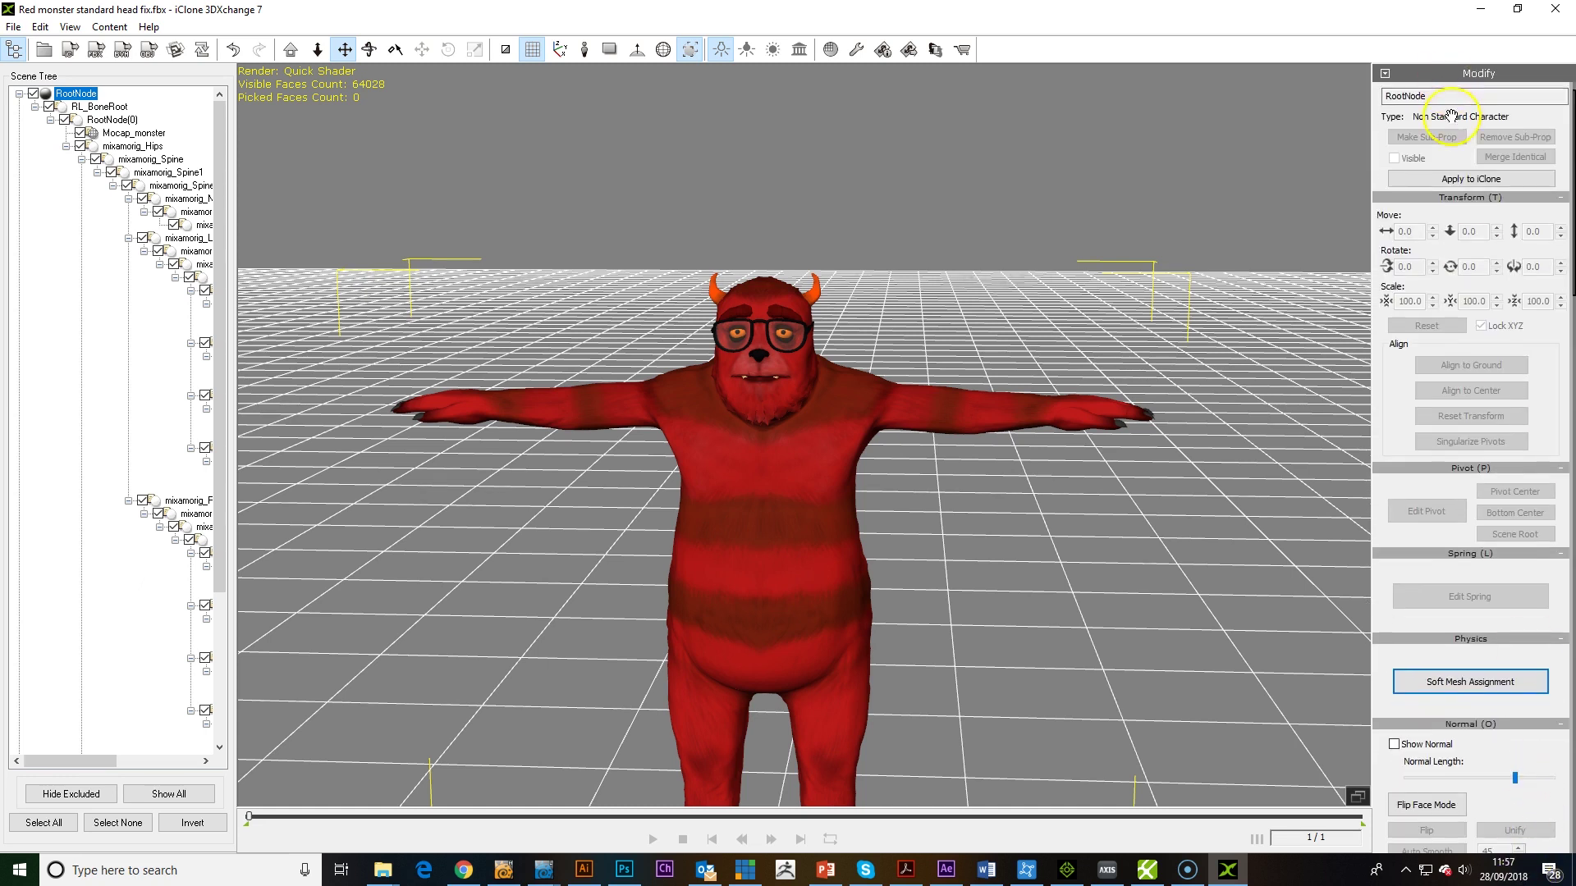
pyautogui.click(1487, 179)
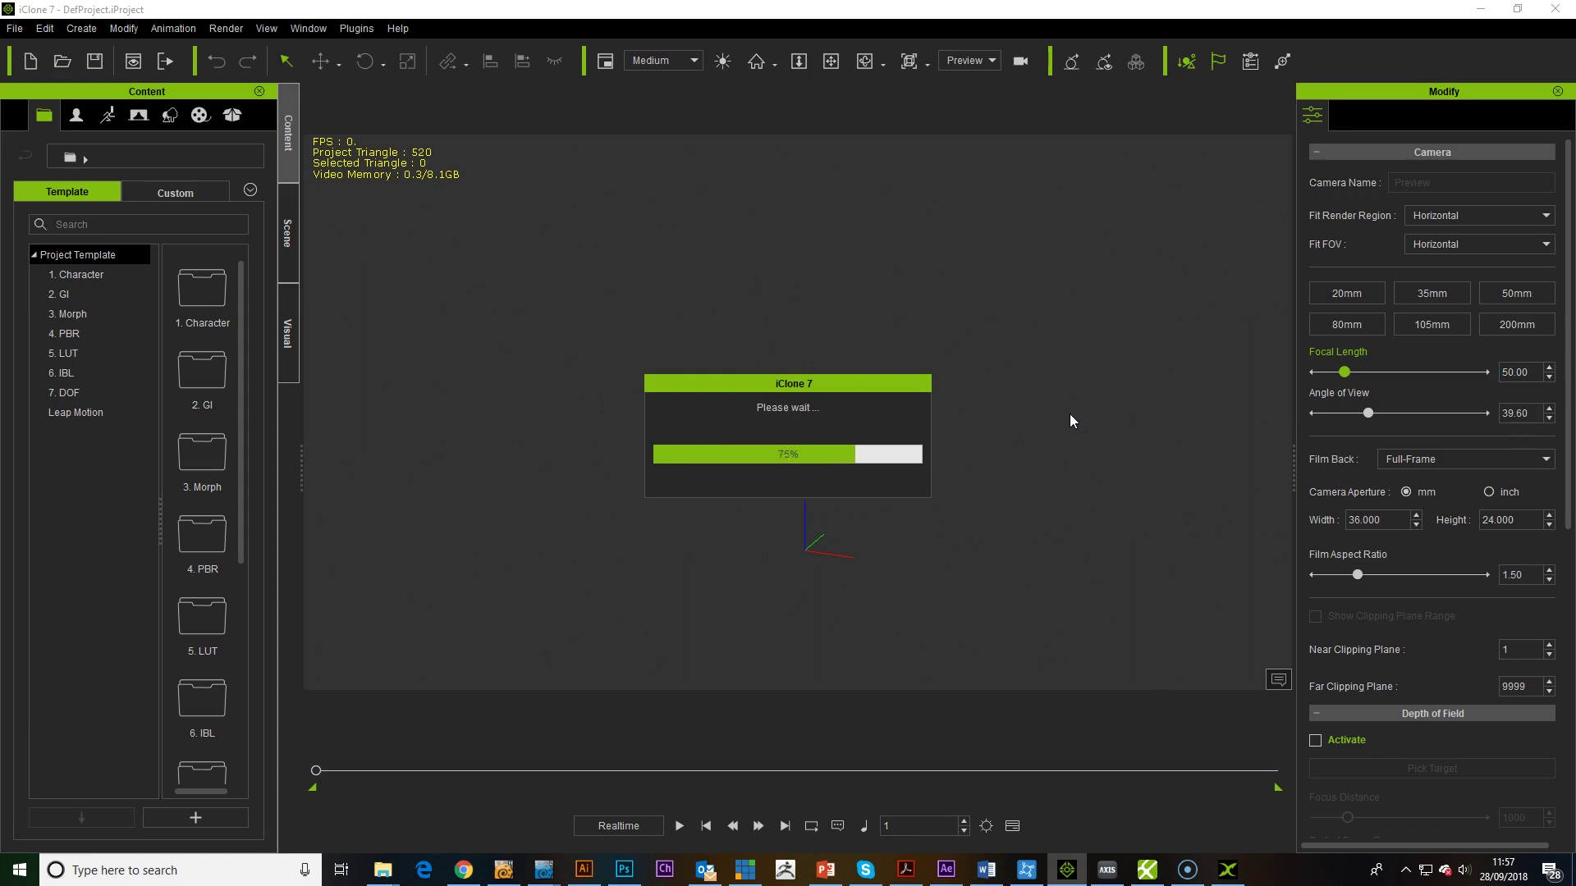
# Turn on ambient occlusion for the scene and set its strength to 72.
pyautogui.scroll(-2, 1016, 324)
pyautogui.moveTo(1029, 217); pyautogui.dragTo(1031, 341)
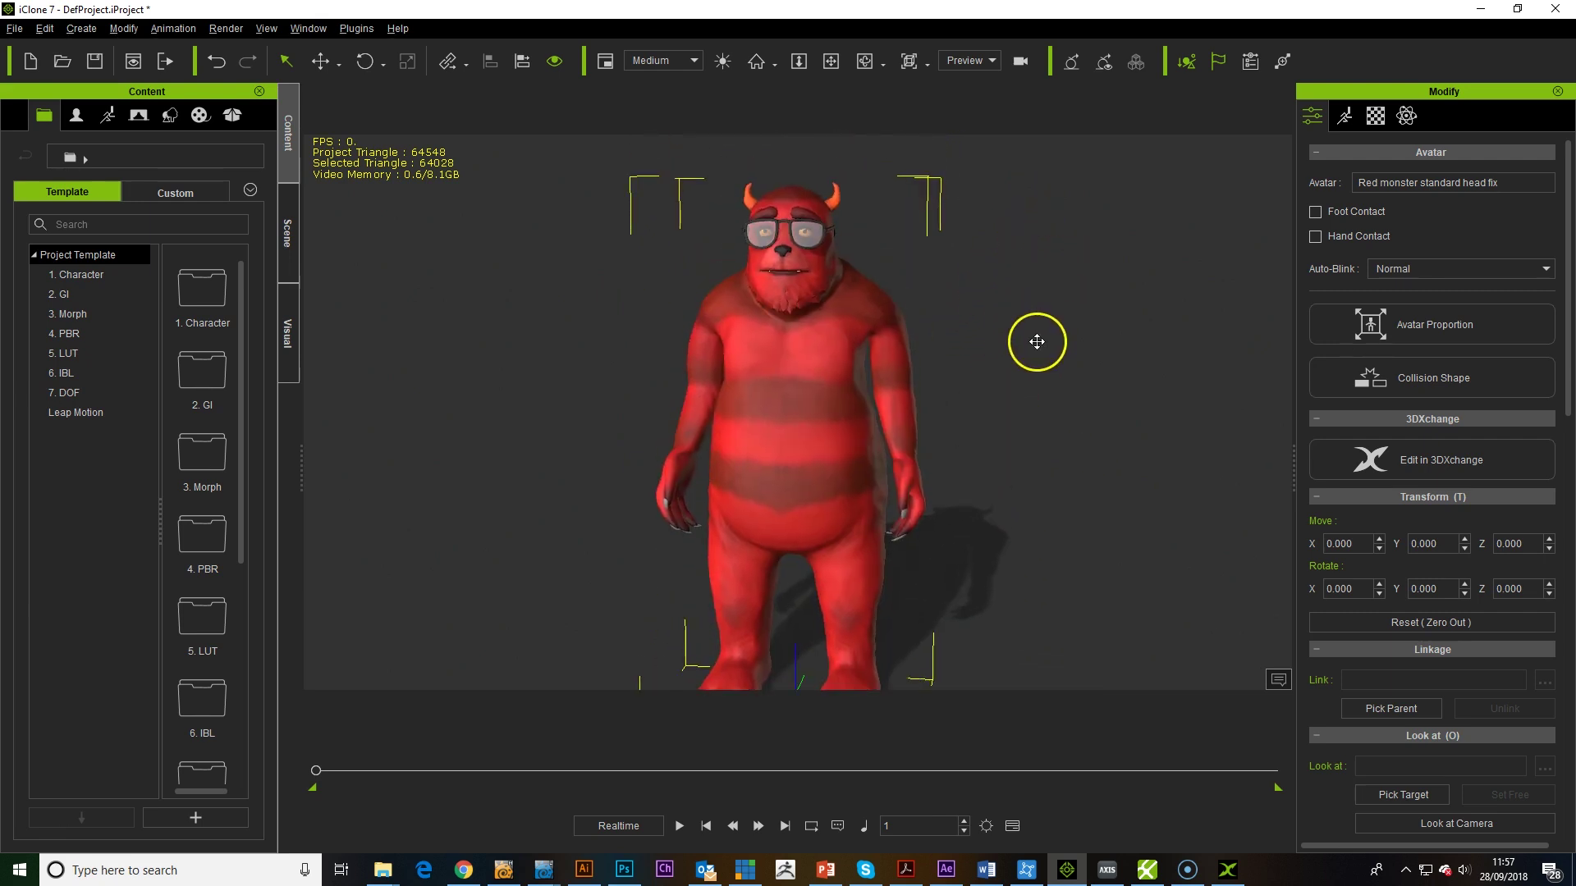
pyautogui.click(965, 346)
pyautogui.click(288, 318)
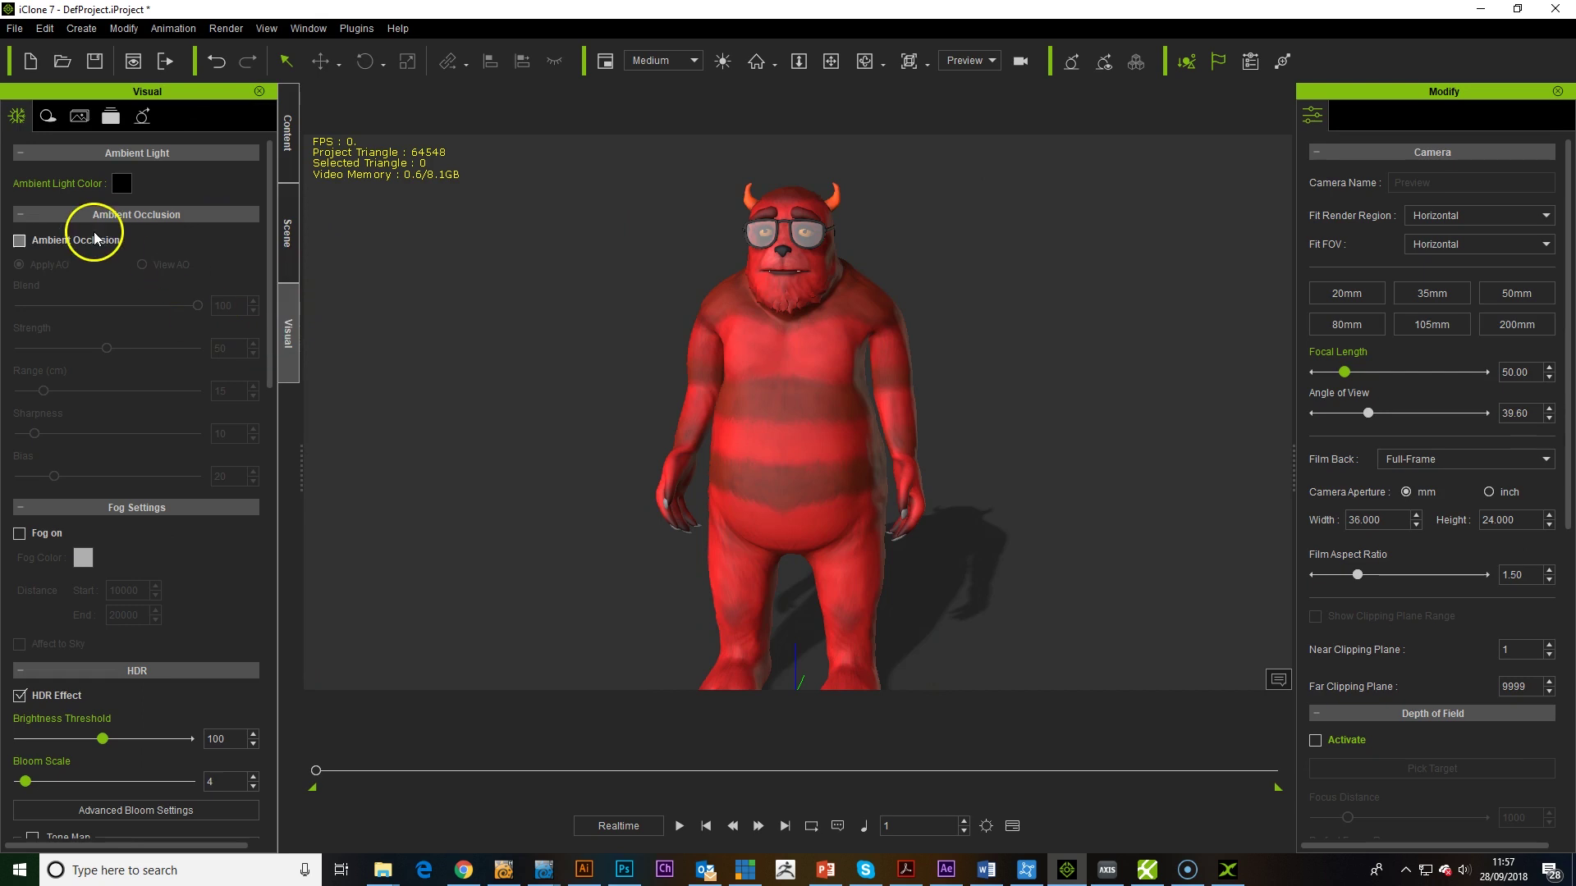
pyautogui.click(19, 241)
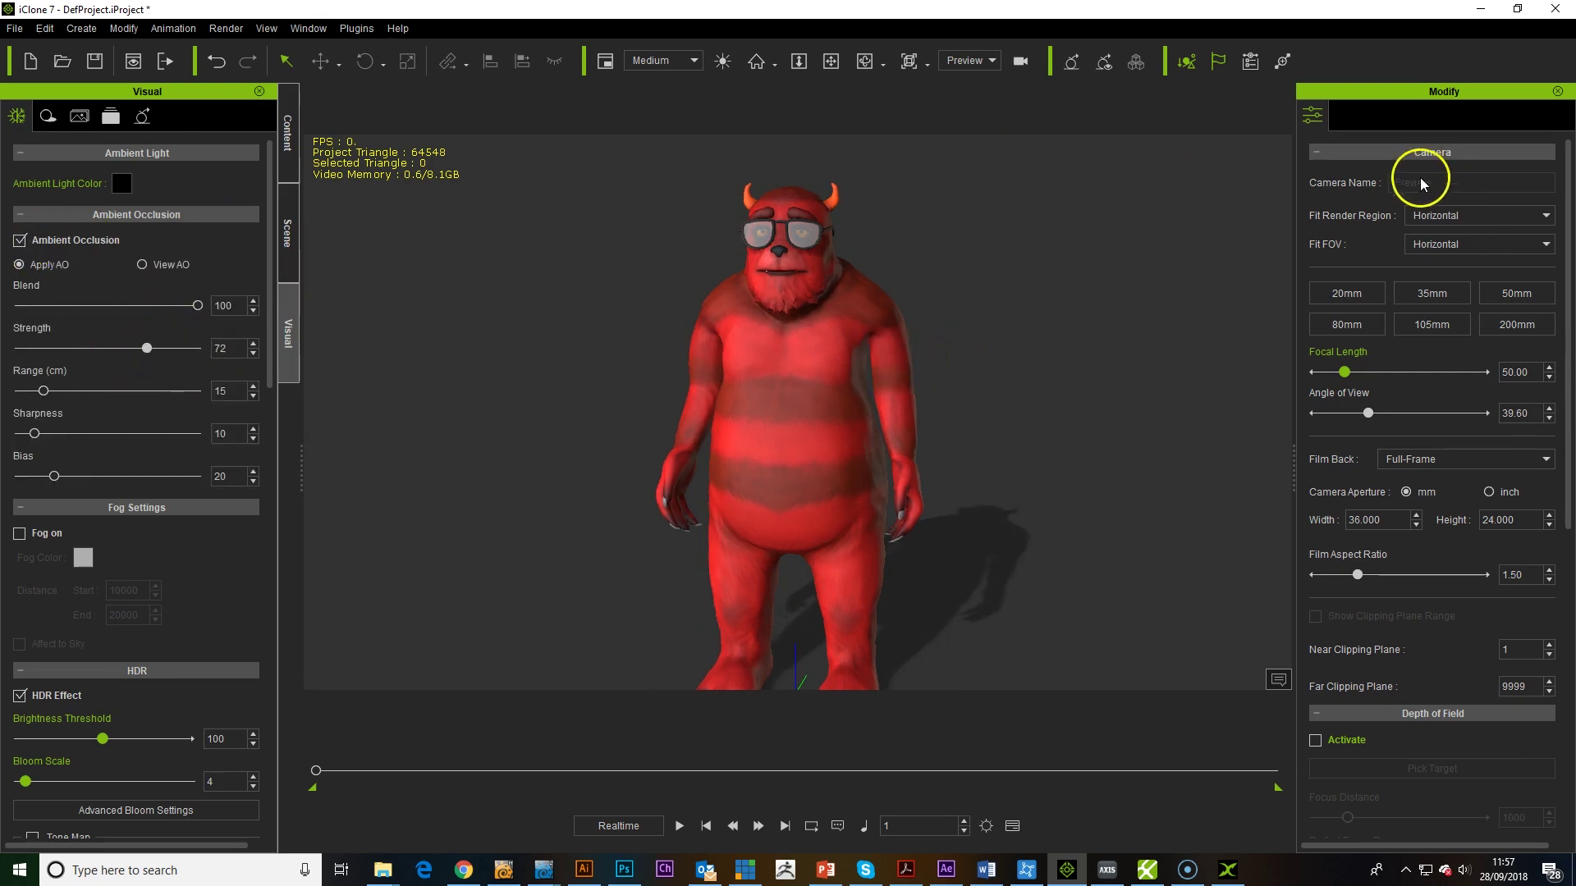
# Load a bump texture for the monster avatar's Fur new material, importing it as a normal map.
pyautogui.click(288, 234)
pyautogui.click(56, 187)
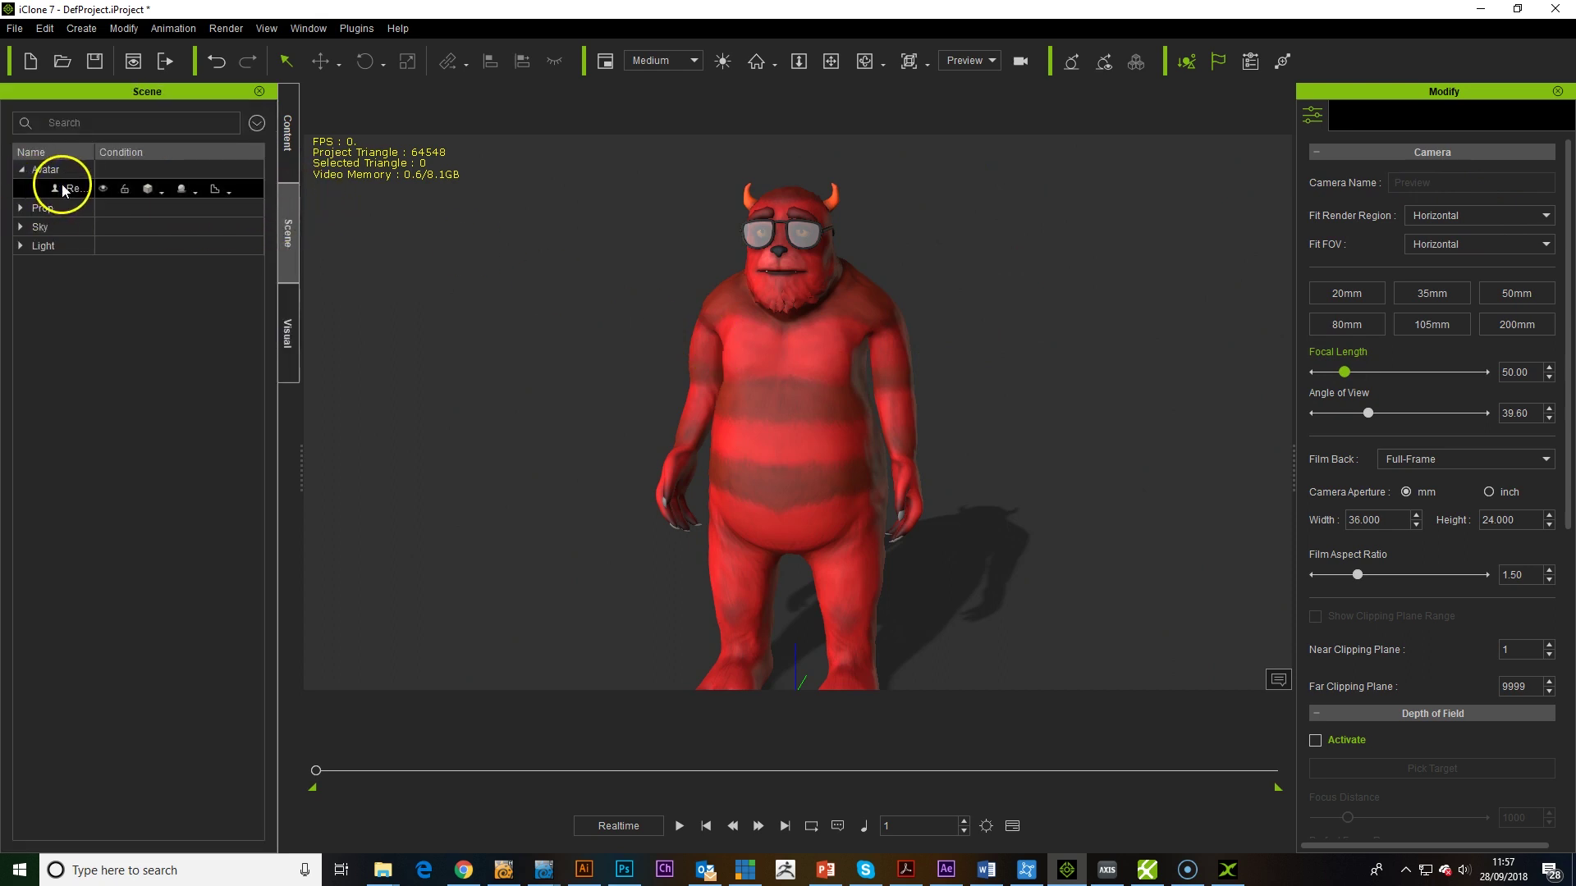
pyautogui.click(1376, 116)
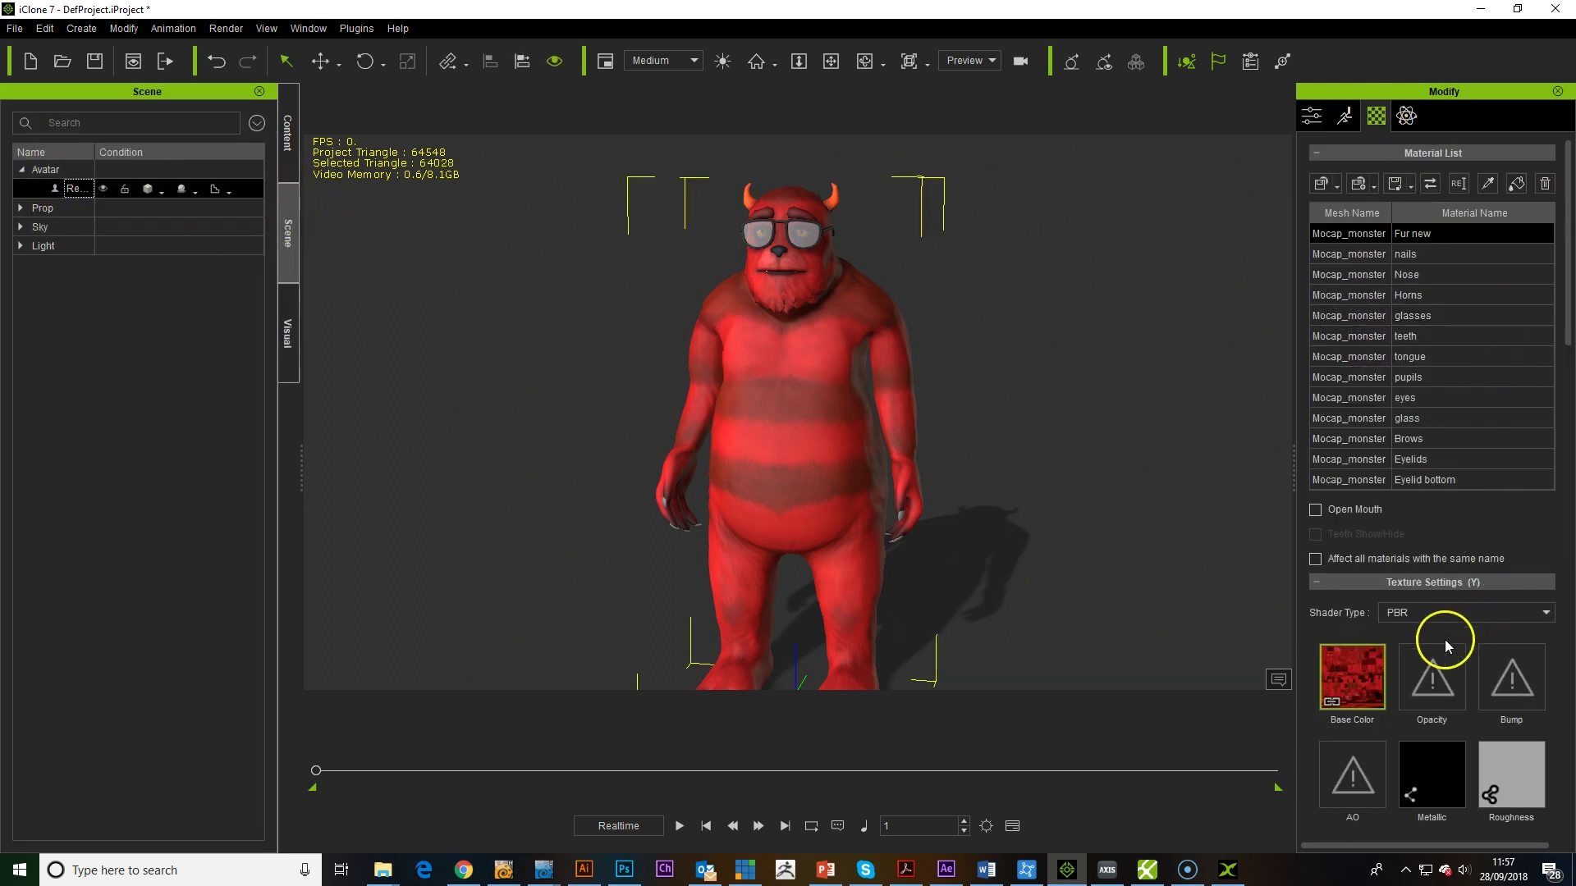
pyautogui.click(1346, 234)
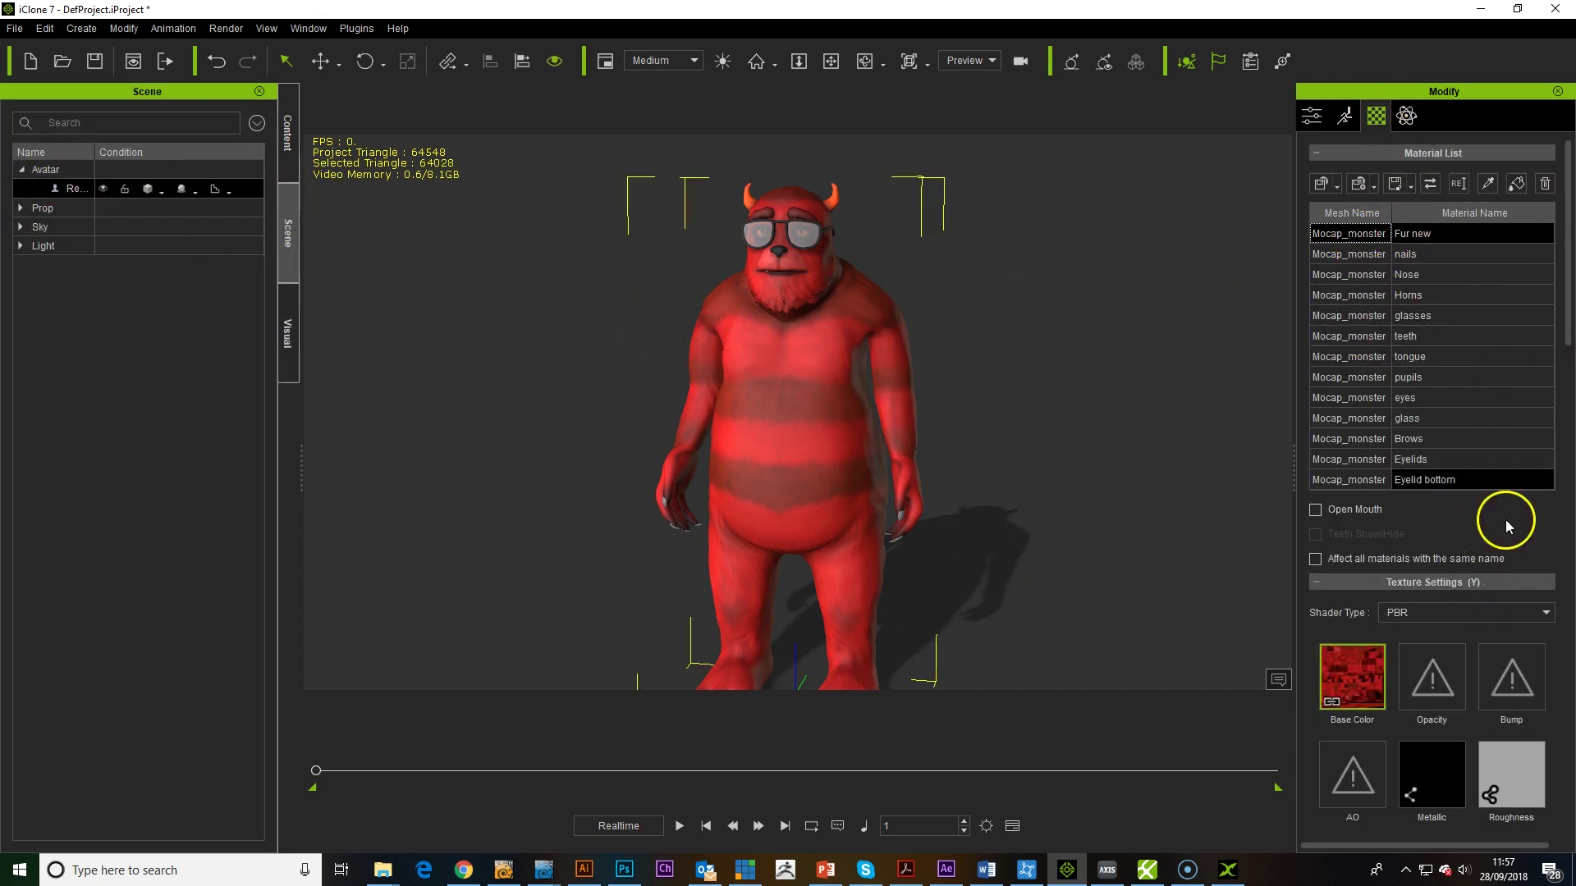
pyautogui.click(1515, 694)
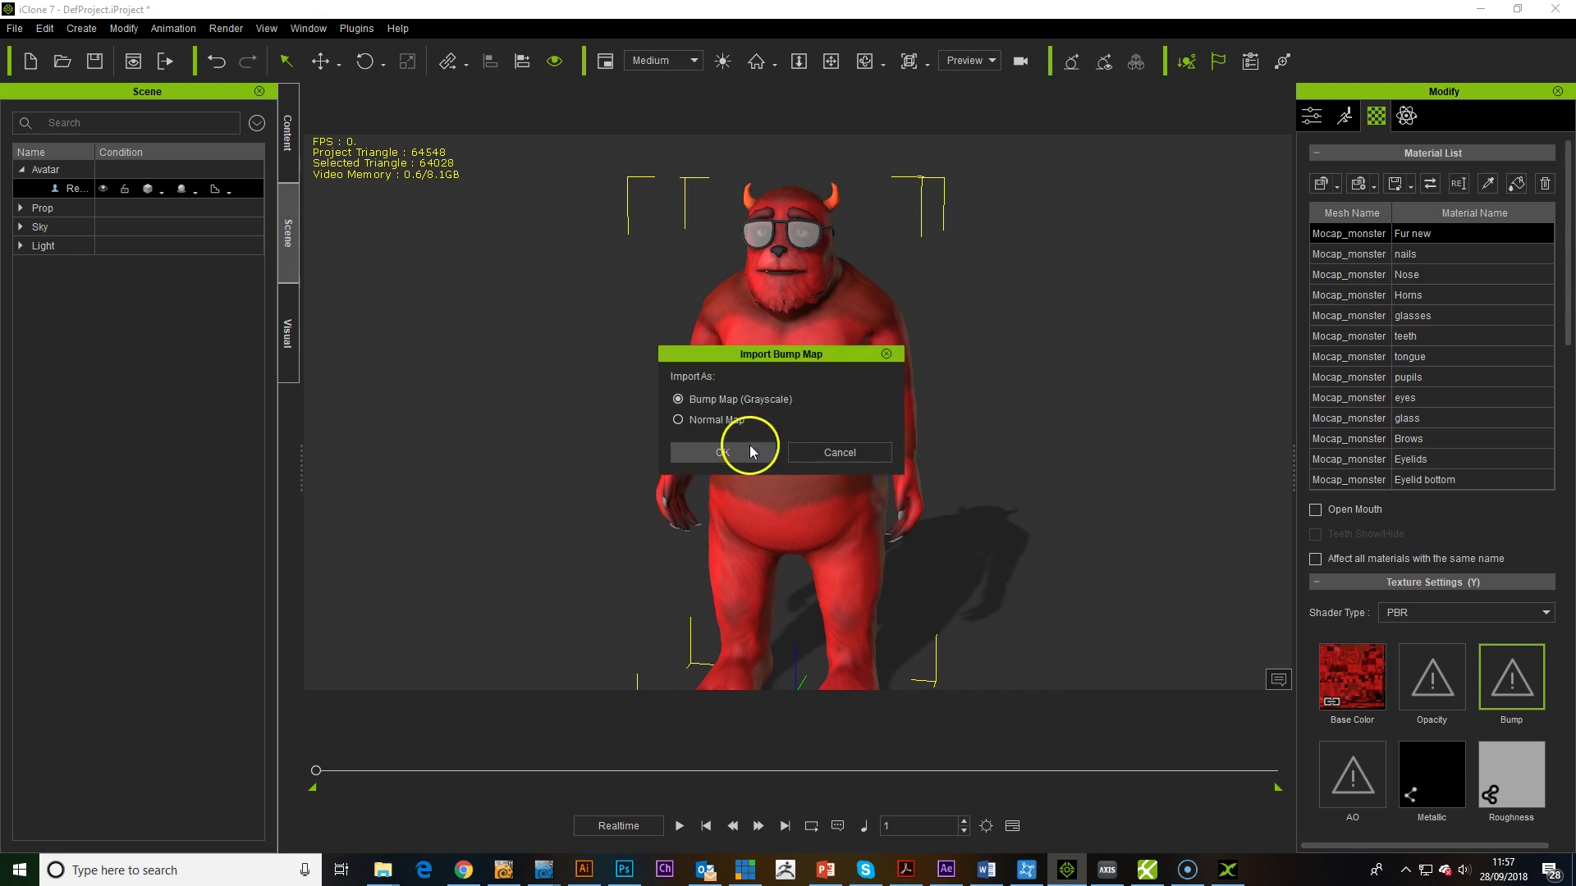
pyautogui.click(718, 421)
pyautogui.click(722, 453)
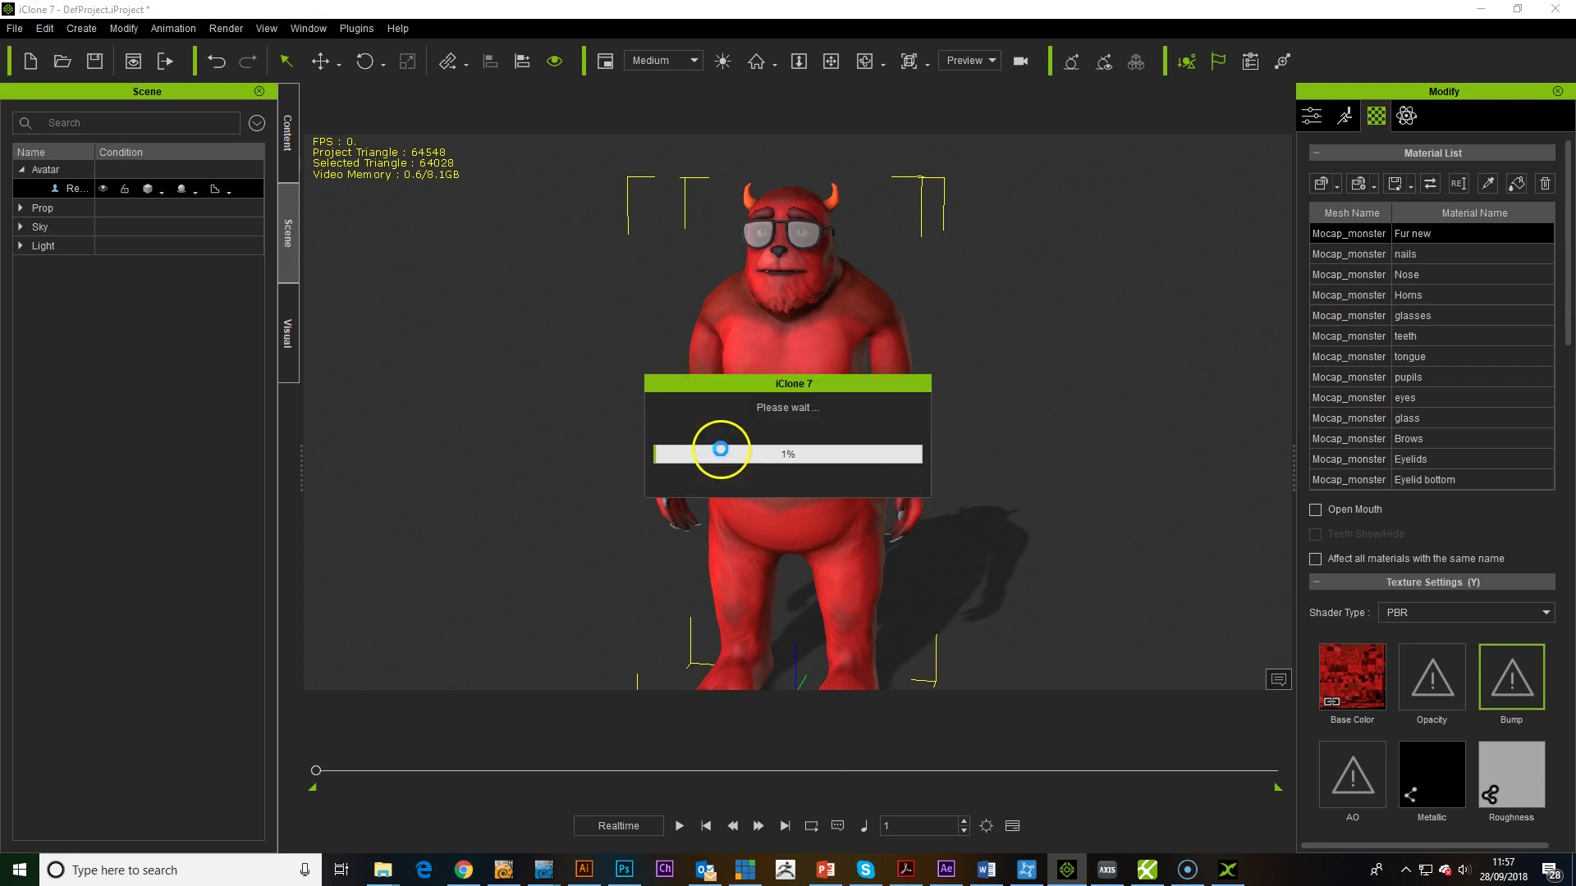
# Set the viewport display quality to High.
pyautogui.click(696, 61)
pyautogui.click(686, 78)
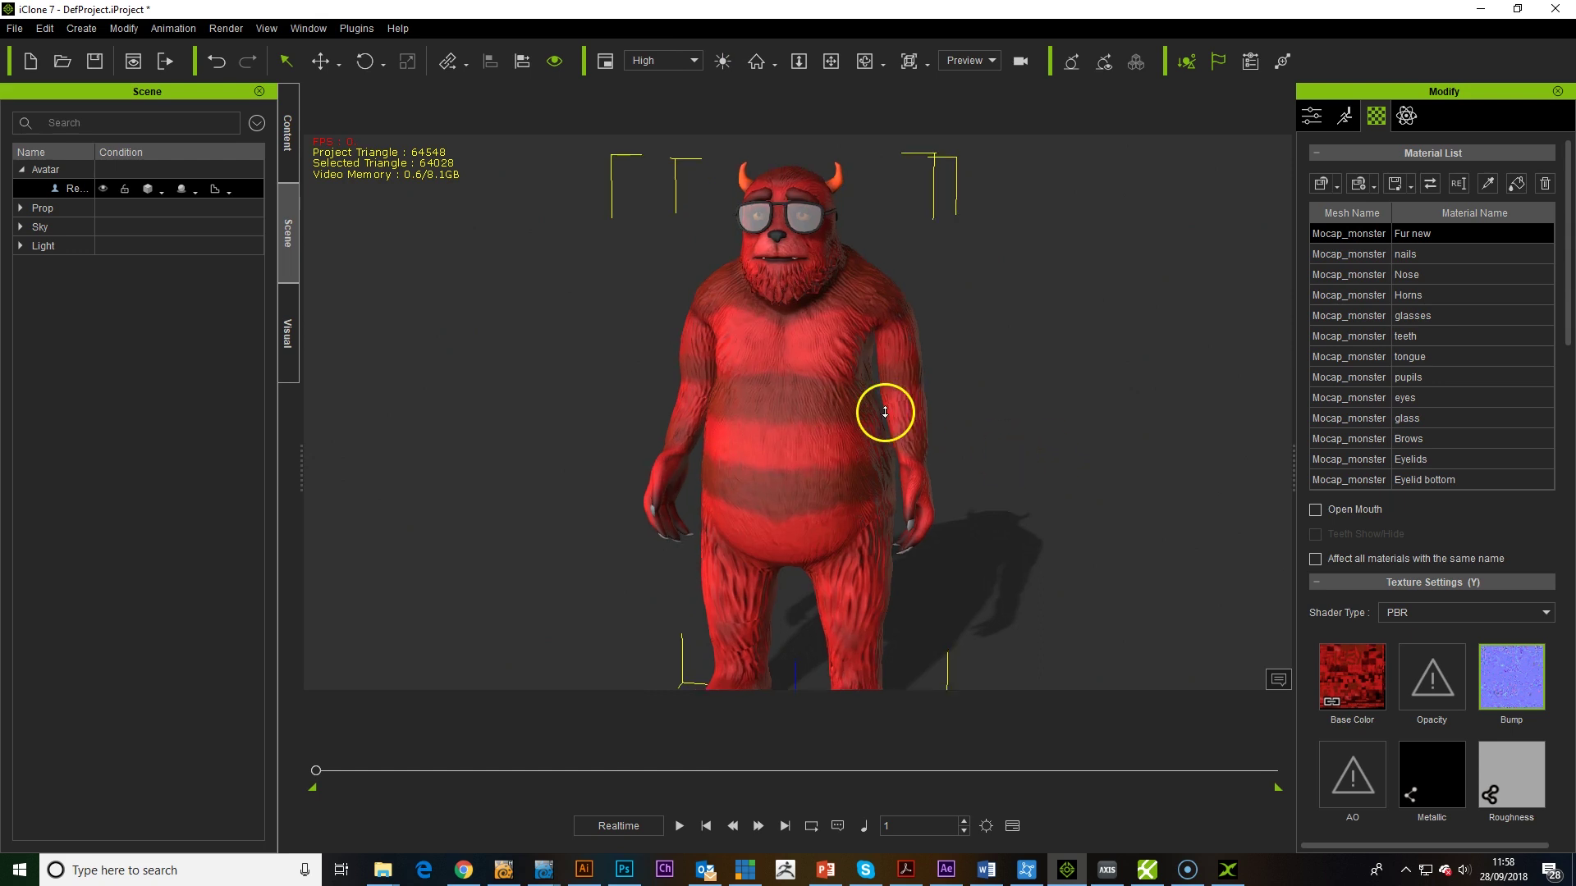
pyautogui.scroll(1, 885, 412)
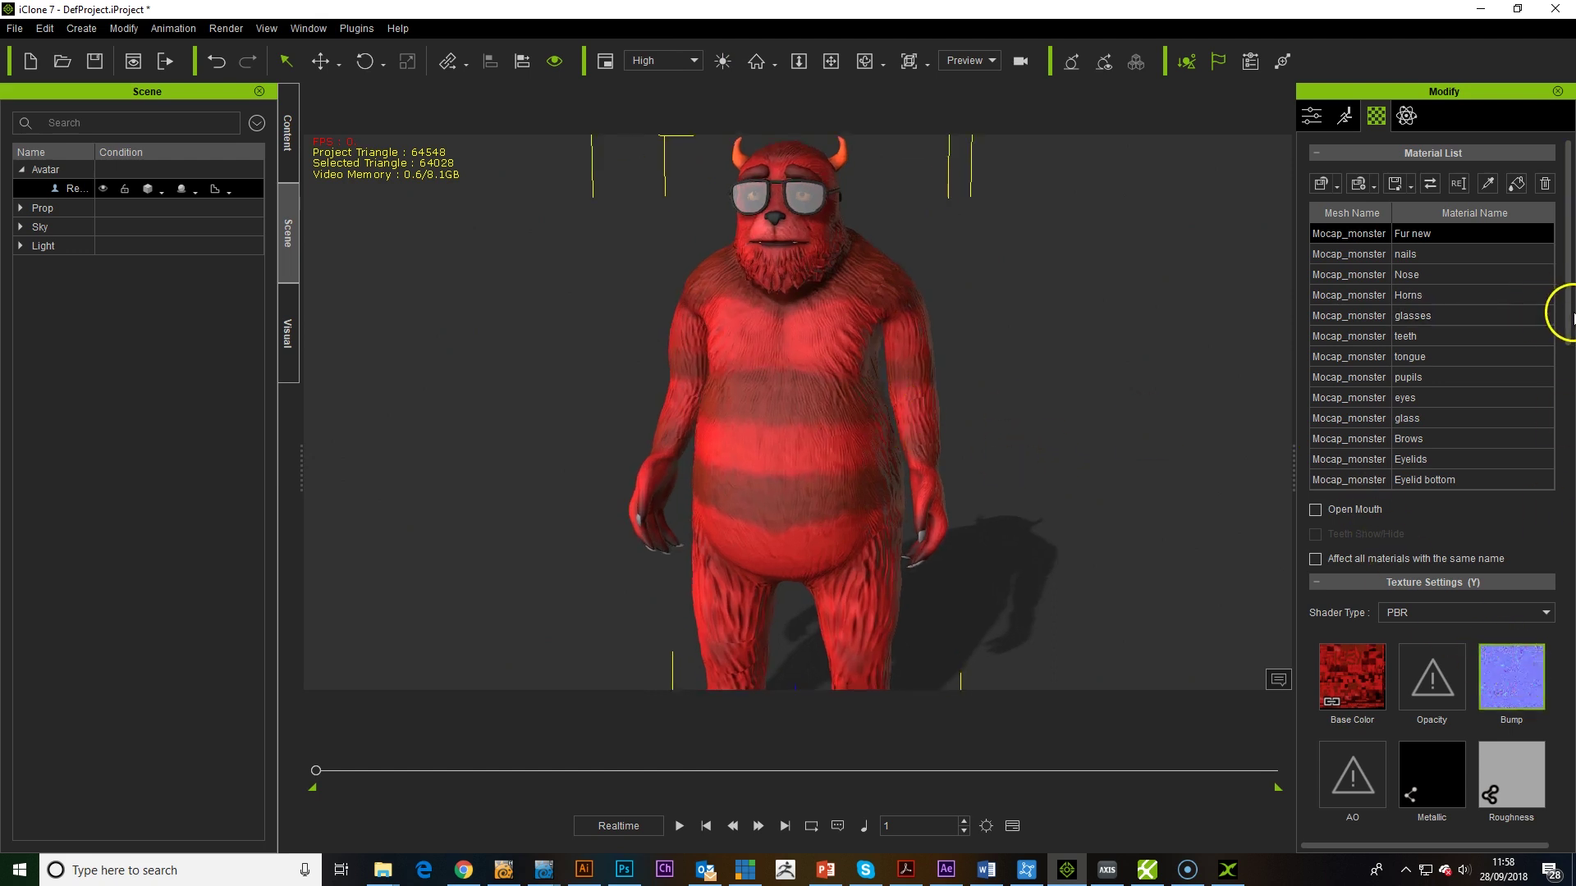
# Set the bump strength of the Fur new material to 68.
pyautogui.scroll(-8, 1563, 328)
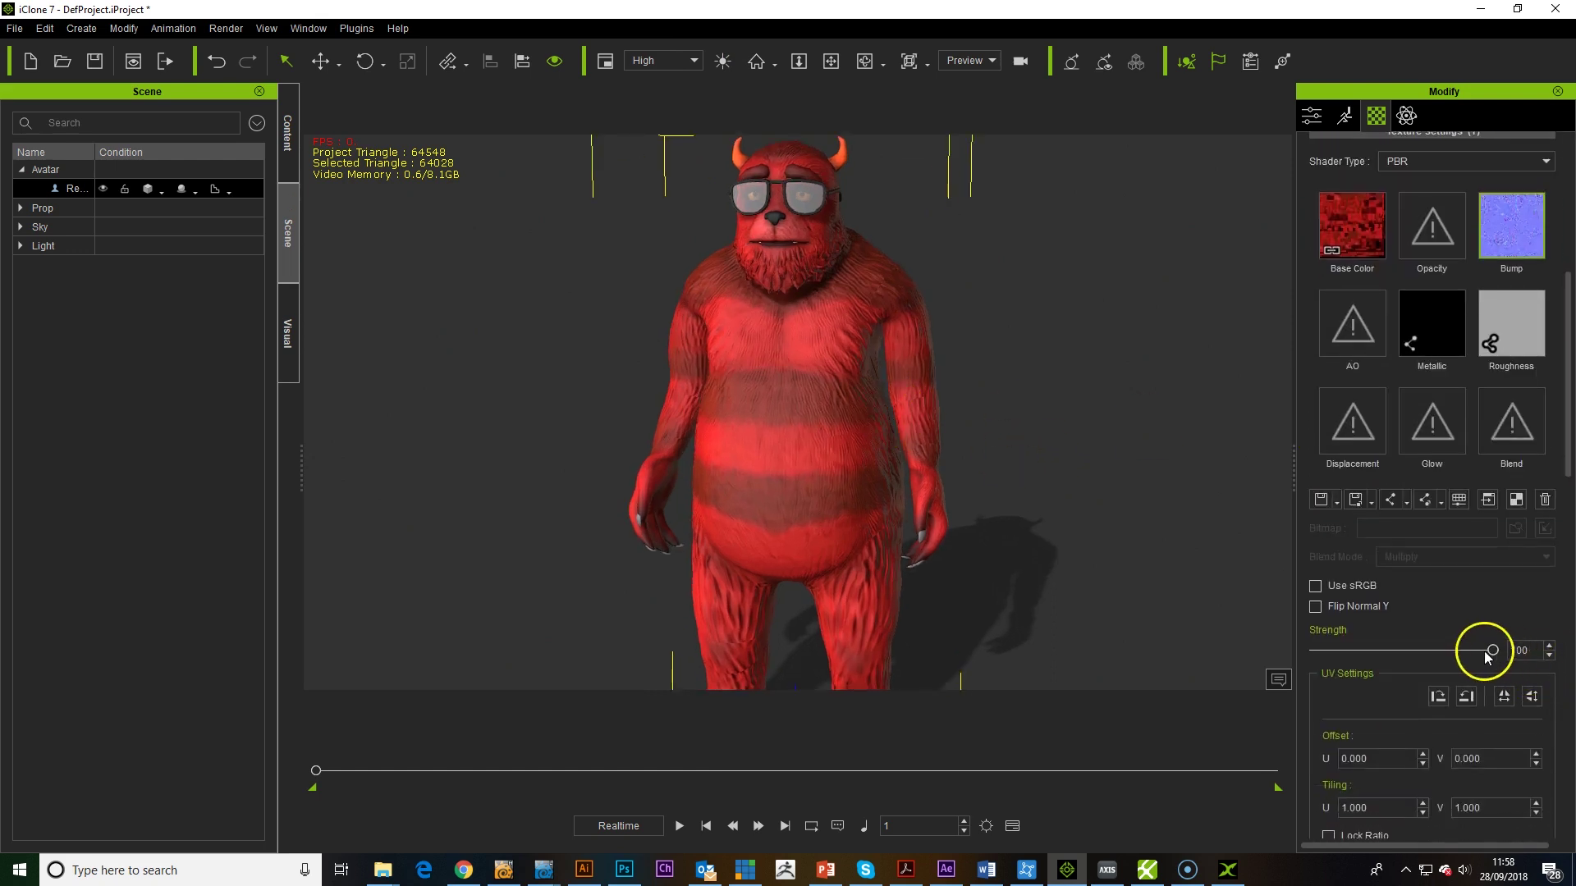
pyautogui.moveTo(1488, 656); pyautogui.dragTo(1431, 661)
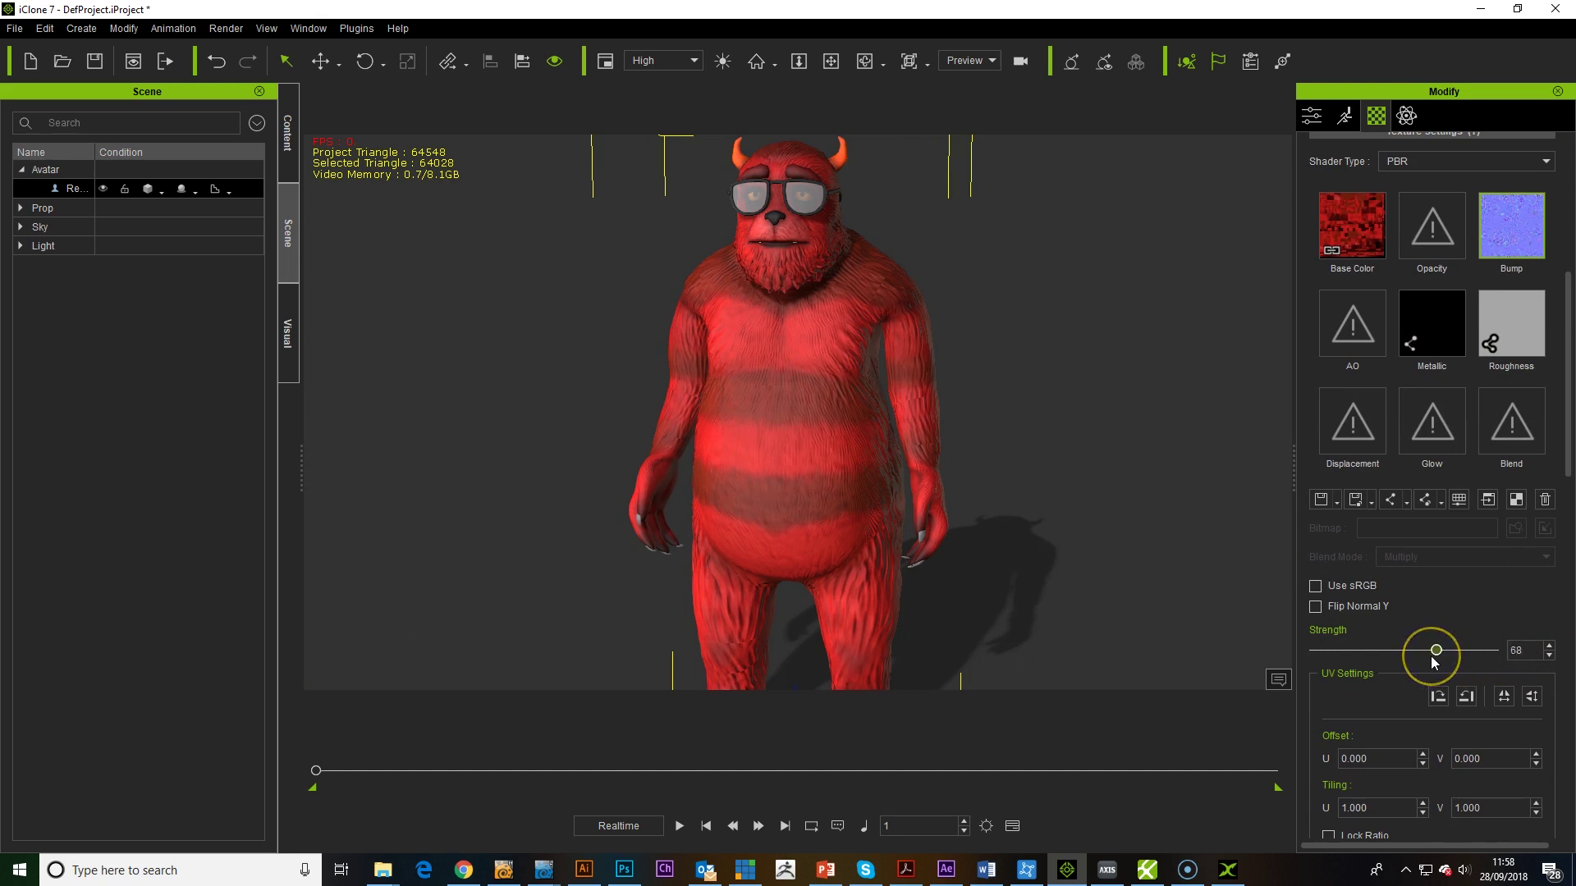
pyautogui.scroll(-1, 1030, 411)
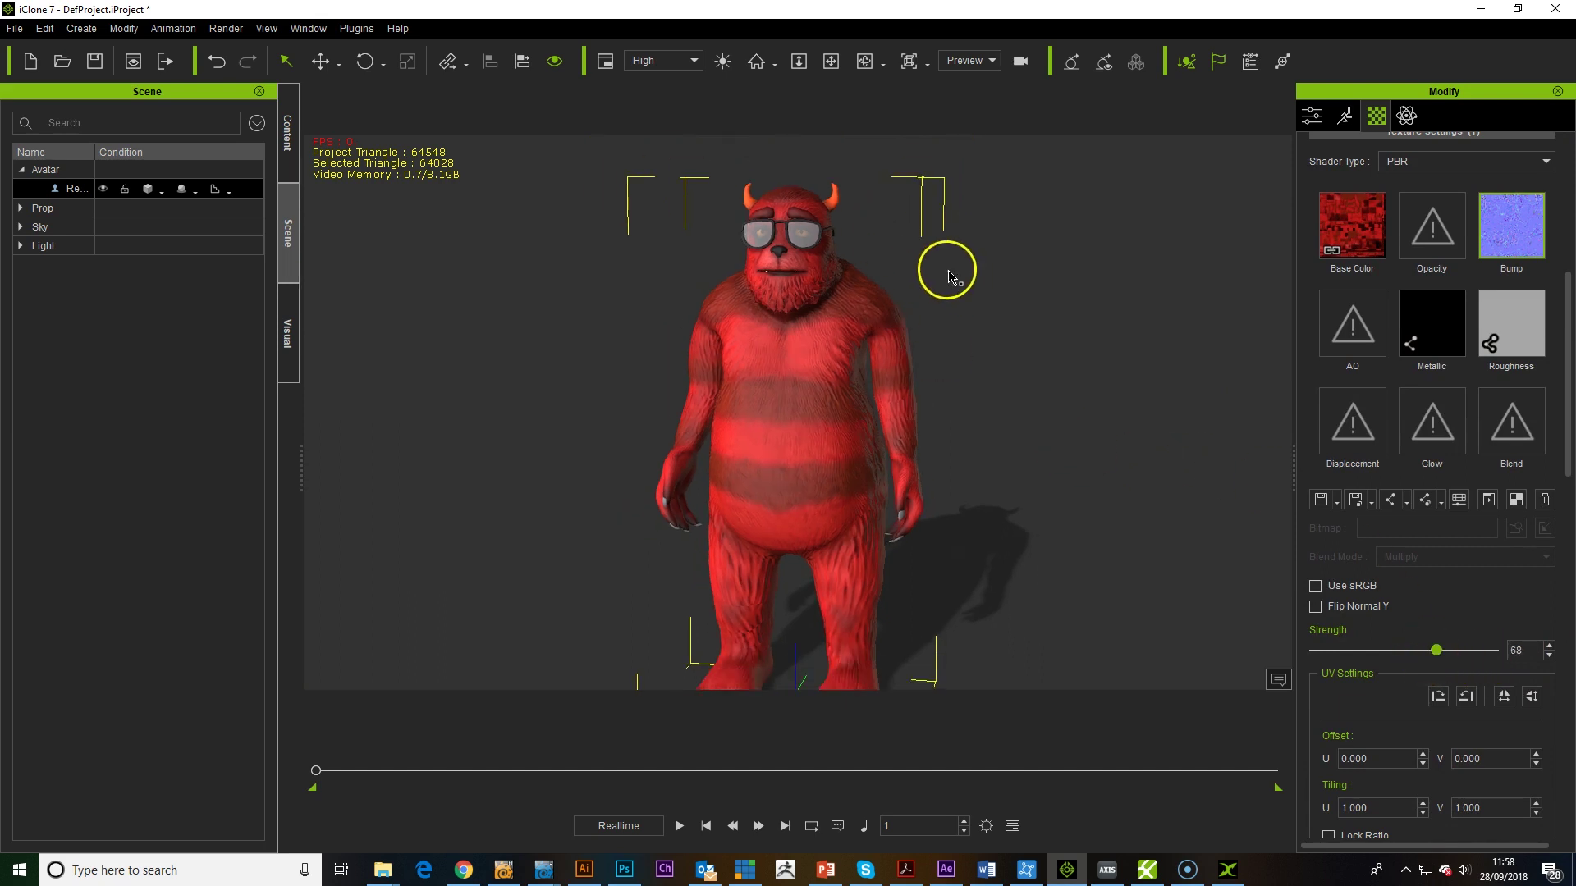
pyautogui.scroll(-1, 952, 269)
pyautogui.moveTo(1566, 267); pyautogui.dragTo(1565, 183)
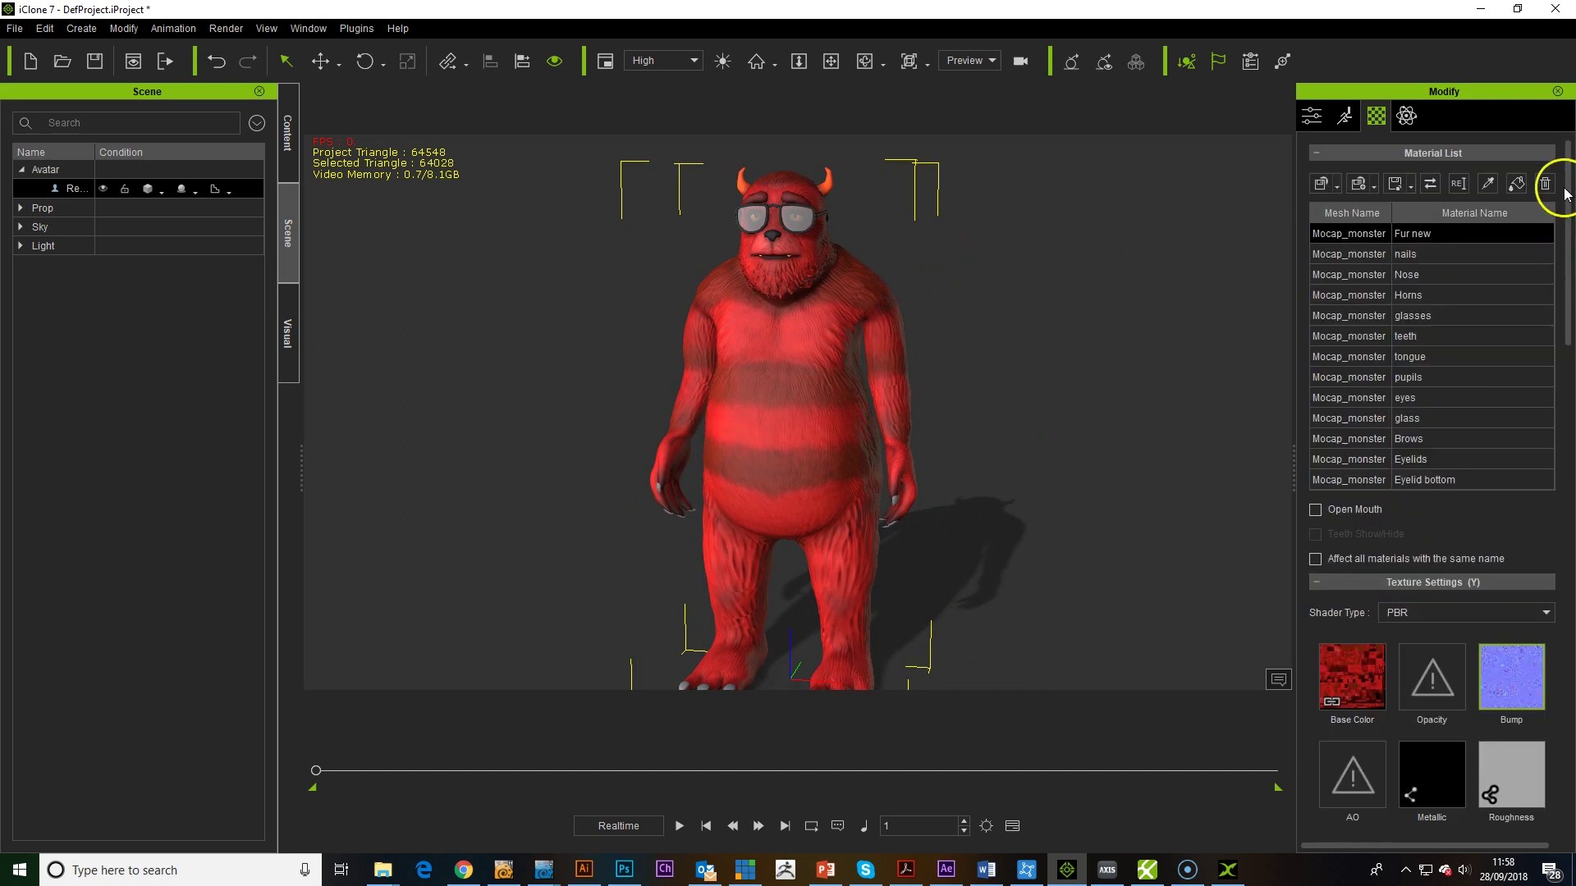
pyautogui.click(1432, 315)
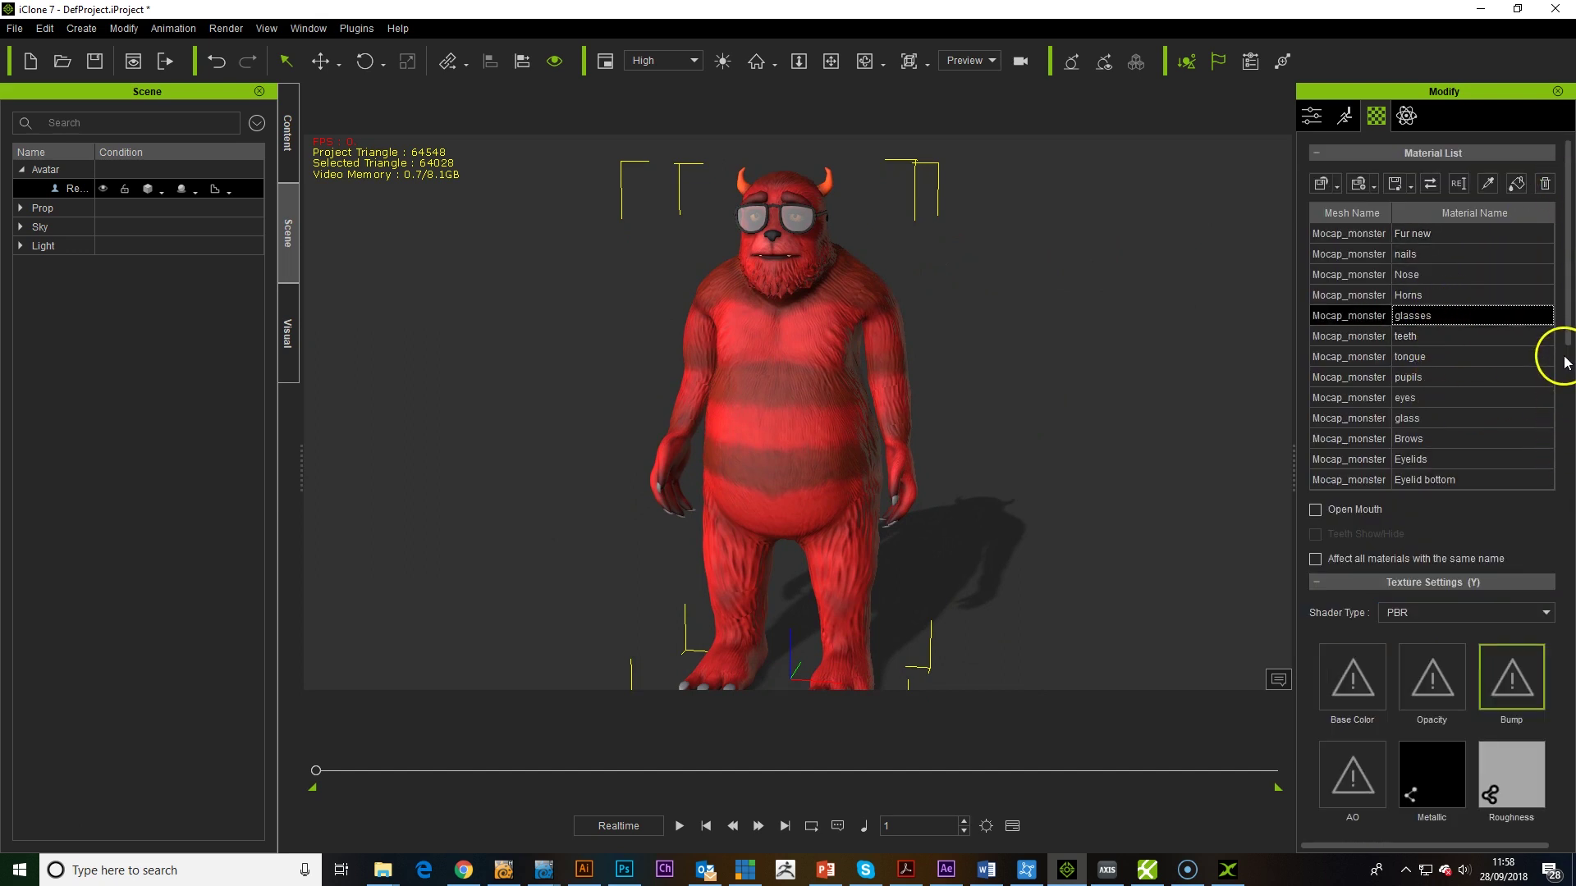
pyautogui.moveTo(1566, 341); pyautogui.dragTo(1566, 649)
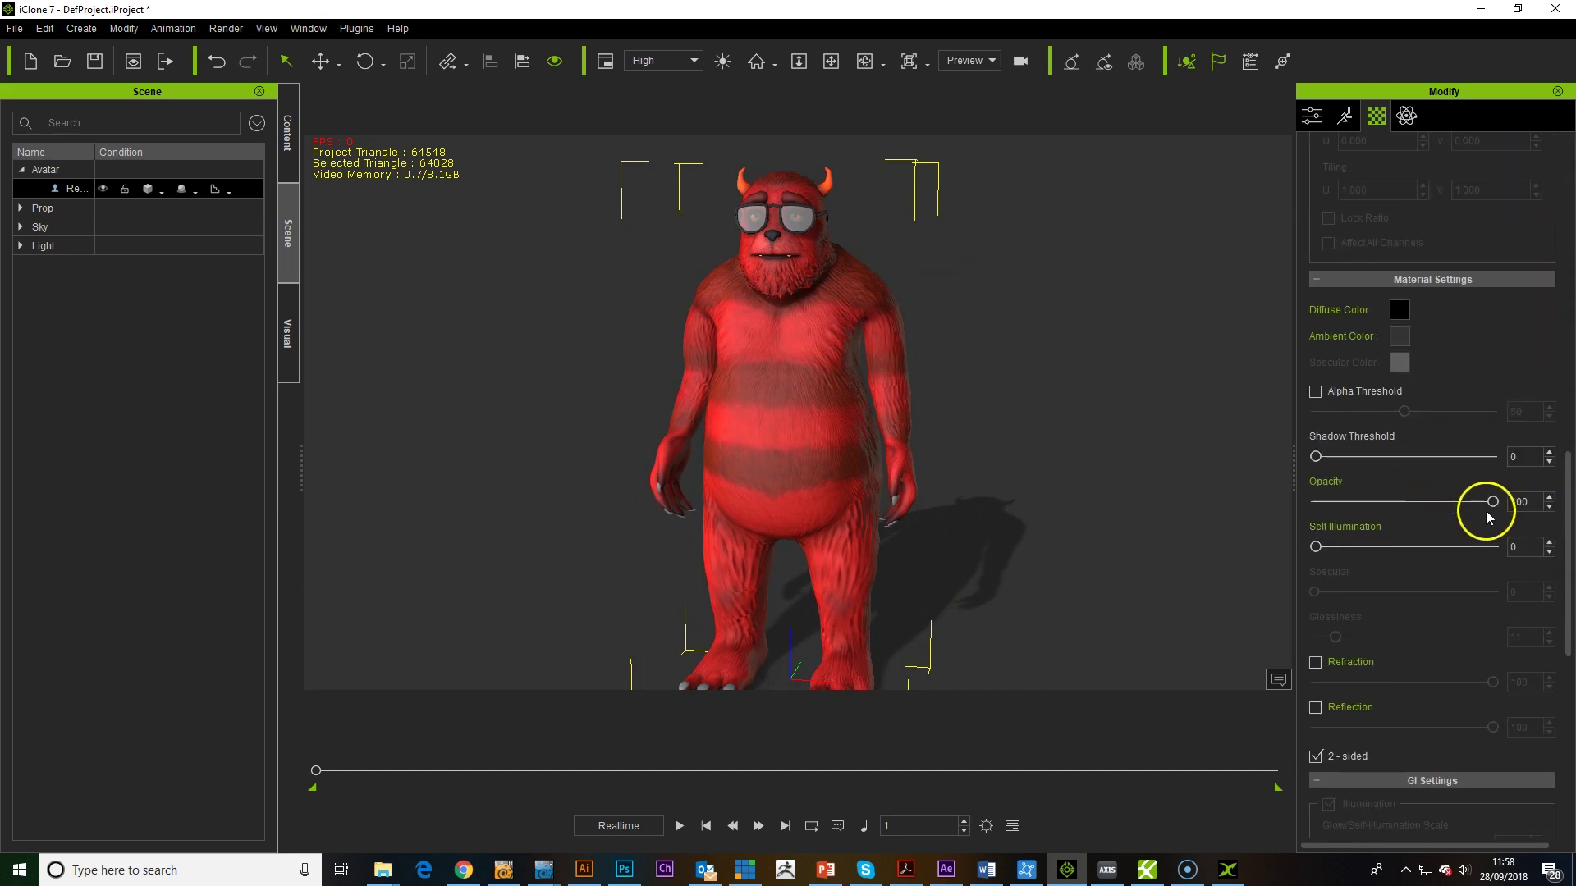
pyautogui.moveTo(1445, 507); pyautogui.dragTo(1567, 496)
# Make the lenses nearly transparent by setting the glass material's opacity to 3.
pyautogui.scroll(4, 1435, 296)
pyautogui.click(1442, 280)
pyautogui.scroll(1, 1346, 597)
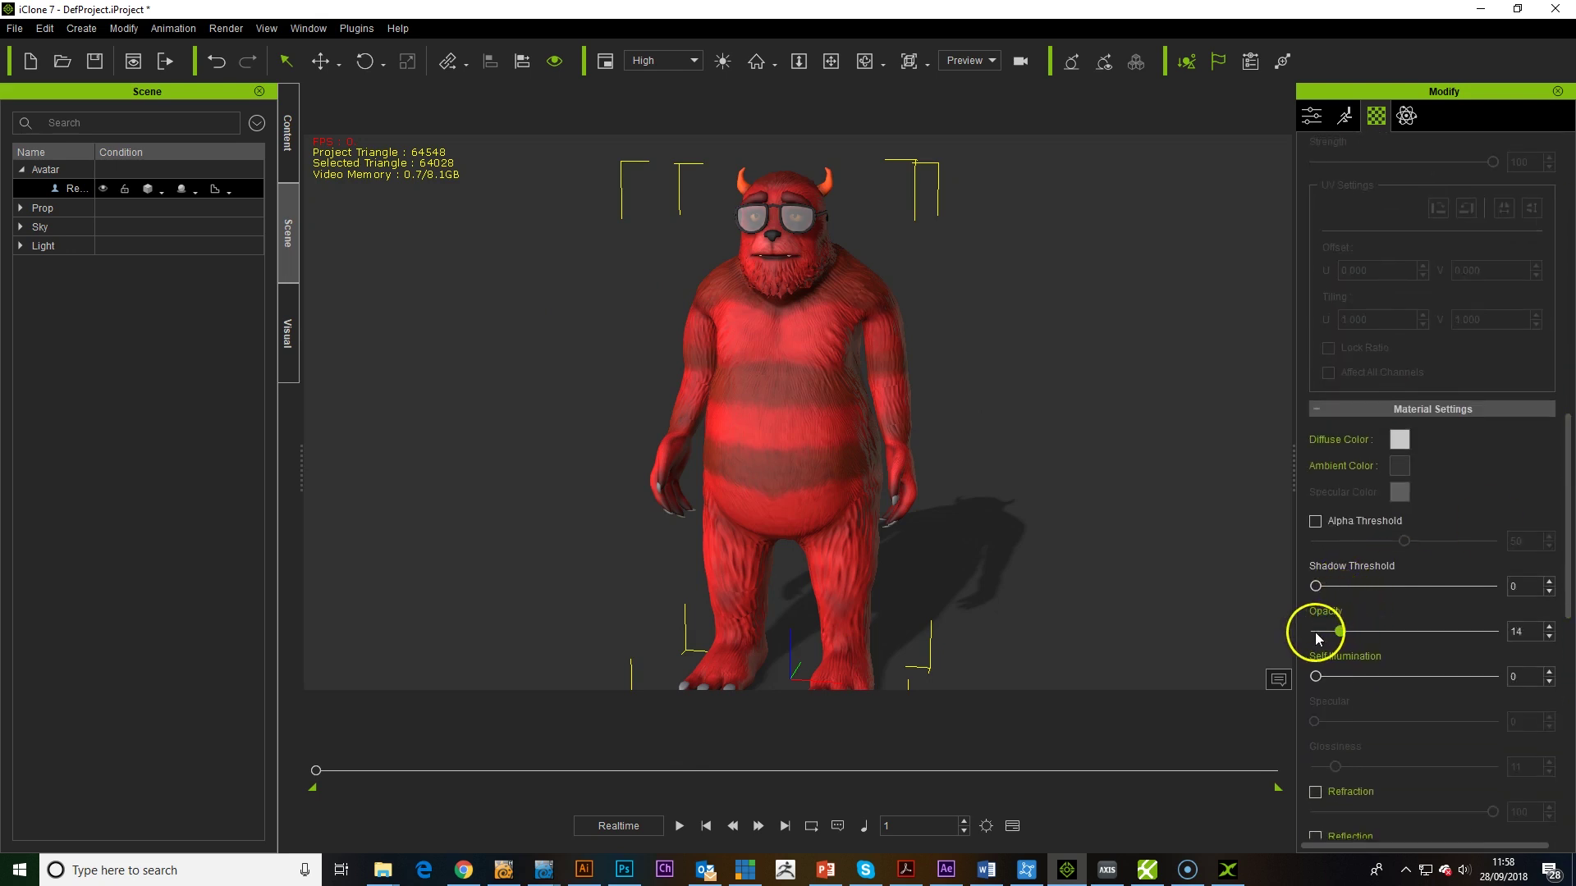
pyautogui.moveTo(1315, 634); pyautogui.dragTo(1294, 632)
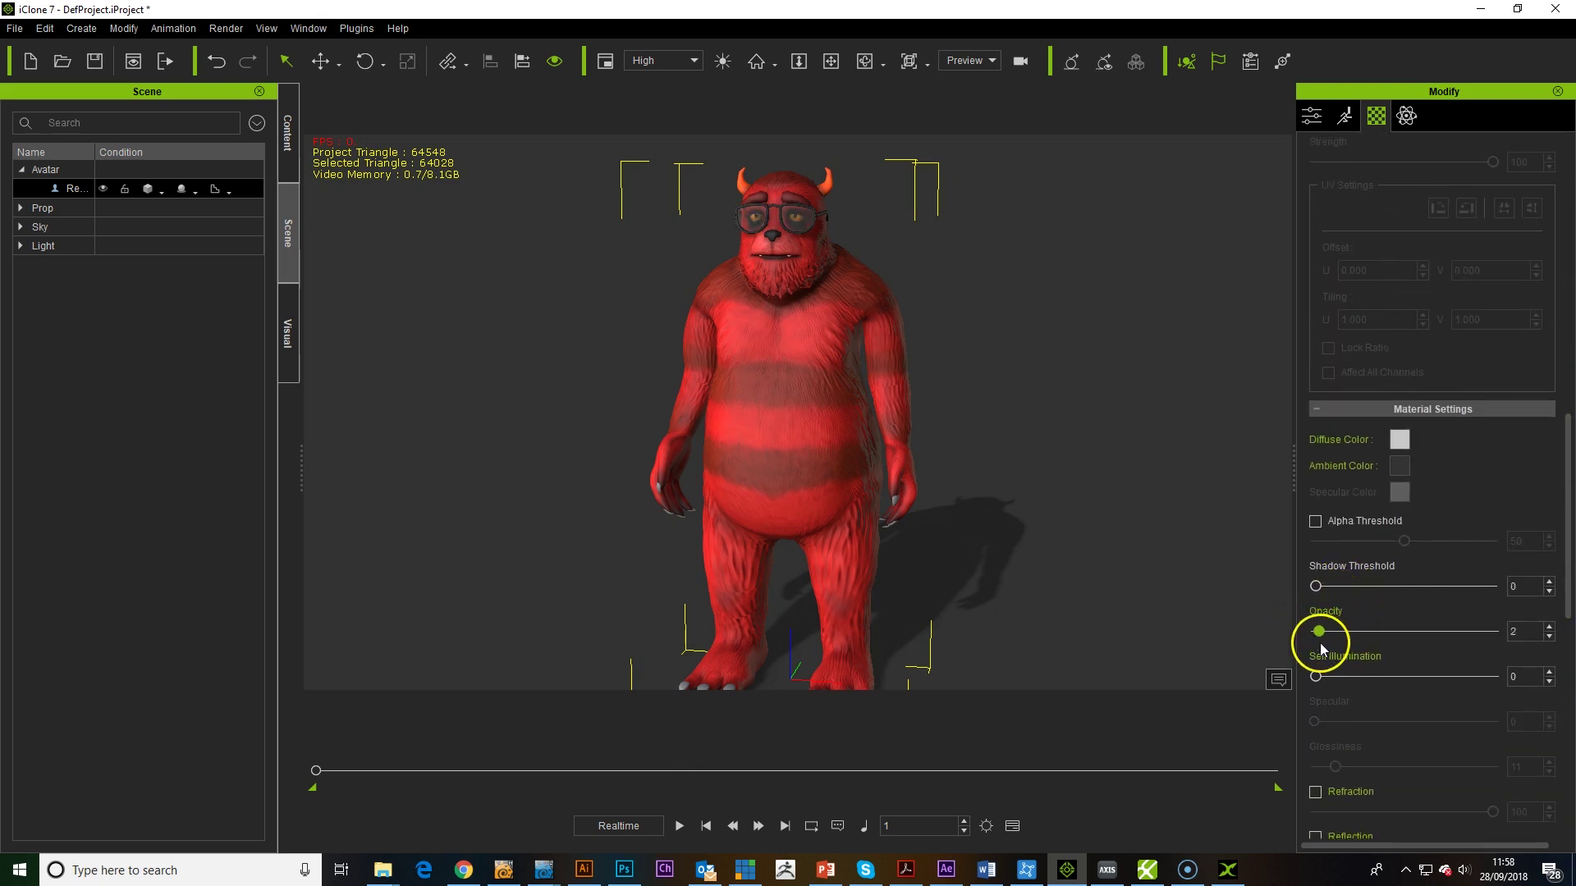
pyautogui.scroll(1, 904, 356)
pyautogui.scroll(-1, 904, 355)
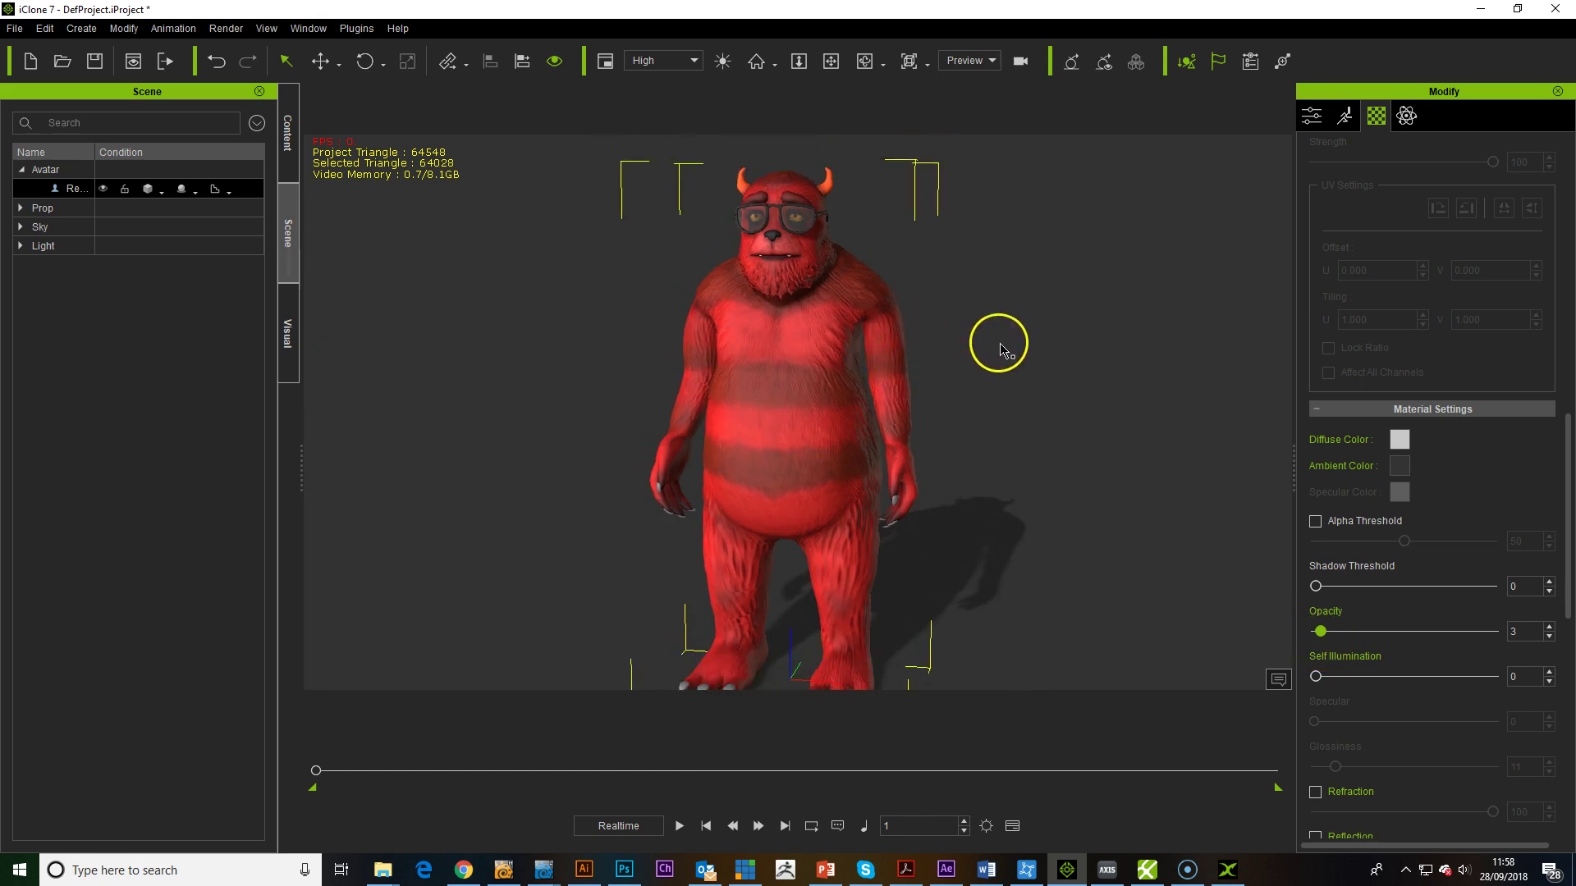
# Open the Motion LIVE plugin and activate the Faceware Realtime and Perception Neuron gear.
pyautogui.moveTo(999, 345); pyautogui.dragTo(951, 321, button='middle')
pyautogui.moveTo(1001, 288); pyautogui.dragTo(1067, 343, button='right')
pyautogui.scroll(-1, 1029, 358)
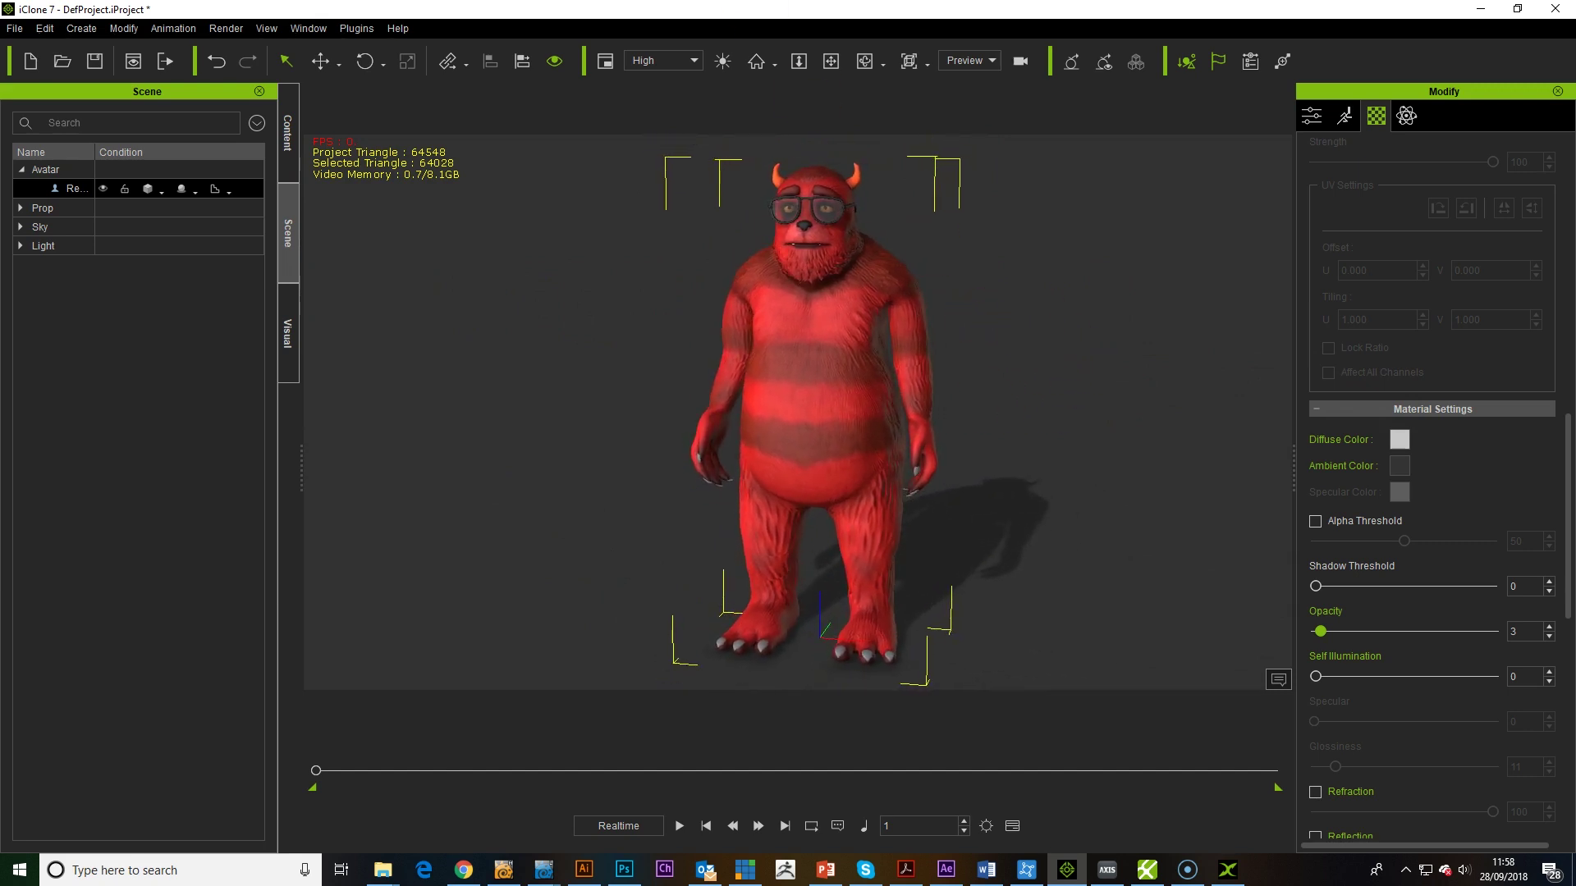
pyautogui.click(354, 31)
pyautogui.moveTo(391, 53)
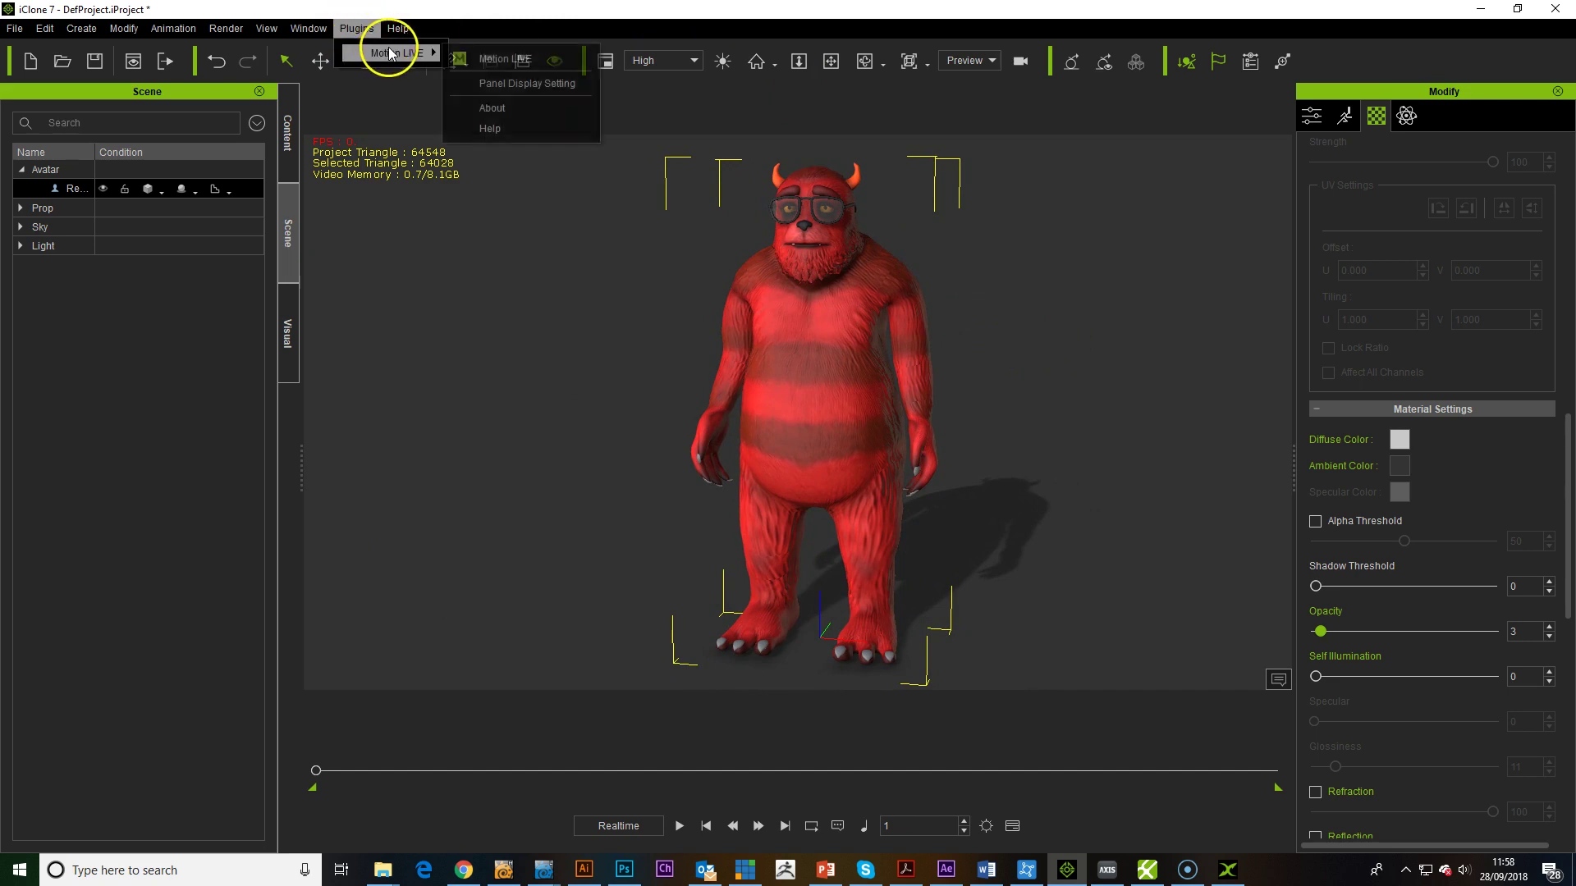
pyautogui.click(495, 62)
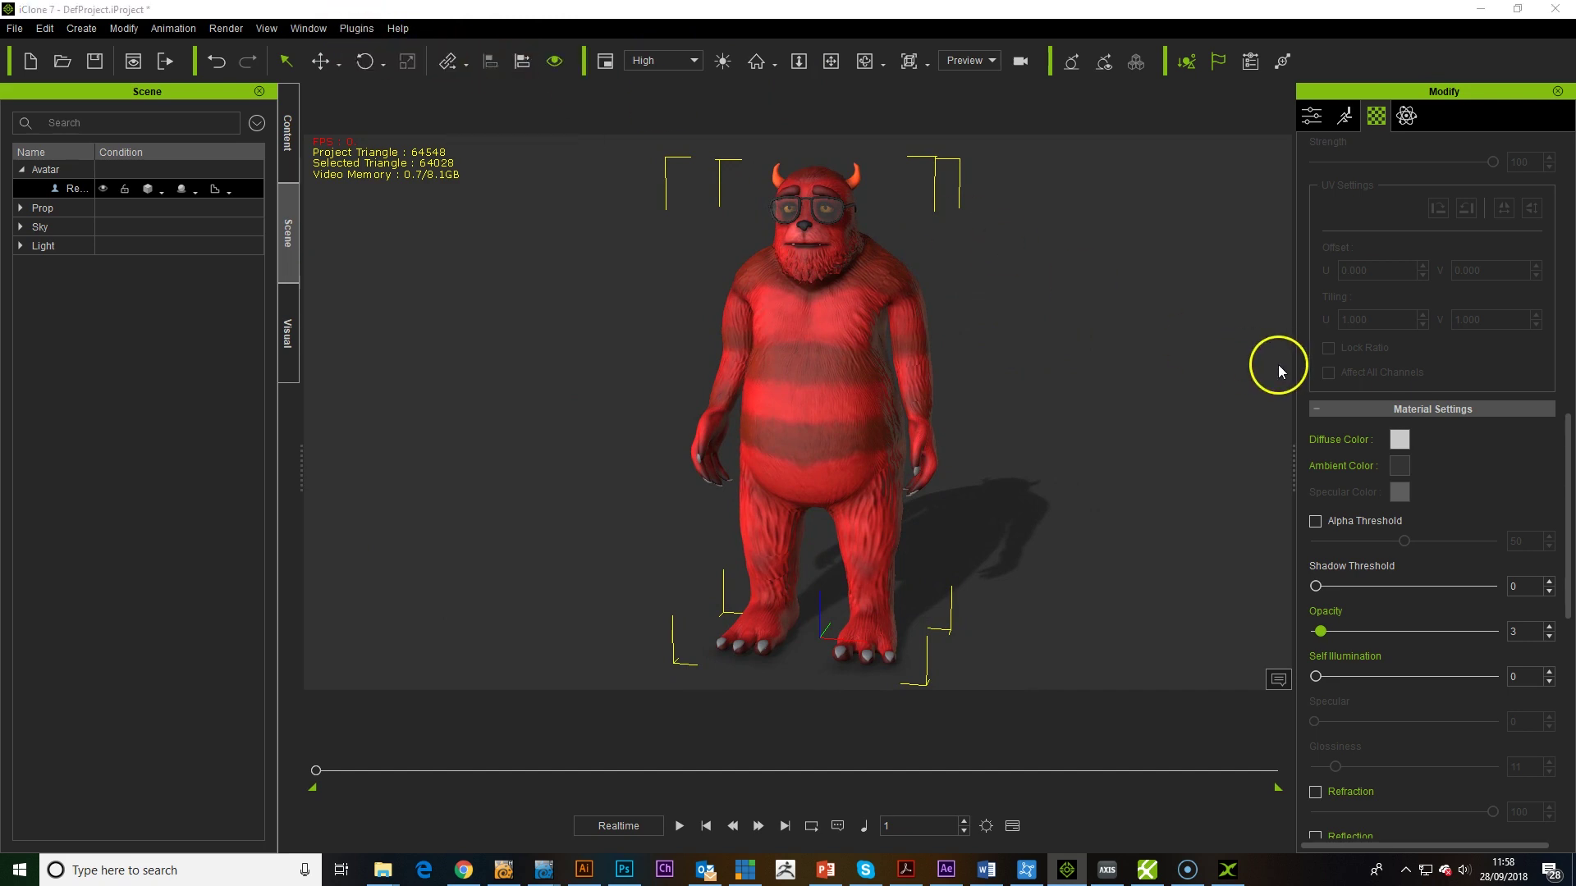
pyautogui.moveTo(1036, 159); pyautogui.dragTo(1001, 156)
pyautogui.click(819, 314)
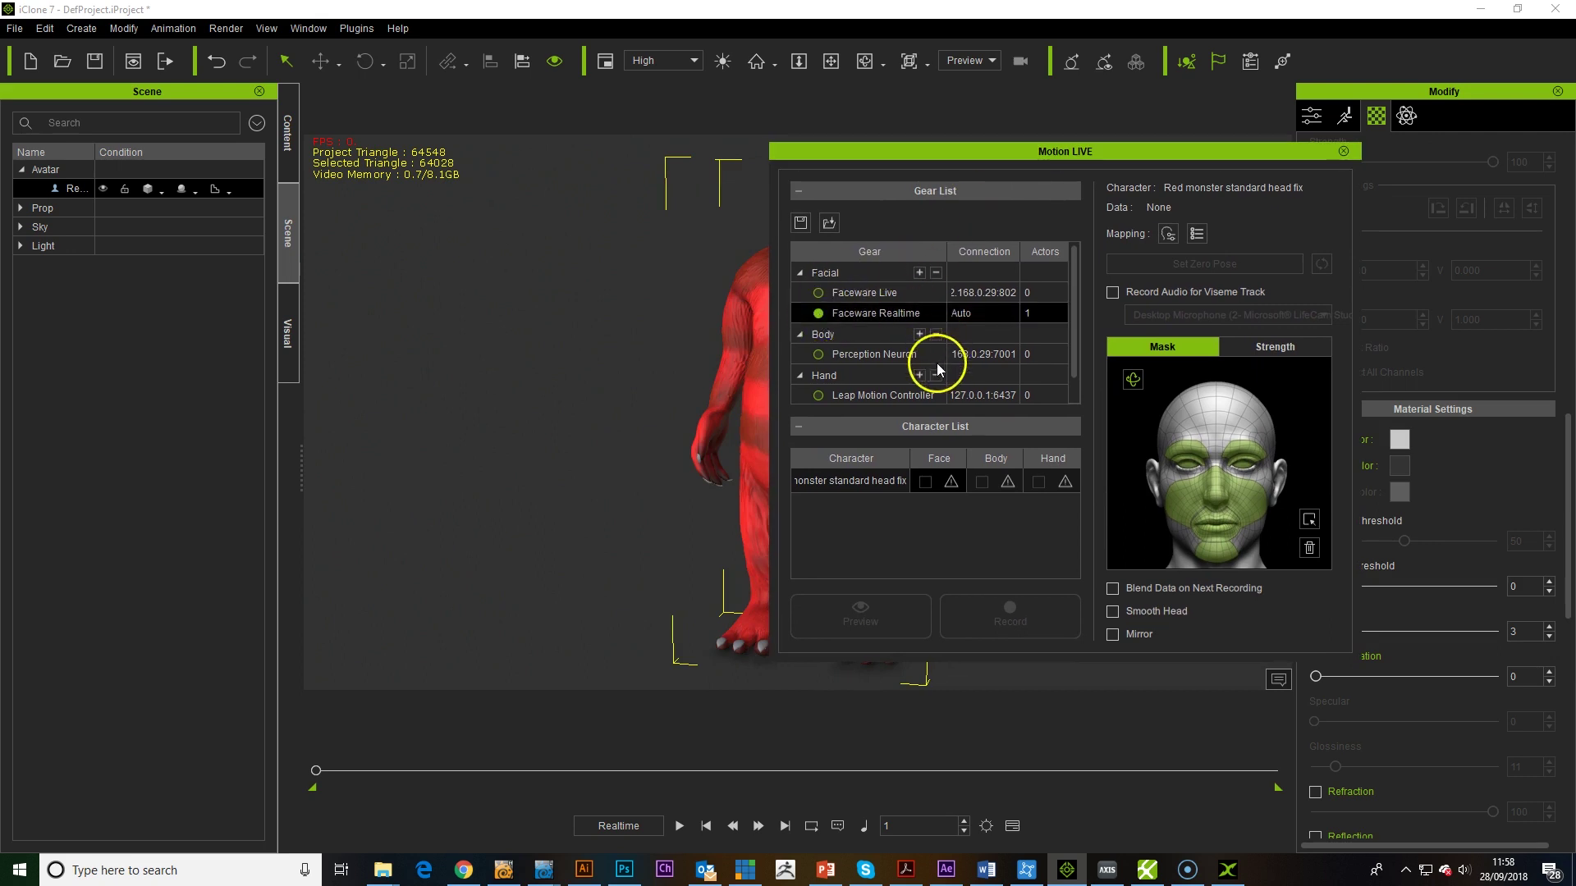
pyautogui.click(821, 362)
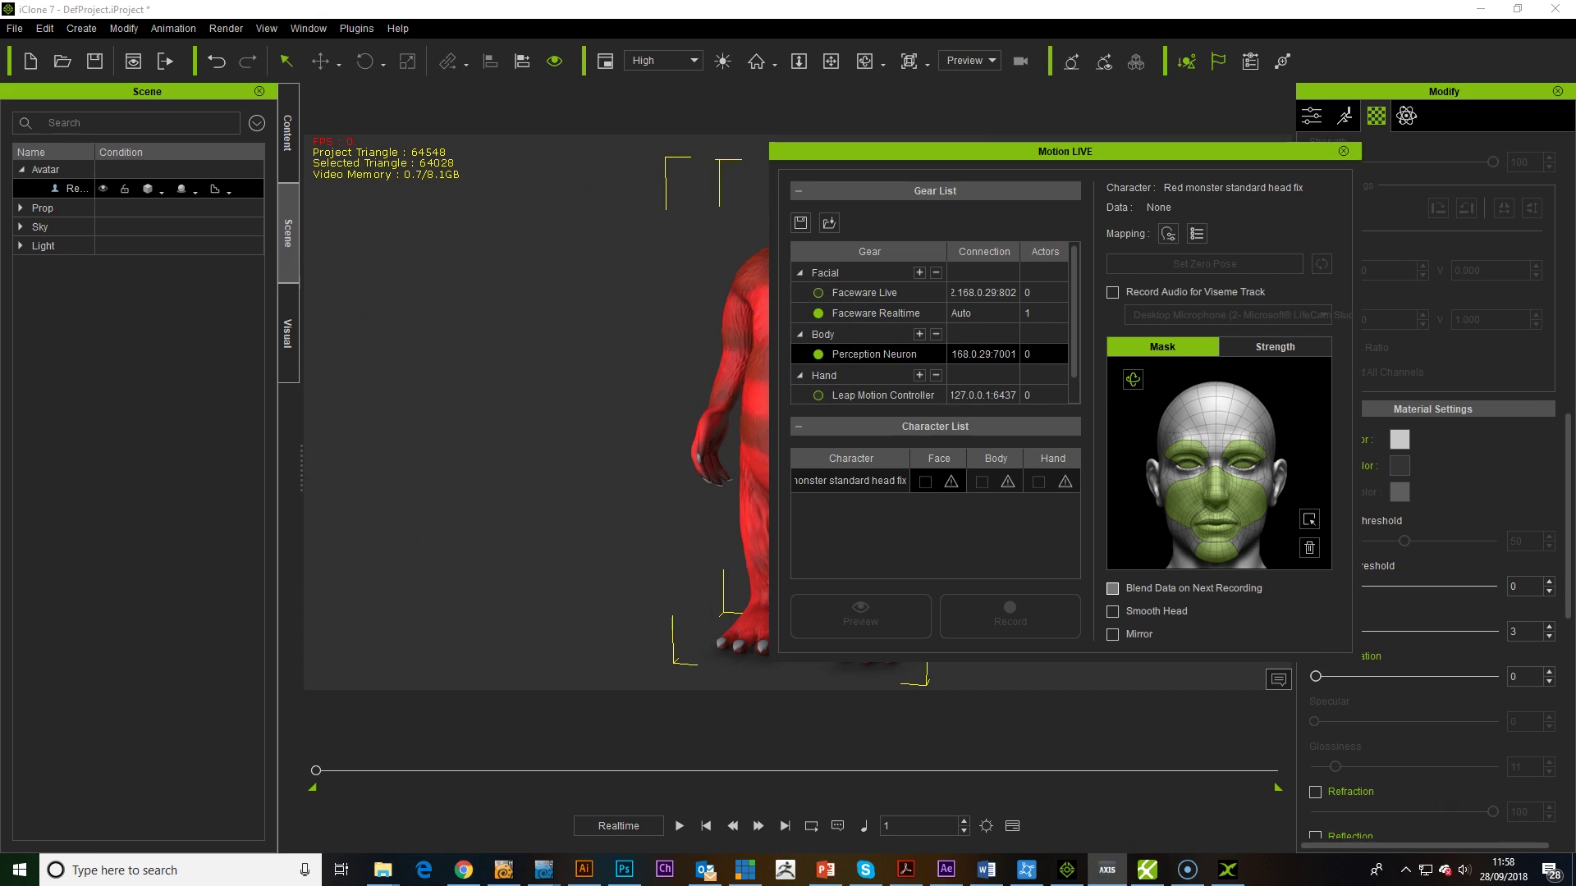
# Switch to Axis Neuron, examine the recorded skeleton from another angle, and move its window off this screen.
pyautogui.click(1107, 870)
pyautogui.moveTo(919, 132); pyautogui.dragTo(523, 128)
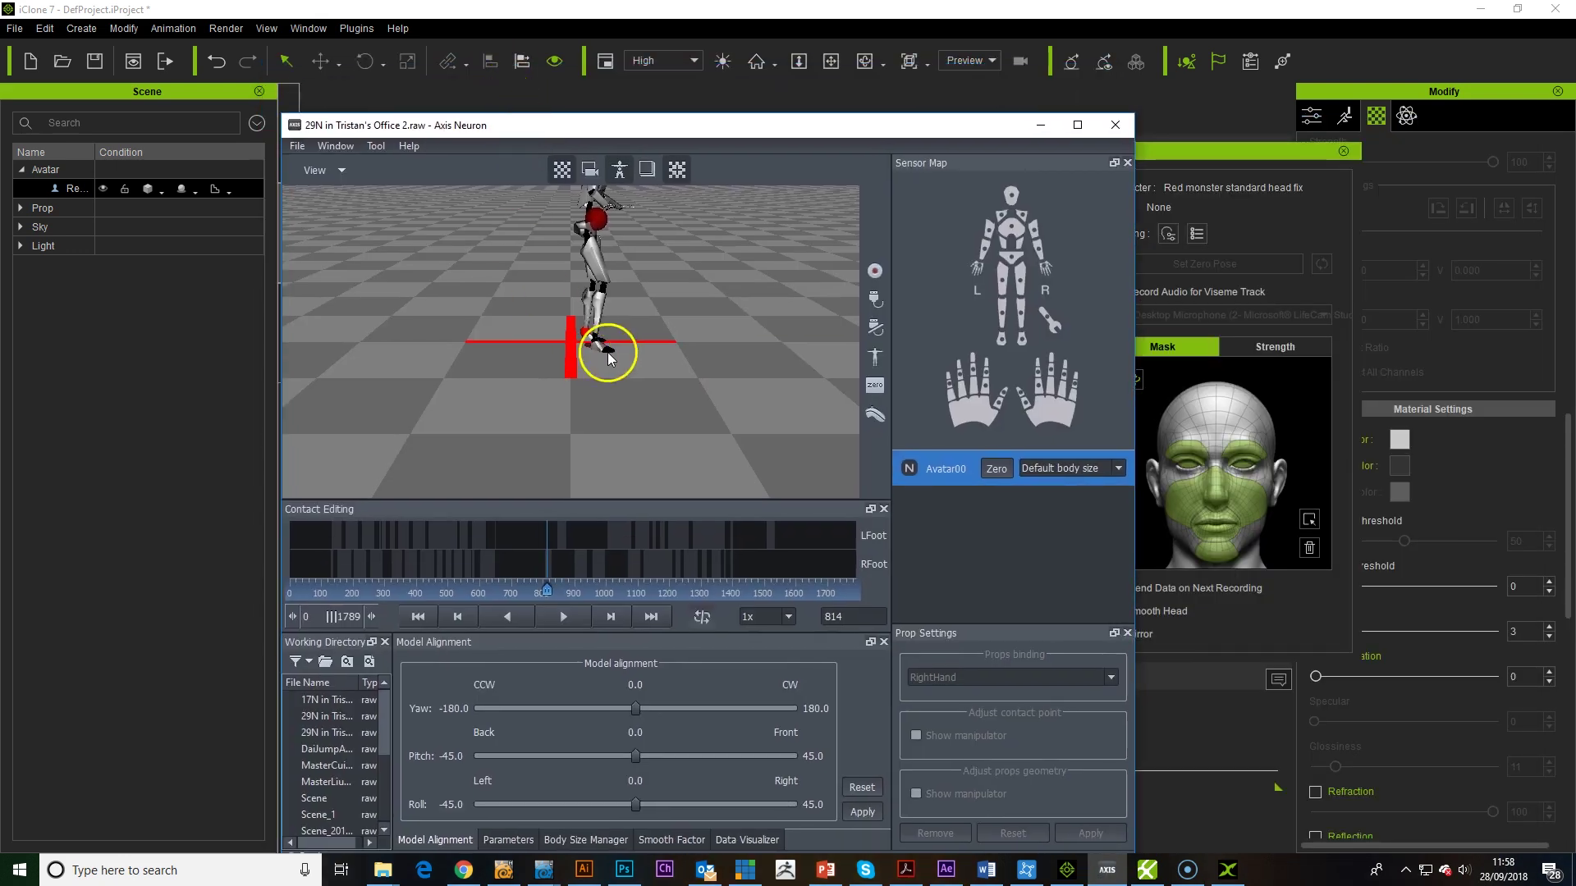
pyautogui.moveTo(657, 293); pyautogui.dragTo(614, 358, button='middle')
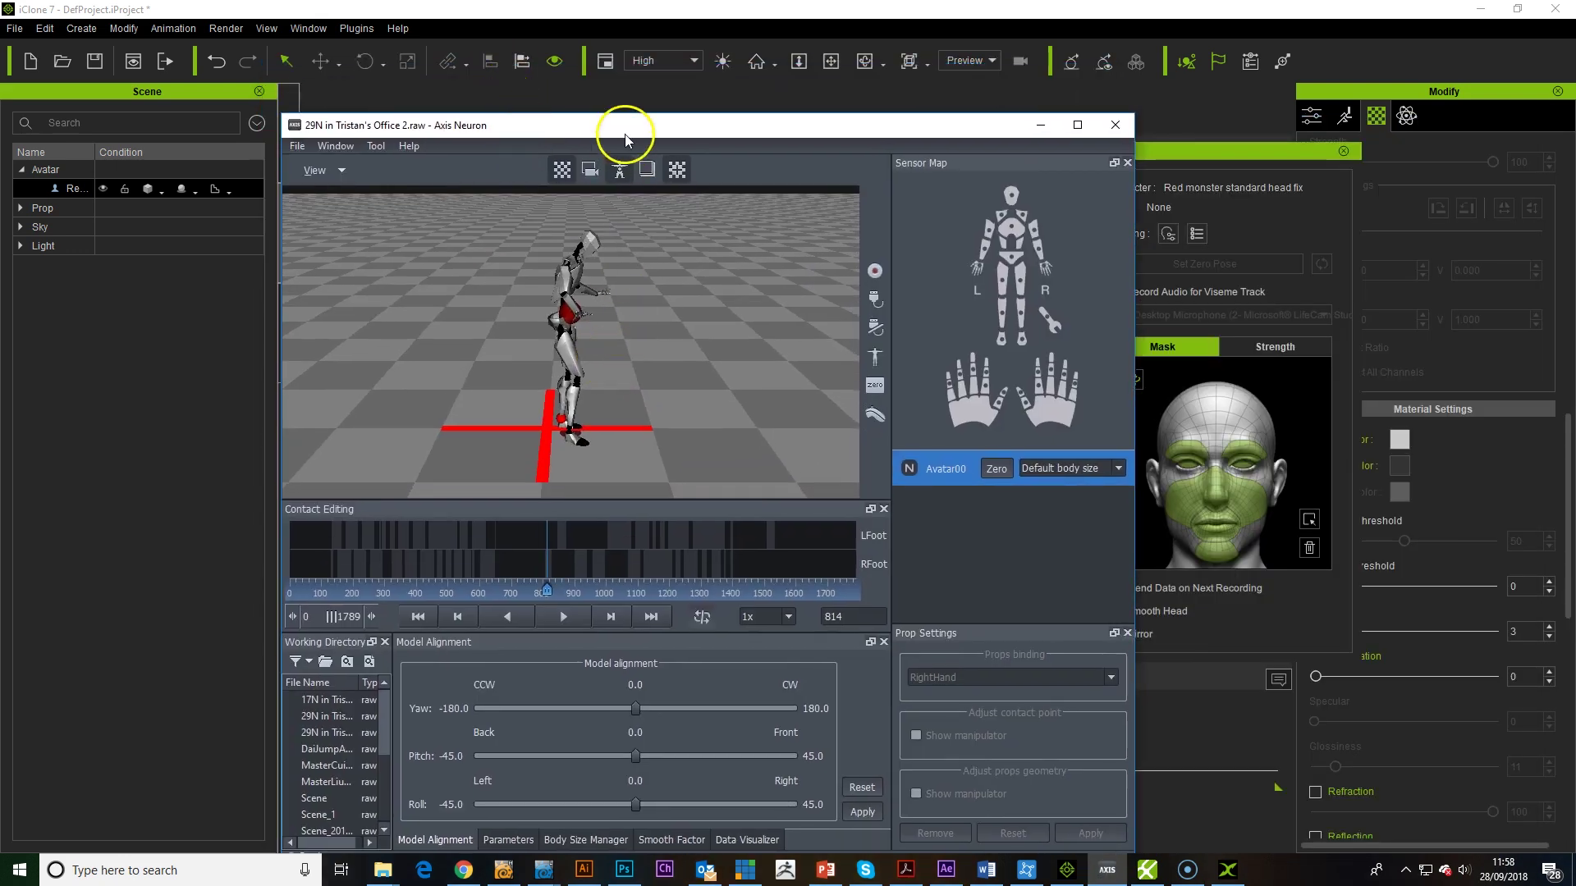
pyautogui.moveTo(626, 131); pyautogui.dragTo(1575, 197)
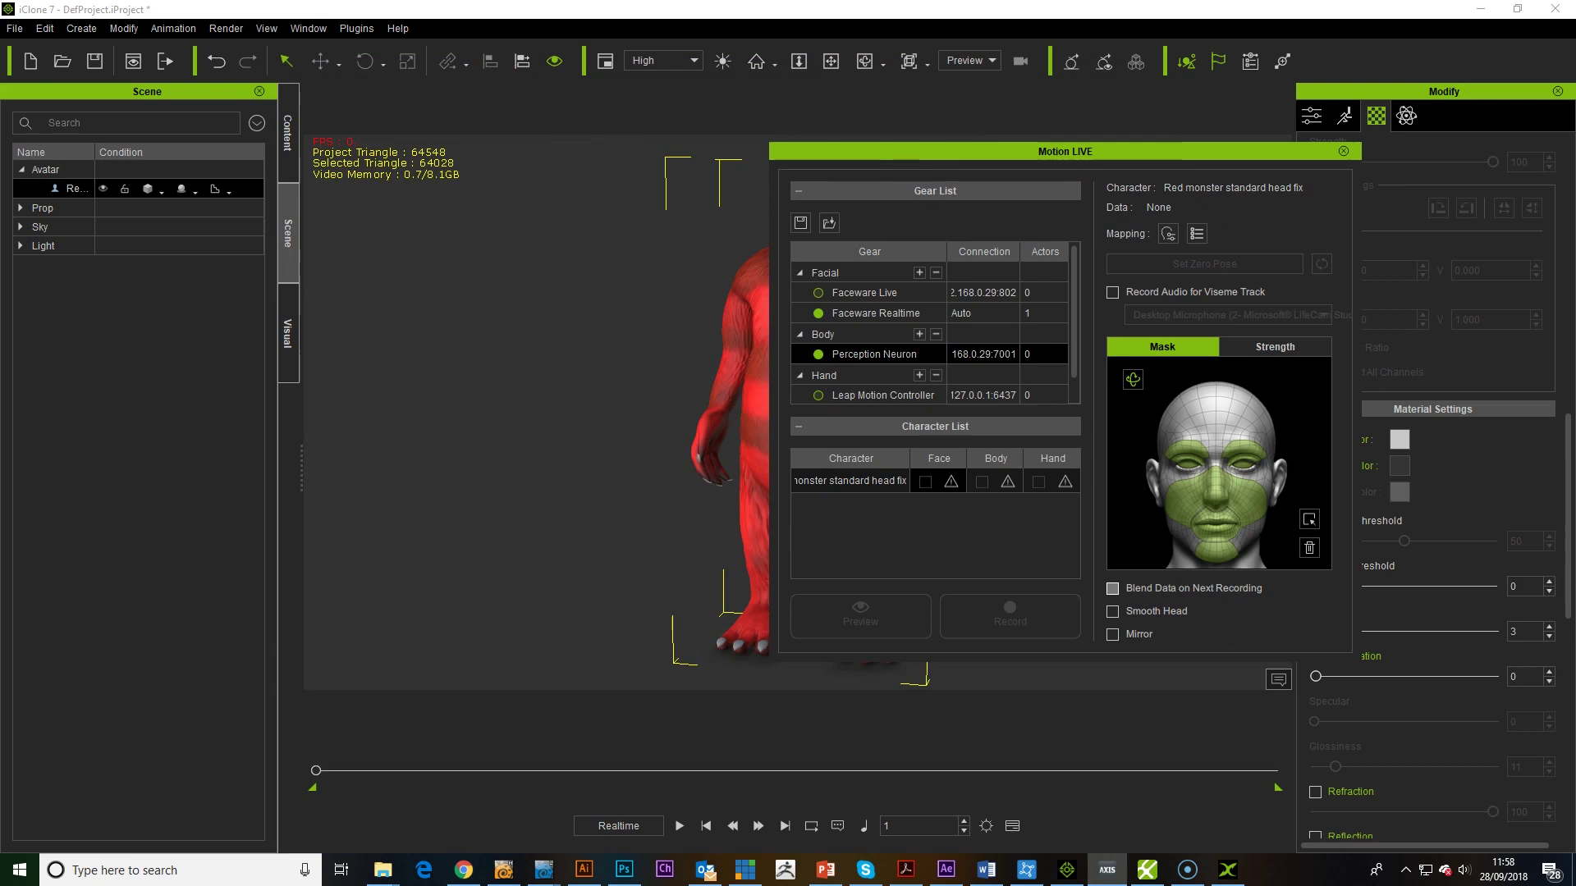
# Assign Faceware Realtime to the monster's face and Perception Neuron to its body, and start the preview.
pyautogui.click(962, 491)
pyautogui.click(1017, 516)
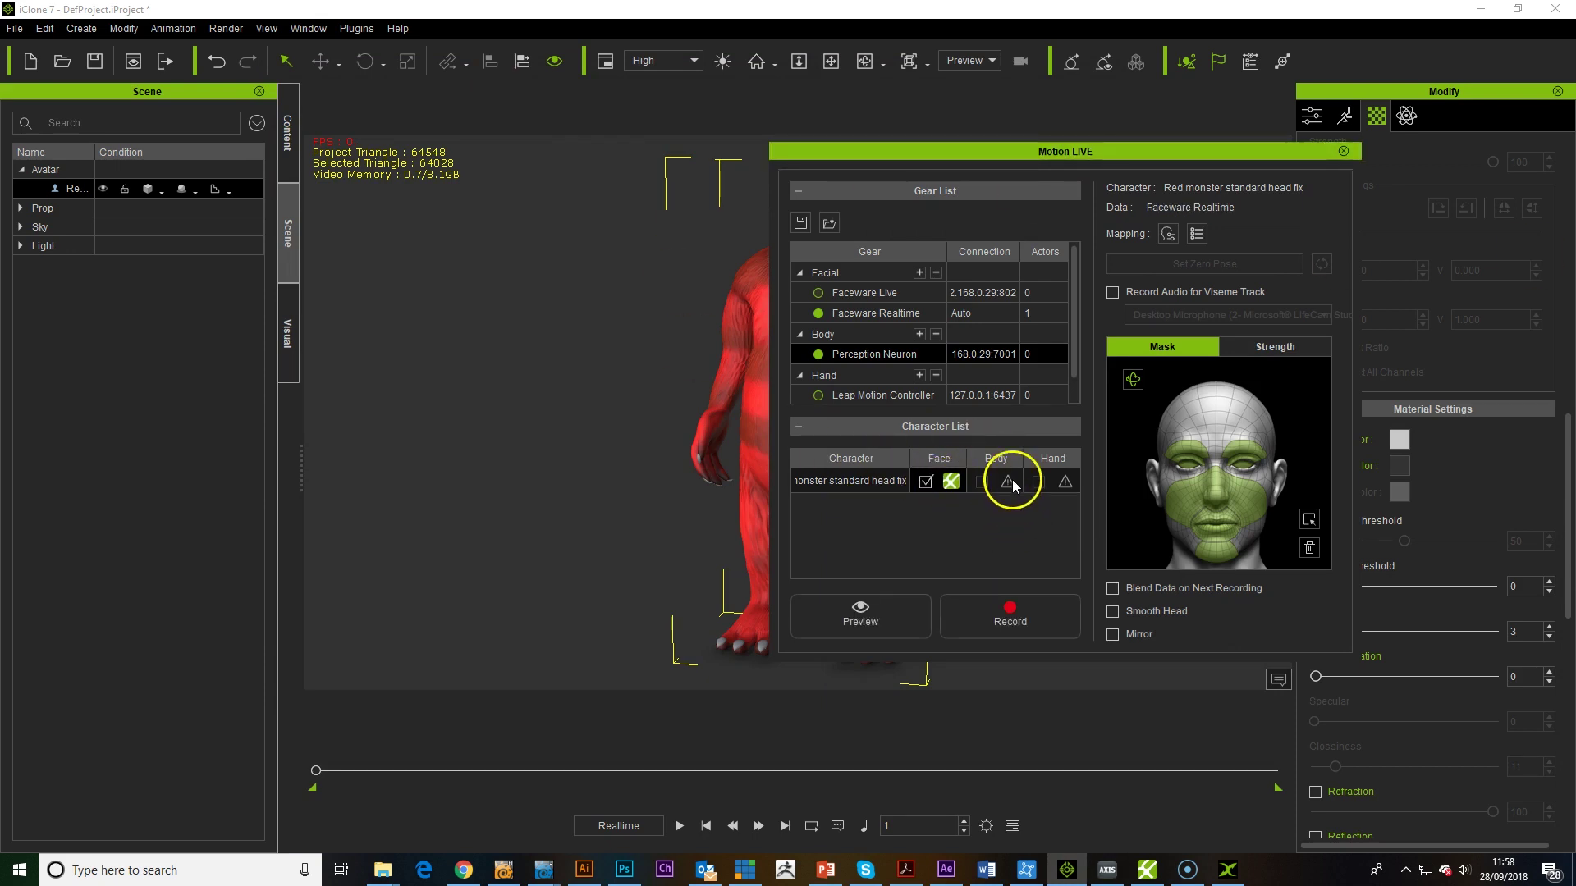
pyautogui.click(1012, 479)
pyautogui.click(1070, 497)
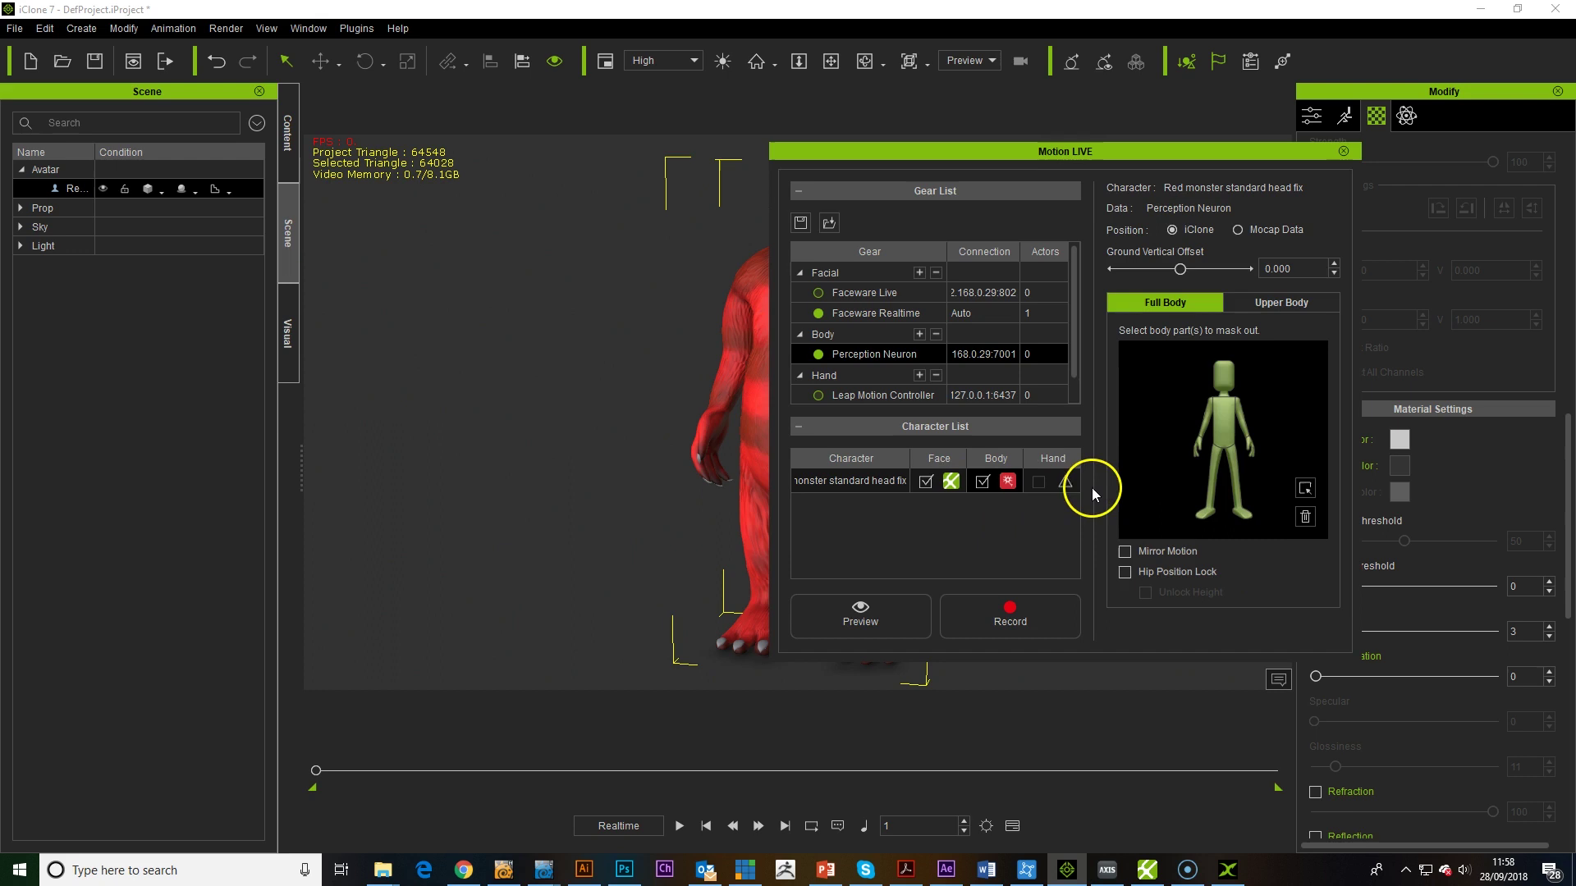
pyautogui.click(861, 614)
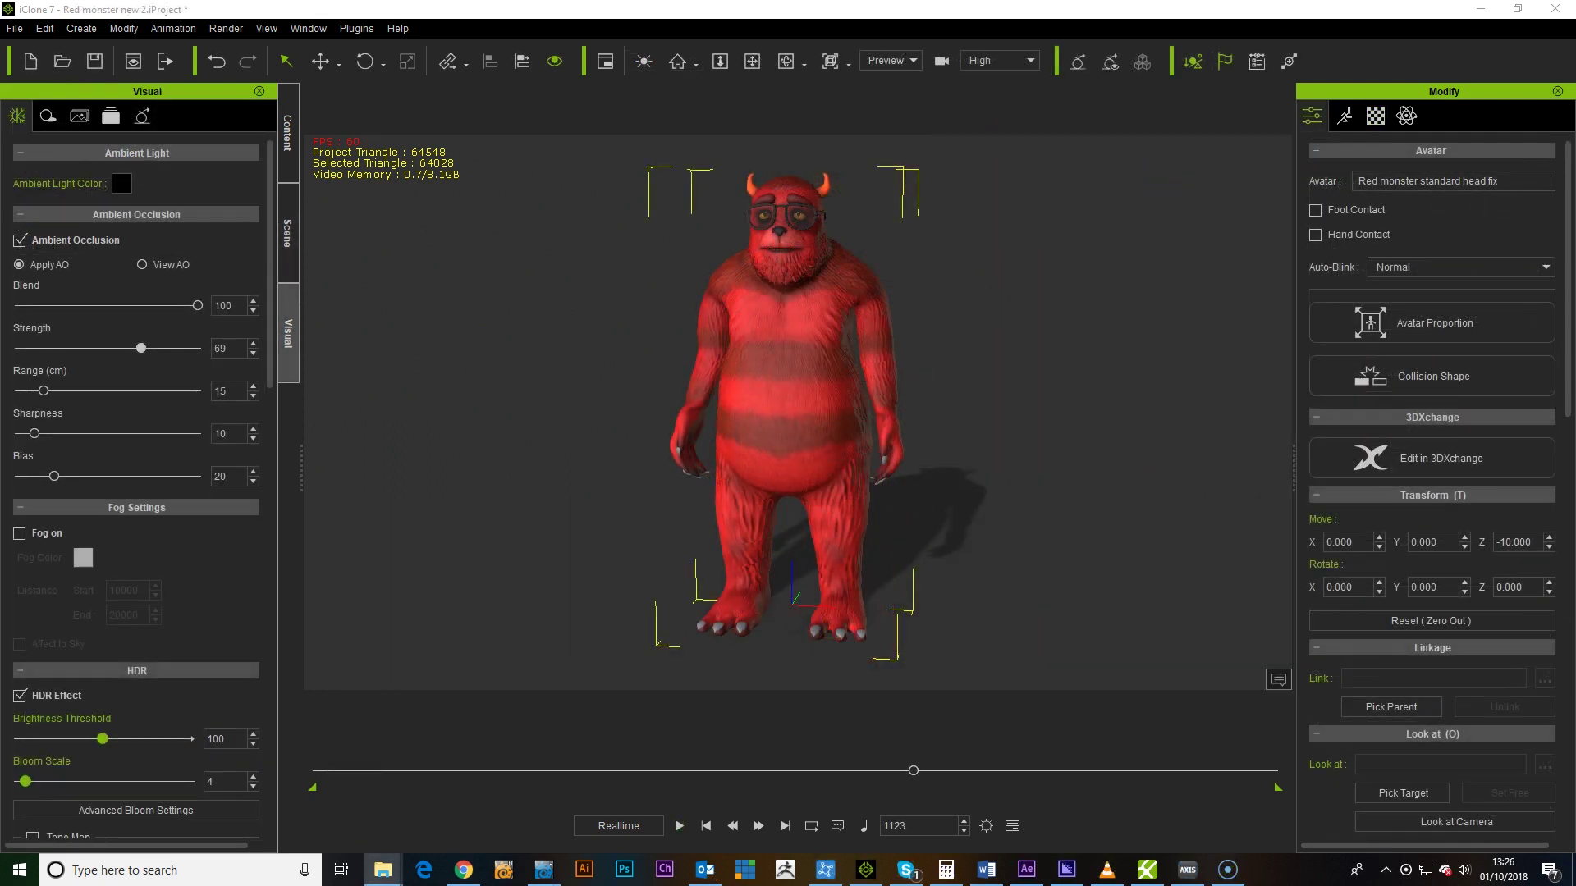
pyautogui.click(356, 28)
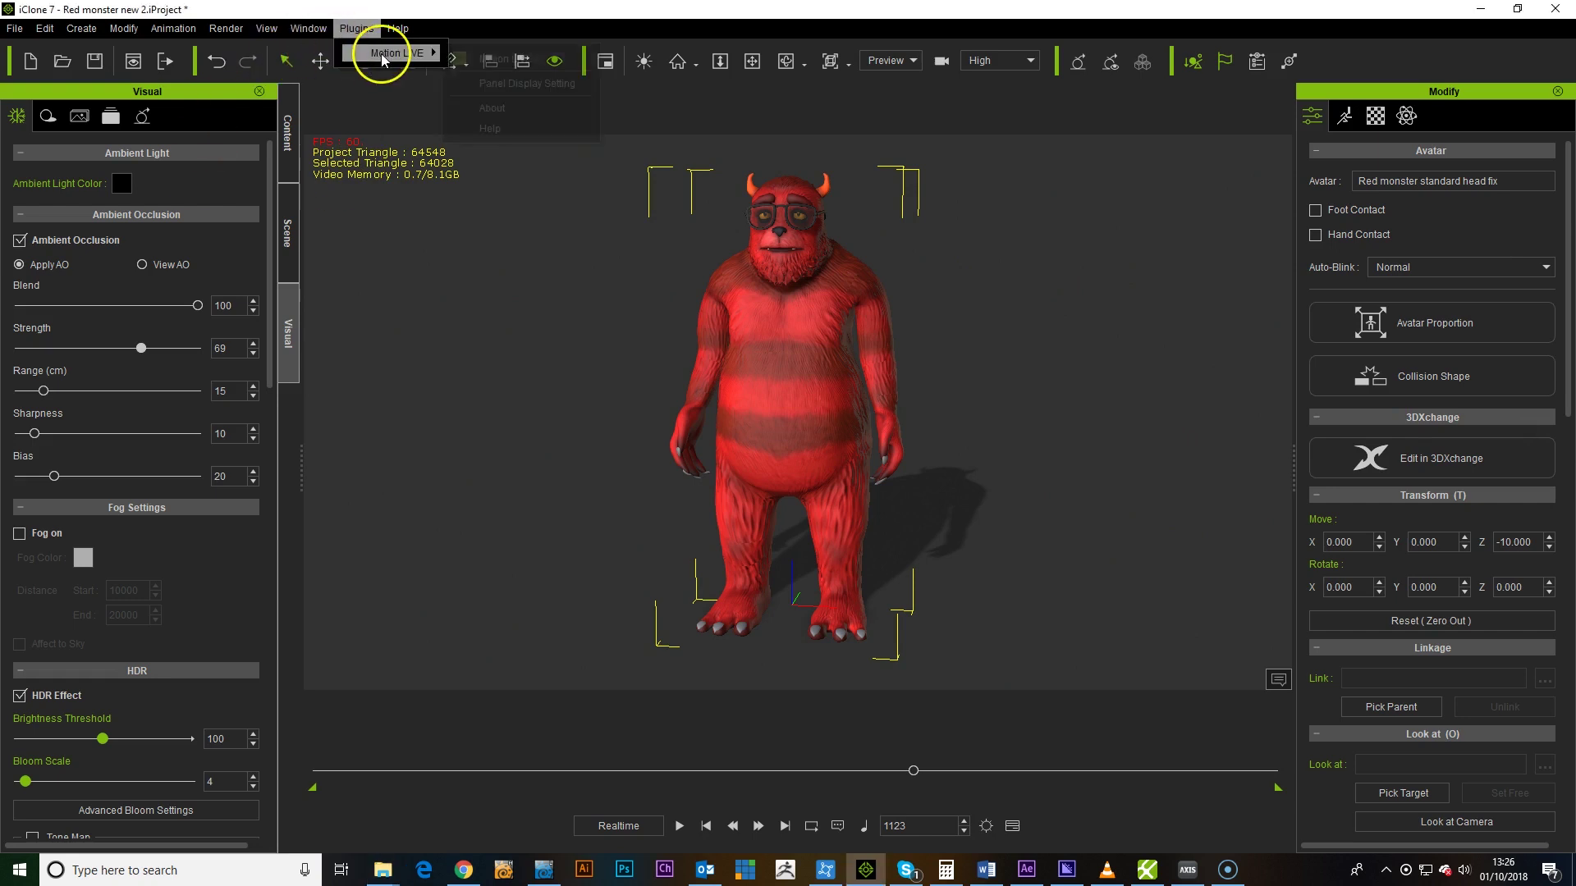
pyautogui.moveTo(394, 52)
pyautogui.click(1175, 5)
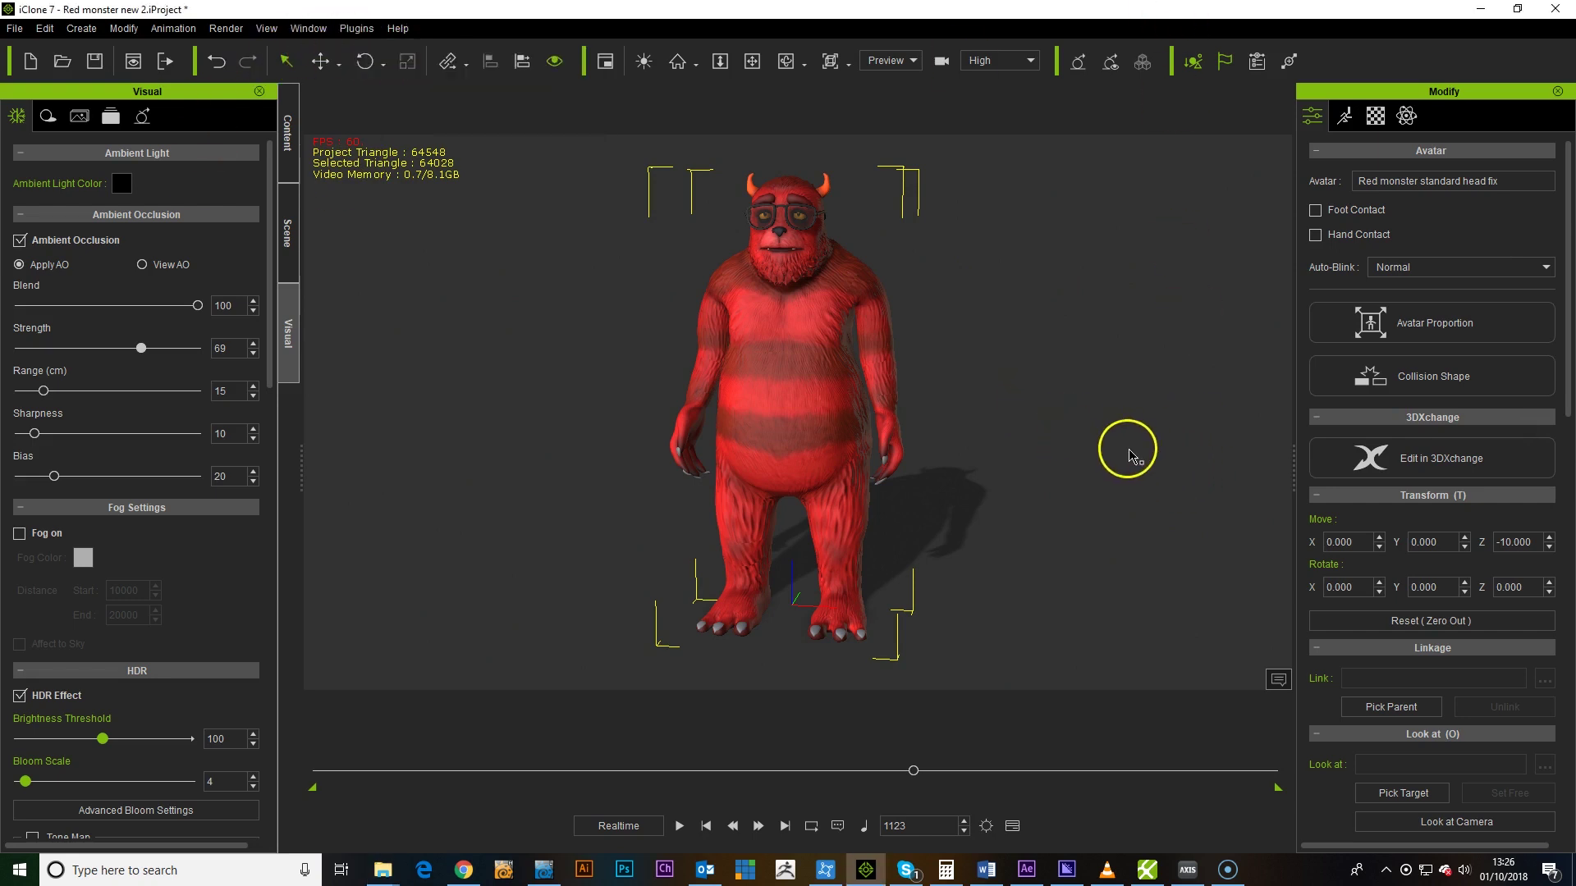
# Open Motion LIVE for the red monster in the Red monster new 2 project.
pyautogui.moveTo(1127, 449); pyautogui.dragTo(1086, 445, button='middle')
pyautogui.click(356, 28)
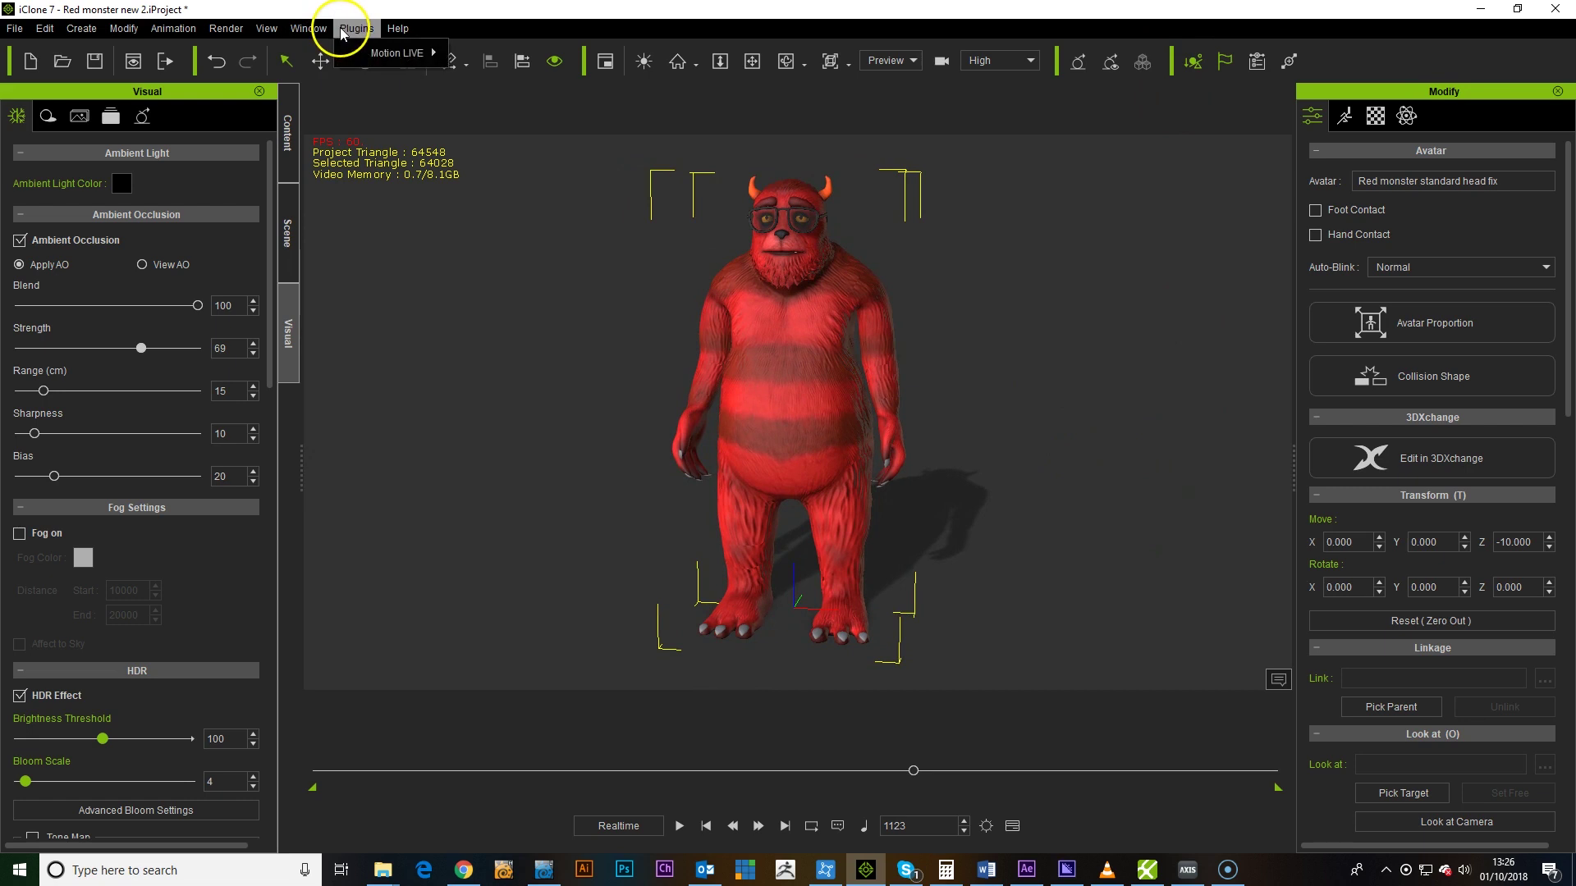
pyautogui.moveTo(410, 56)
pyautogui.click(551, 61)
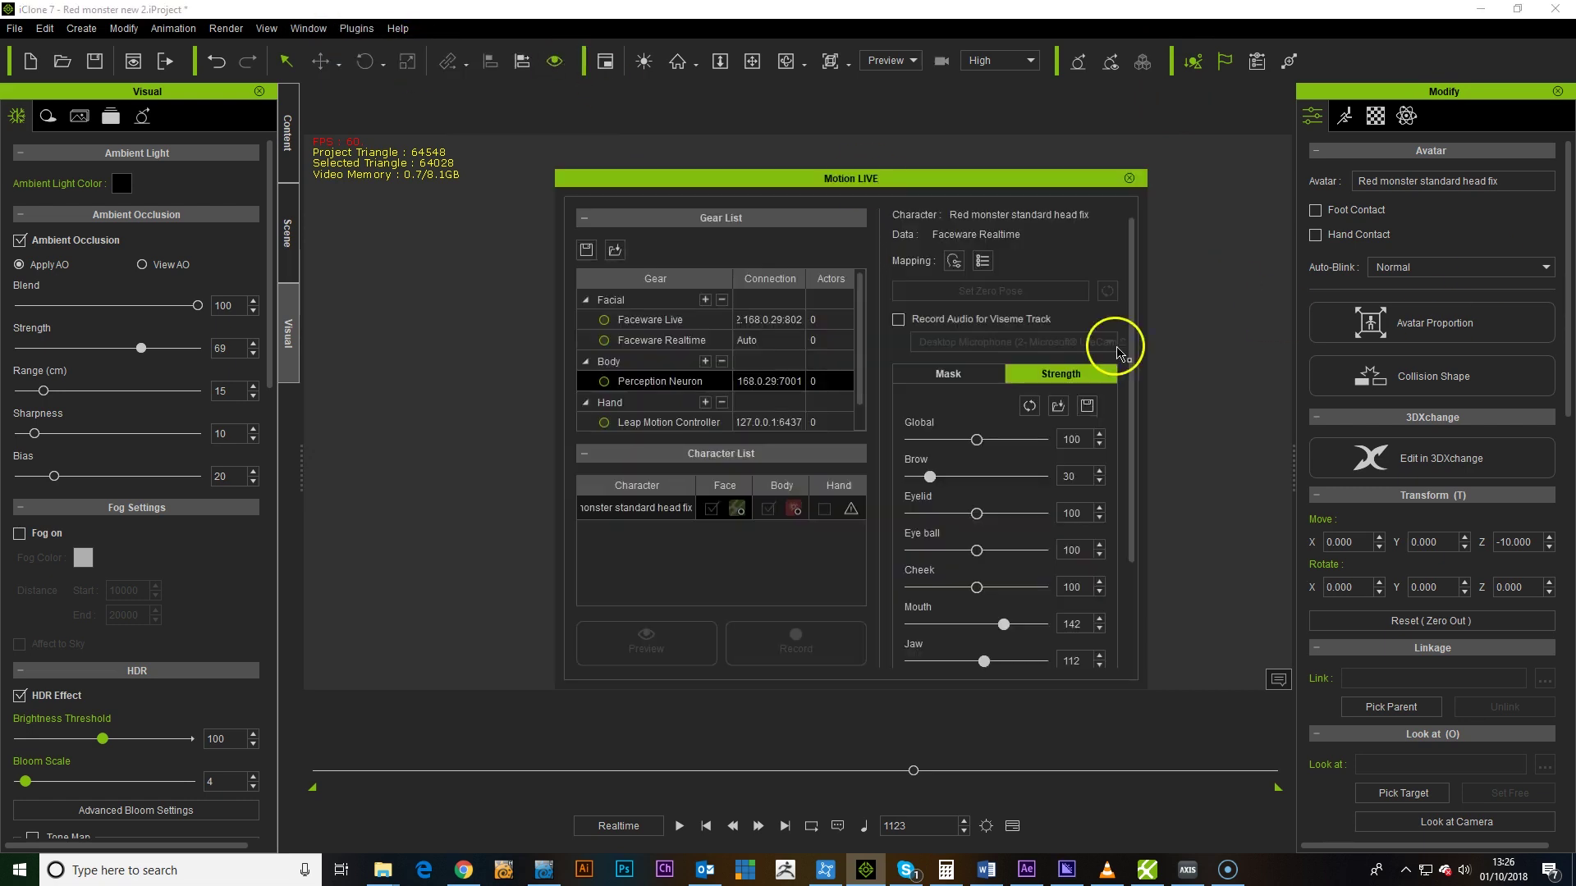
# Move the Faceware Realtime window aside, activate the Faceware Realtime gear and assign it to the monster's face.
pyautogui.click(1140, 881)
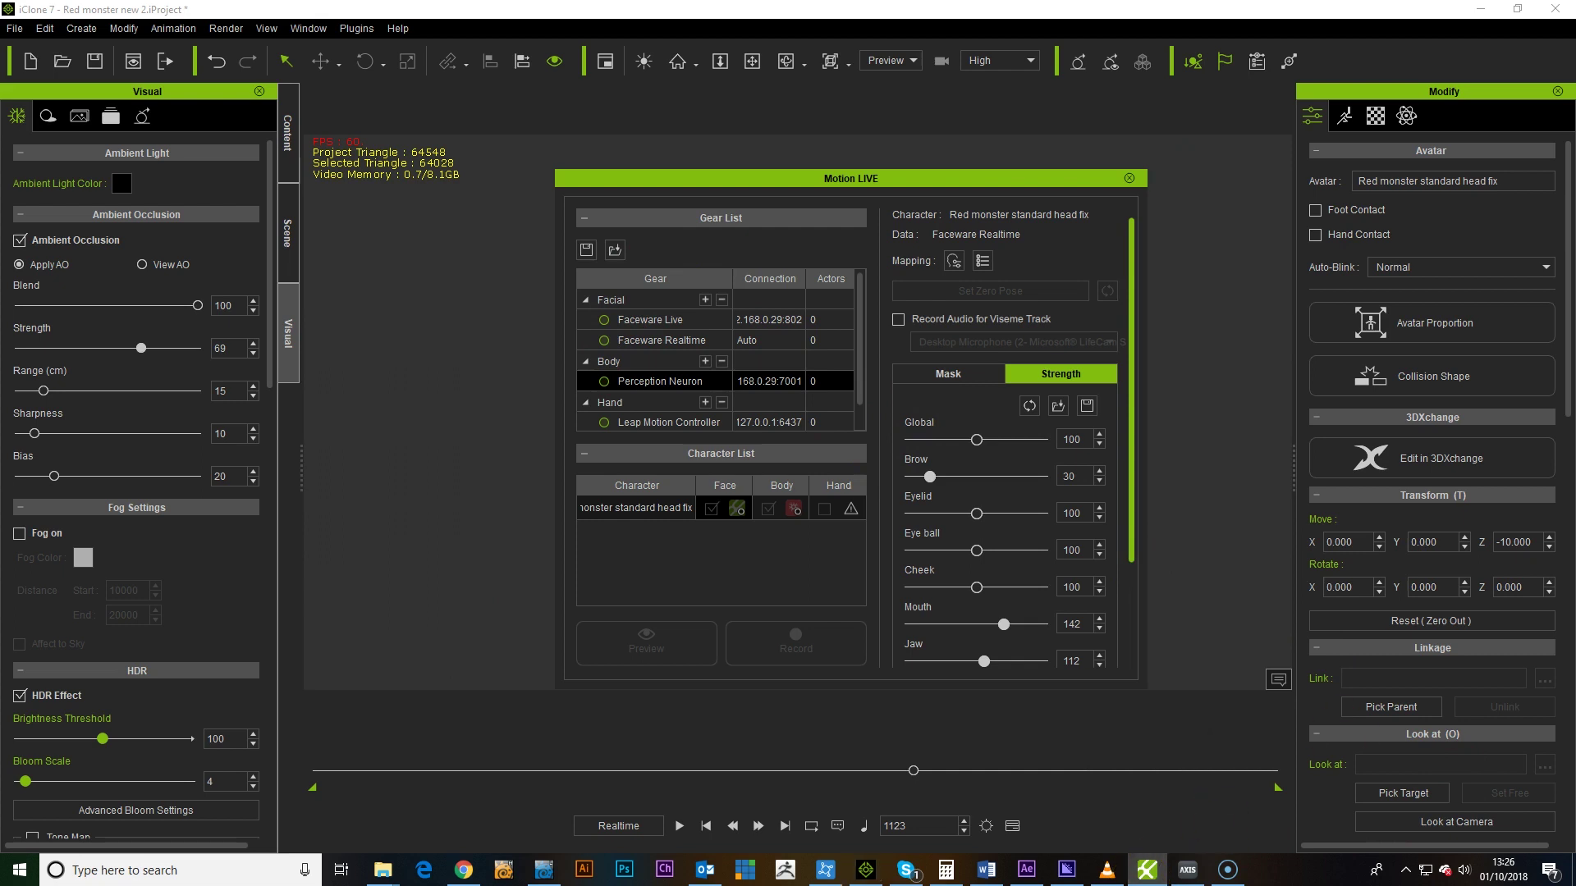
pyautogui.moveTo(1329, 264); pyautogui.dragTo(1575, 226)
pyautogui.click(605, 342)
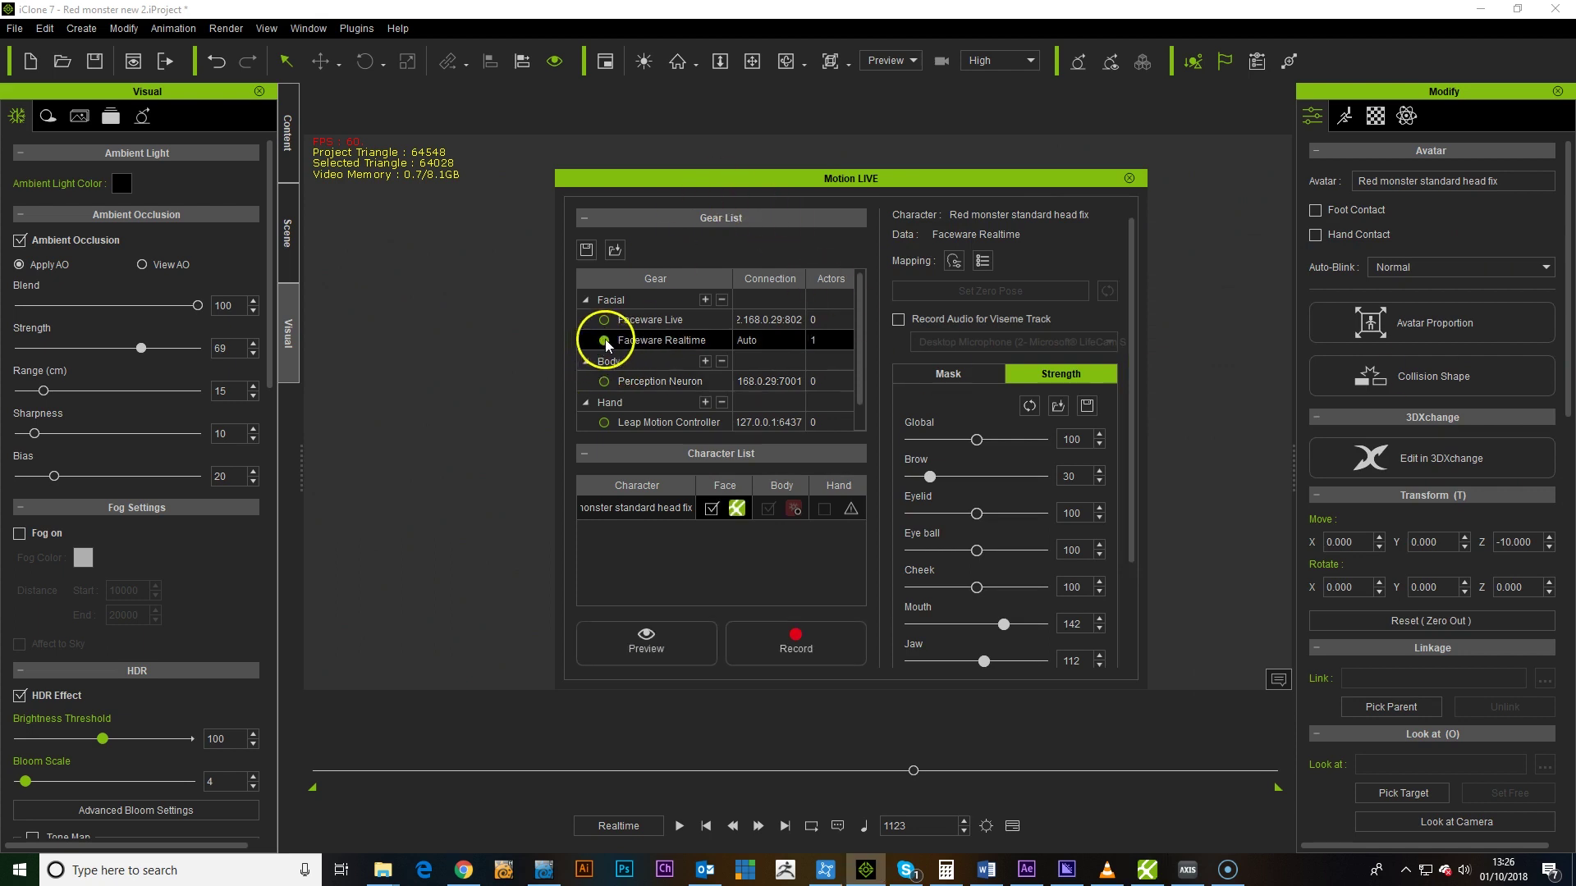
pyautogui.click(738, 511)
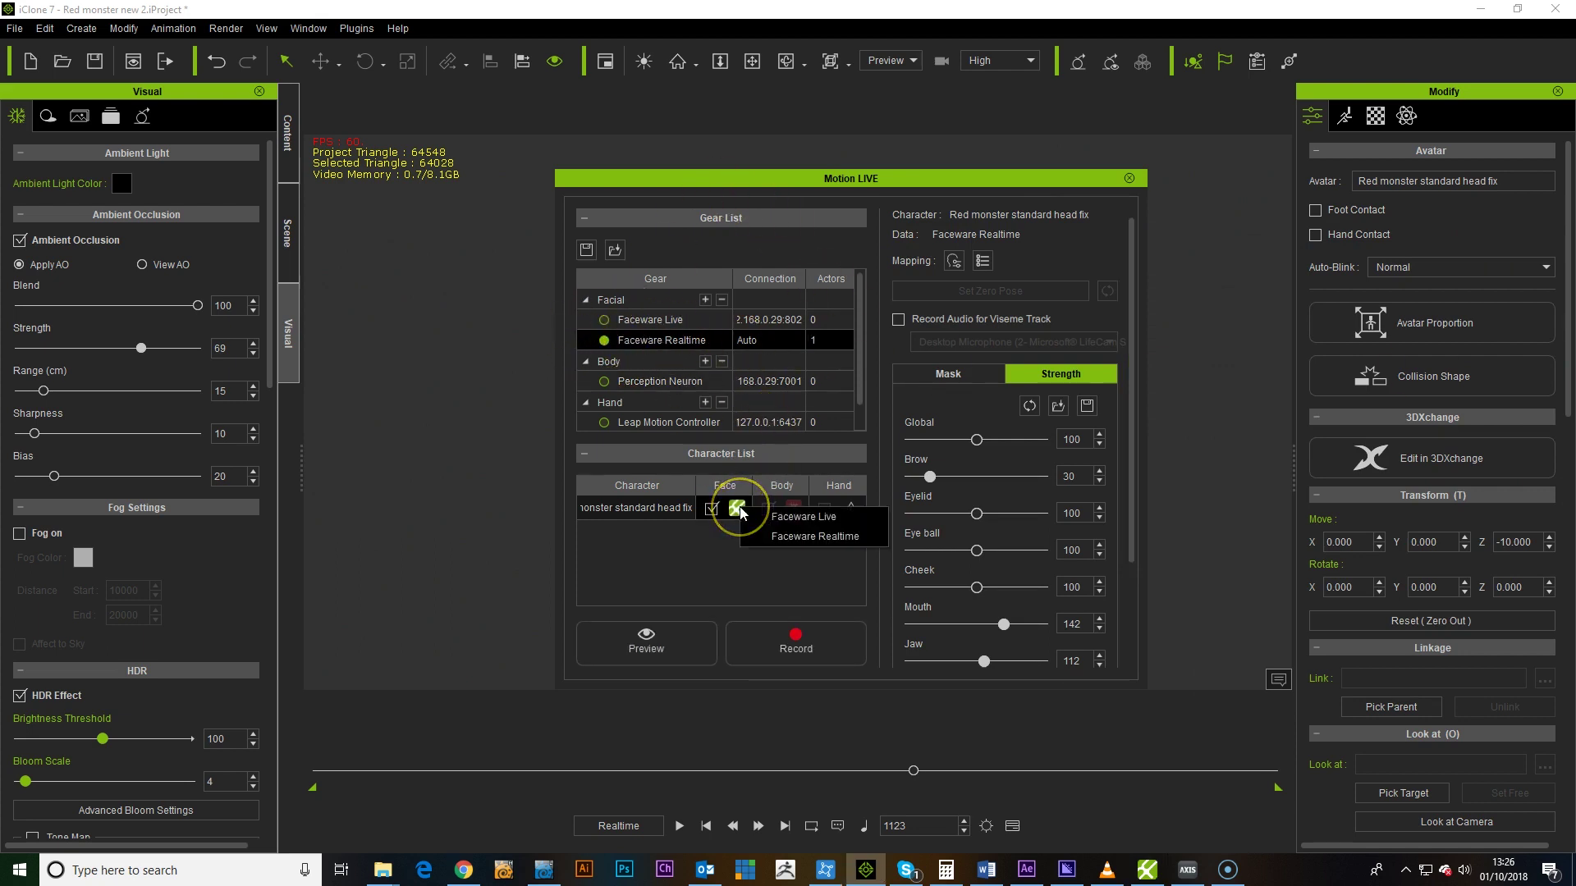
pyautogui.click(782, 536)
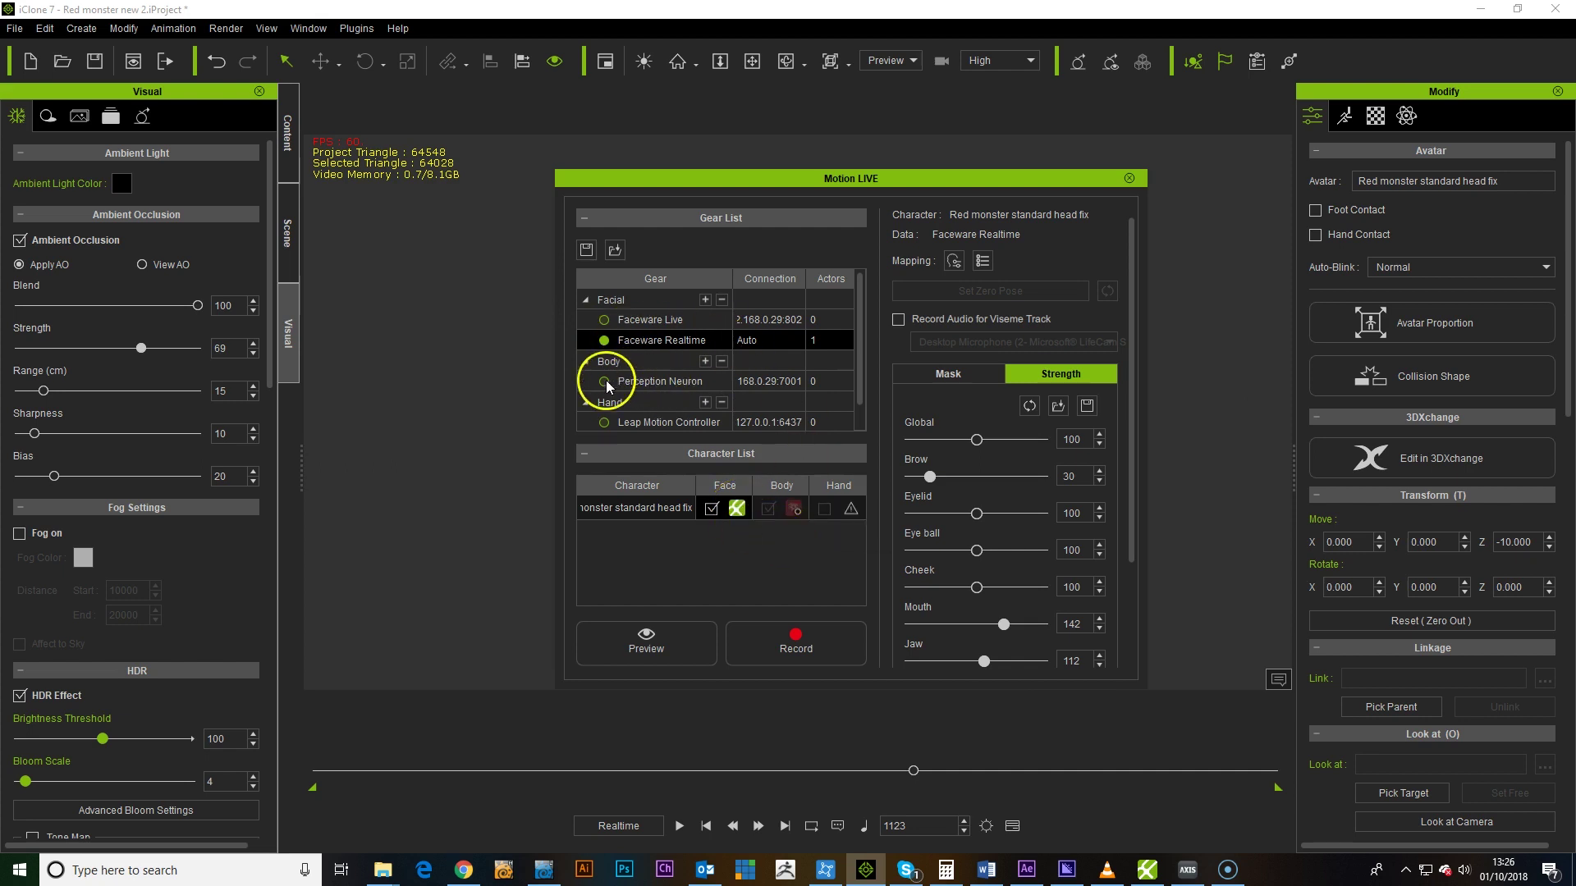
# Activate the Perception Neuron gear and assign it to the monster's body, keeping the head masked out.
pyautogui.click(605, 382)
pyautogui.click(793, 508)
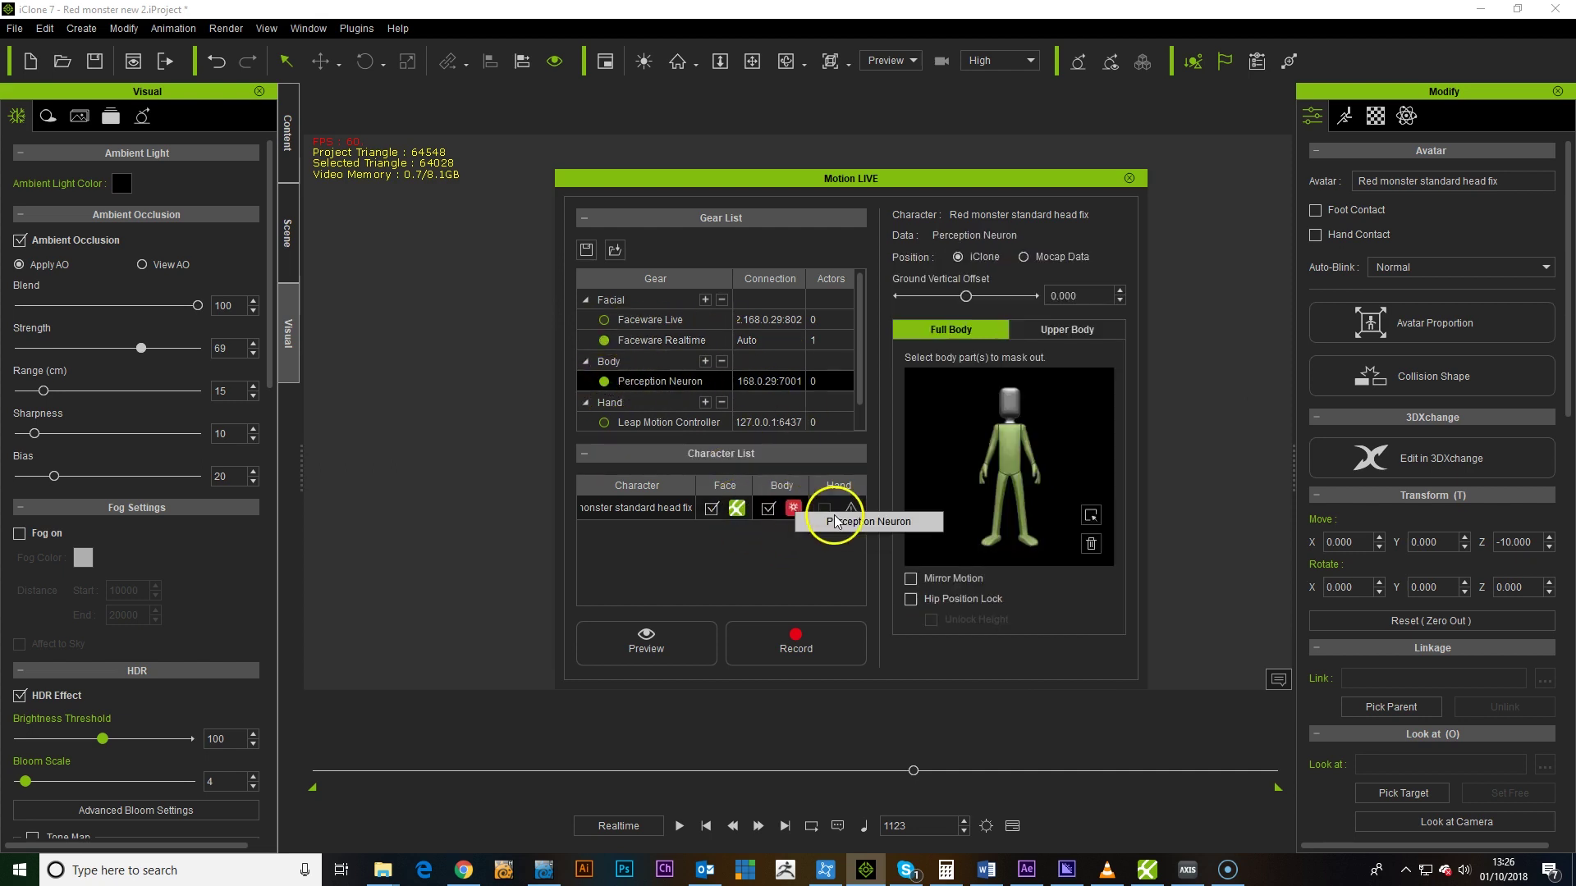
pyautogui.click(837, 525)
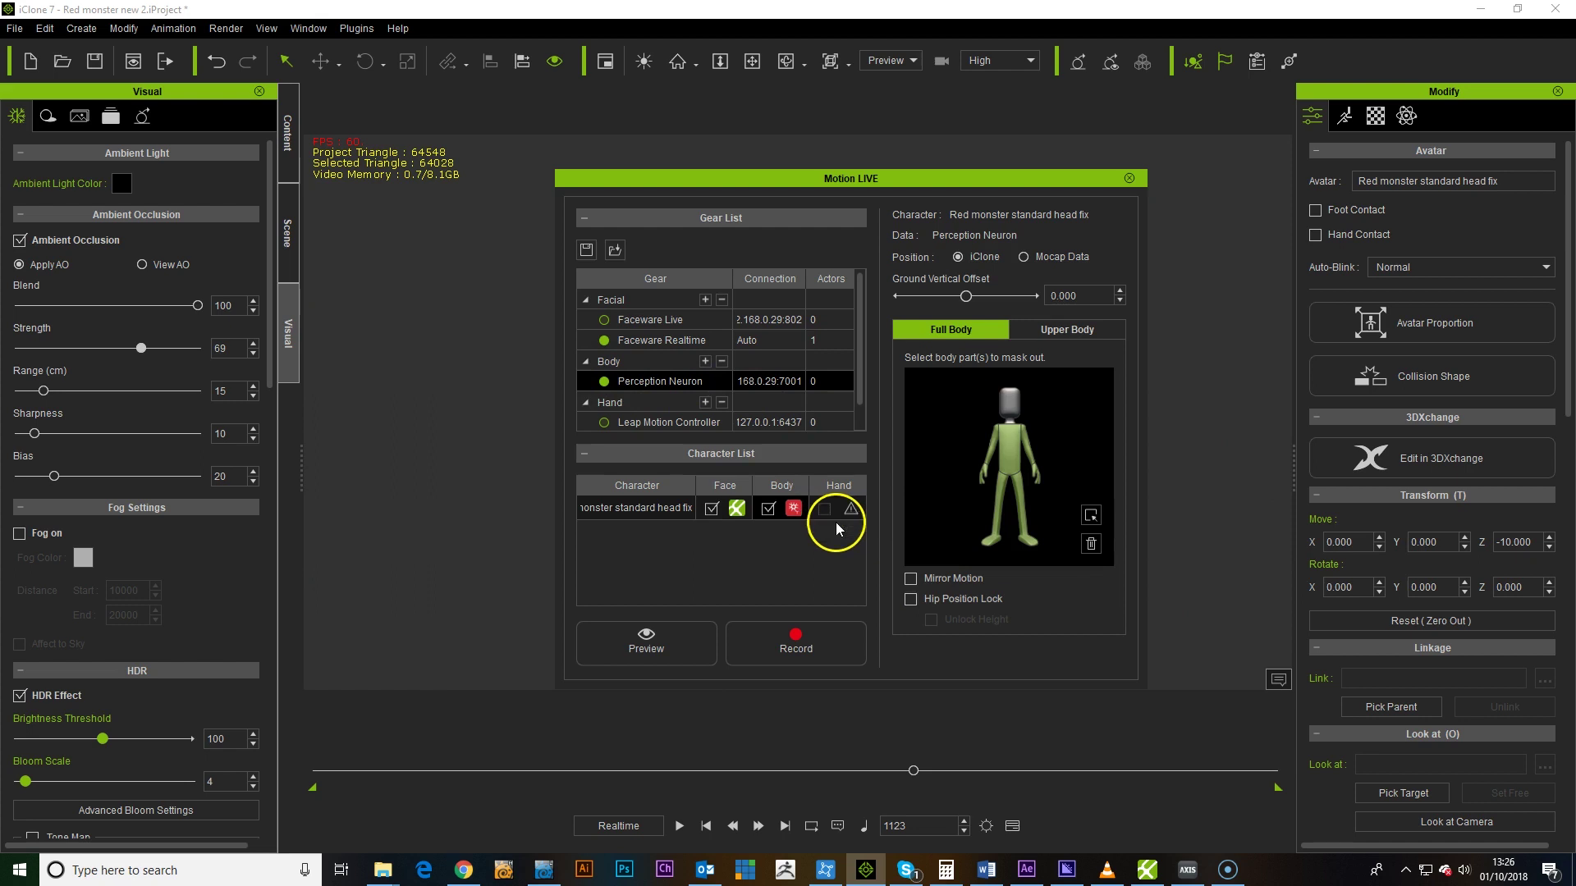
pyautogui.click(1010, 411)
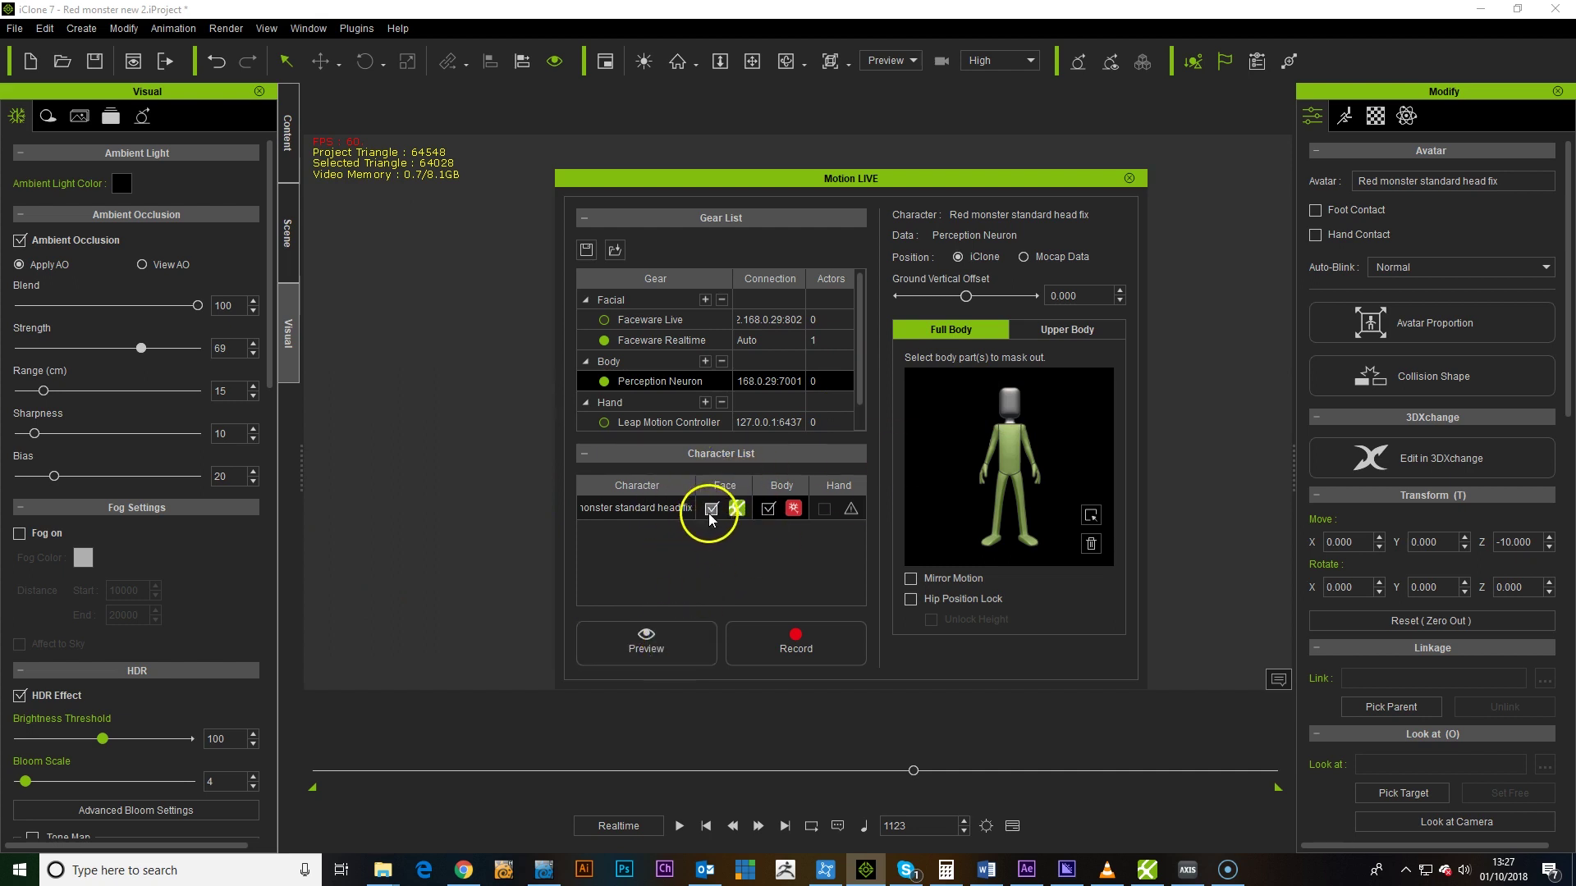
# Show the mask options of the monster's facial capture, and move the Motion LIVE window off this screen.
pyautogui.click(736, 508)
pyautogui.click(939, 372)
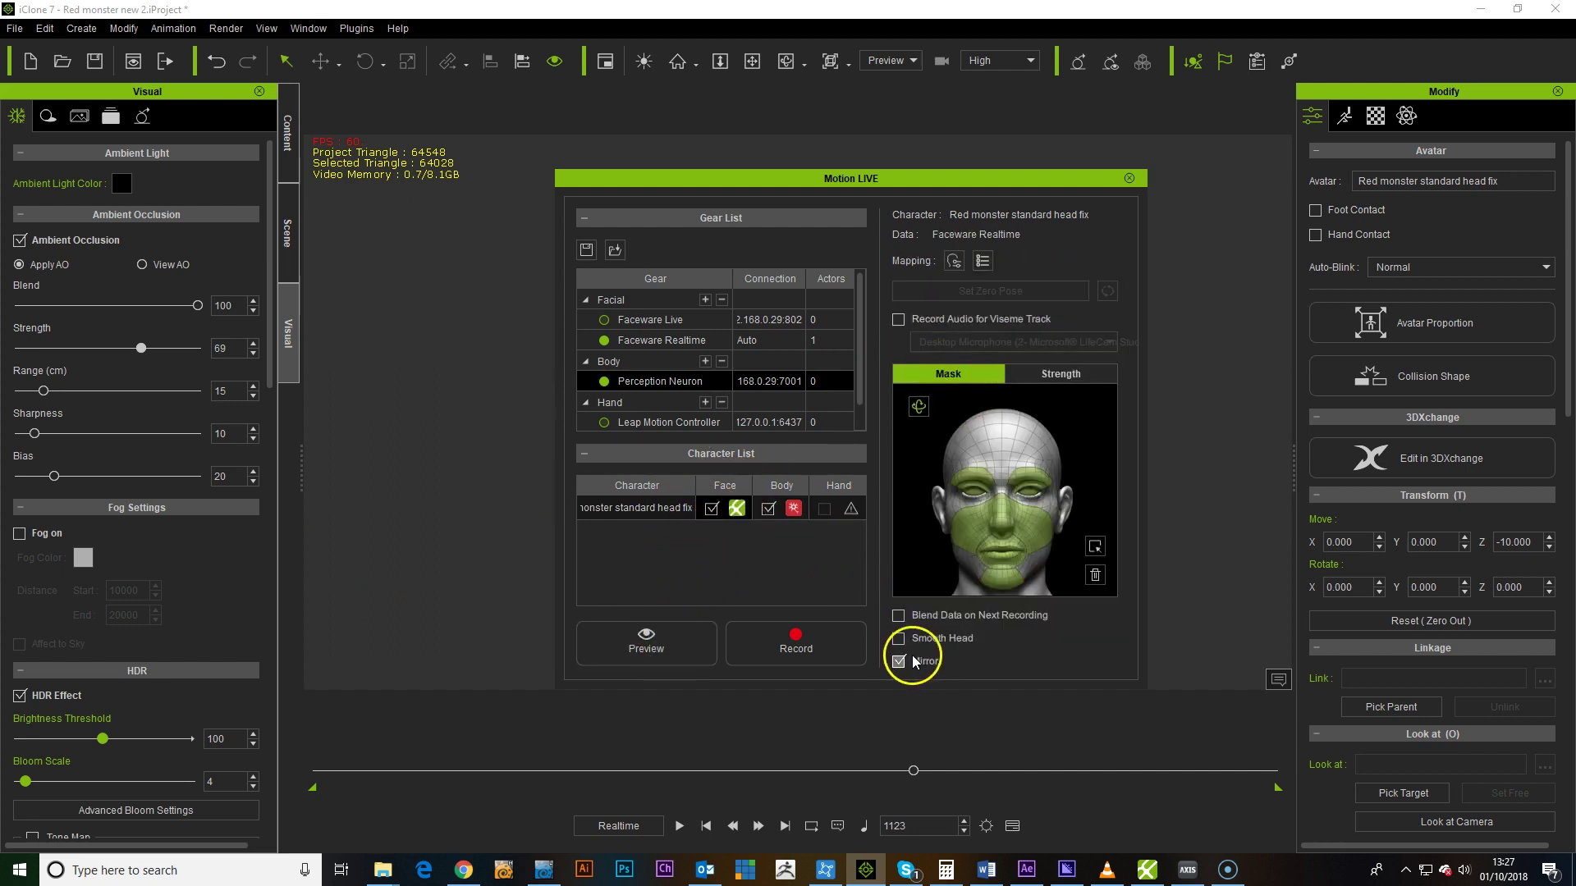
pyautogui.moveTo(893, 180); pyautogui.dragTo(1575, 215)
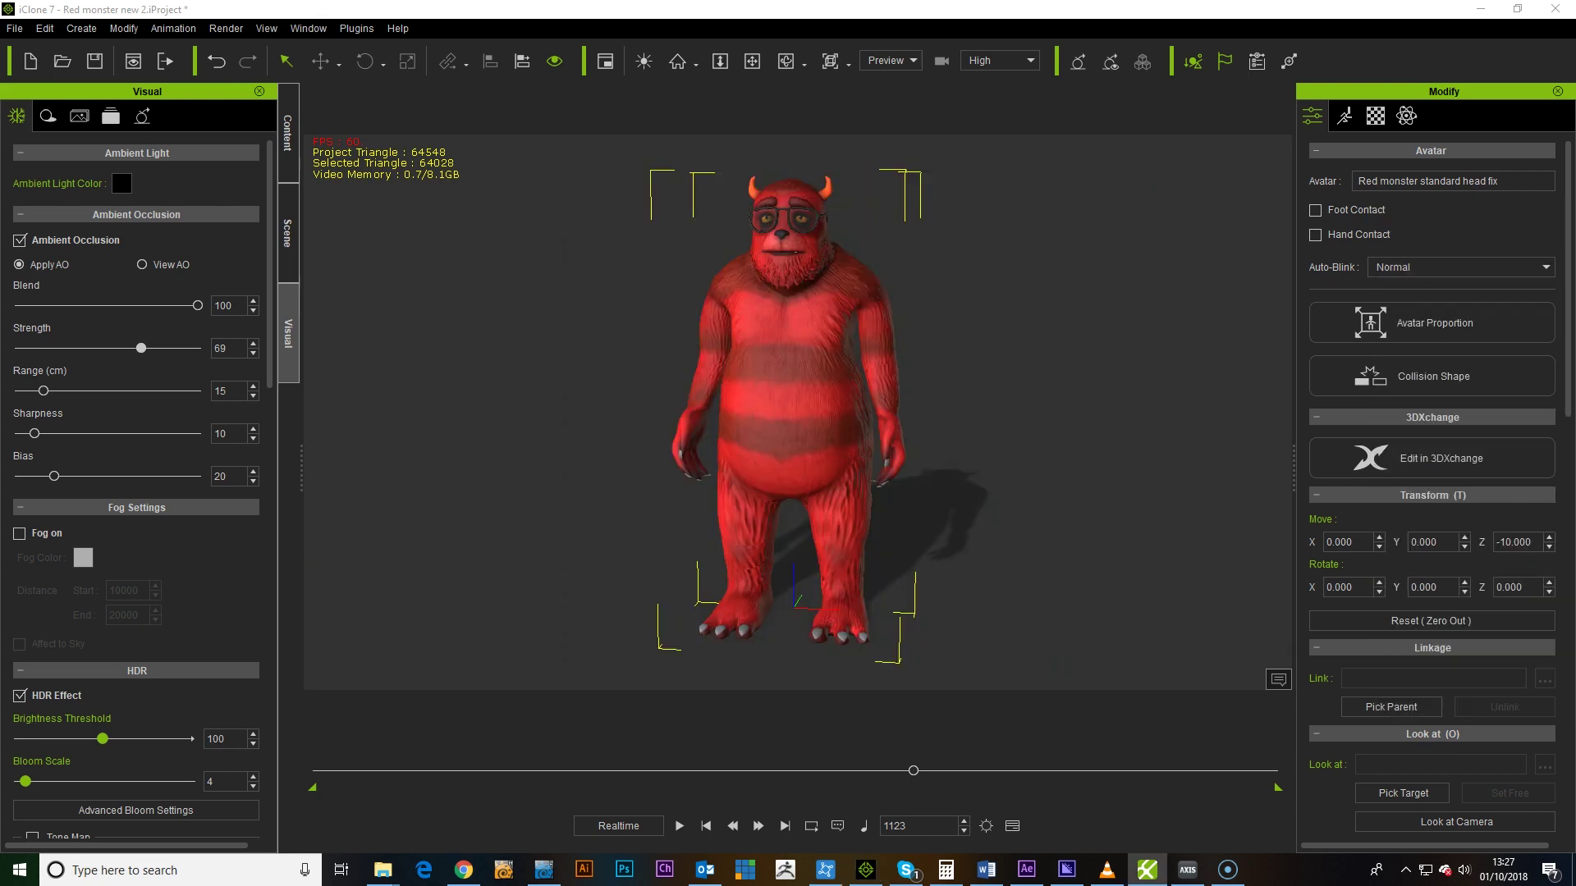
# Bring Axis Neuron into view, examine its recorded body motion from several angles, and move it away again.
pyautogui.moveTo(1574, 361)
pyautogui.mouseDown()
pyautogui.moveTo(1217, 337)
pyautogui.moveTo(1575, 345)
pyautogui.mouseUp()
pyautogui.moveTo(1575, 144); pyautogui.dragTo(894, 71)
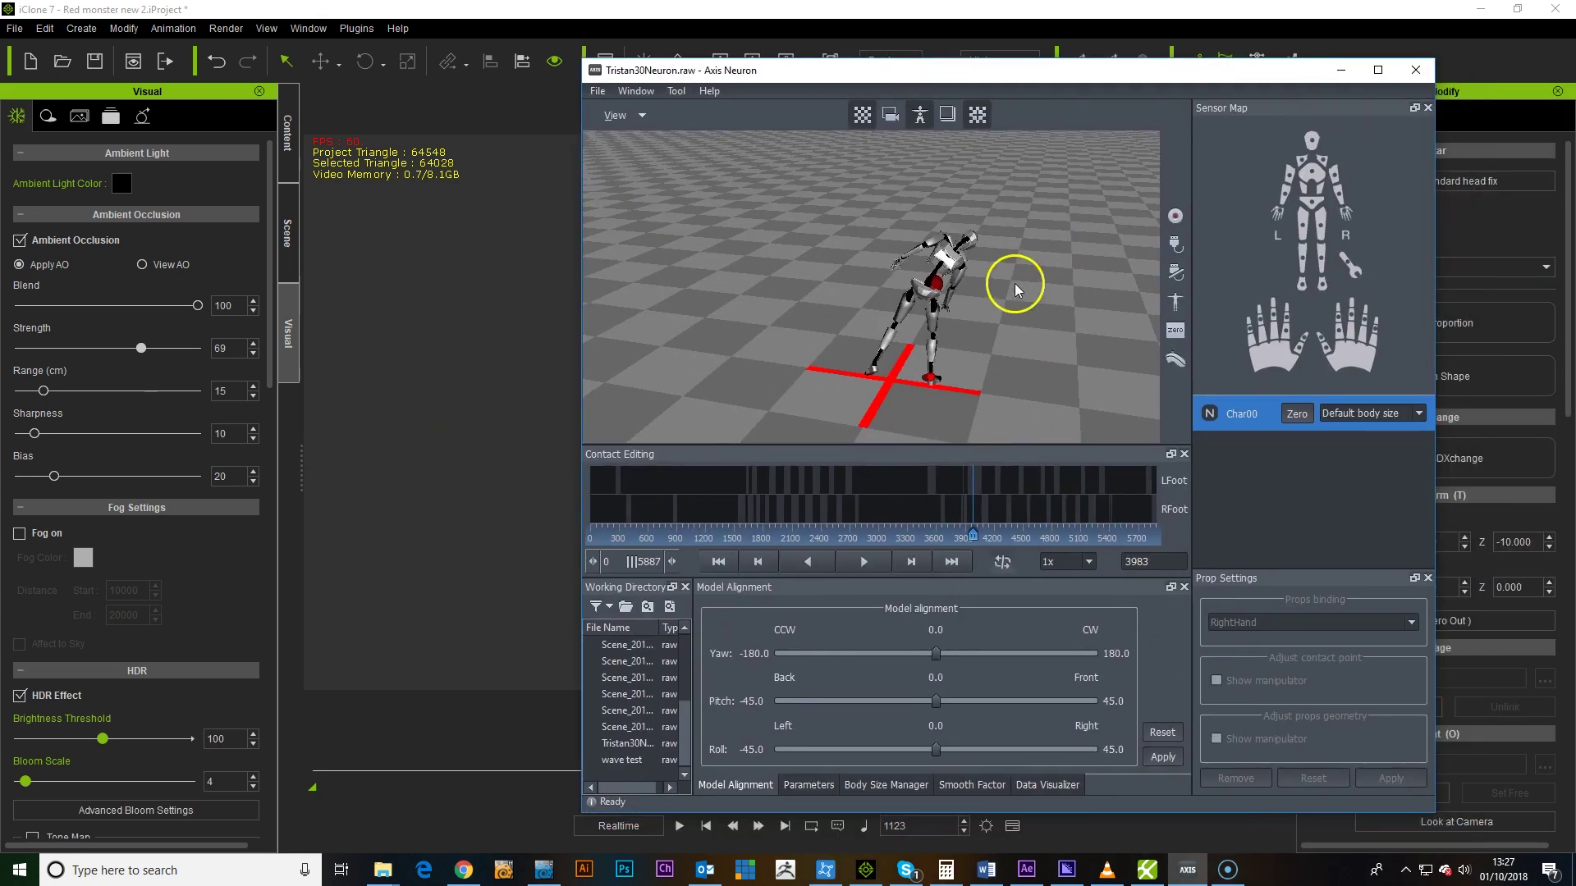
pyautogui.moveTo(1015, 289); pyautogui.dragTo(558, 238, button='right')
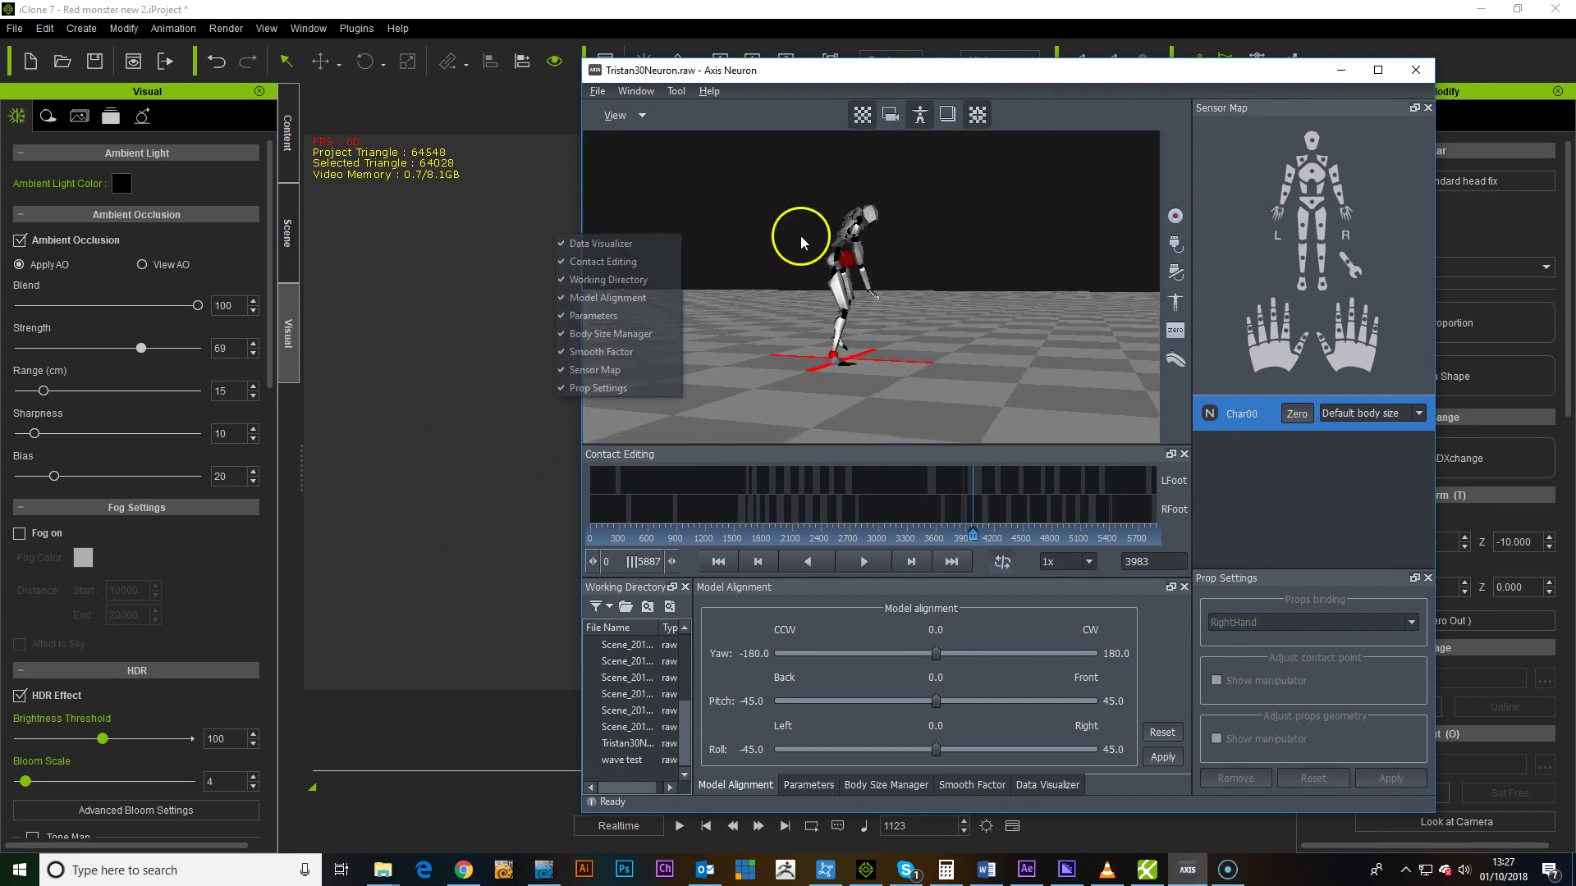
pyautogui.moveTo(800, 238); pyautogui.dragTo(869, 261, button='right')
pyautogui.moveTo(952, 486); pyautogui.dragTo(700, 496)
pyautogui.moveTo(844, 82); pyautogui.dragTo(1574, 81)
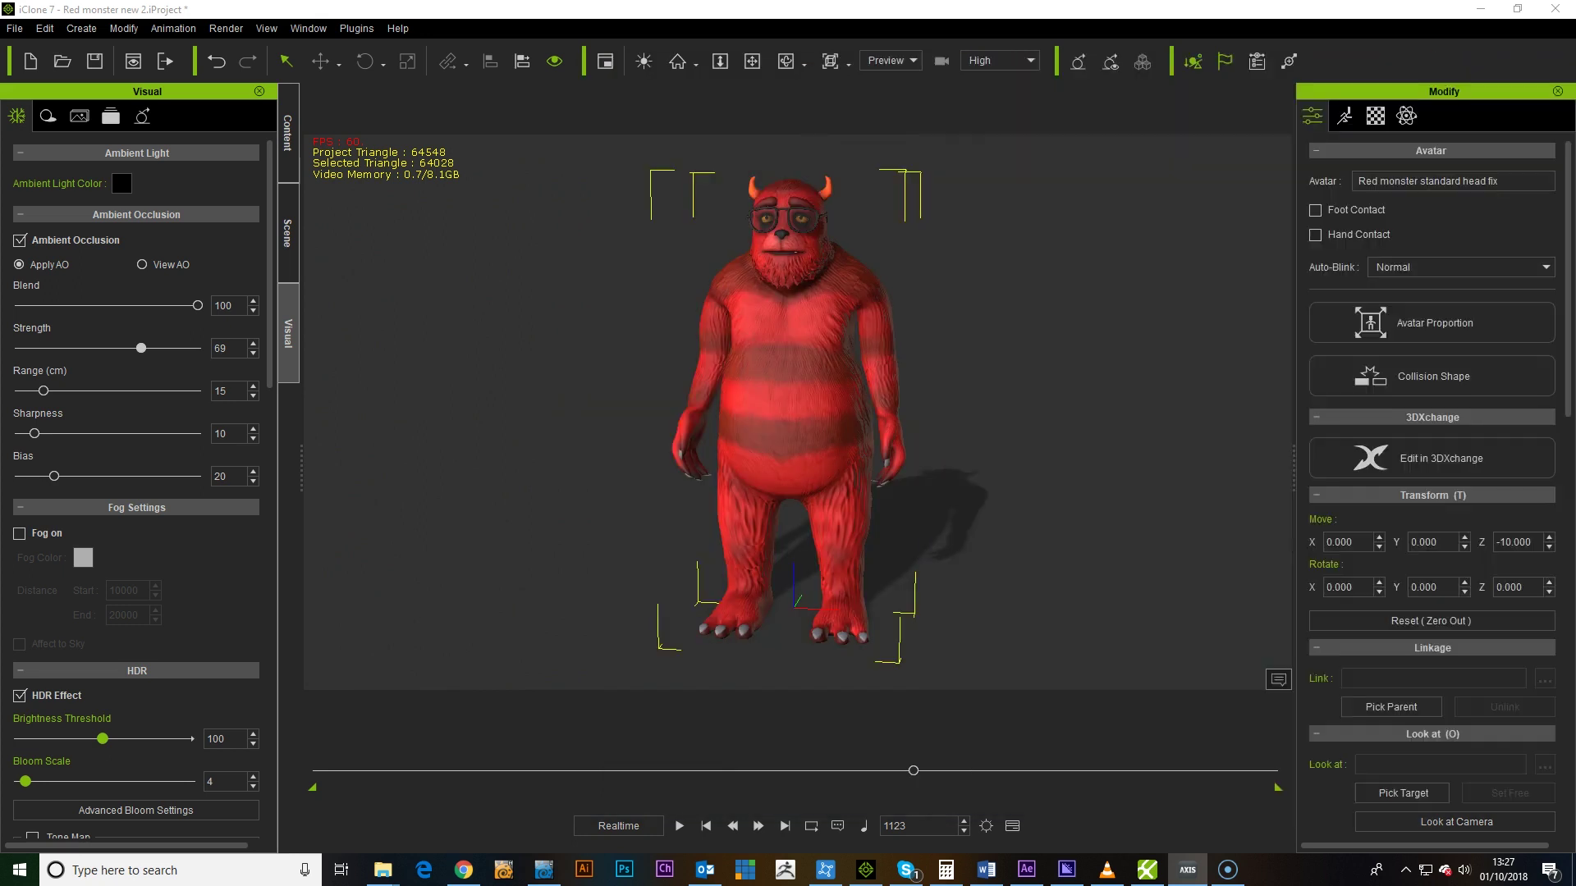
# Bring Motion LIVE back into view and preview the live facial and body capture on the monster.
pyautogui.moveTo(1575, 261); pyautogui.dragTo(1034, 208)
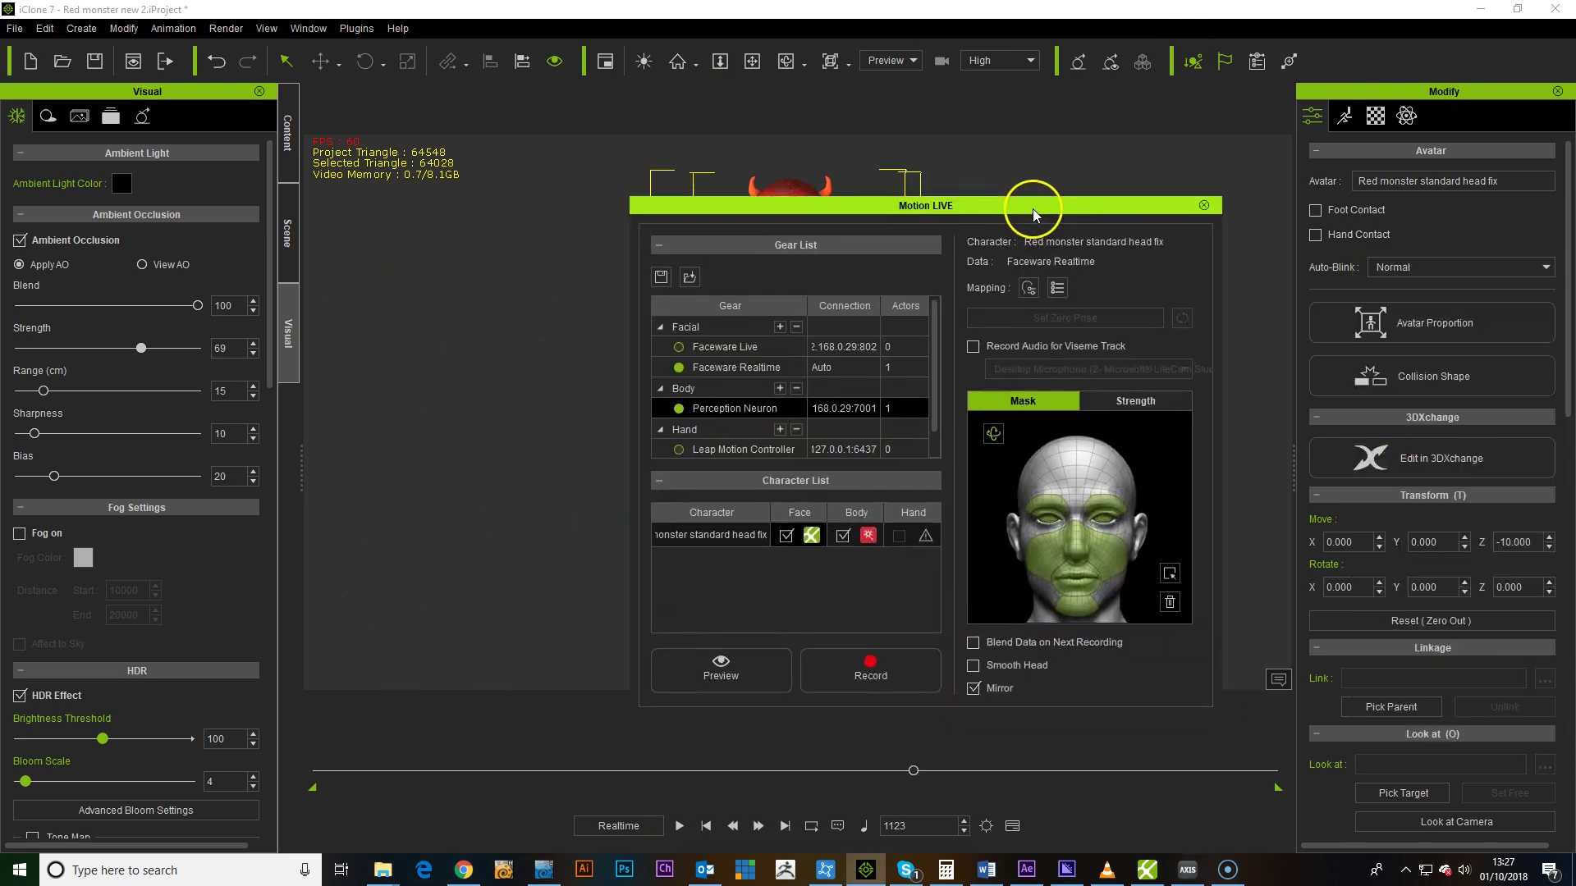
pyautogui.click(724, 674)
pyautogui.press('space')
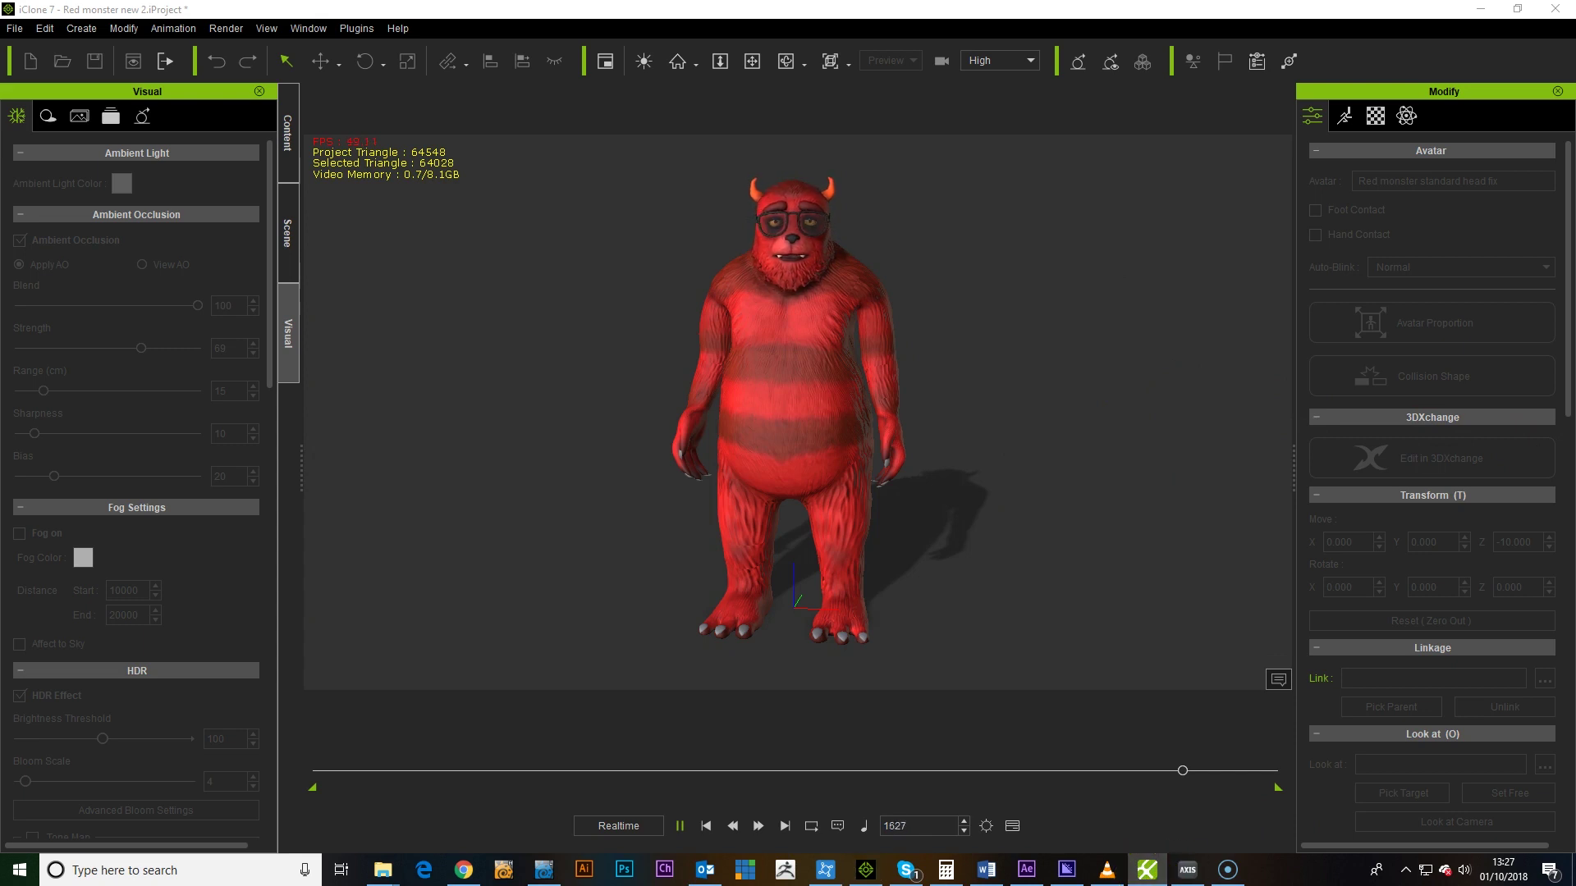
# Bring the Faceware Realtime window beside the monster to compare the tracked face with the preview, and return to iClone.
pyautogui.moveTo(1189, 328); pyautogui.dragTo(1244, 332)
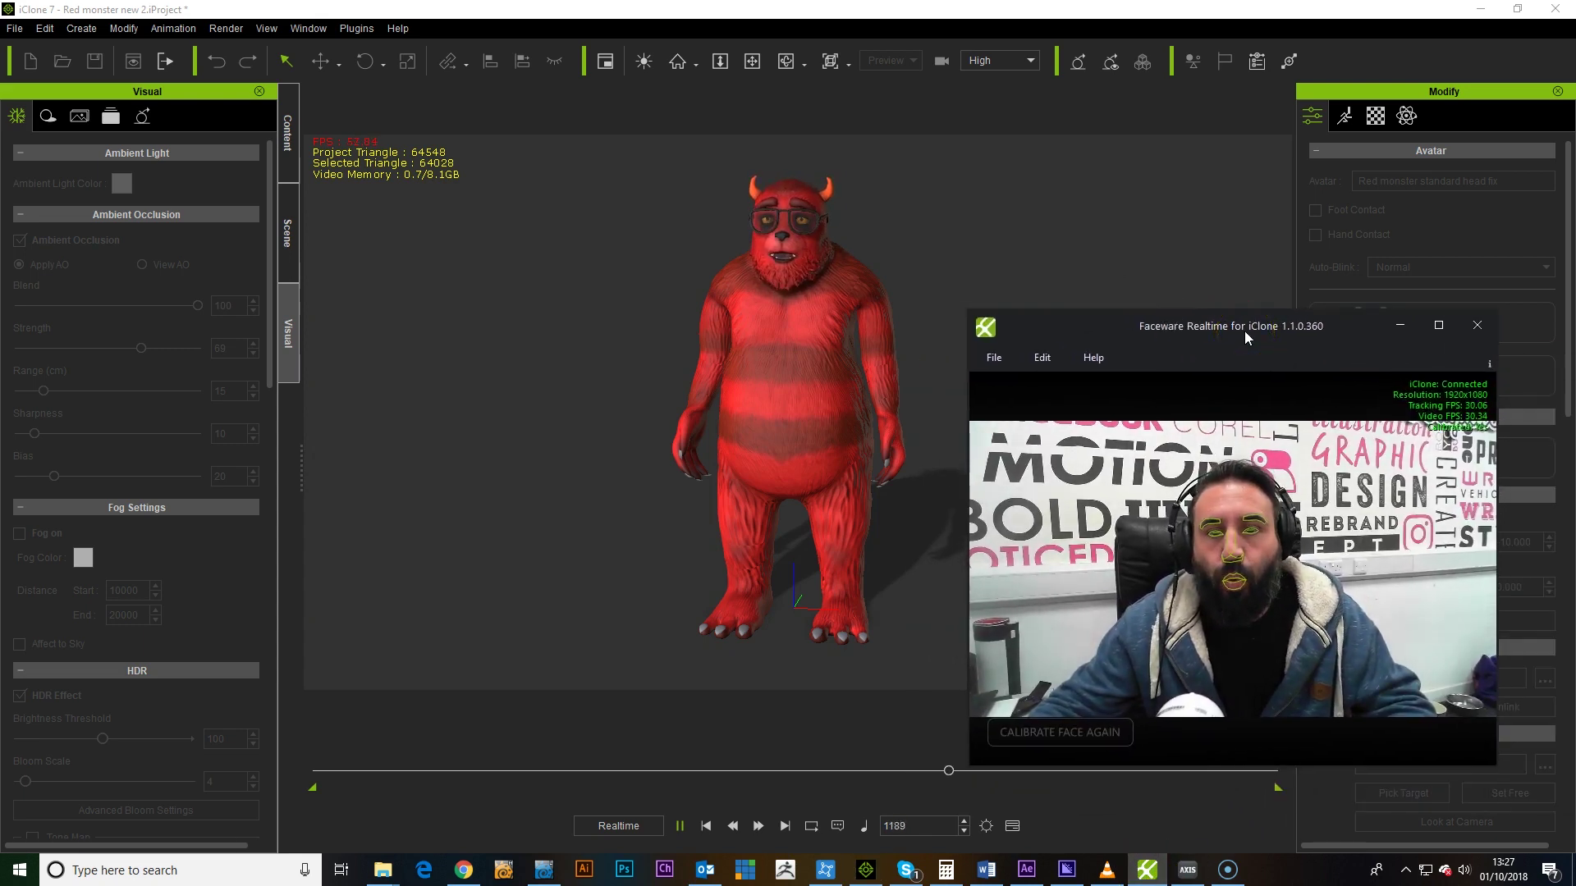
pyautogui.click(1250, 335)
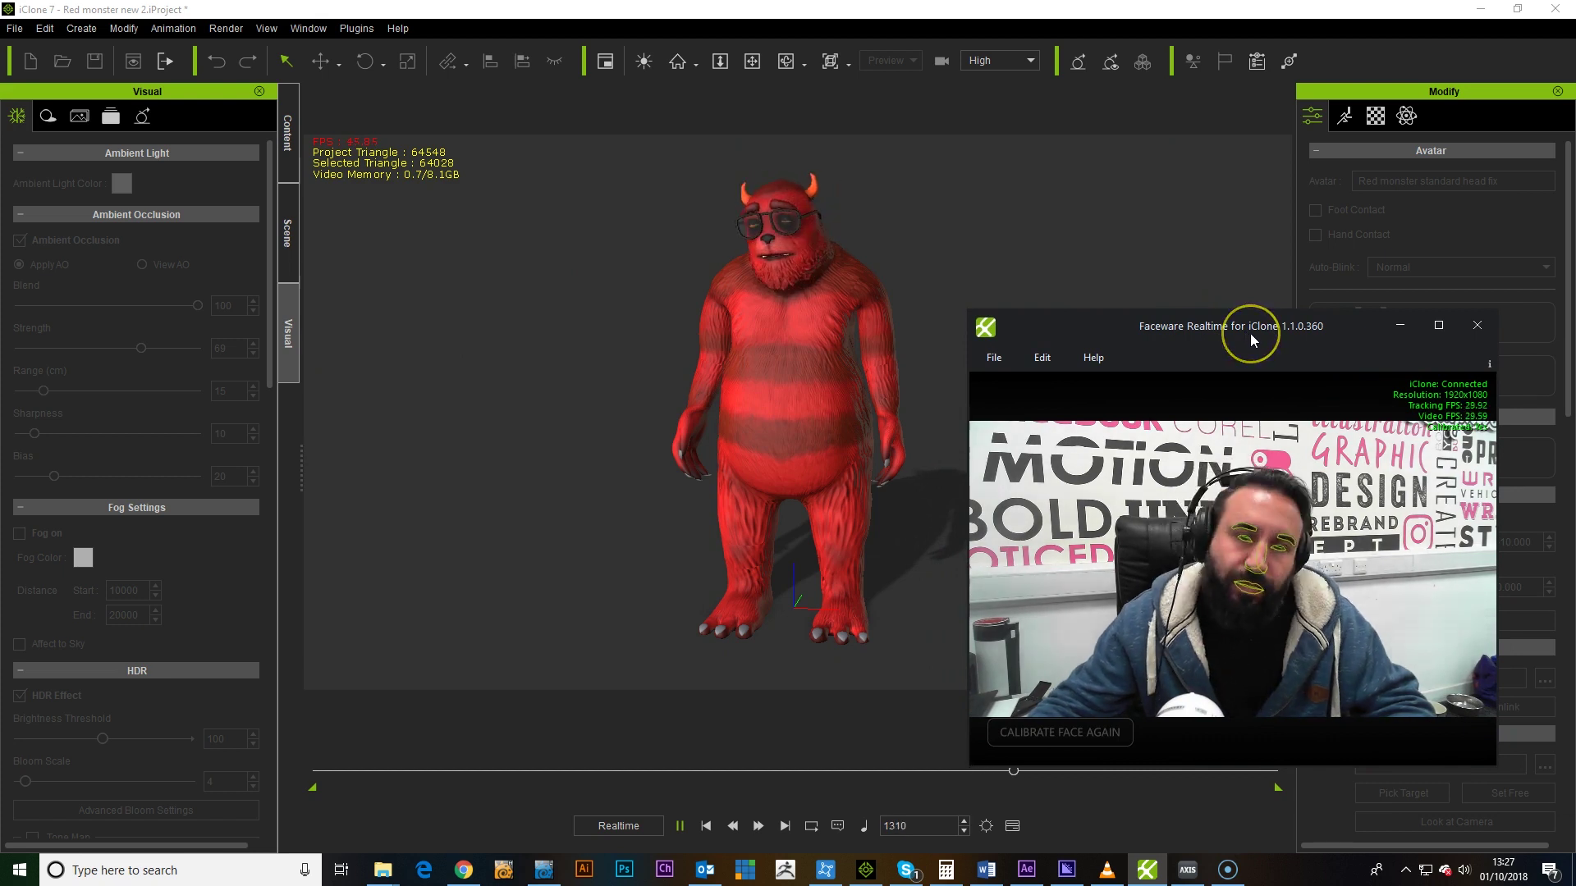
pyautogui.click(865, 870)
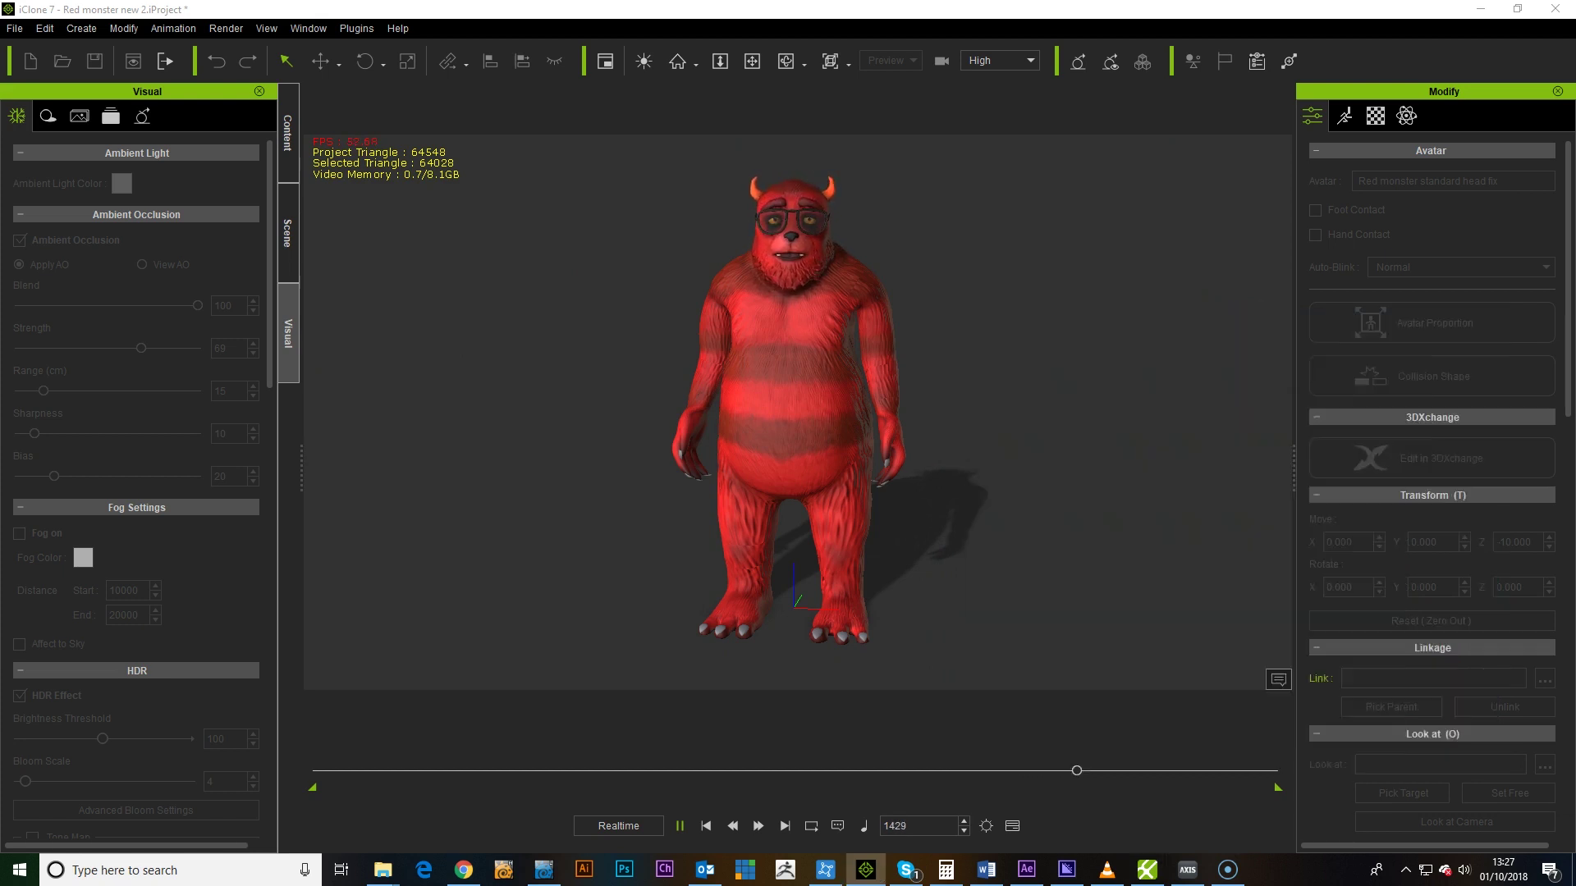
# Tune the monster's facial capture strength during the preview, setting Brow to 65, Mouth to 200 and Jaw to 112.
pyautogui.moveTo(1167, 311); pyautogui.dragTo(1185, 257)
pyautogui.click(1413, 453)
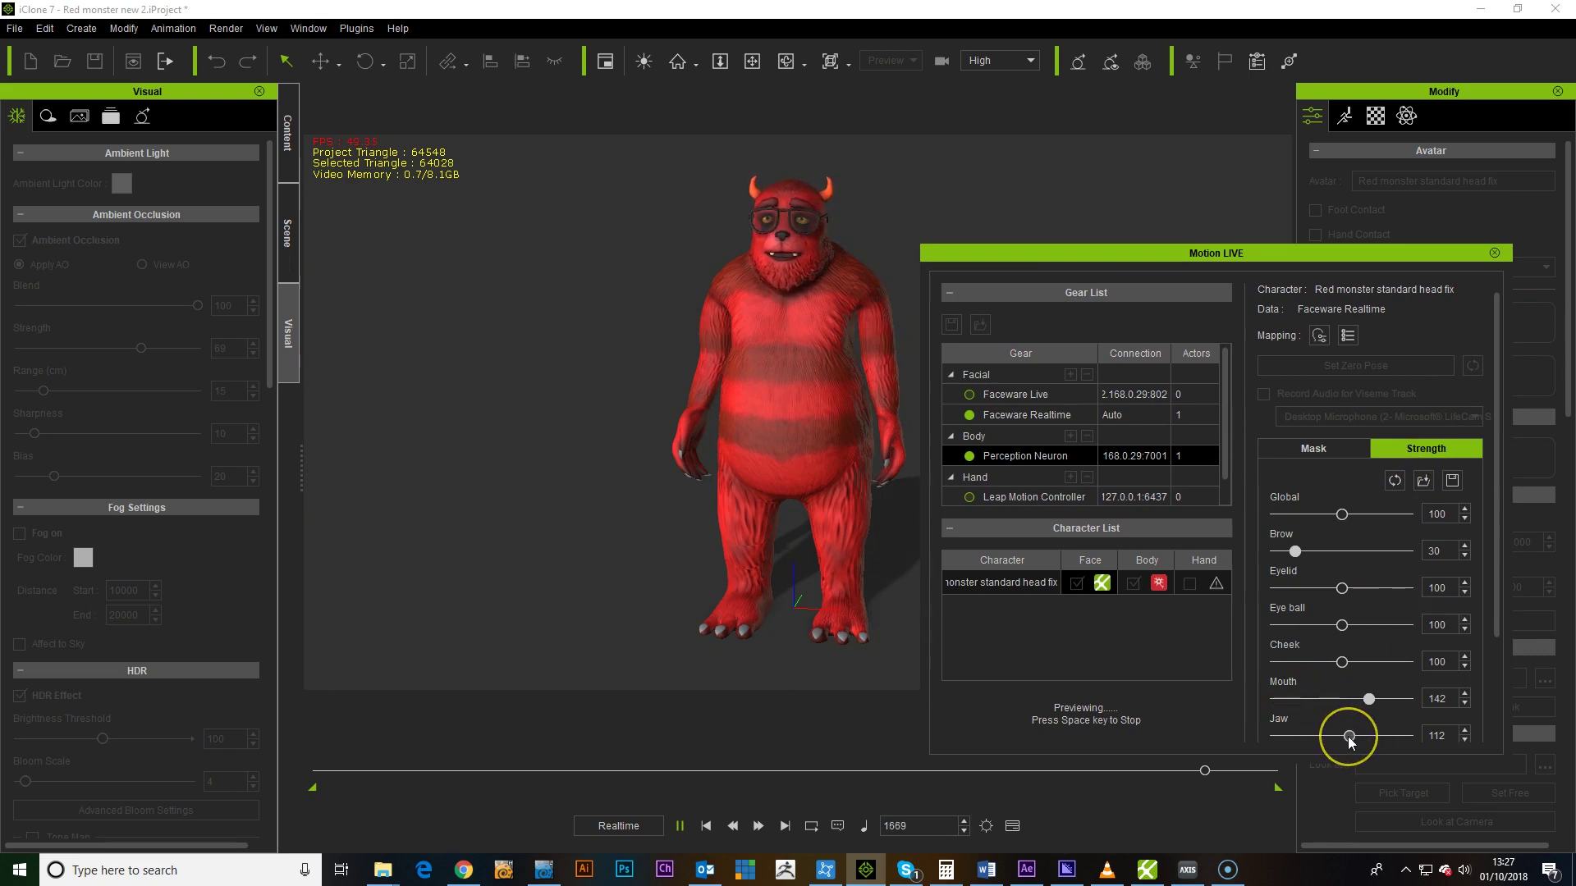
pyautogui.moveTo(1350, 736); pyautogui.dragTo(1490, 736)
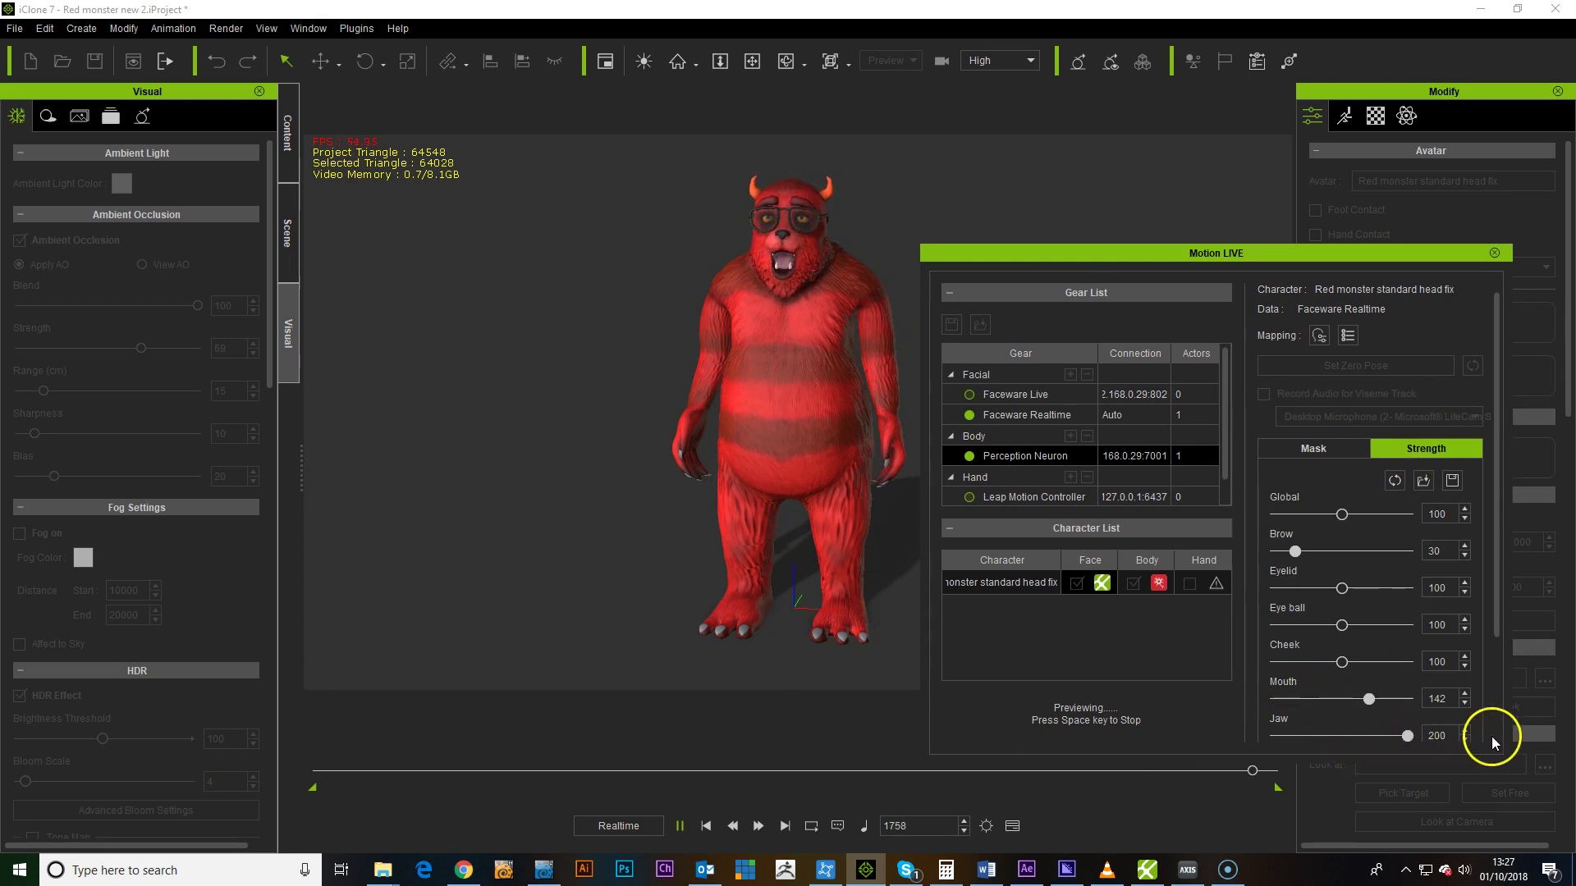
pyautogui.click(1340, 737)
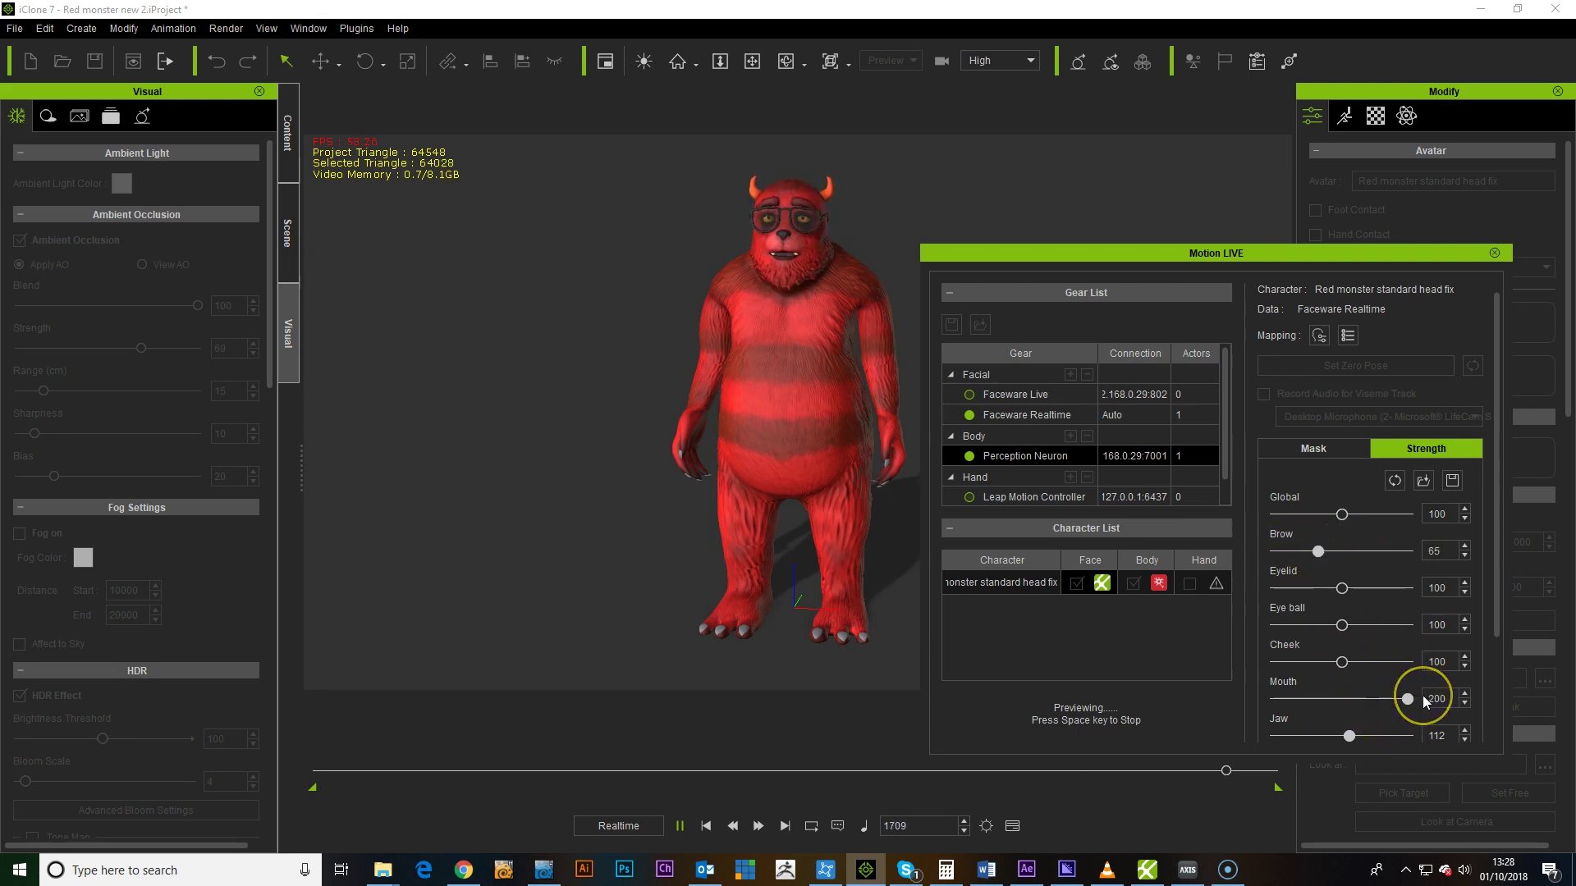
# Set the monster's Mouth capture strength to 133 and move the Motion LIVE window out of view.
pyautogui.moveTo(1409, 700); pyautogui.dragTo(1363, 698)
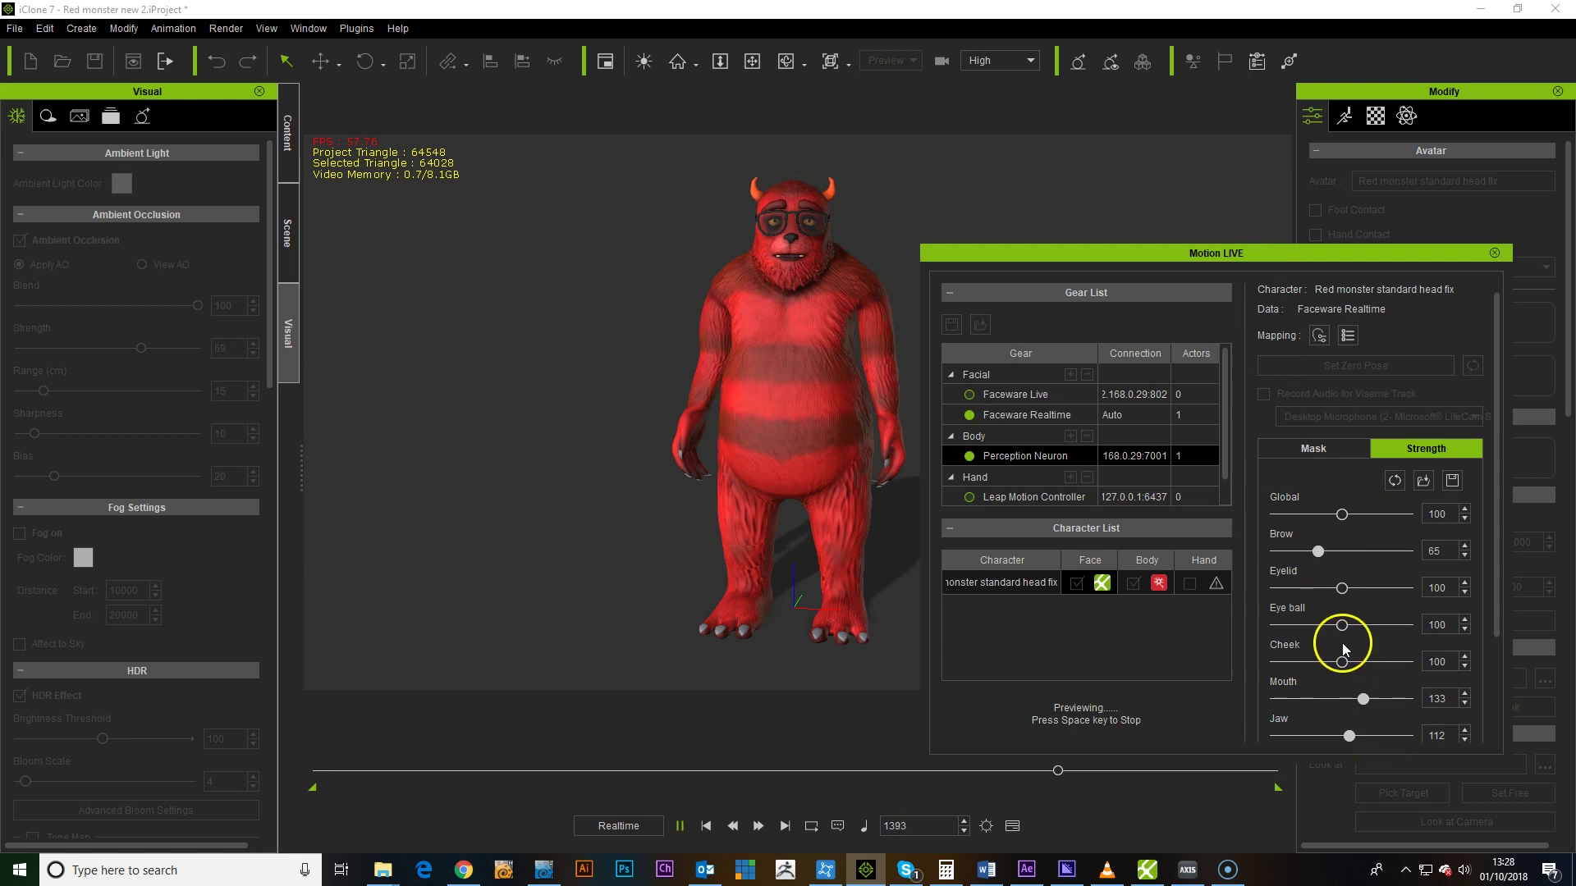
pyautogui.moveTo(1253, 253); pyautogui.dragTo(1574, 287)
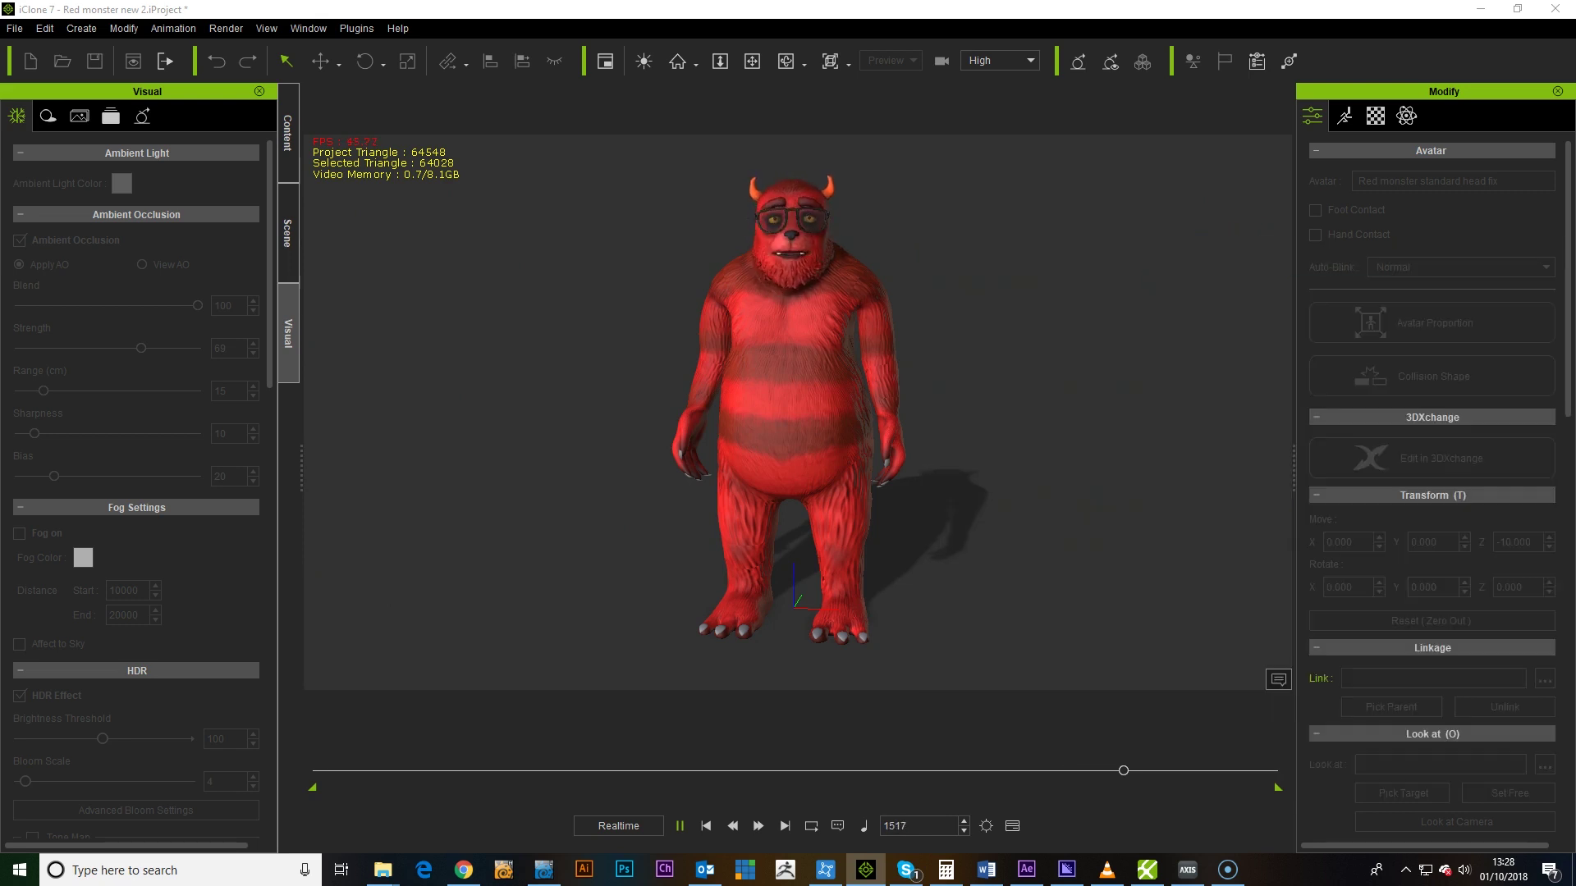
# Switch to Axis Neuron, start playing the recorded body motion, and return to iClone.
pyautogui.hotkey('alt', 'Tab')
pyautogui.moveTo(1346, 95); pyautogui.dragTo(1135, 80)
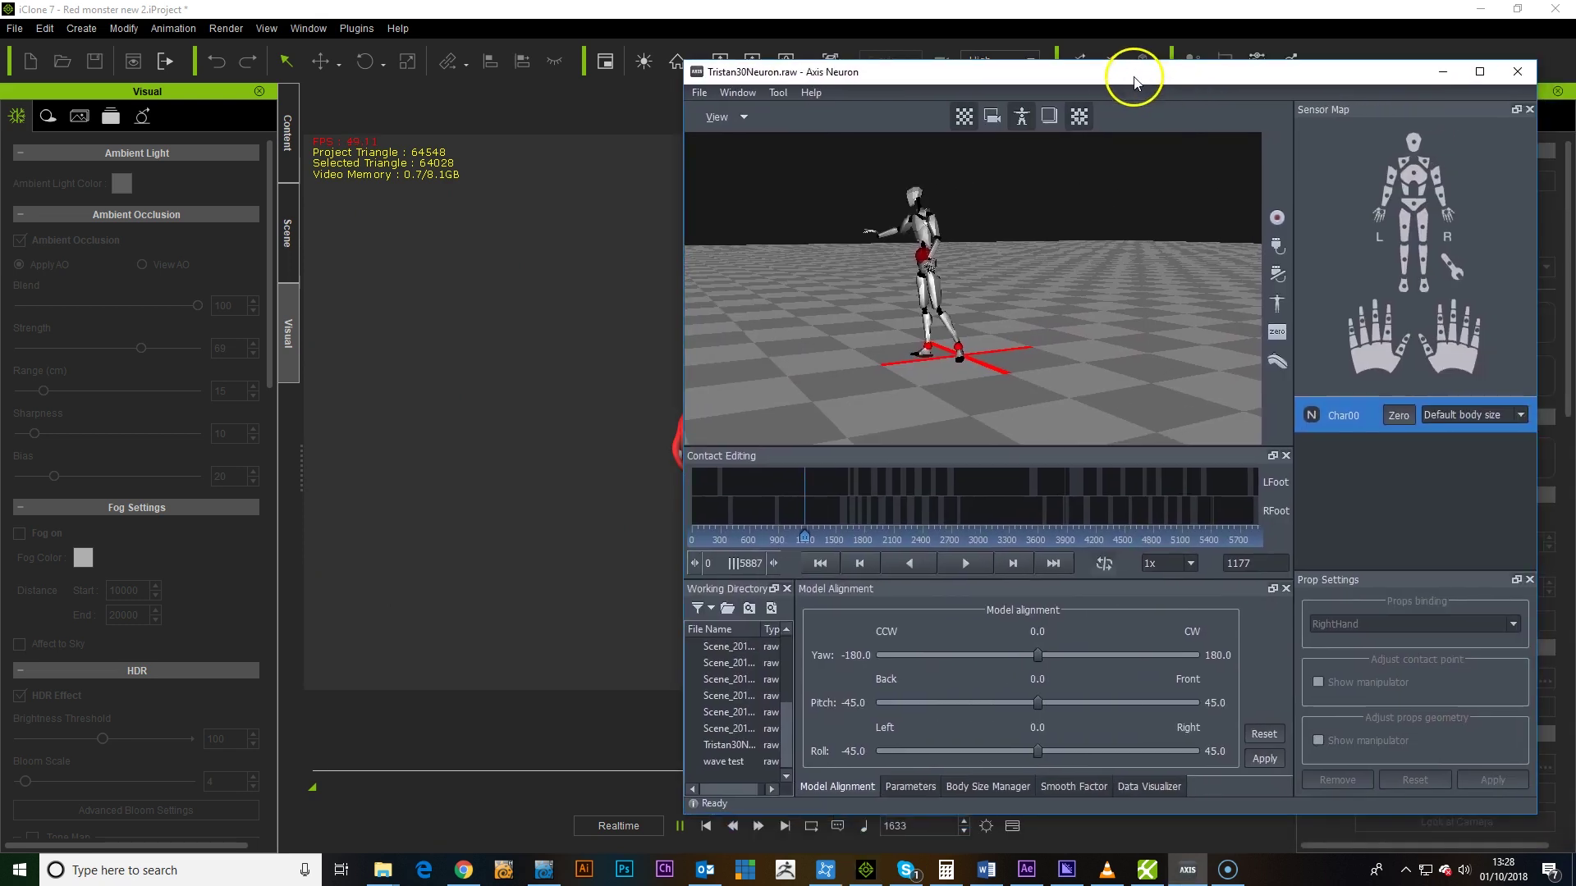
pyautogui.click(966, 564)
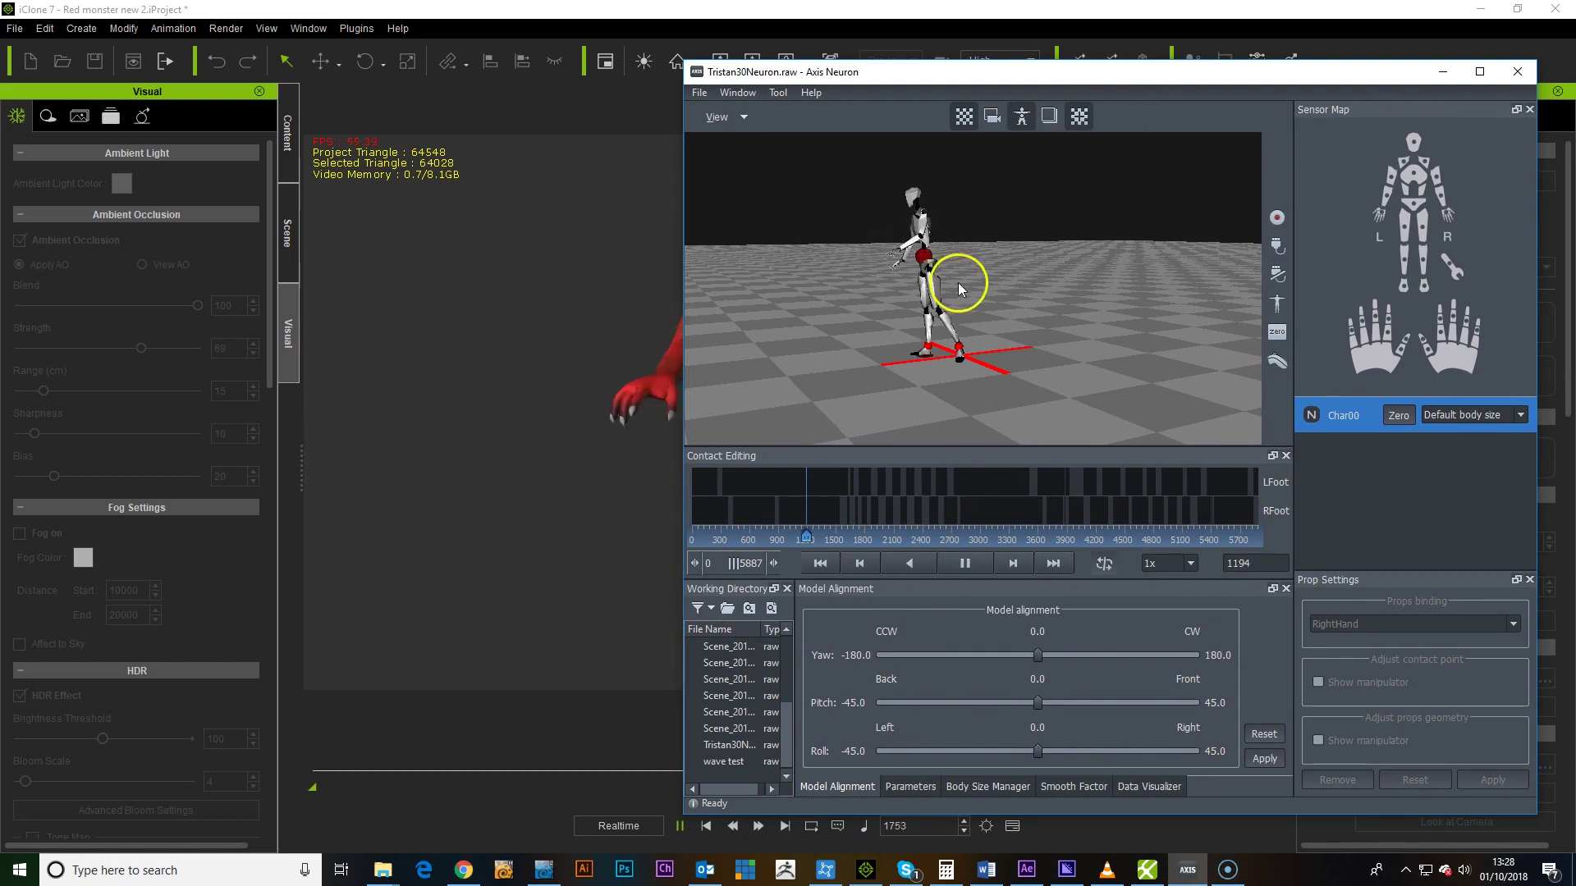
pyautogui.click(997, 48)
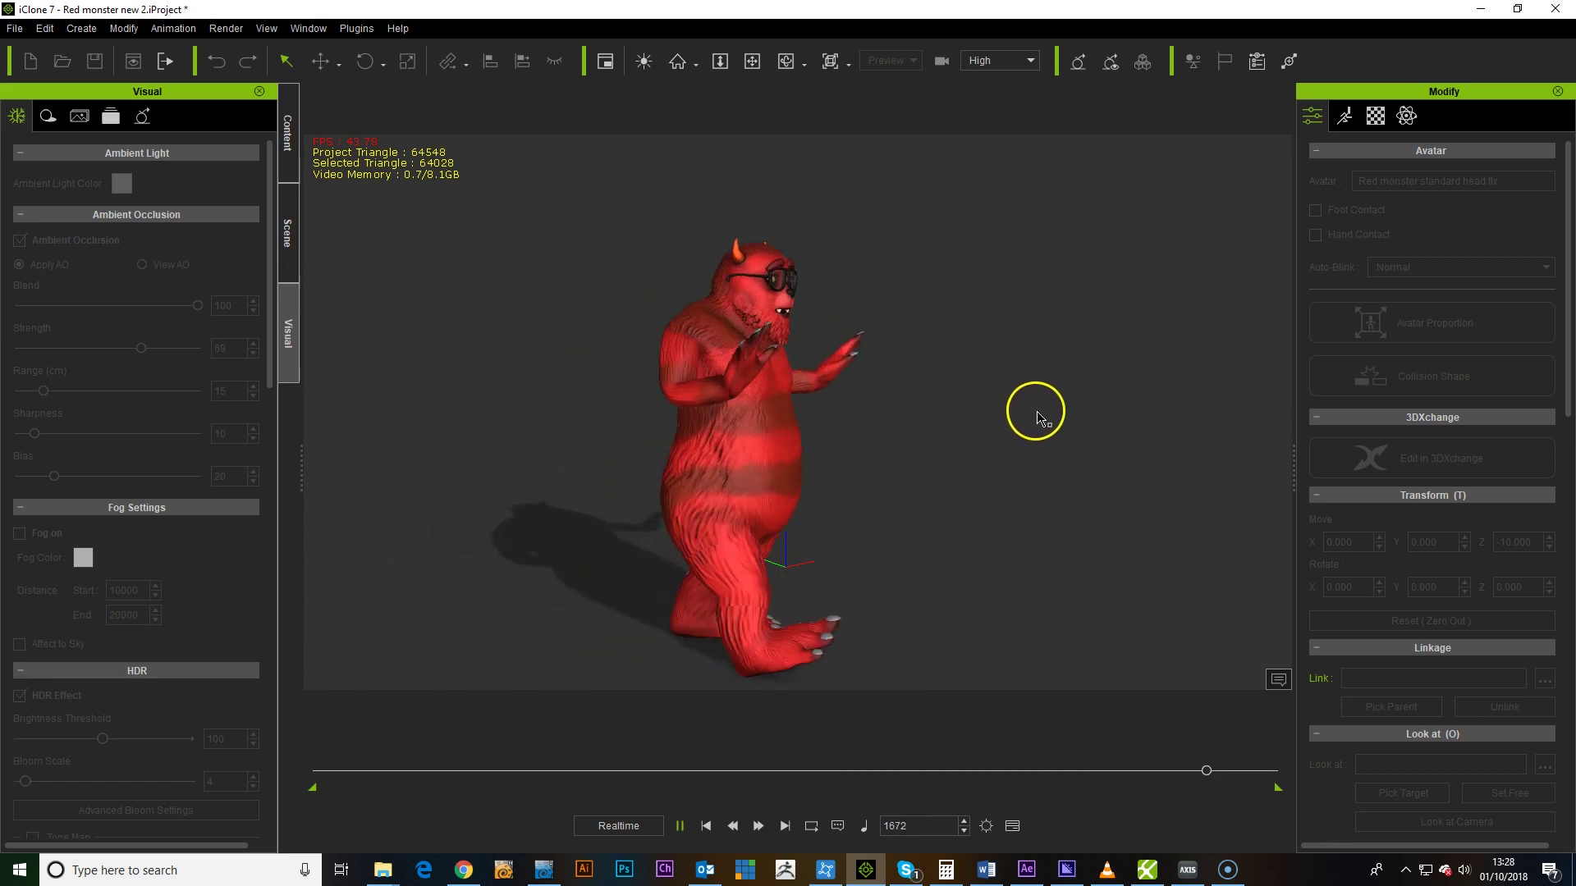
# Watch the monster's live face and body preview from several angles, restarting the preview.
pyautogui.moveTo(851, 385); pyautogui.dragTo(791, 428, button='right')
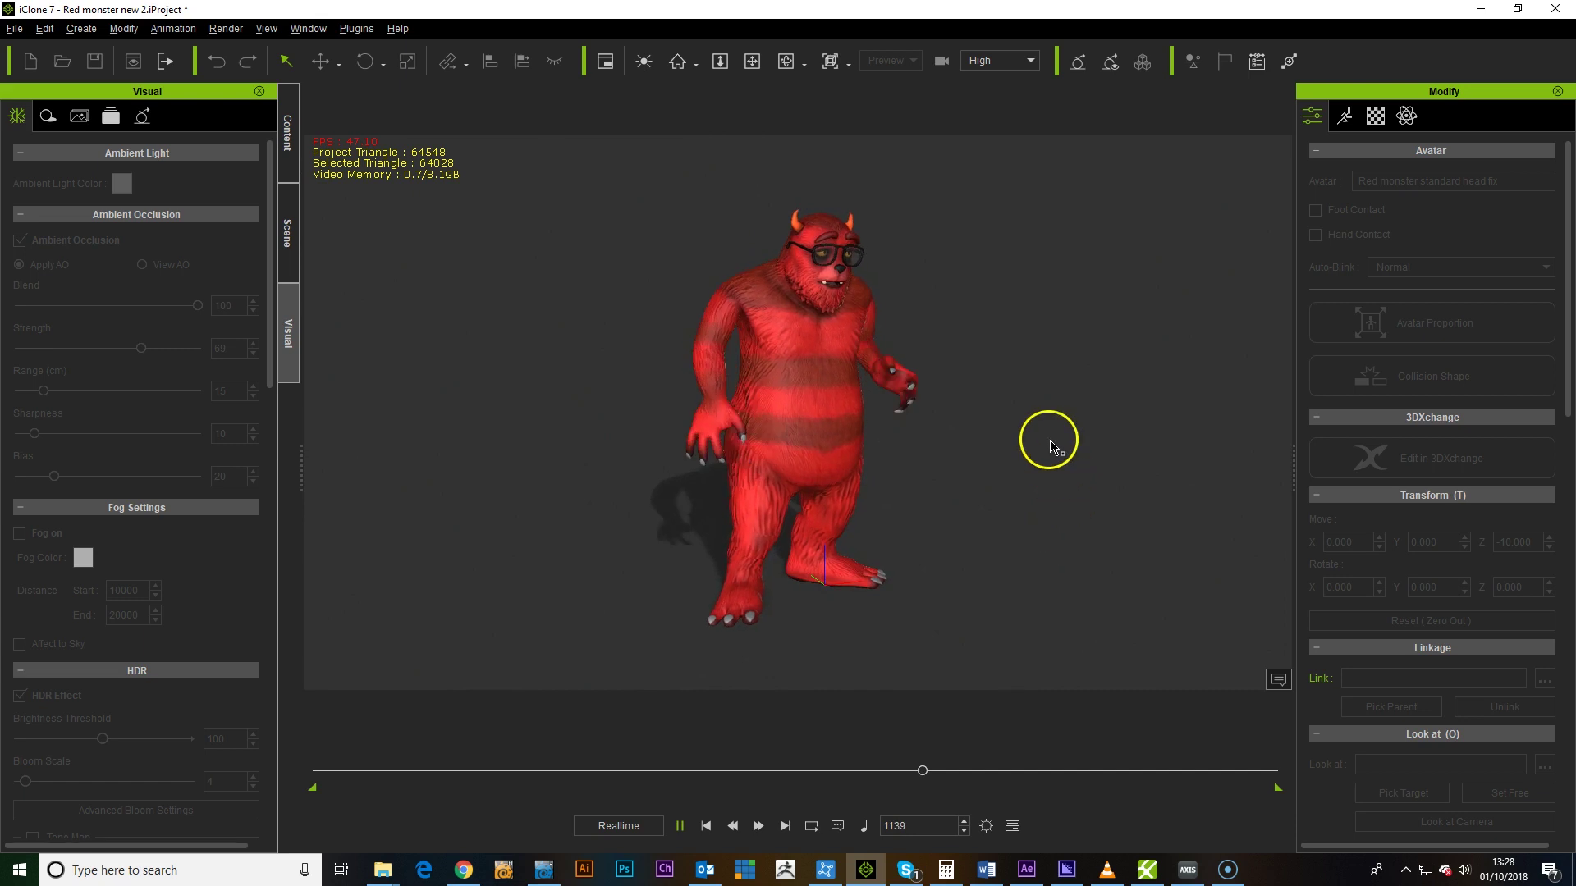
pyautogui.moveTo(1049, 440); pyautogui.dragTo(963, 427, button='right')
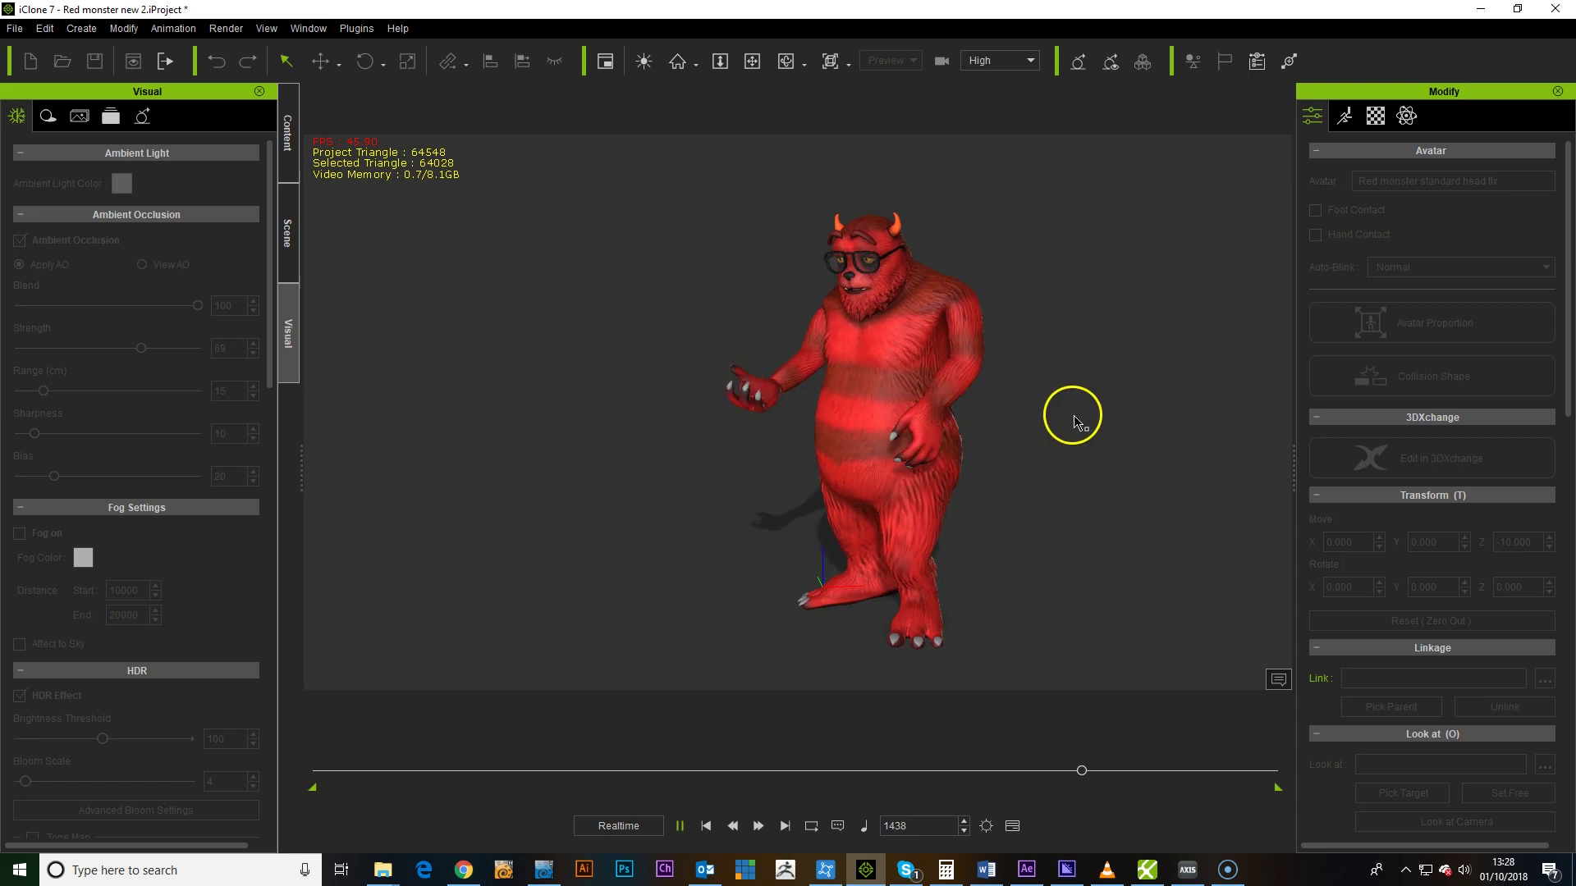
pyautogui.hotkey('alt', 'Tab')
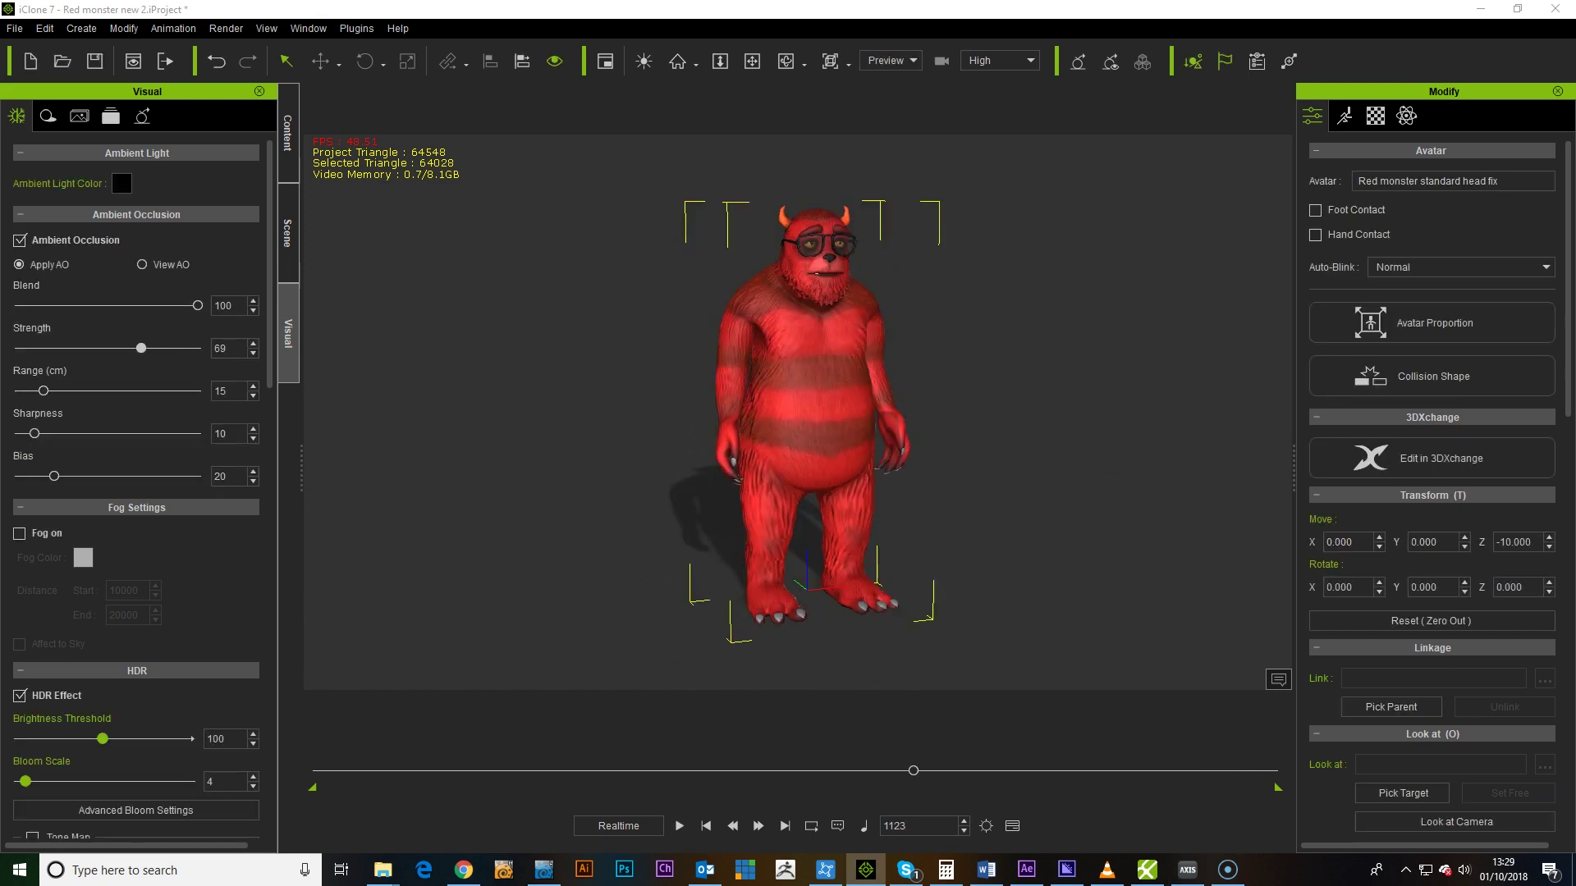
pyautogui.press('space')
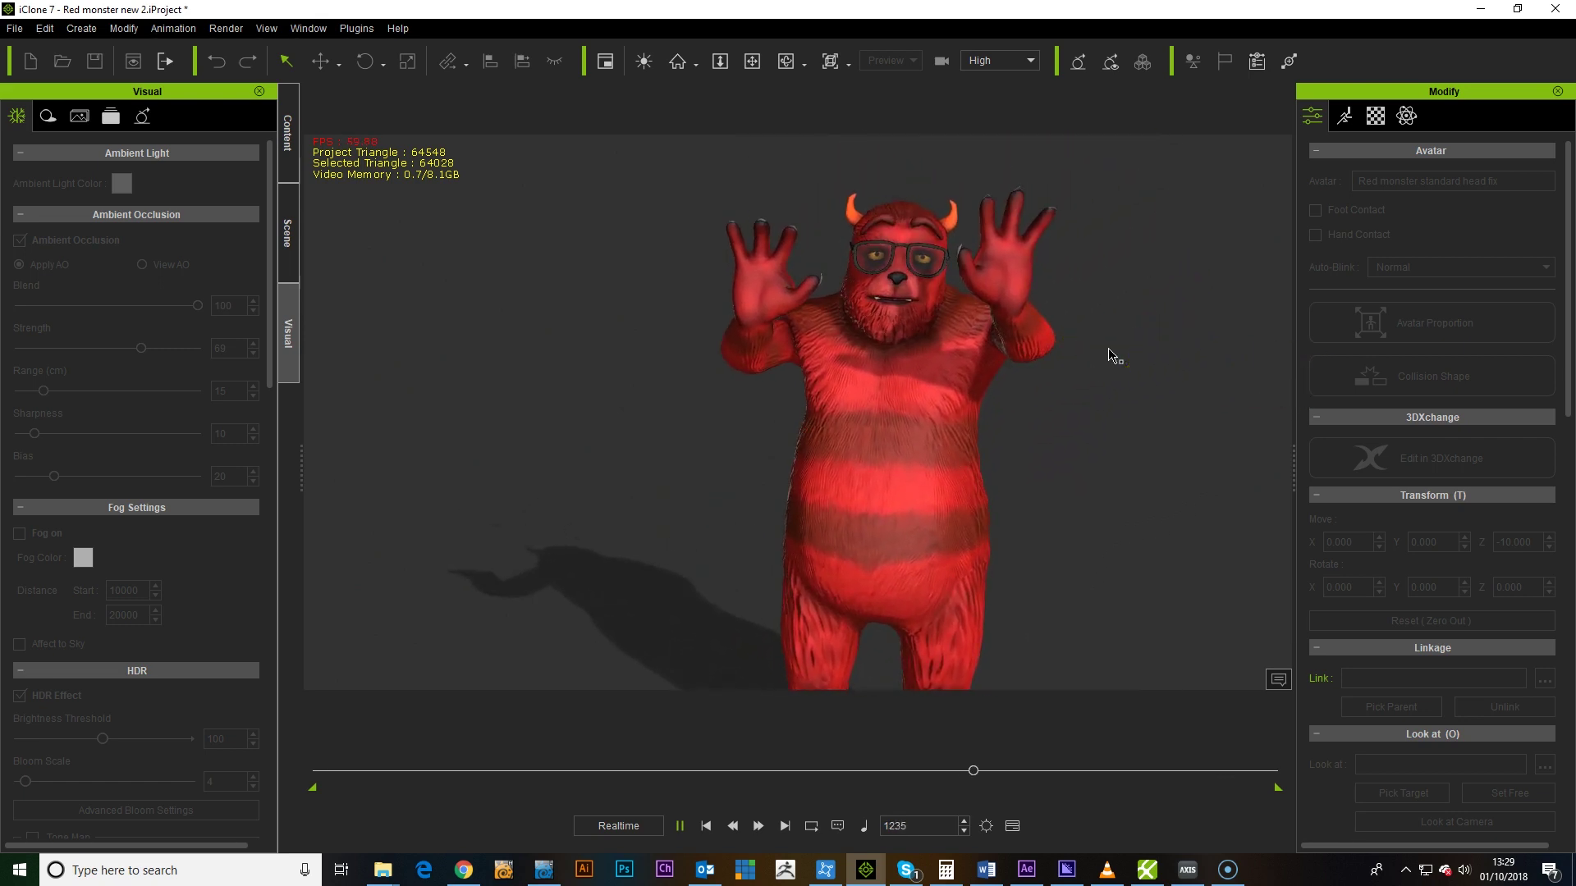
# Bring Motion LIVE back and set Mouth Smile to 200 for mouth_leftMouth_smile in the Faceware expression mapping.
pyautogui.click(1534, 284)
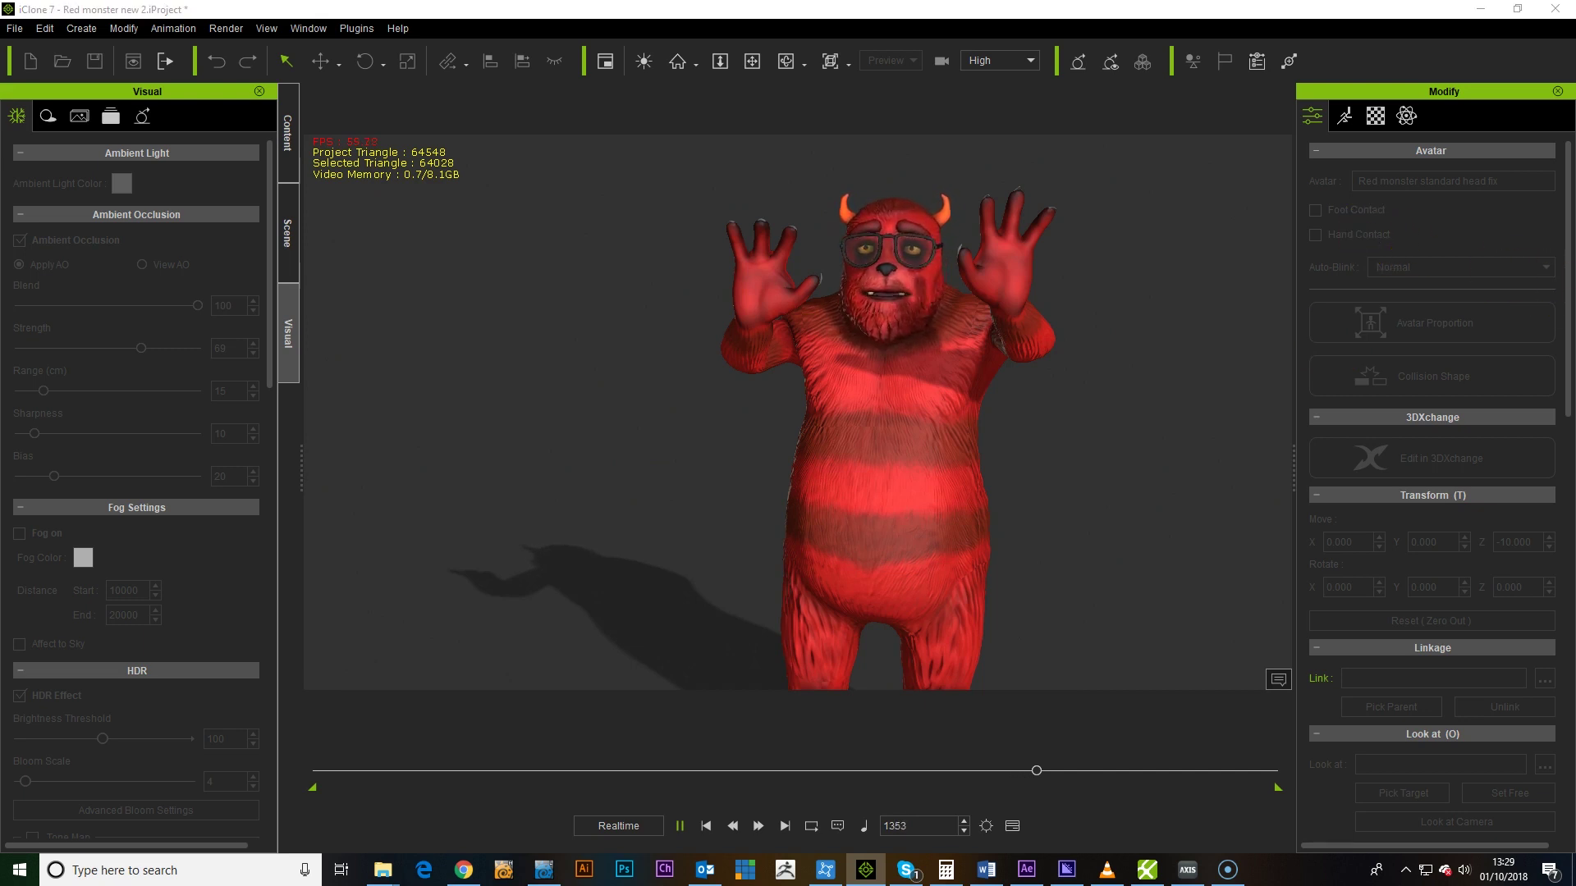
pyautogui.moveTo(2, 124); pyautogui.dragTo(313, 184)
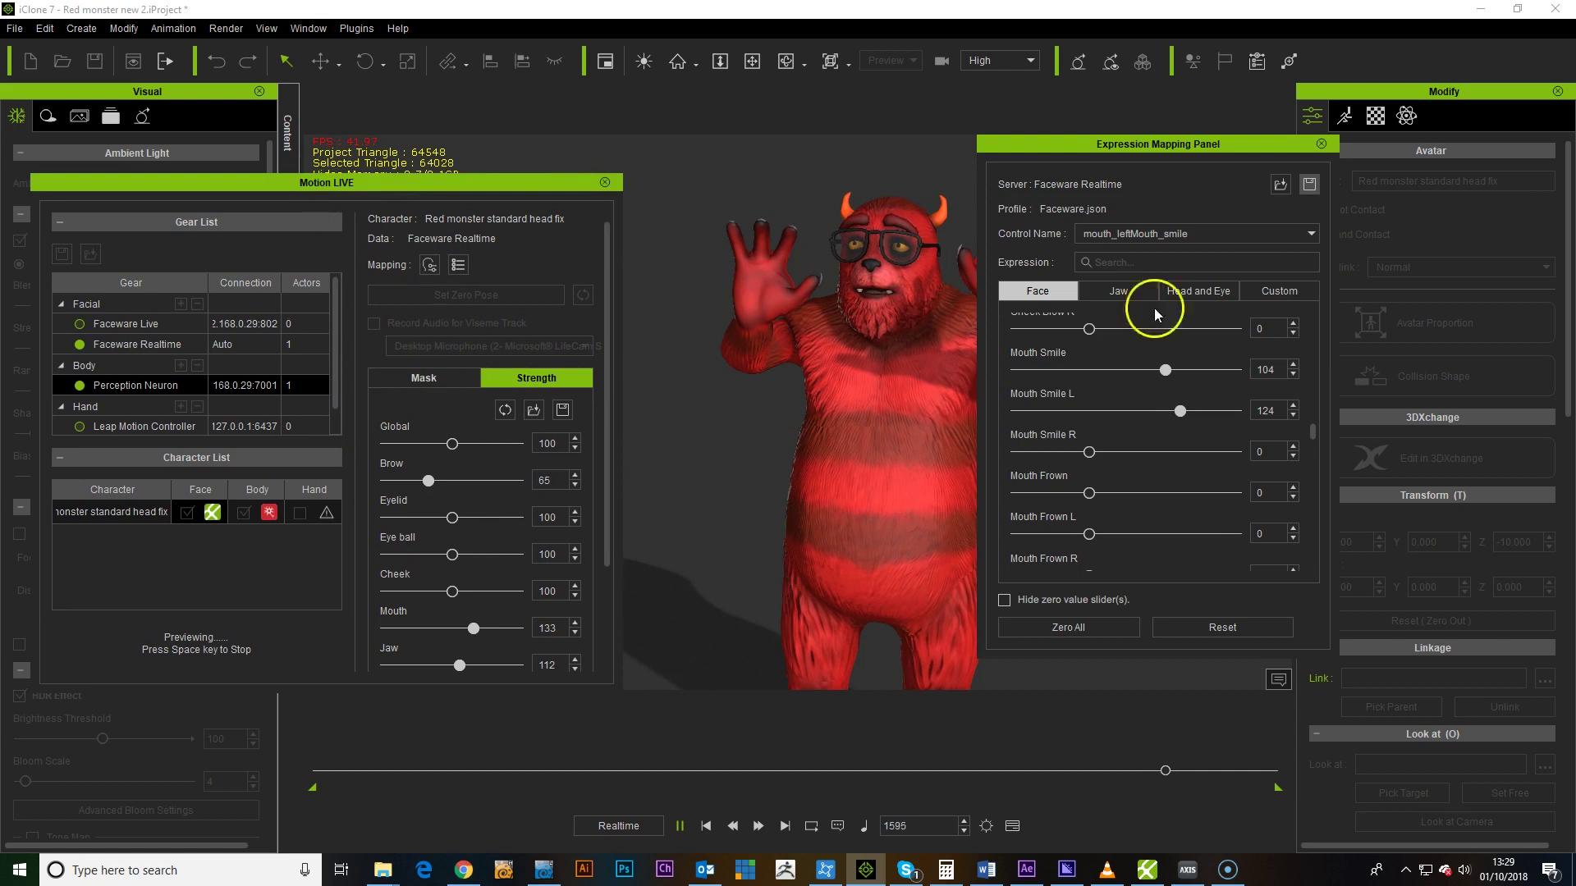
pyautogui.moveTo(1200, 150); pyautogui.dragTo(345, 163)
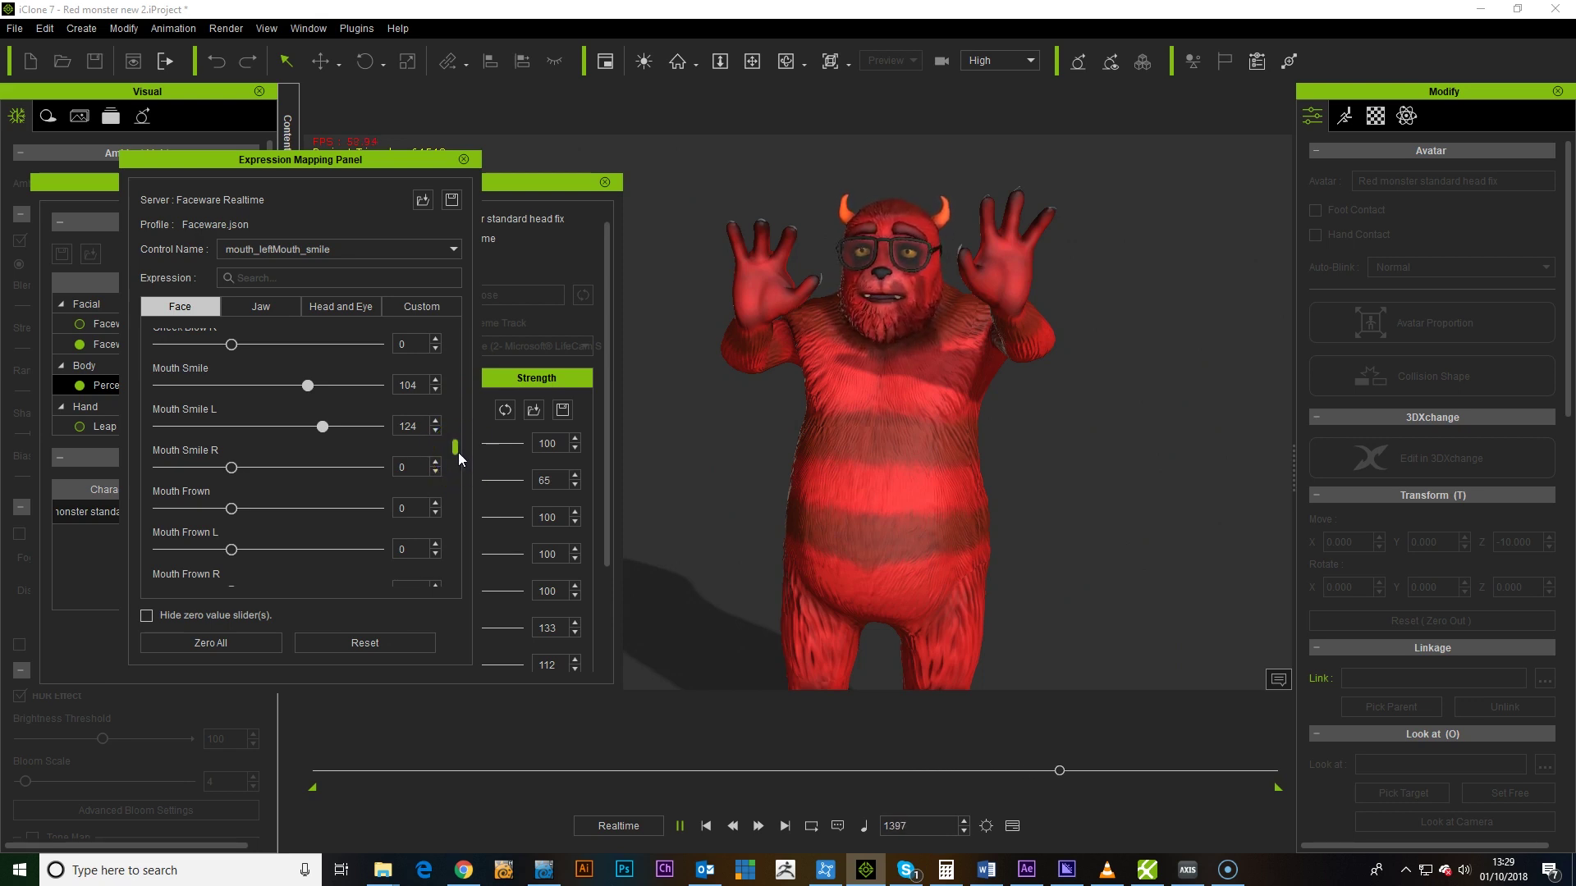
pyautogui.click(340, 433)
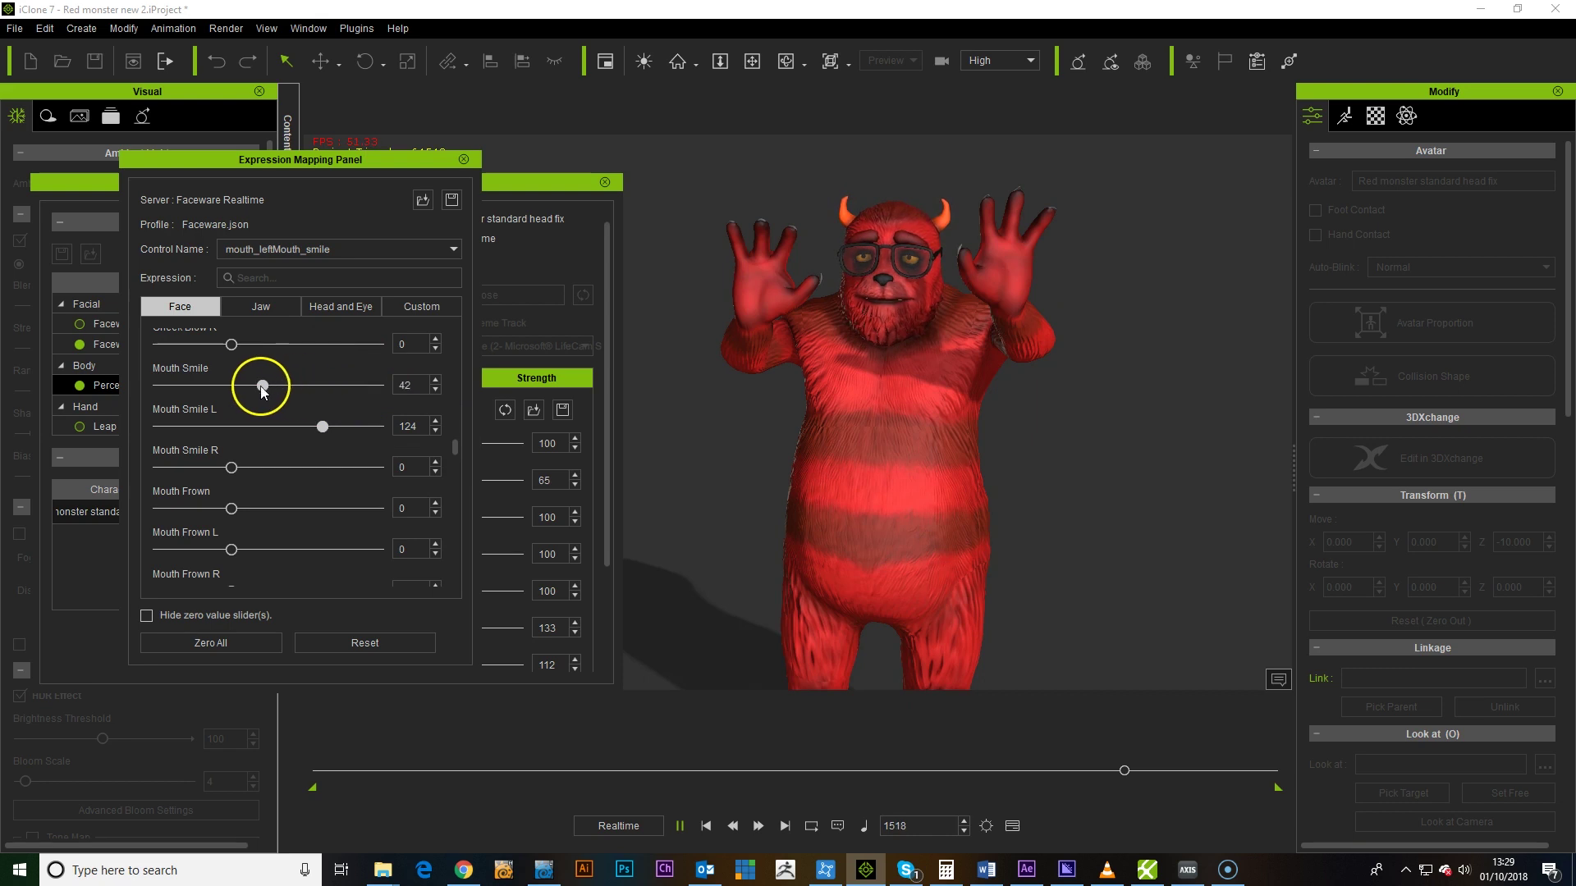
pyautogui.moveTo(262, 392); pyautogui.dragTo(214, 389)
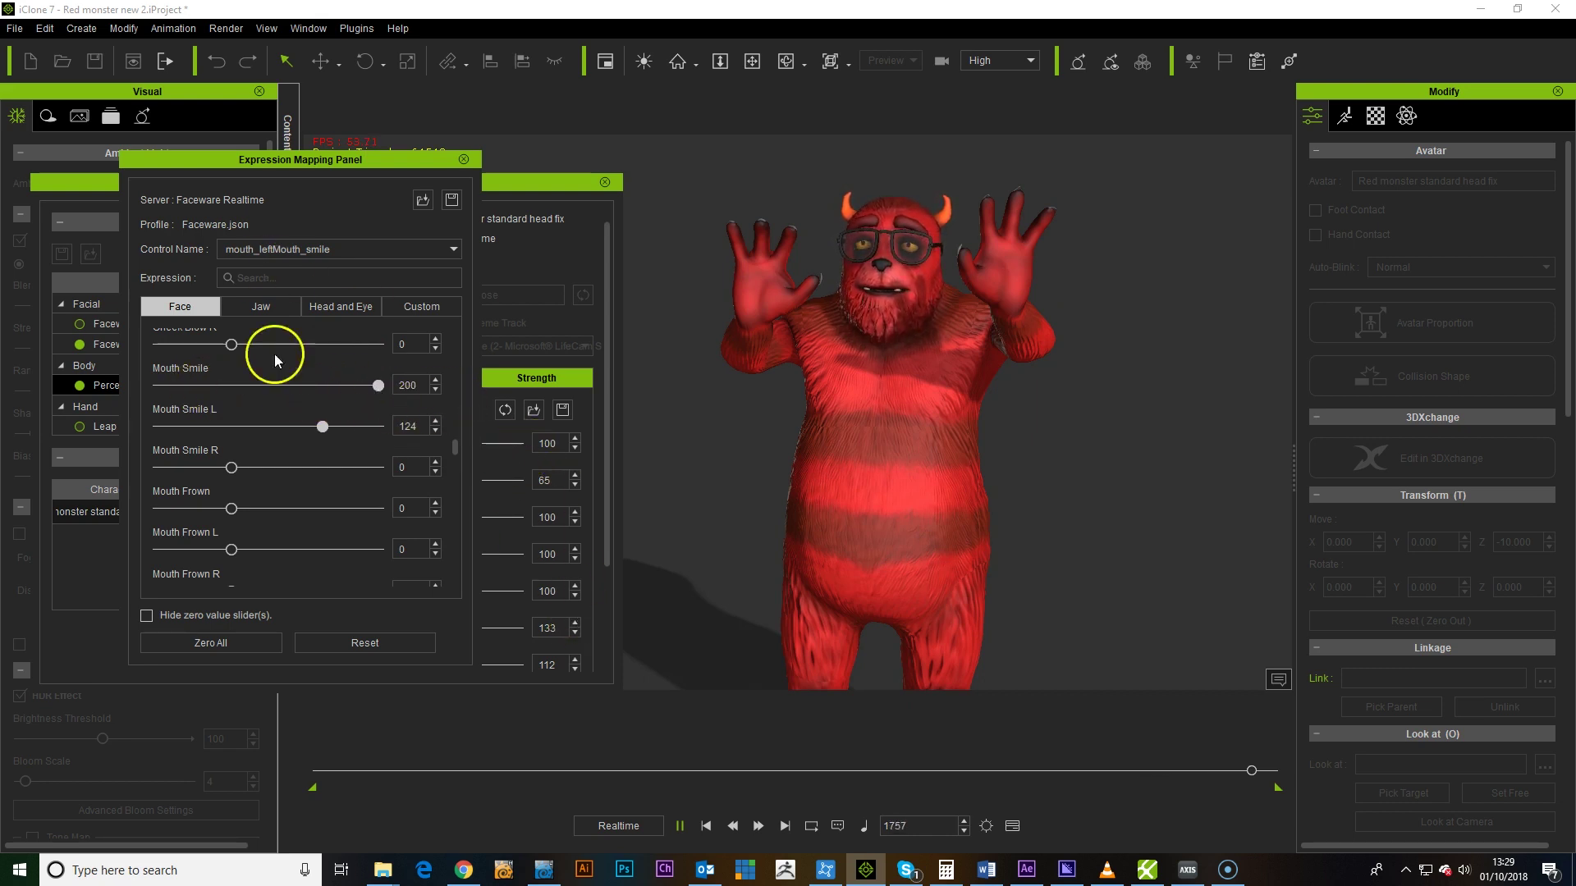
# Hide the zero-value expression sliders and look through the list of facial control names.
pyautogui.click(146, 615)
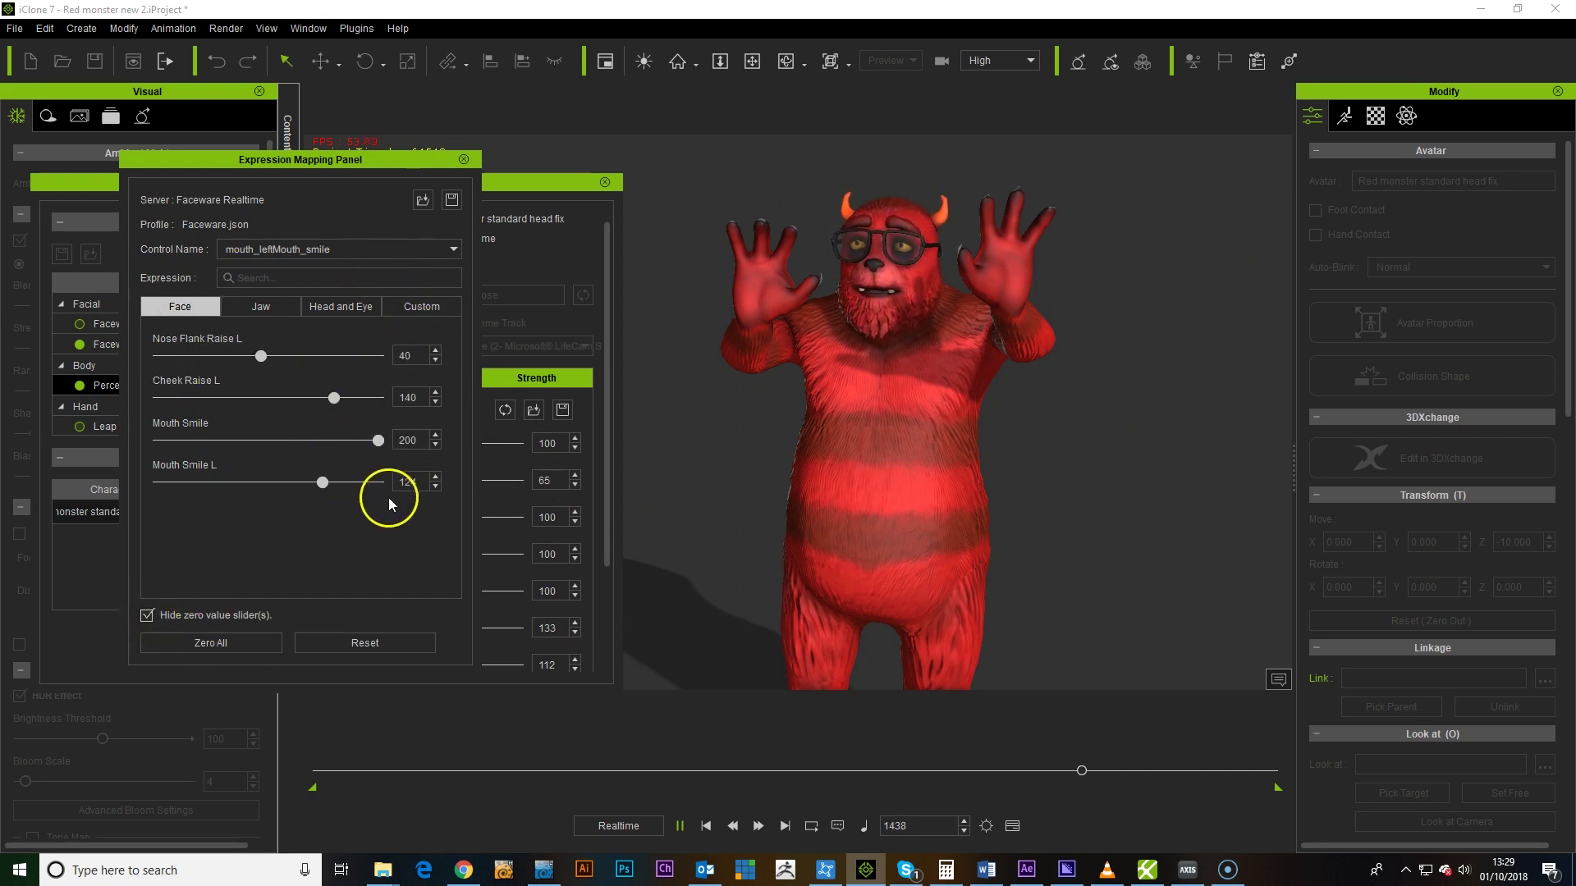
pyautogui.click(453, 250)
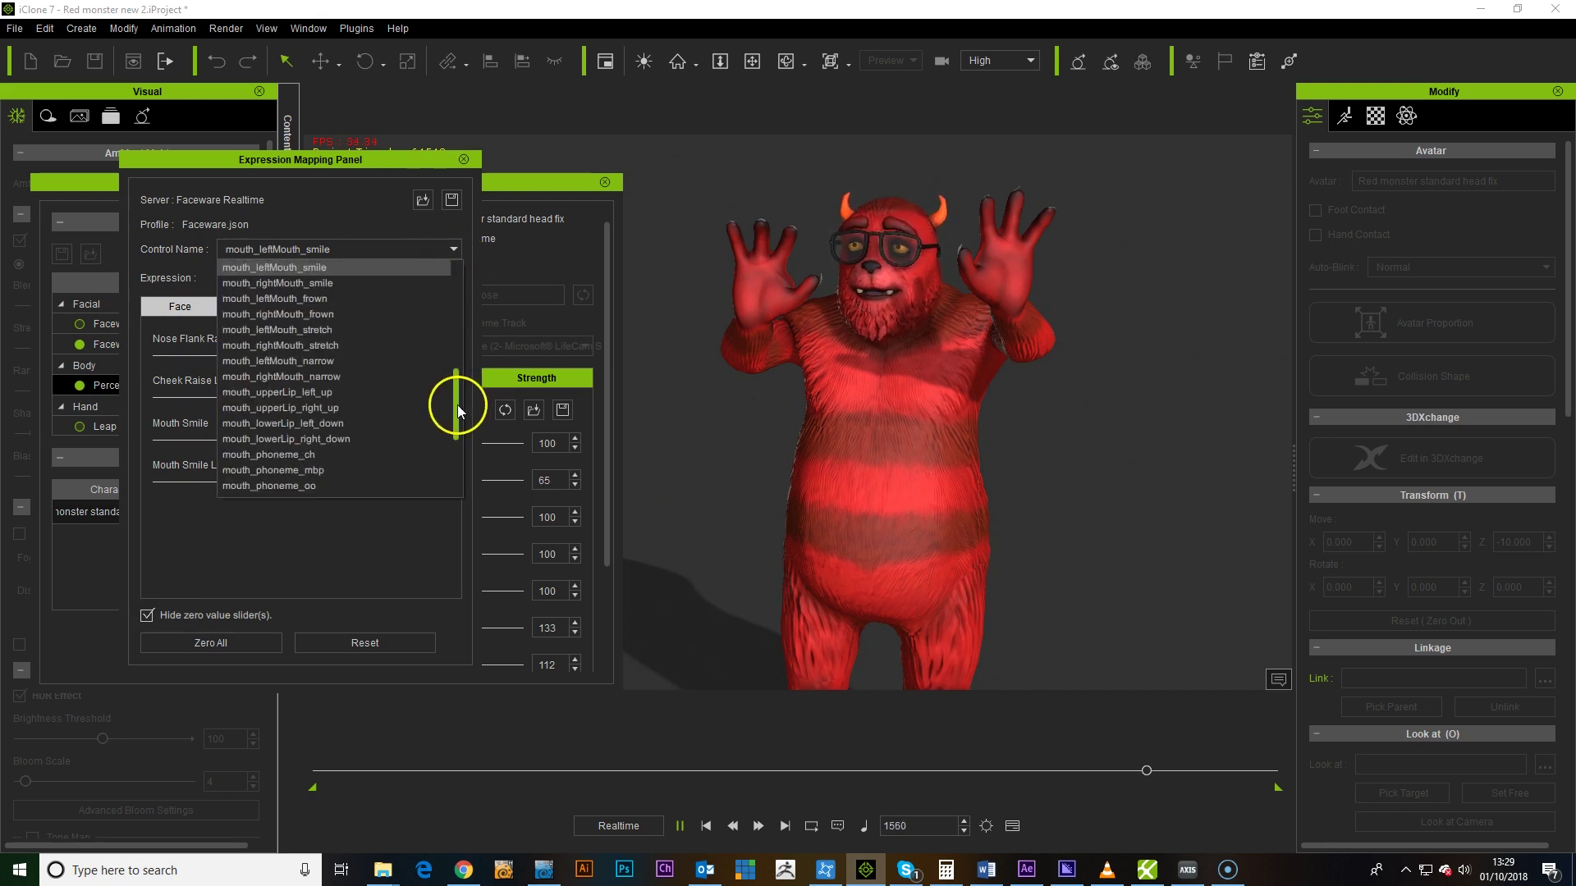
pyautogui.moveTo(456, 405); pyautogui.dragTo(441, 320)
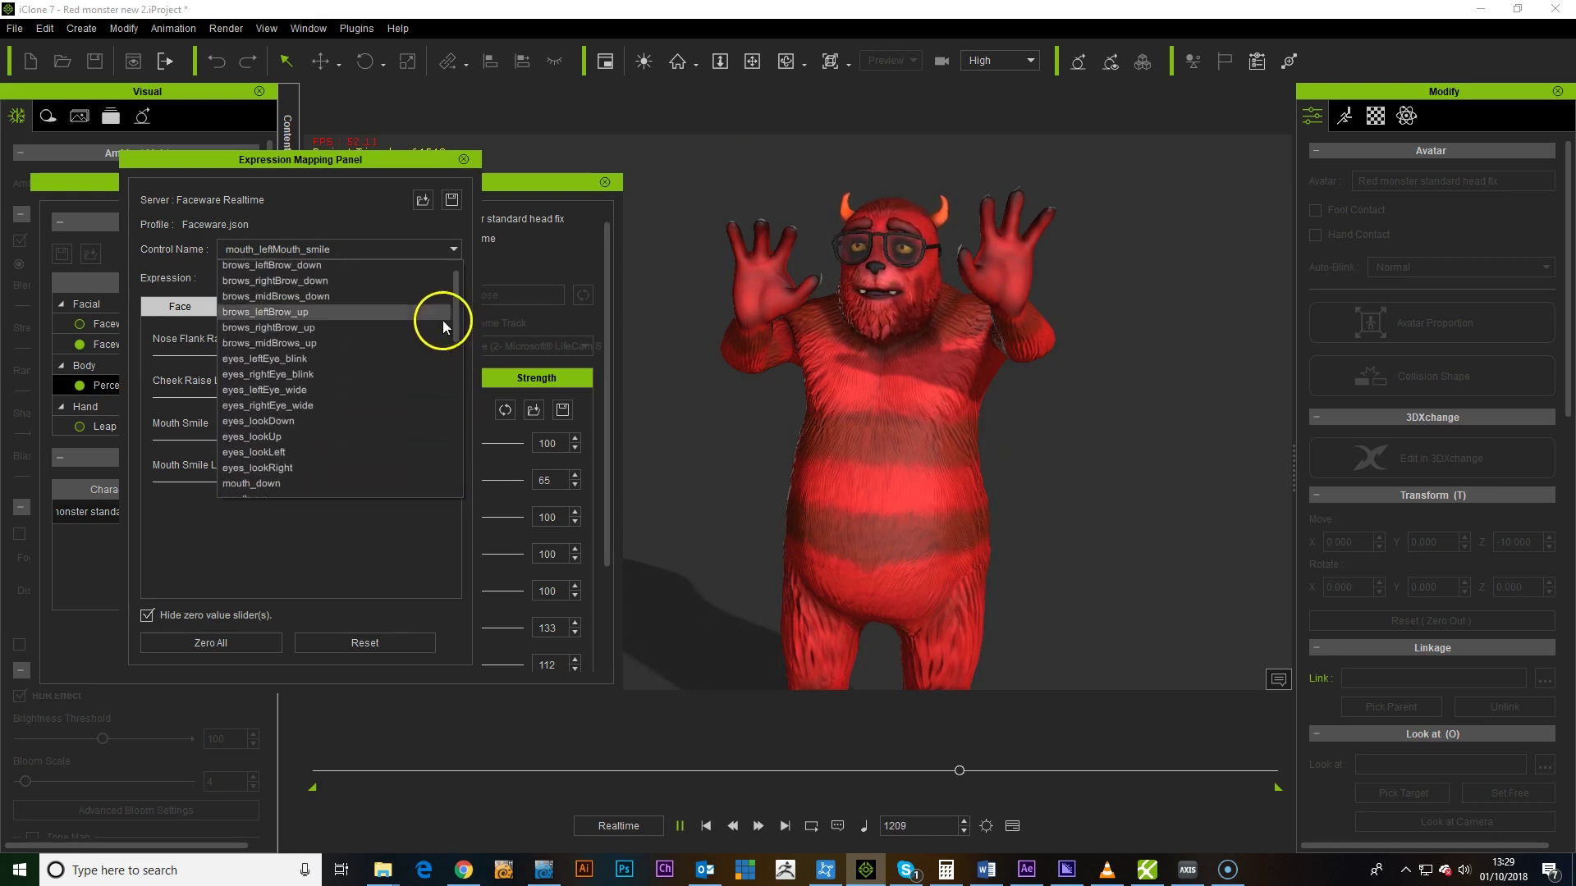
pyautogui.click(343, 550)
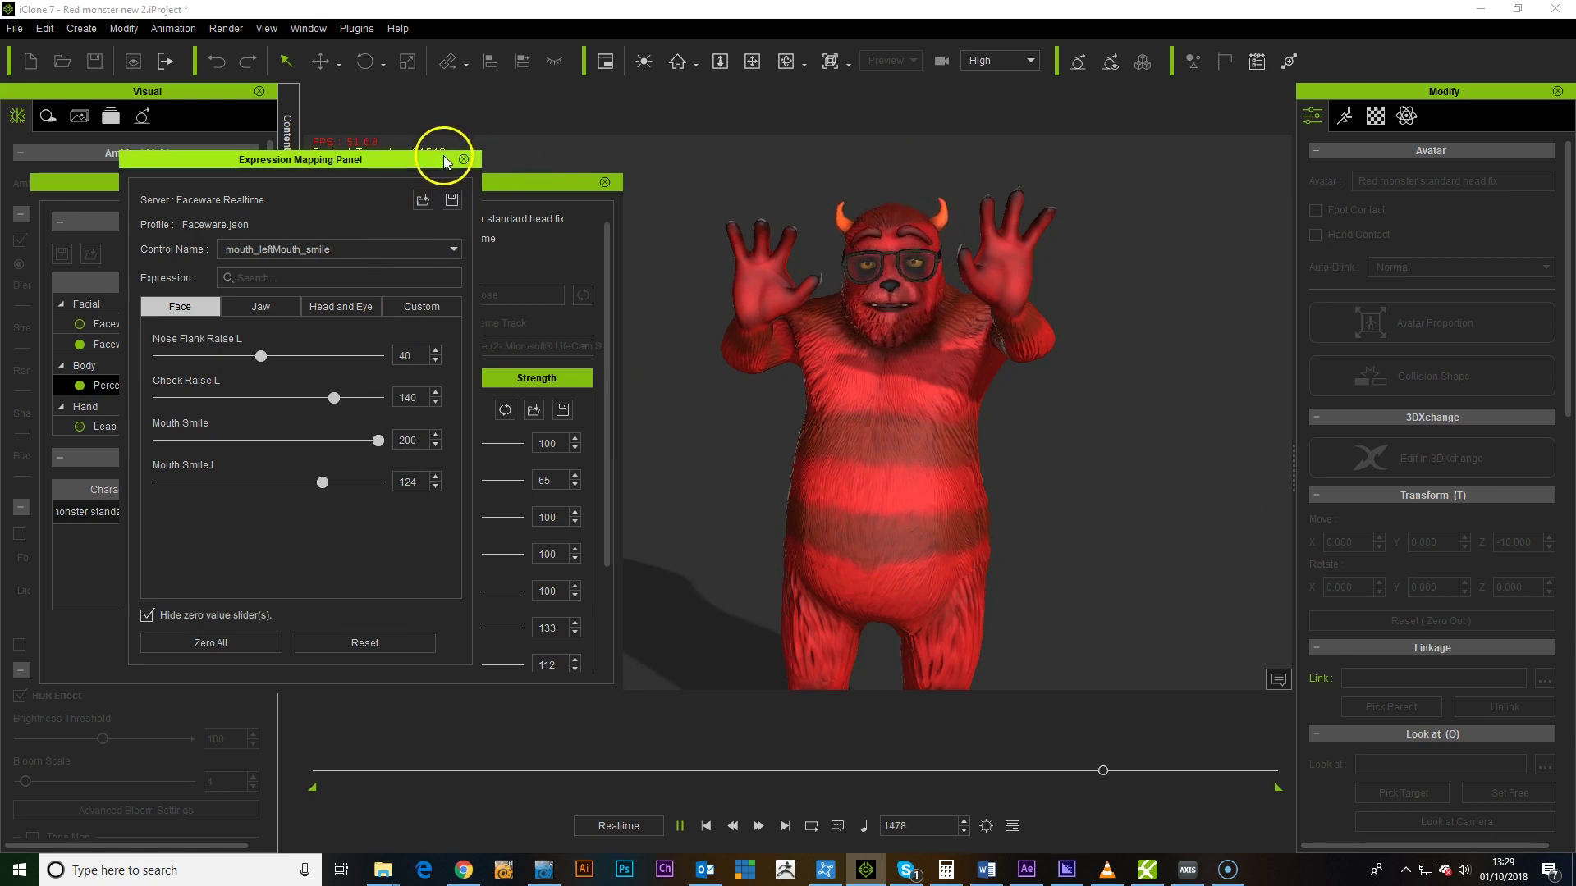
# Close the Expression Mapping Panel, move Motion LIVE away, and examine the monster's live preview from different distances and angles.
pyautogui.click(464, 160)
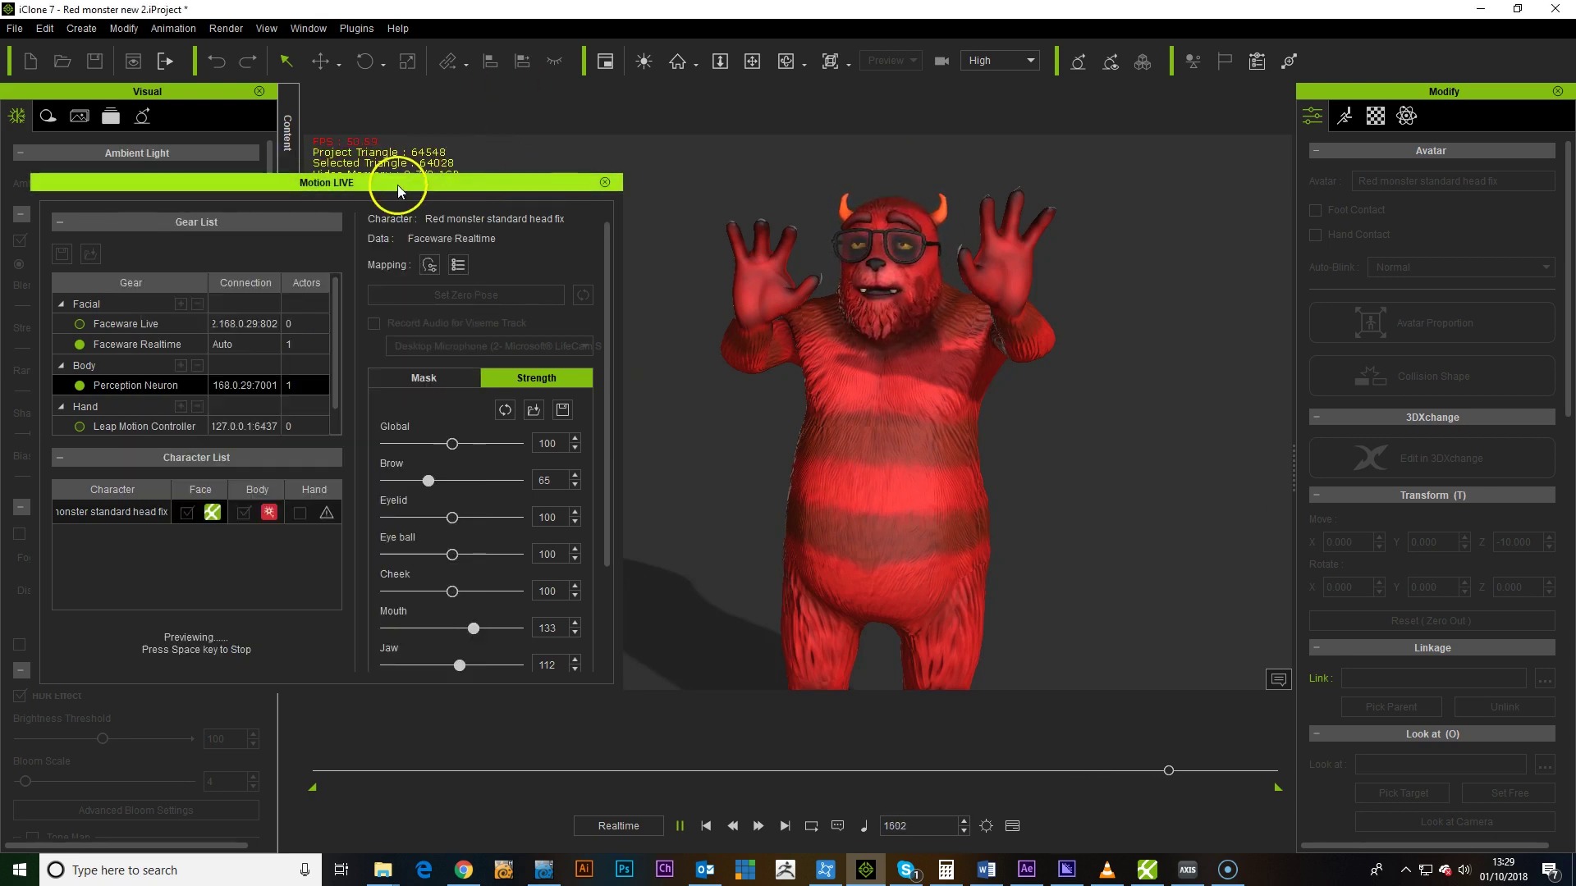
pyautogui.moveTo(397, 185); pyautogui.dragTo(1574, 251)
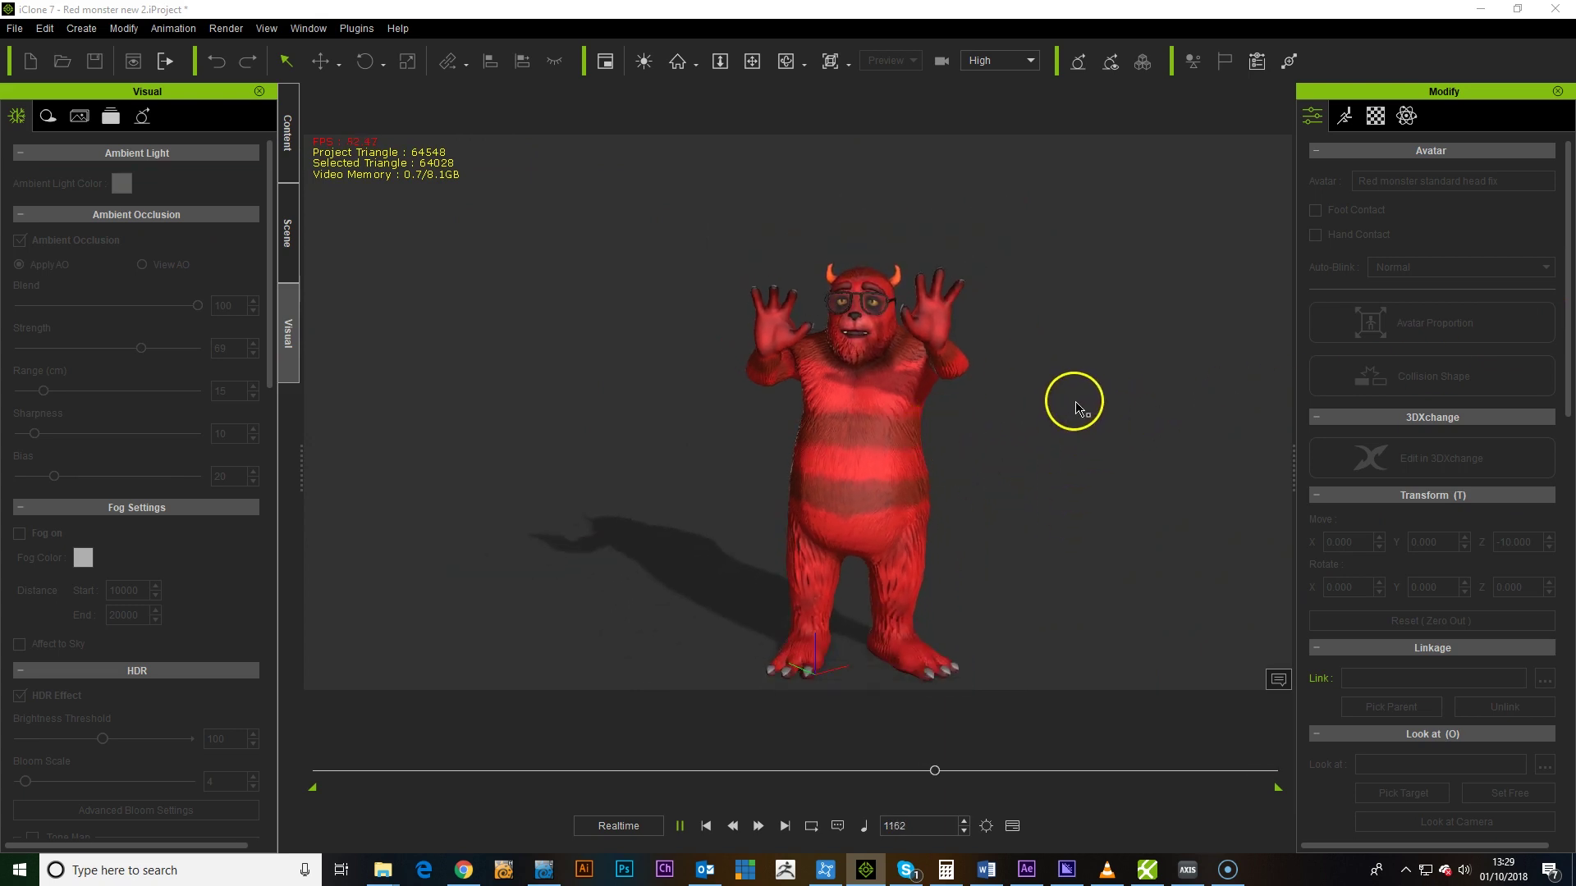
pyautogui.moveTo(1018, 325); pyautogui.dragTo(542, 396, button='right')
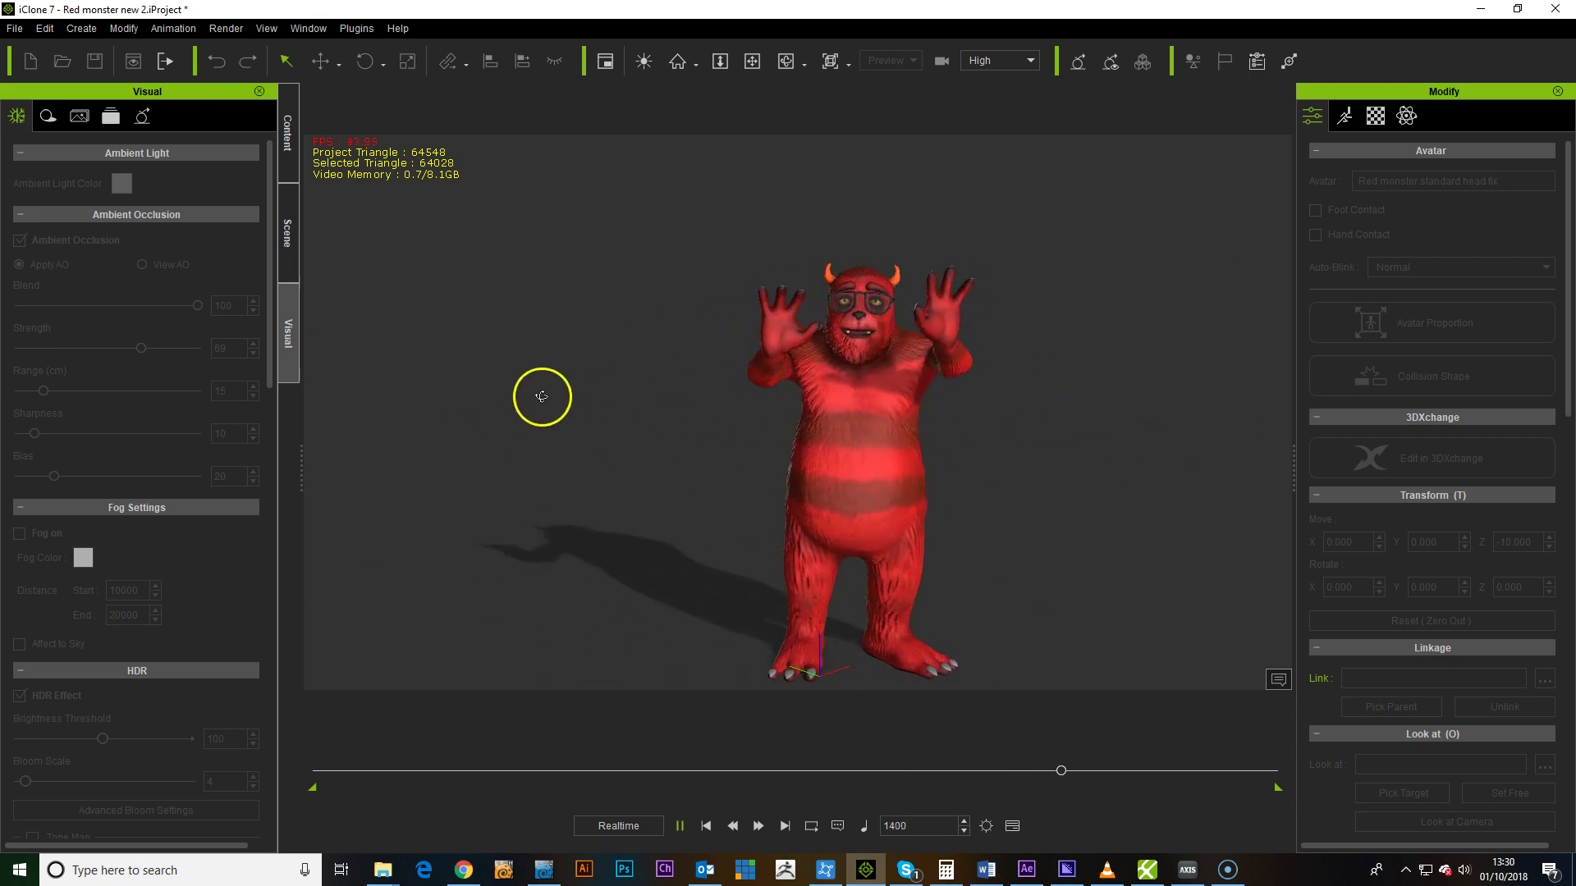
pyautogui.moveTo(1020, 477); pyautogui.dragTo(963, 404, button='middle')
pyautogui.scroll(3, 964, 407)
pyautogui.scroll(-3, 967, 413)
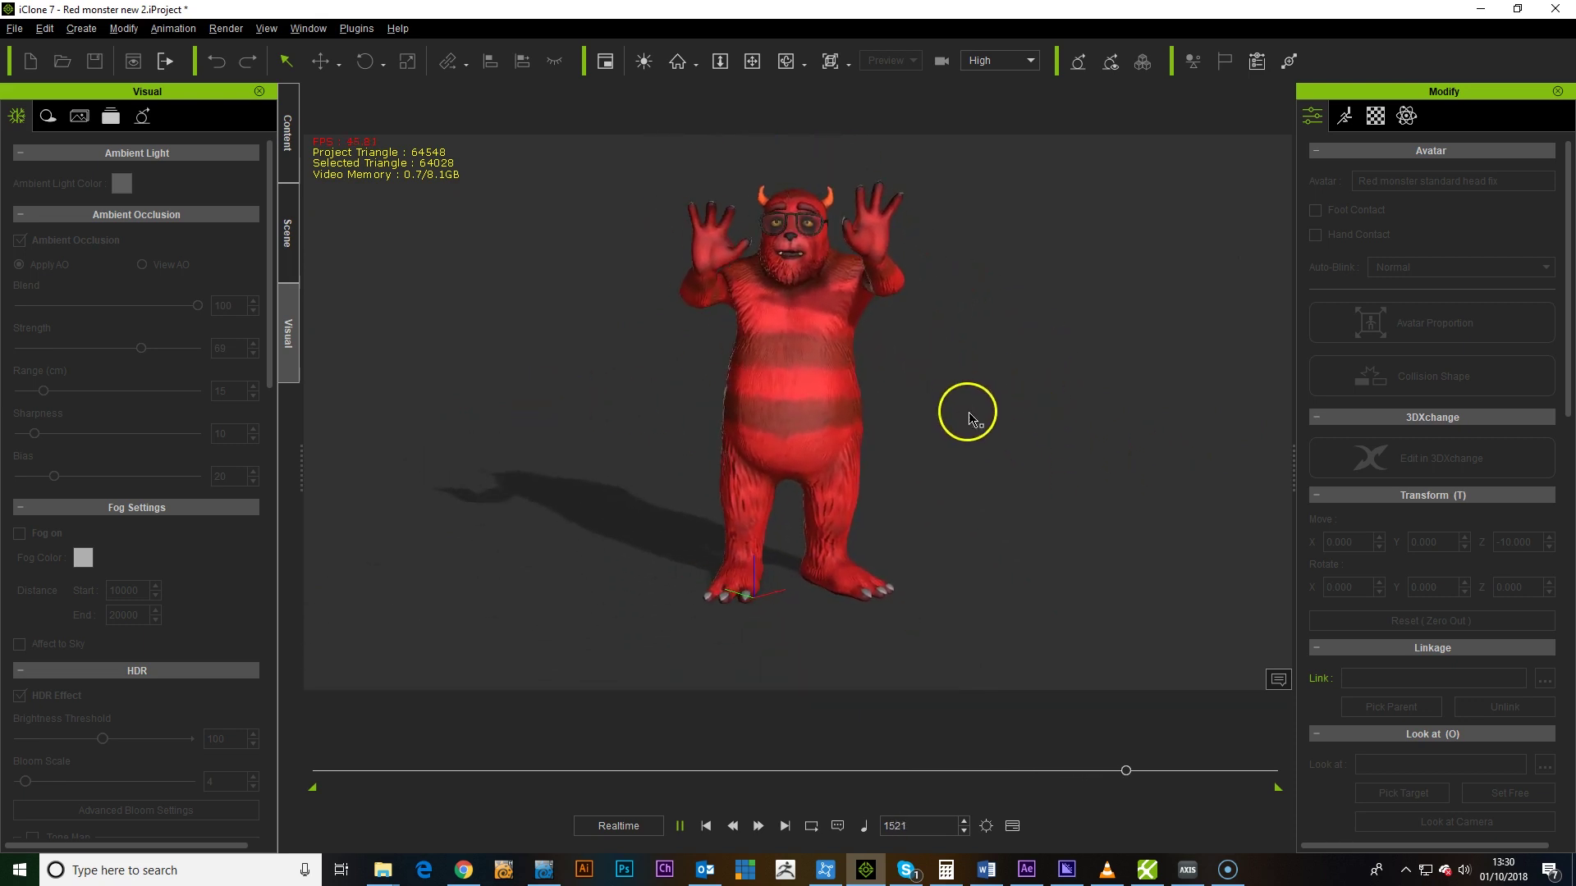
pyautogui.scroll(3, 969, 463)
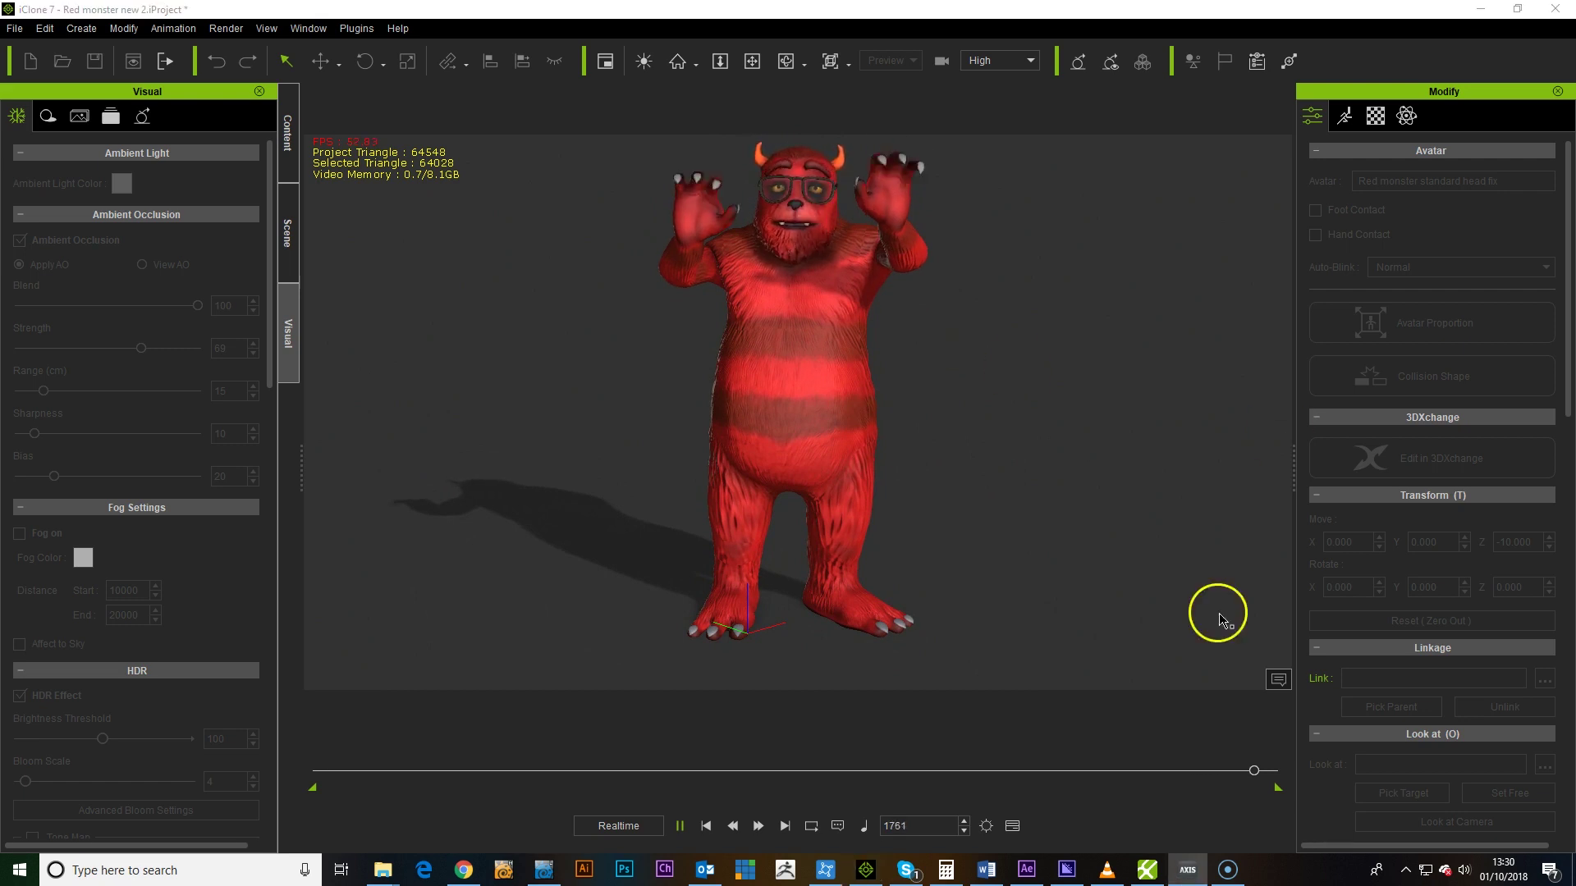
pyautogui.moveTo(985, 468); pyautogui.dragTo(900, 426, button='right')
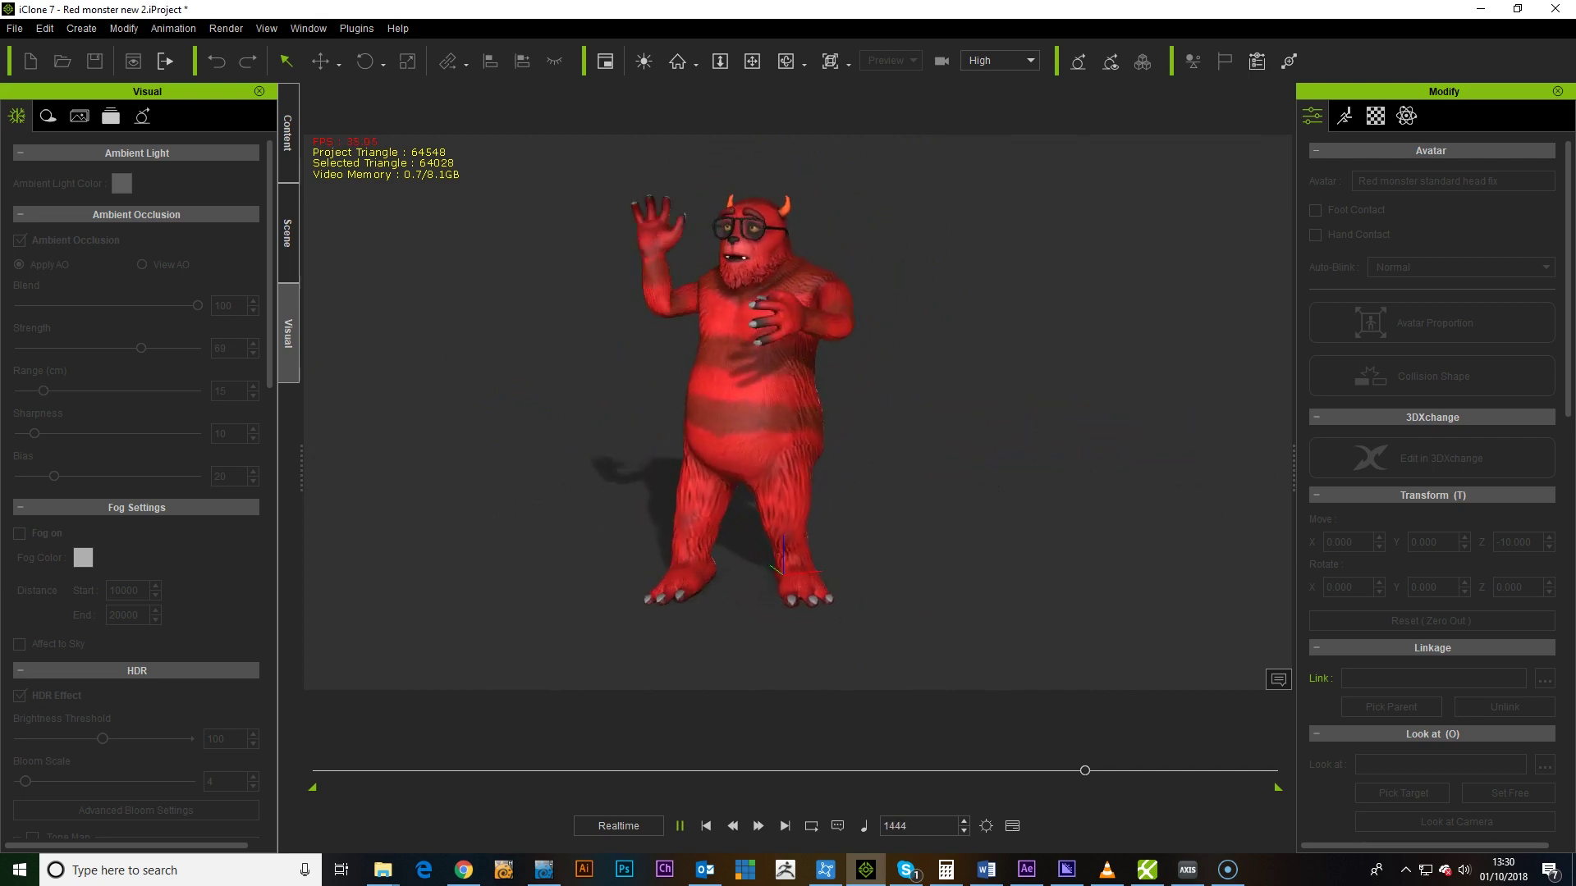
# Stop the preview and record the live face and body capture onto the monster with Motion LIVE.
pyautogui.press('space')
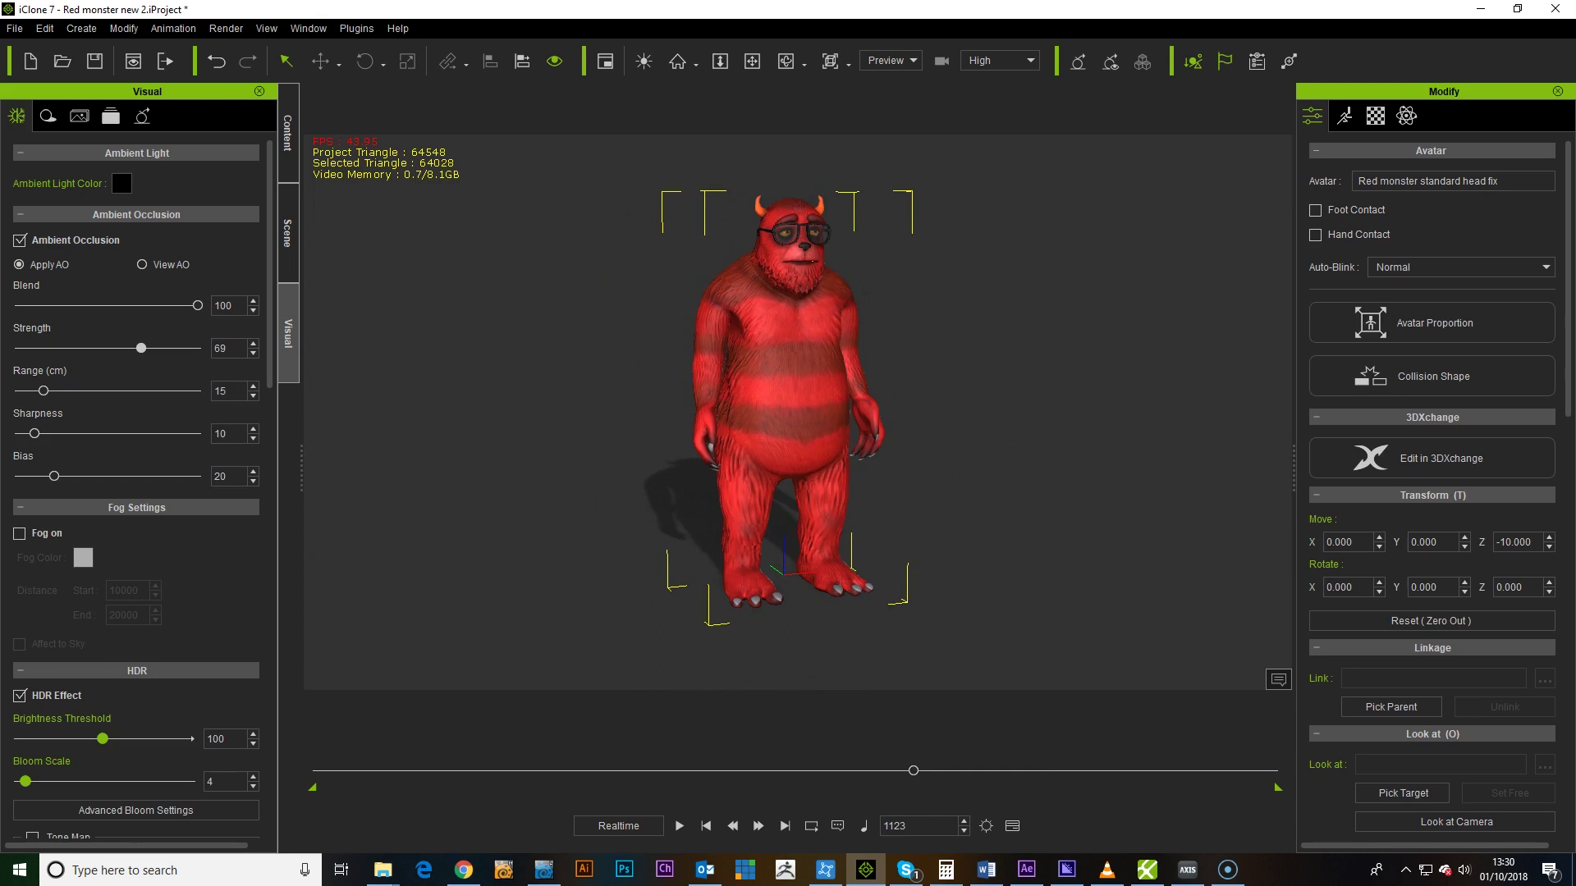
pyautogui.moveTo(1575, 220); pyautogui.dragTo(811, 183)
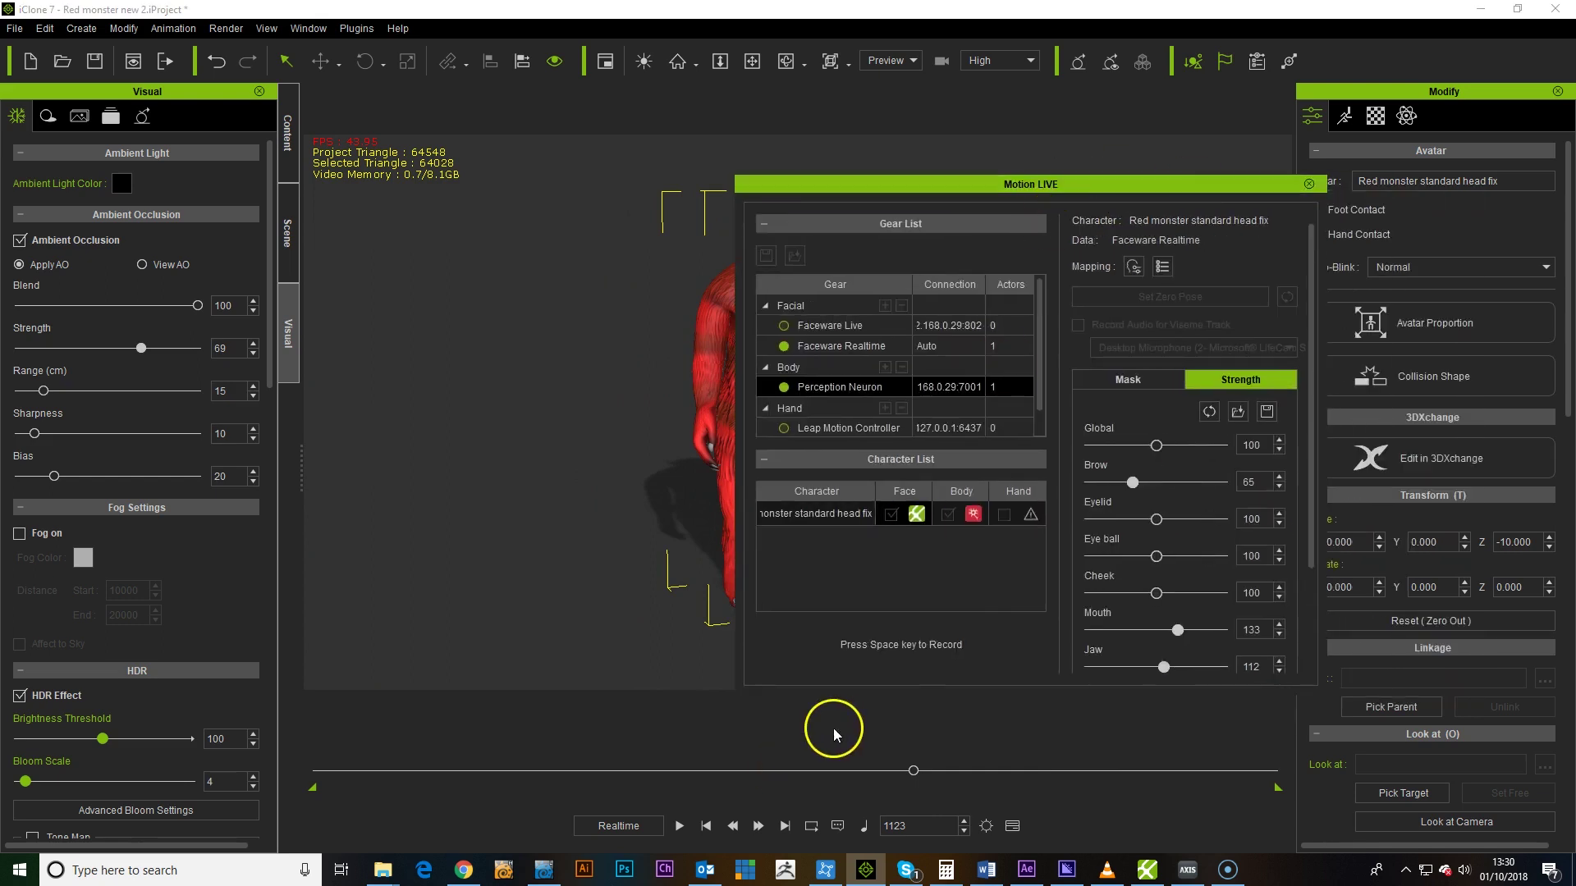
pyautogui.press('space')
pyautogui.press('space')
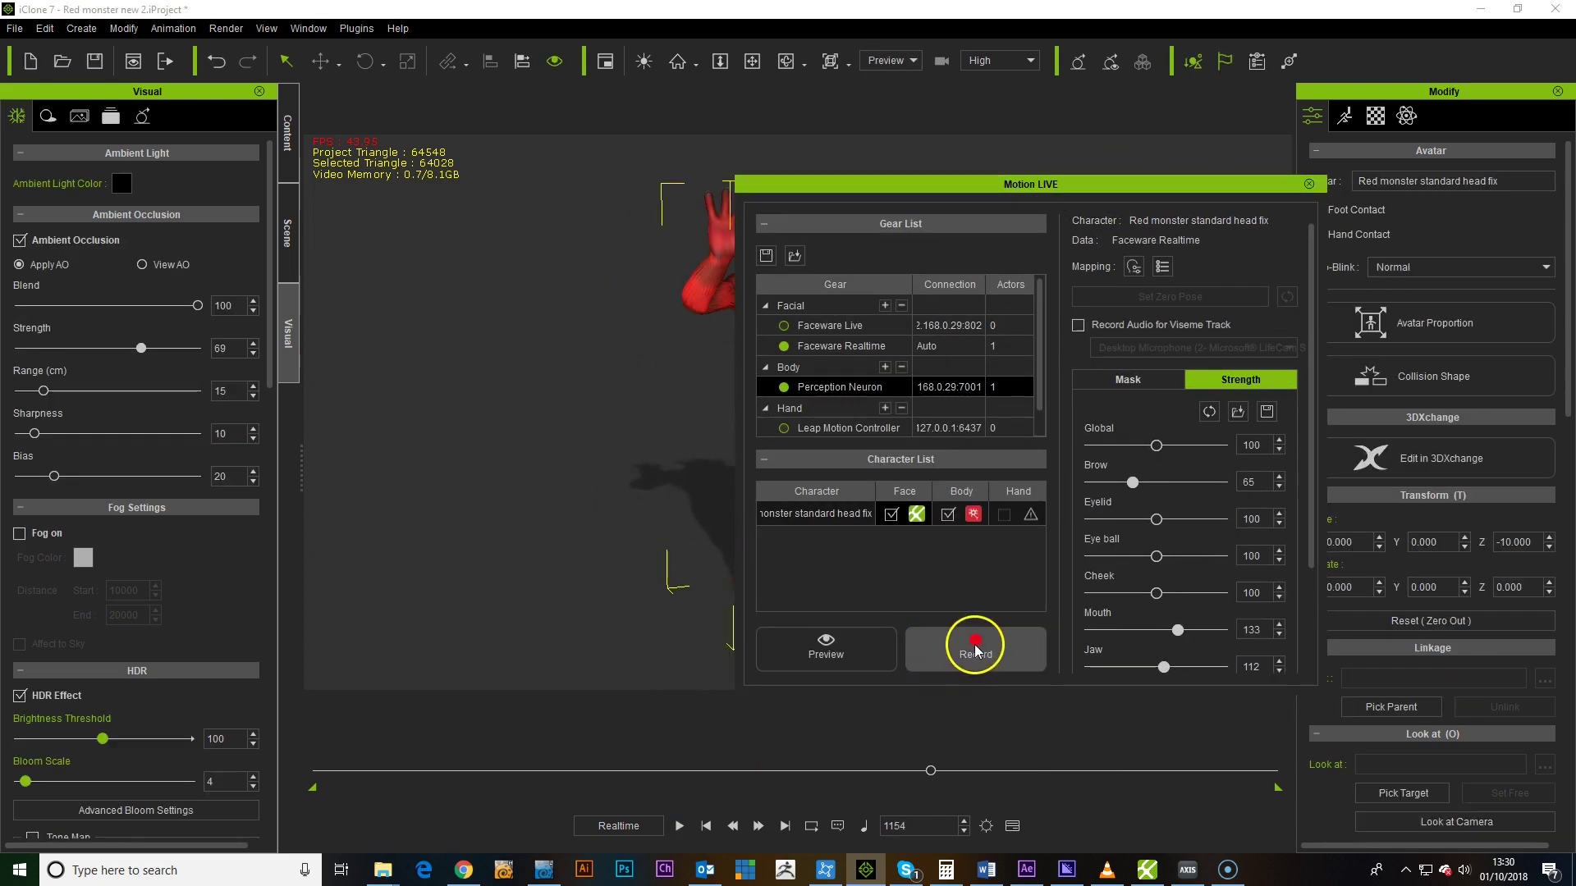
pyautogui.press('space')
pyautogui.moveTo(1284, 189); pyautogui.dragTo(1575, 223)
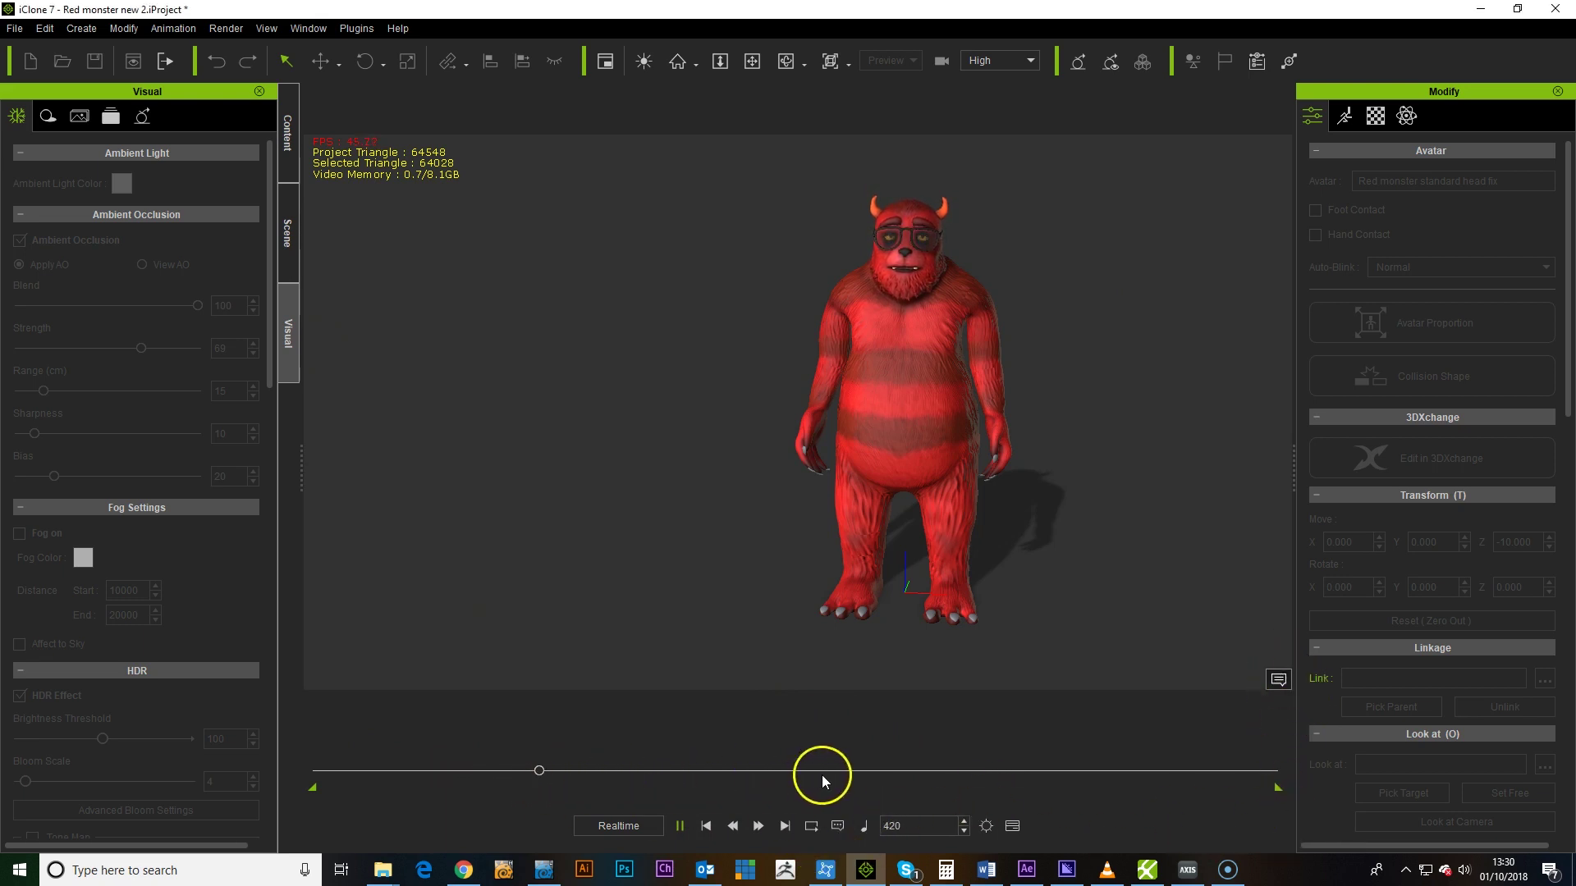
# Play the monster's timeline animation and scrub through it to review the captured movement.
pyautogui.moveTo(538, 772); pyautogui.dragTo(752, 778)
pyautogui.moveTo(928, 776); pyautogui.dragTo(920, 777)
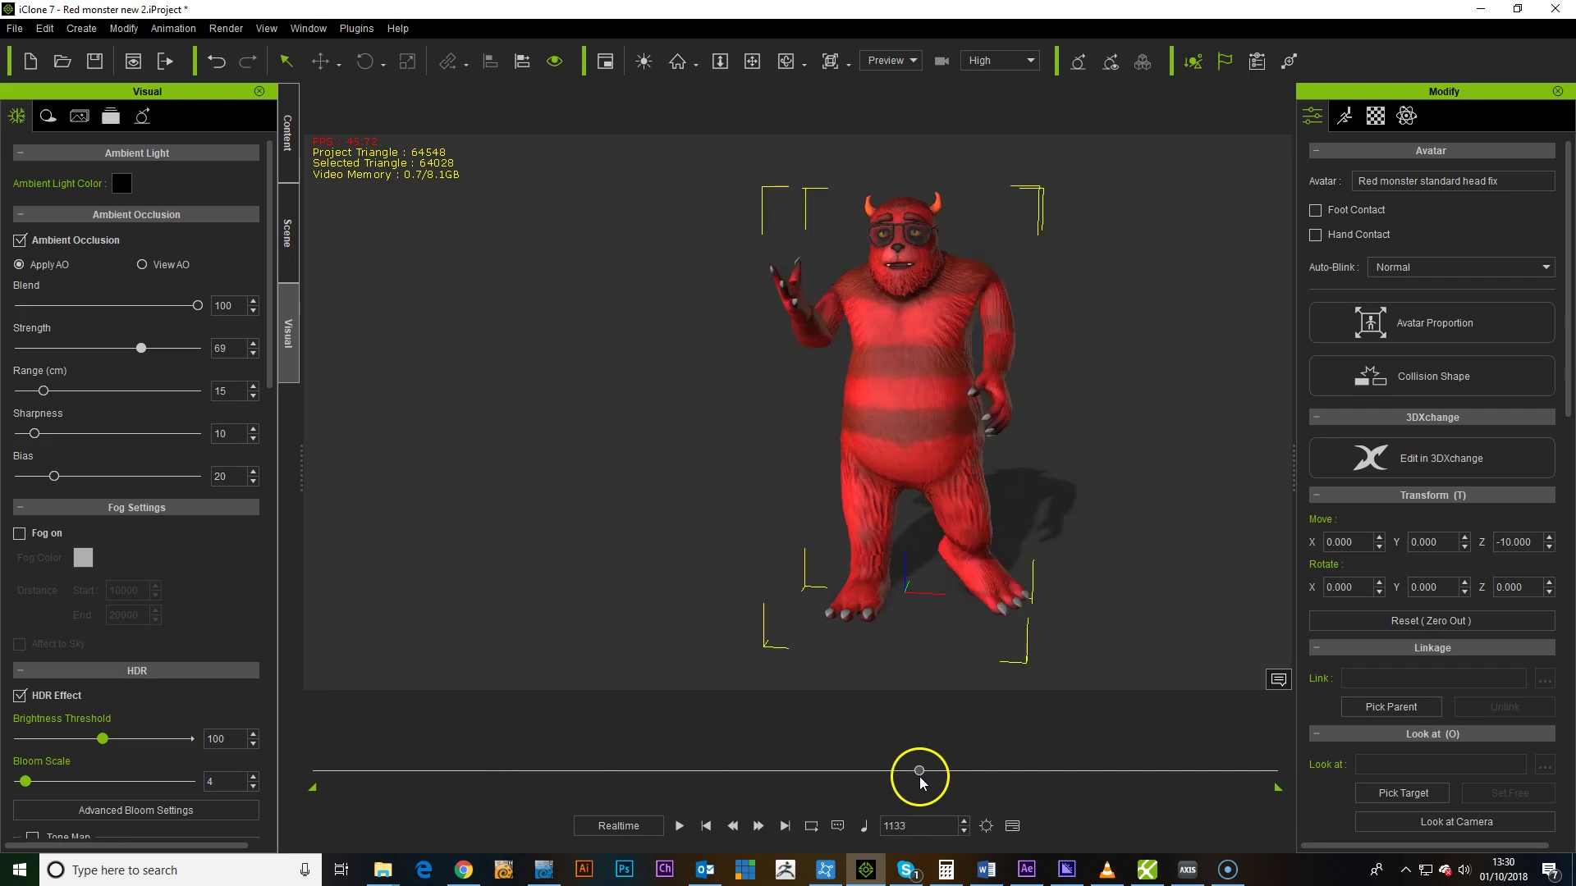
pyautogui.click(680, 825)
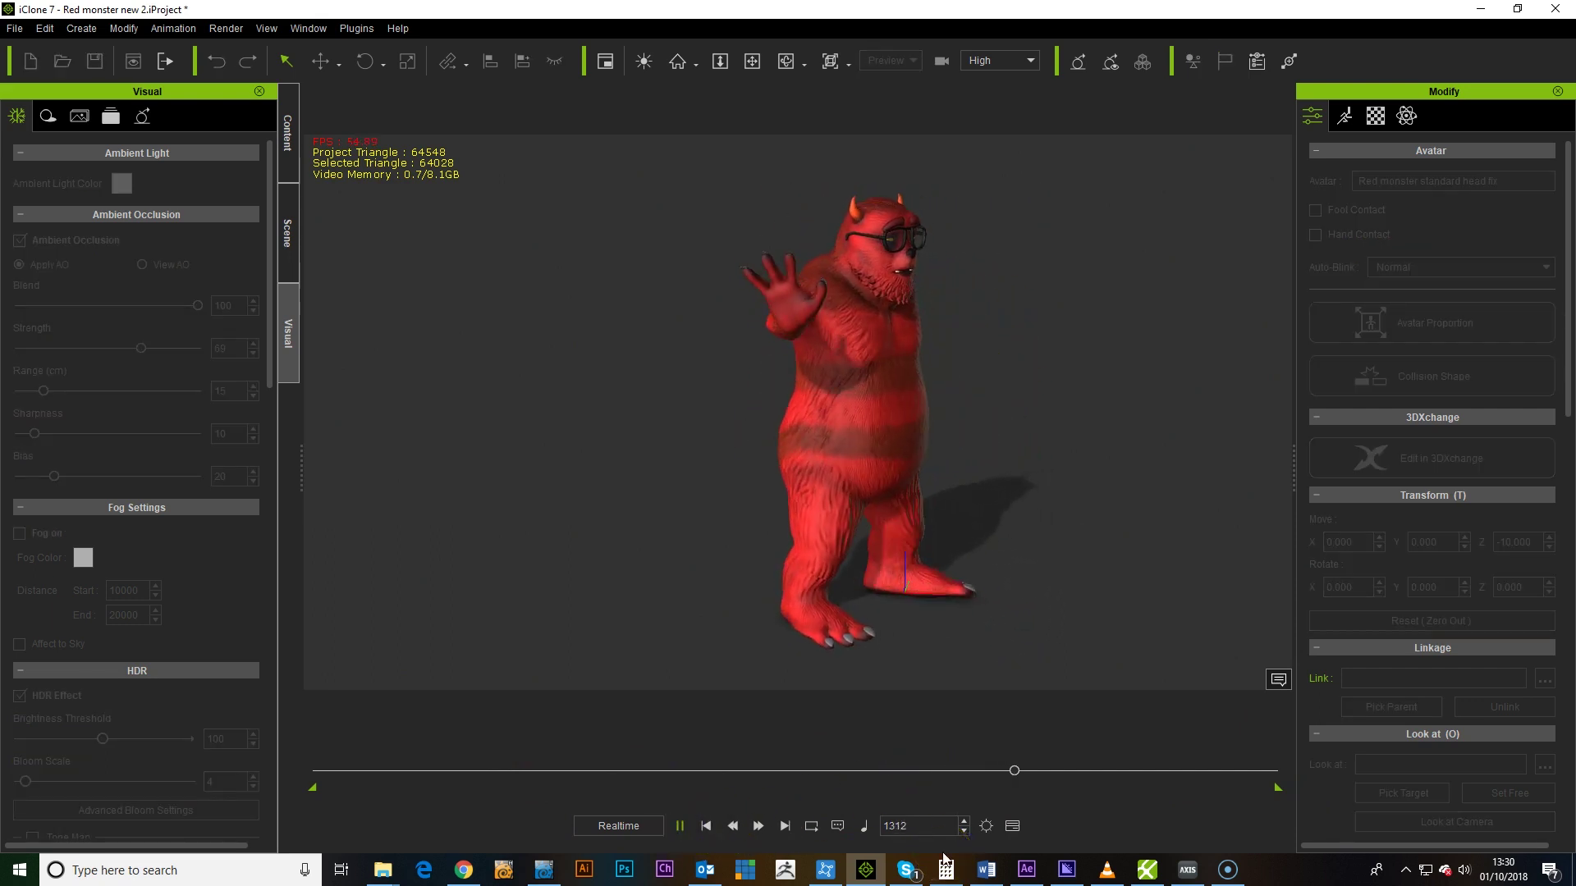
pyautogui.click(984, 821)
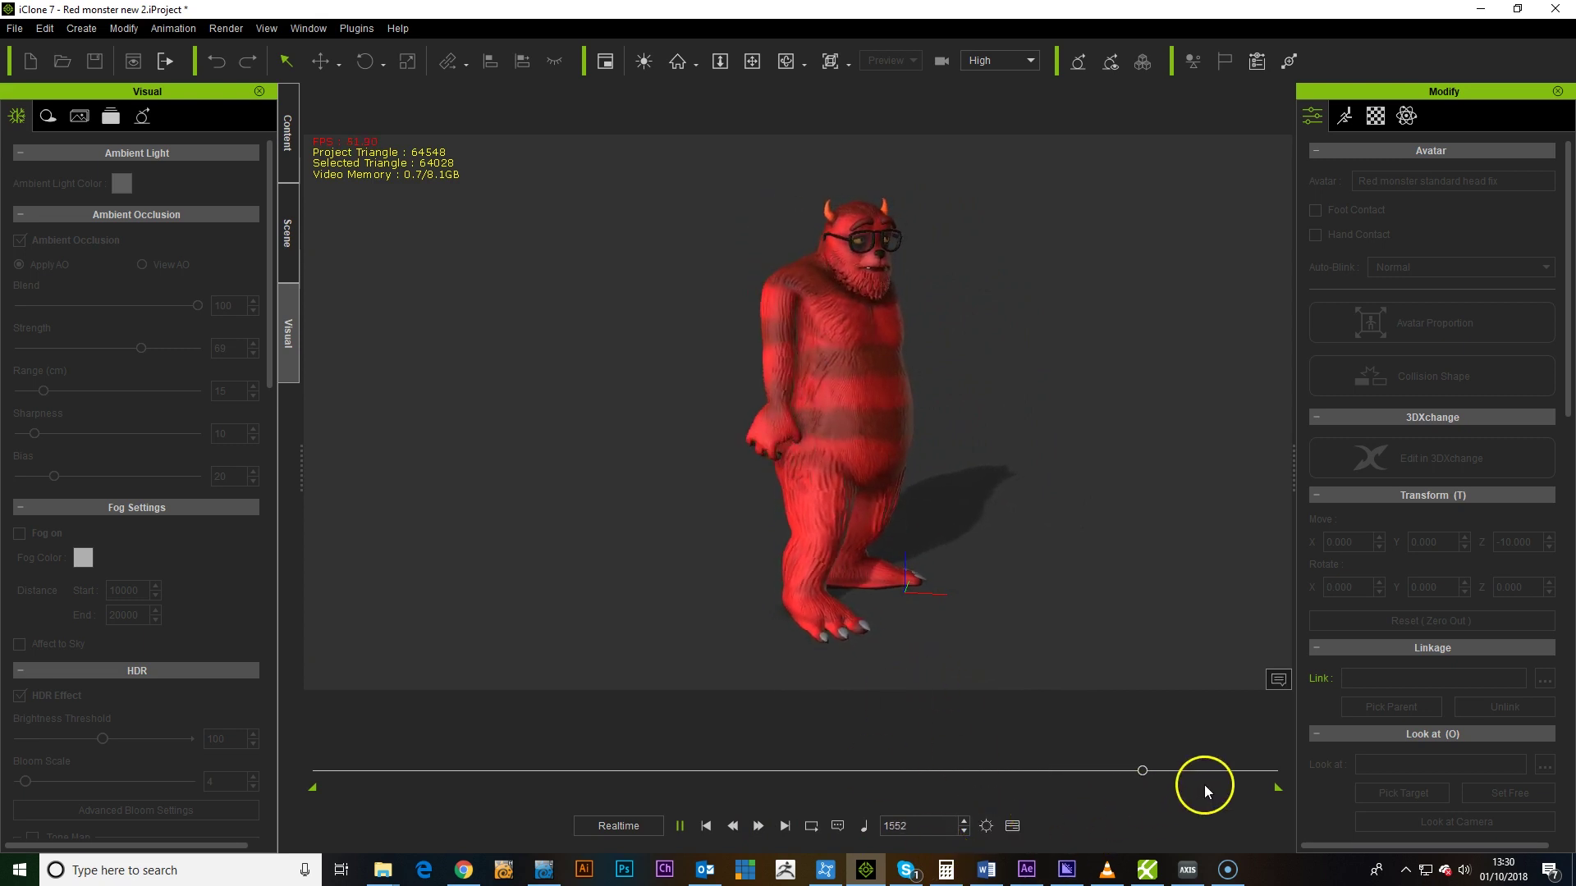
pyautogui.moveTo(1160, 766); pyautogui.dragTo(996, 753)
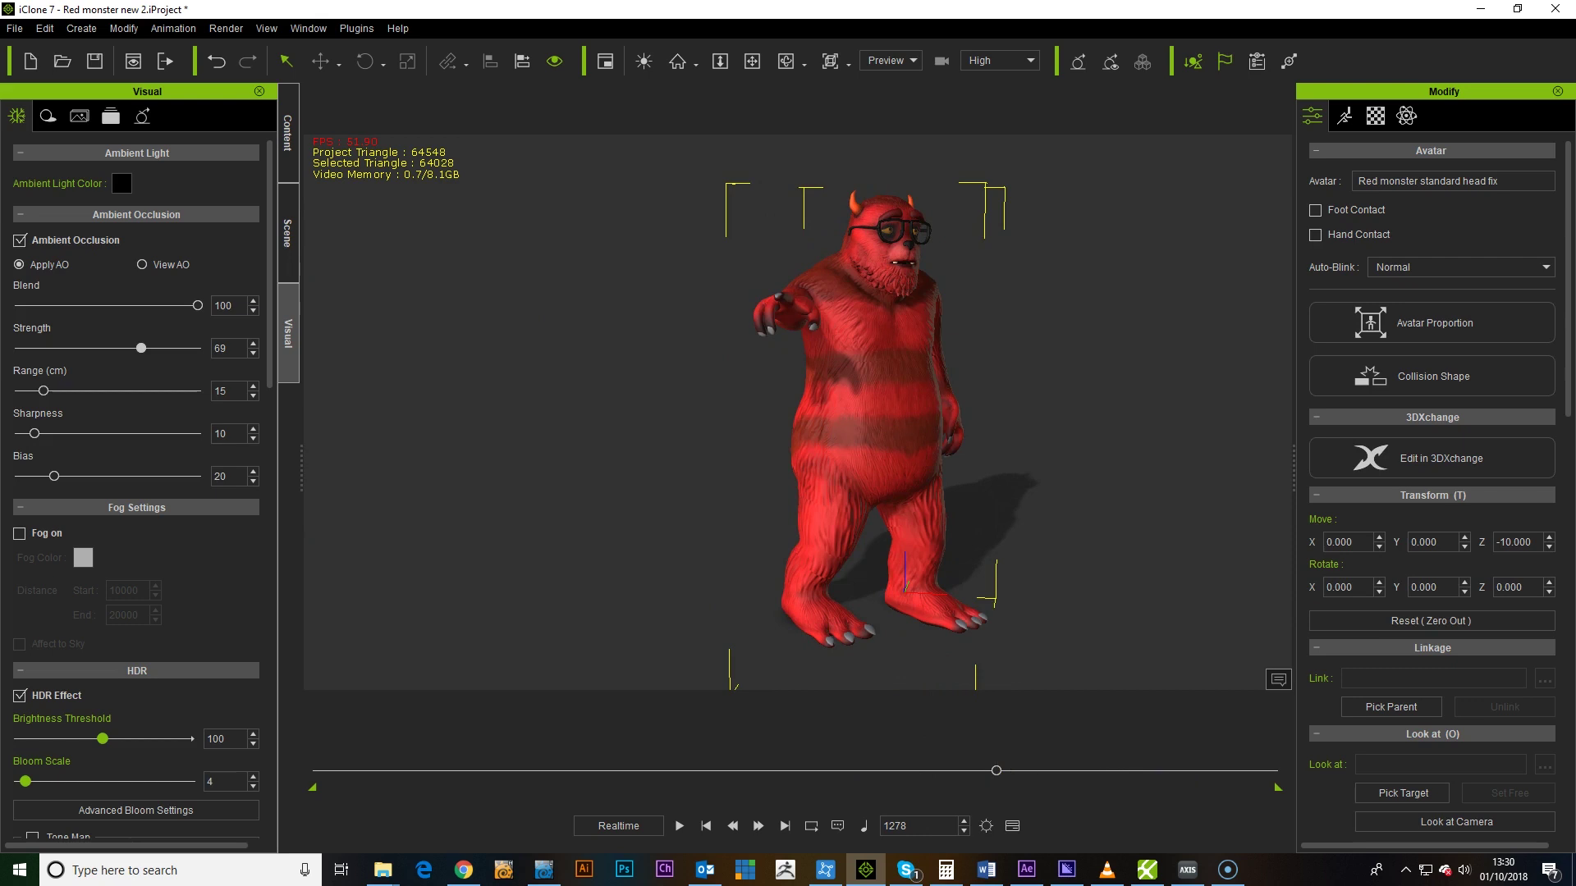
# Continue playback and examine the monster's face and body motion up close and from other angles.
pyautogui.press('space')
pyautogui.moveTo(1092, 390); pyautogui.dragTo(1056, 424, button='middle')
pyautogui.click(1557, 664)
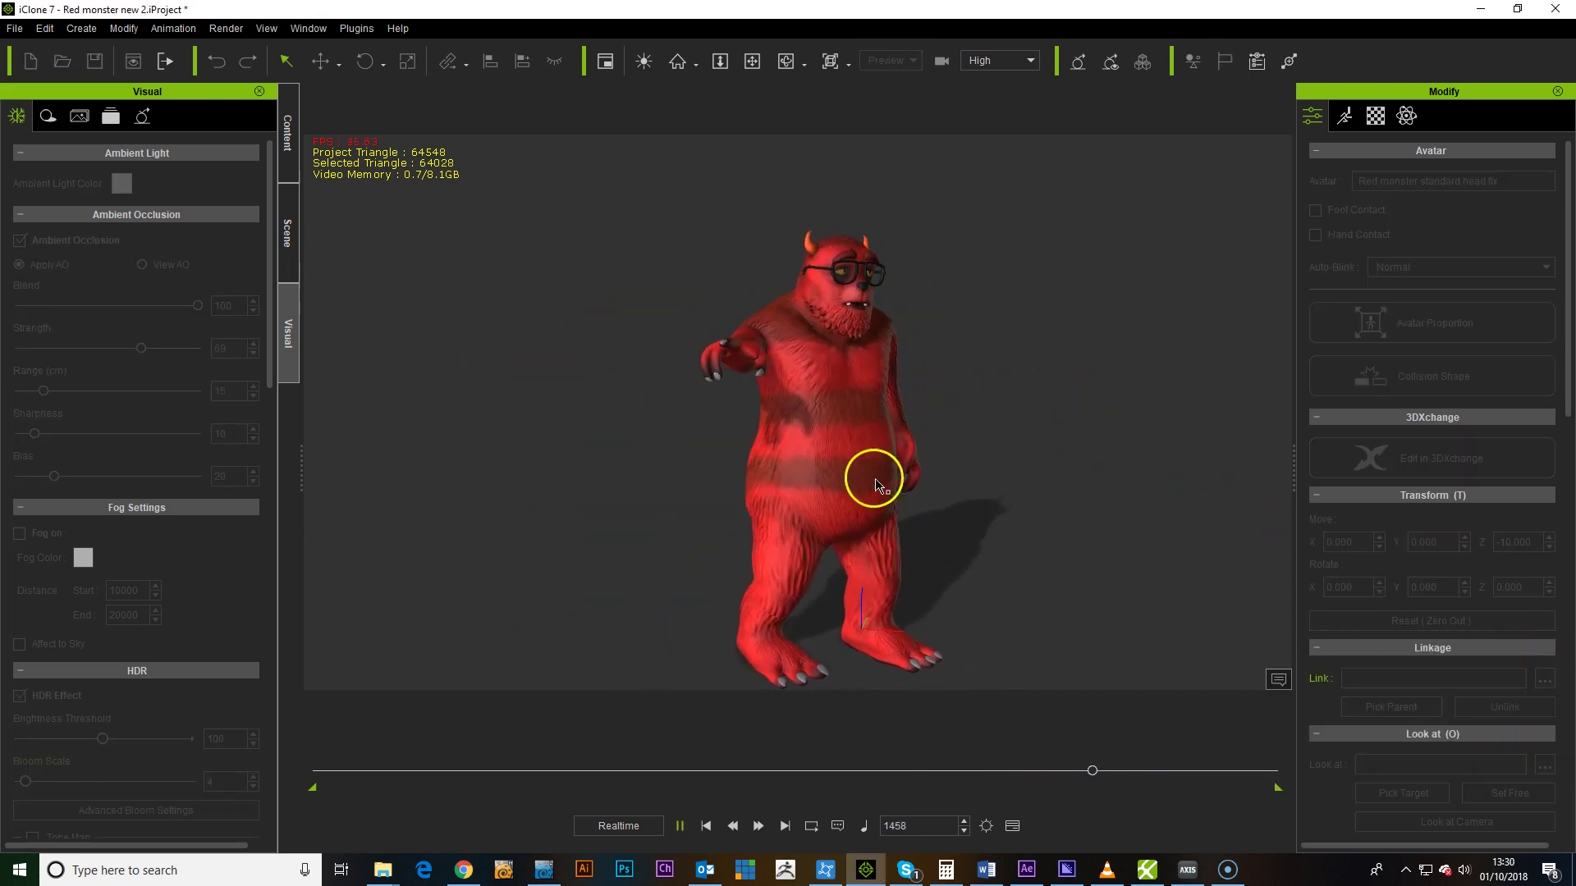
pyautogui.scroll(3, 1034, 353)
pyautogui.scroll(2, 1017, 389)
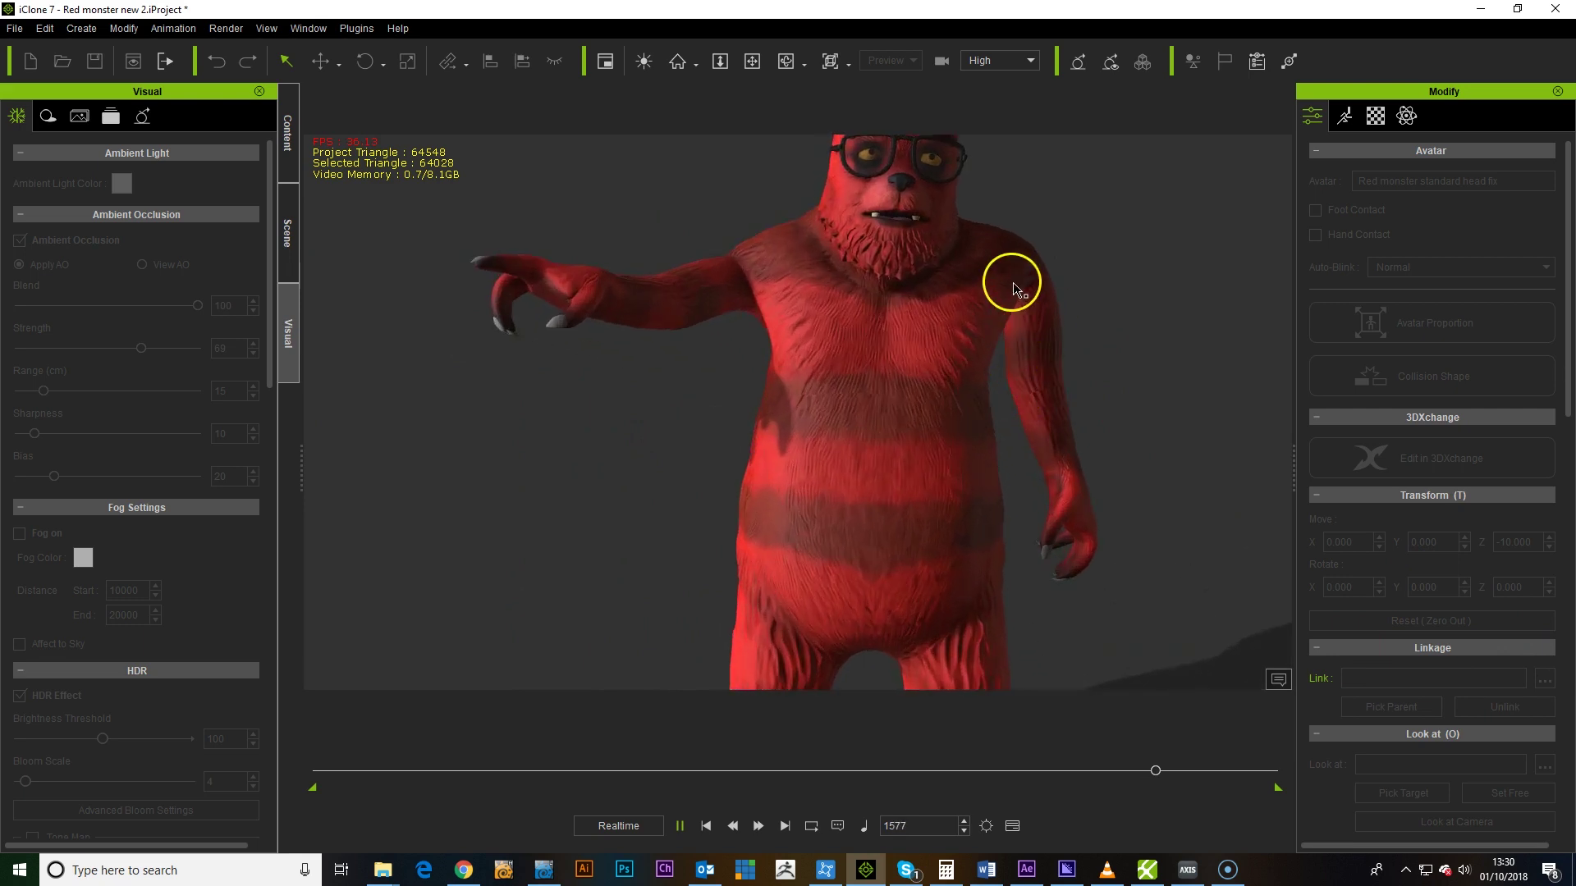
pyautogui.moveTo(1072, 250); pyautogui.dragTo(994, 320, button='middle')
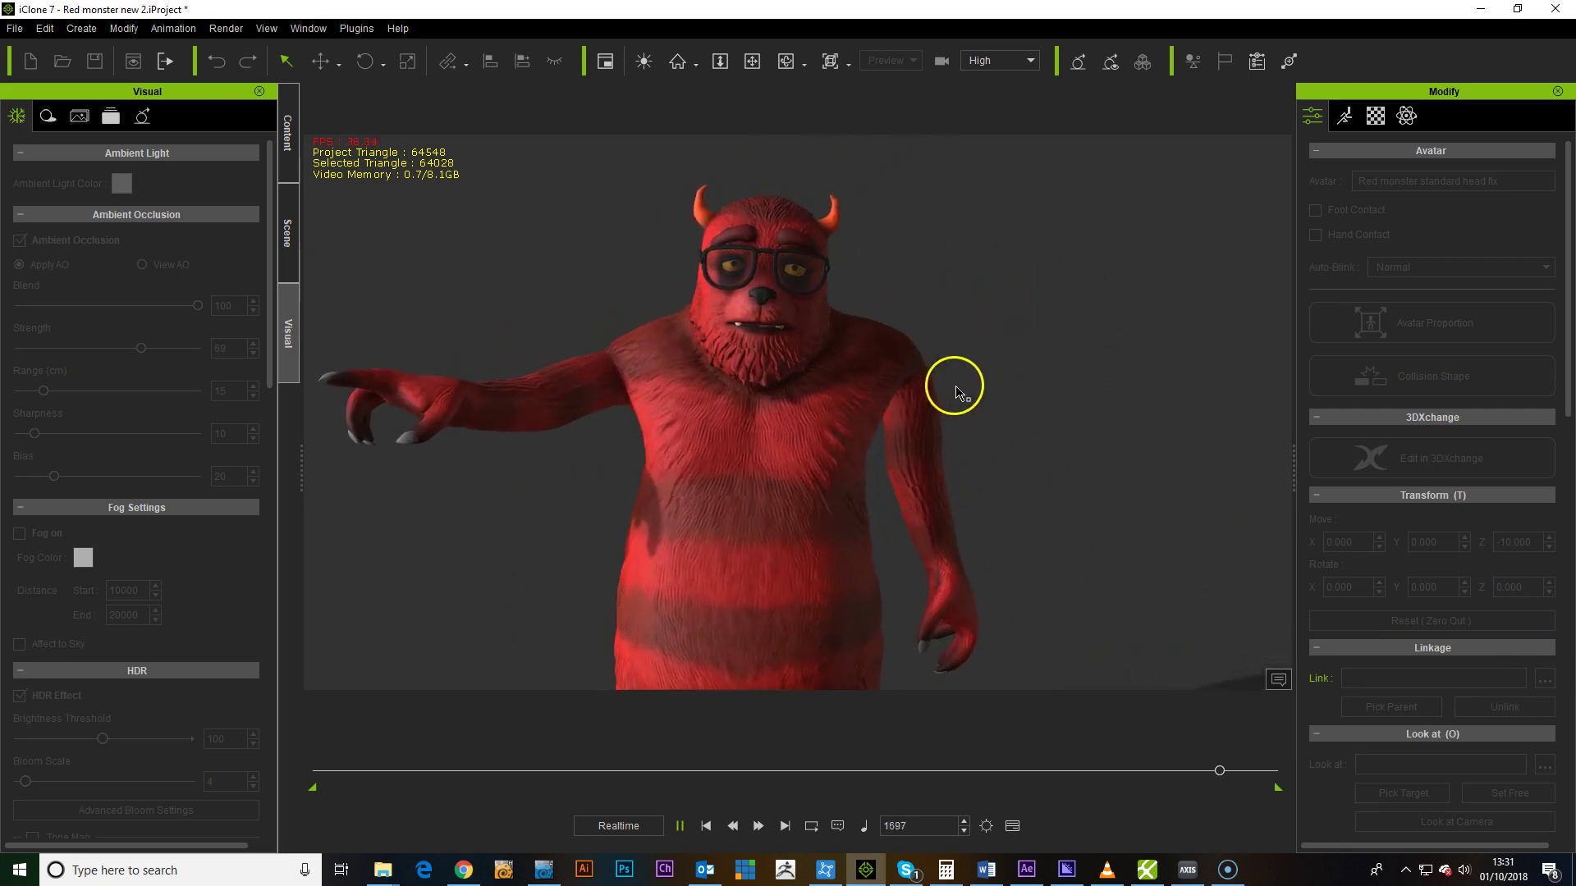
pyautogui.scroll(-5, 960, 402)
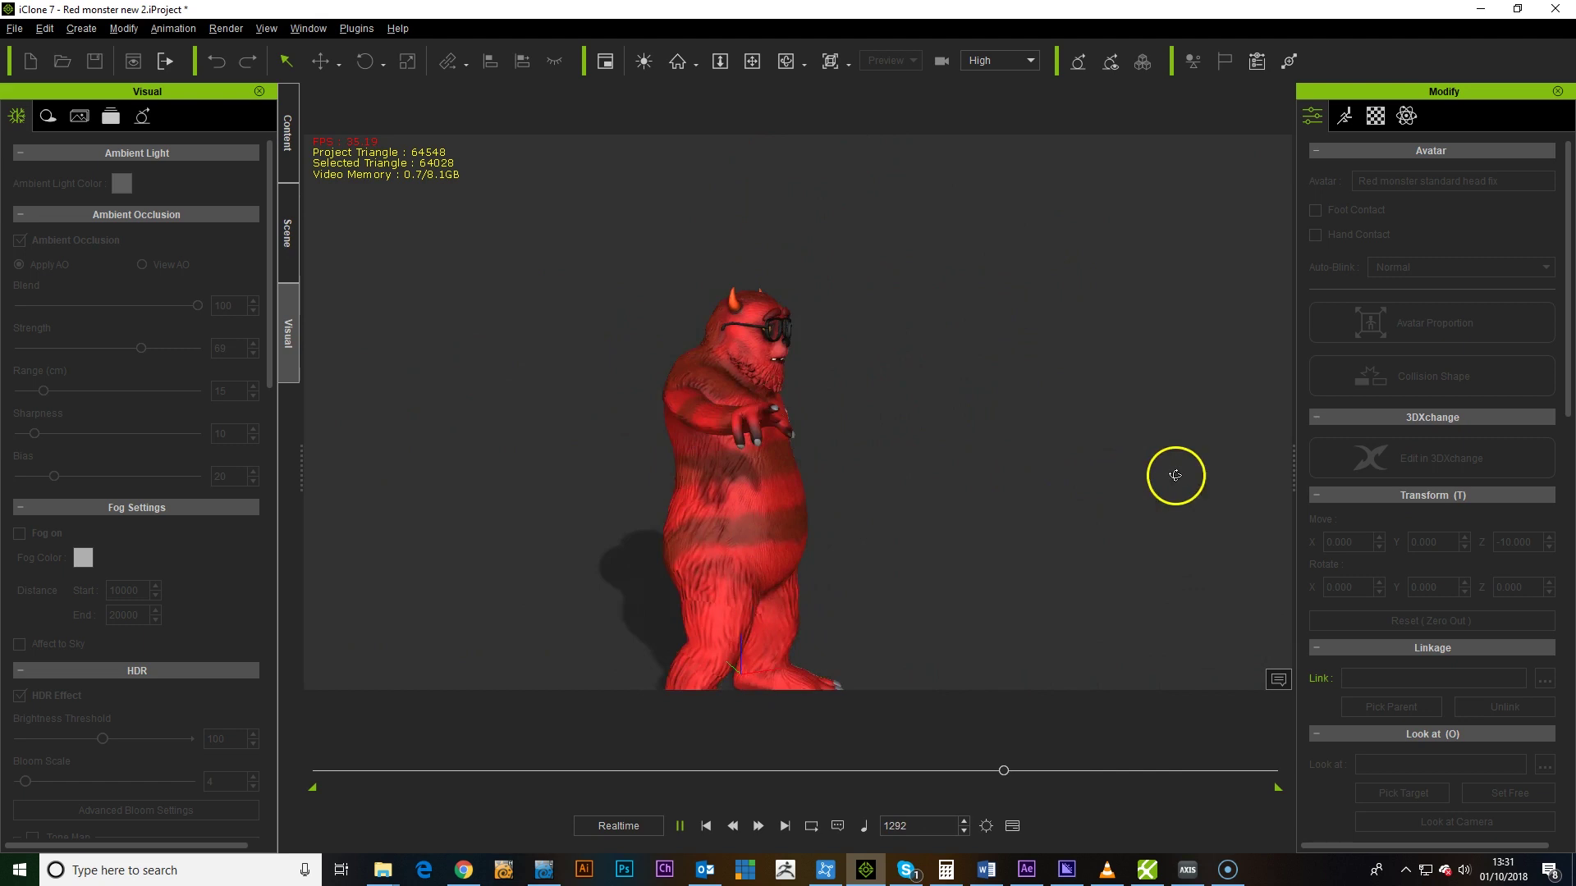